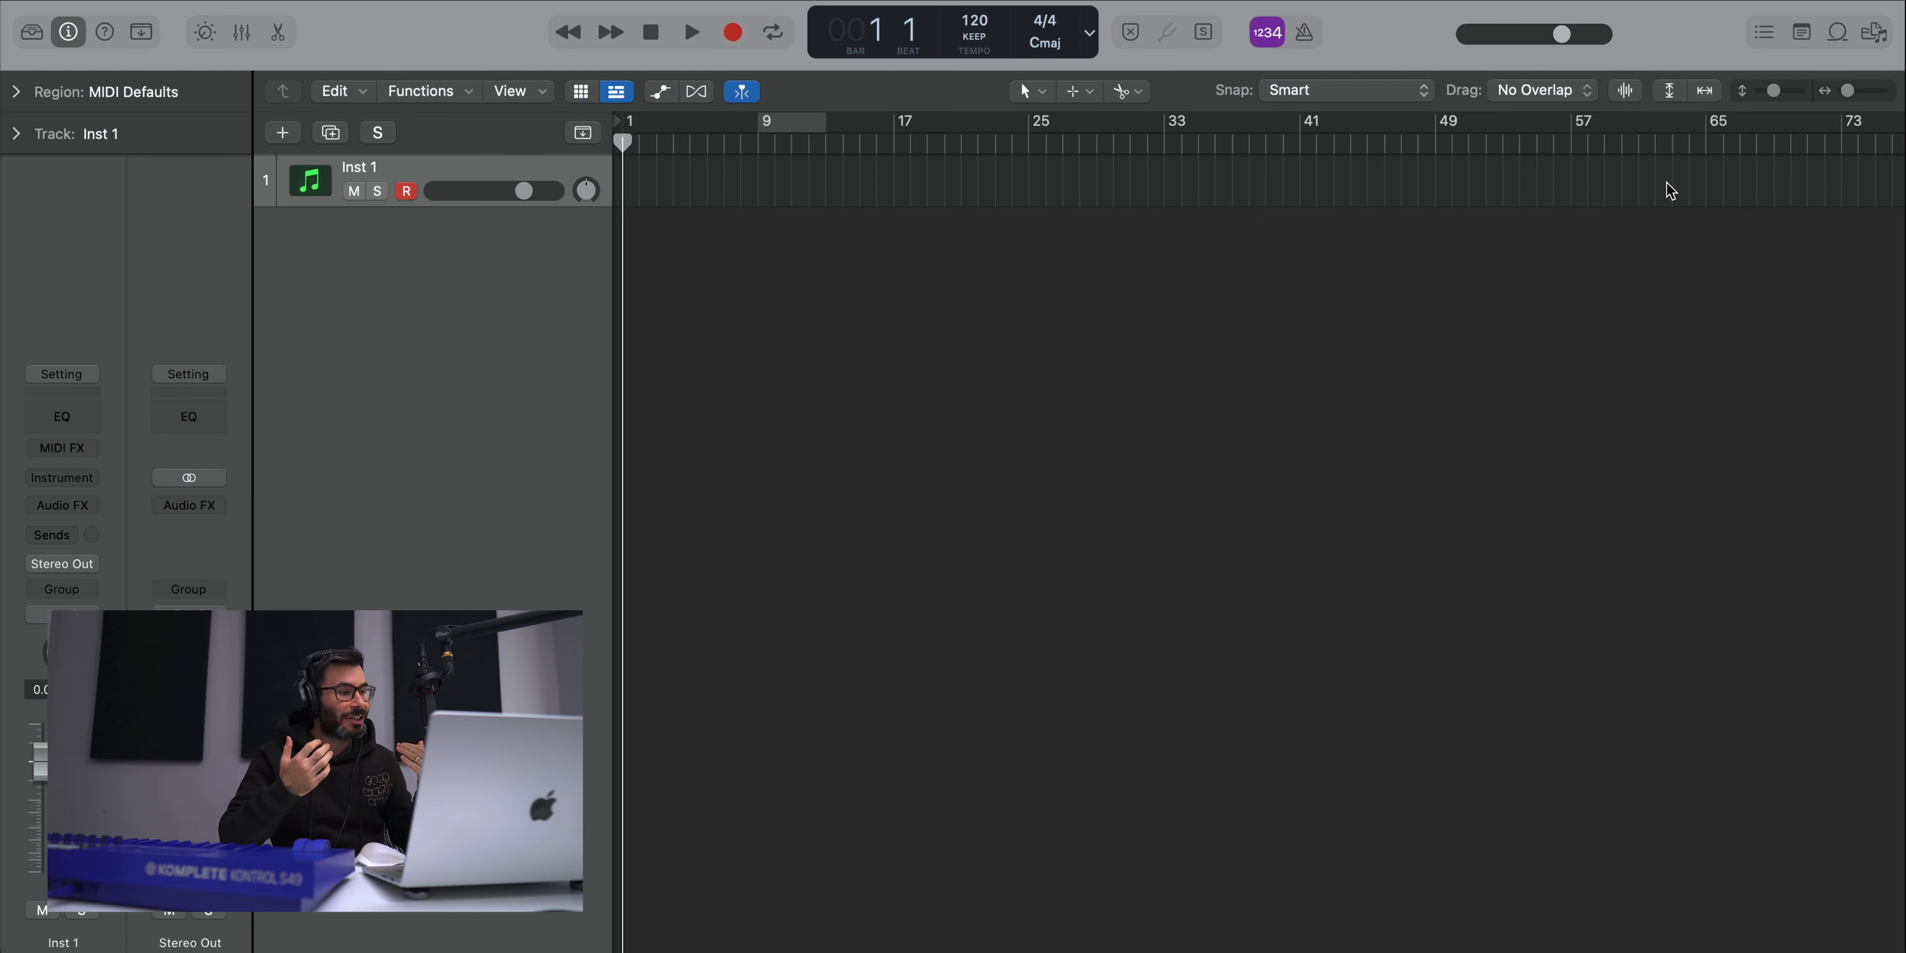
- Filter the Apple Loops to Guitars and audition loops such as 12 String Dream 07, 80s Pop Rock Guitar 01 and Acoustic Picking 28
{"action": "left_click", "coordinate": [1837, 32]}
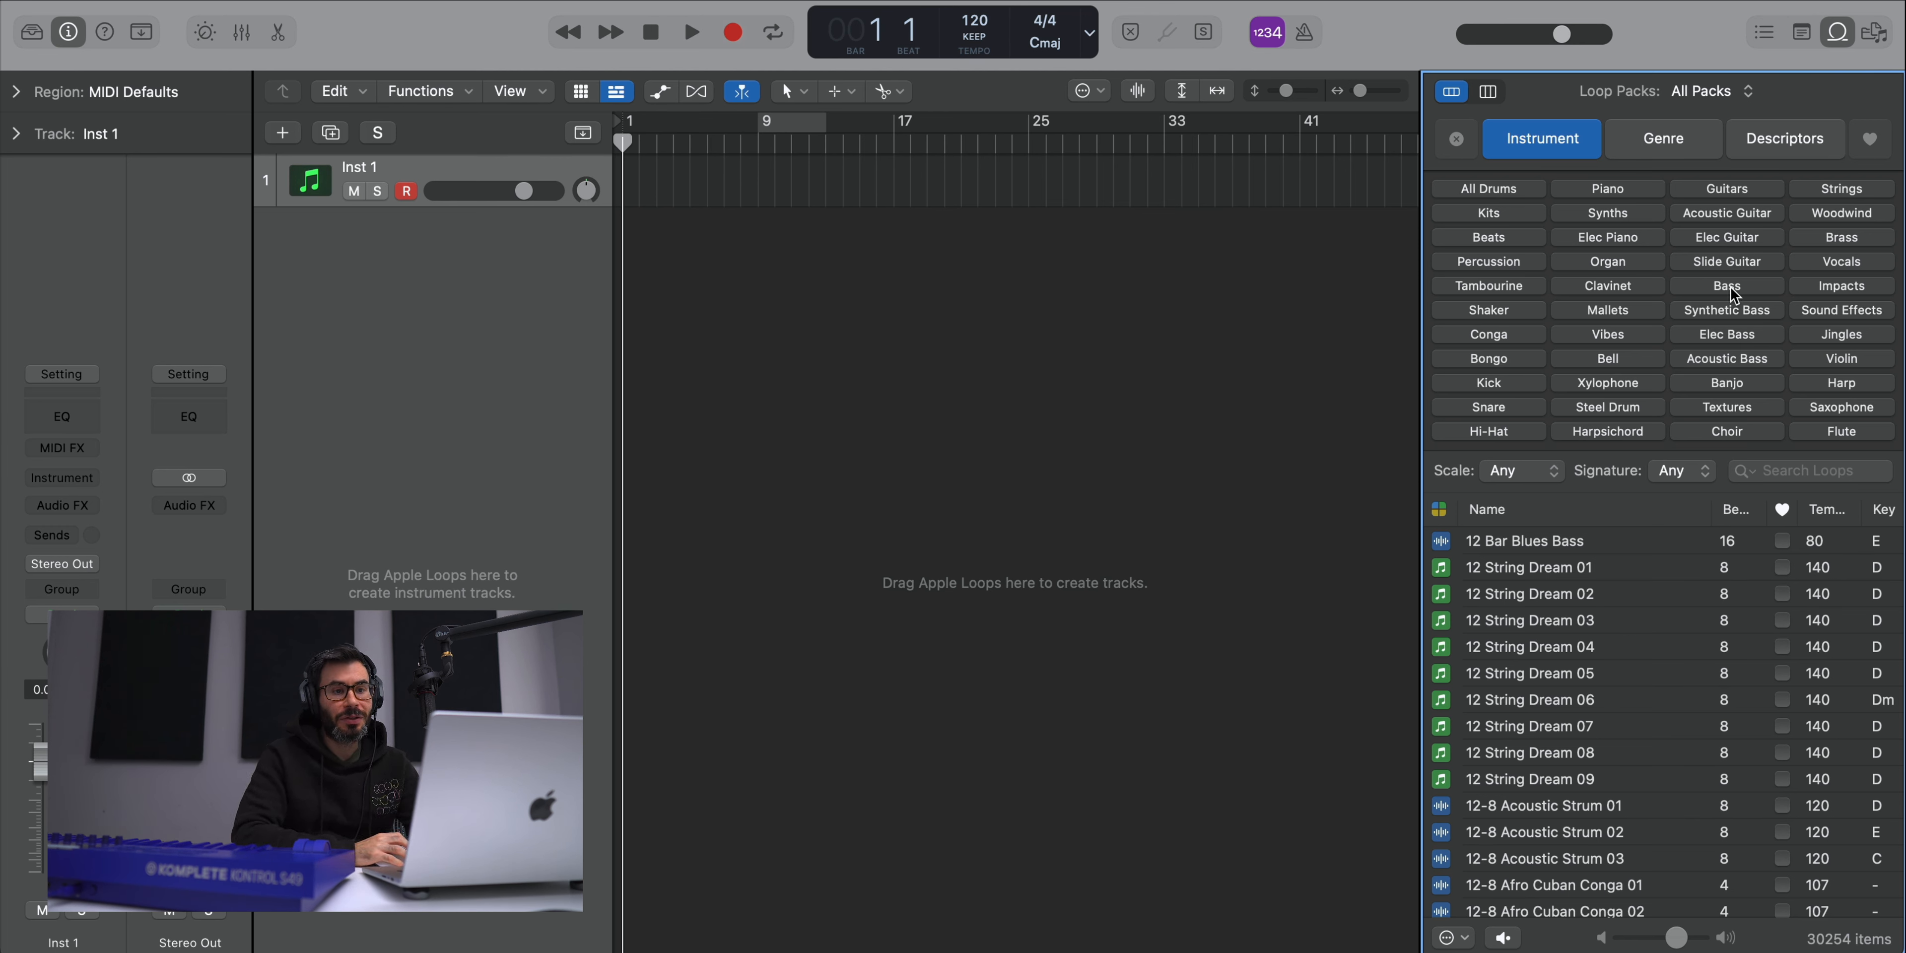
{"action": "left_click", "coordinate": [1715, 191]}
{"action": "left_click", "coordinate": [1528, 698]}
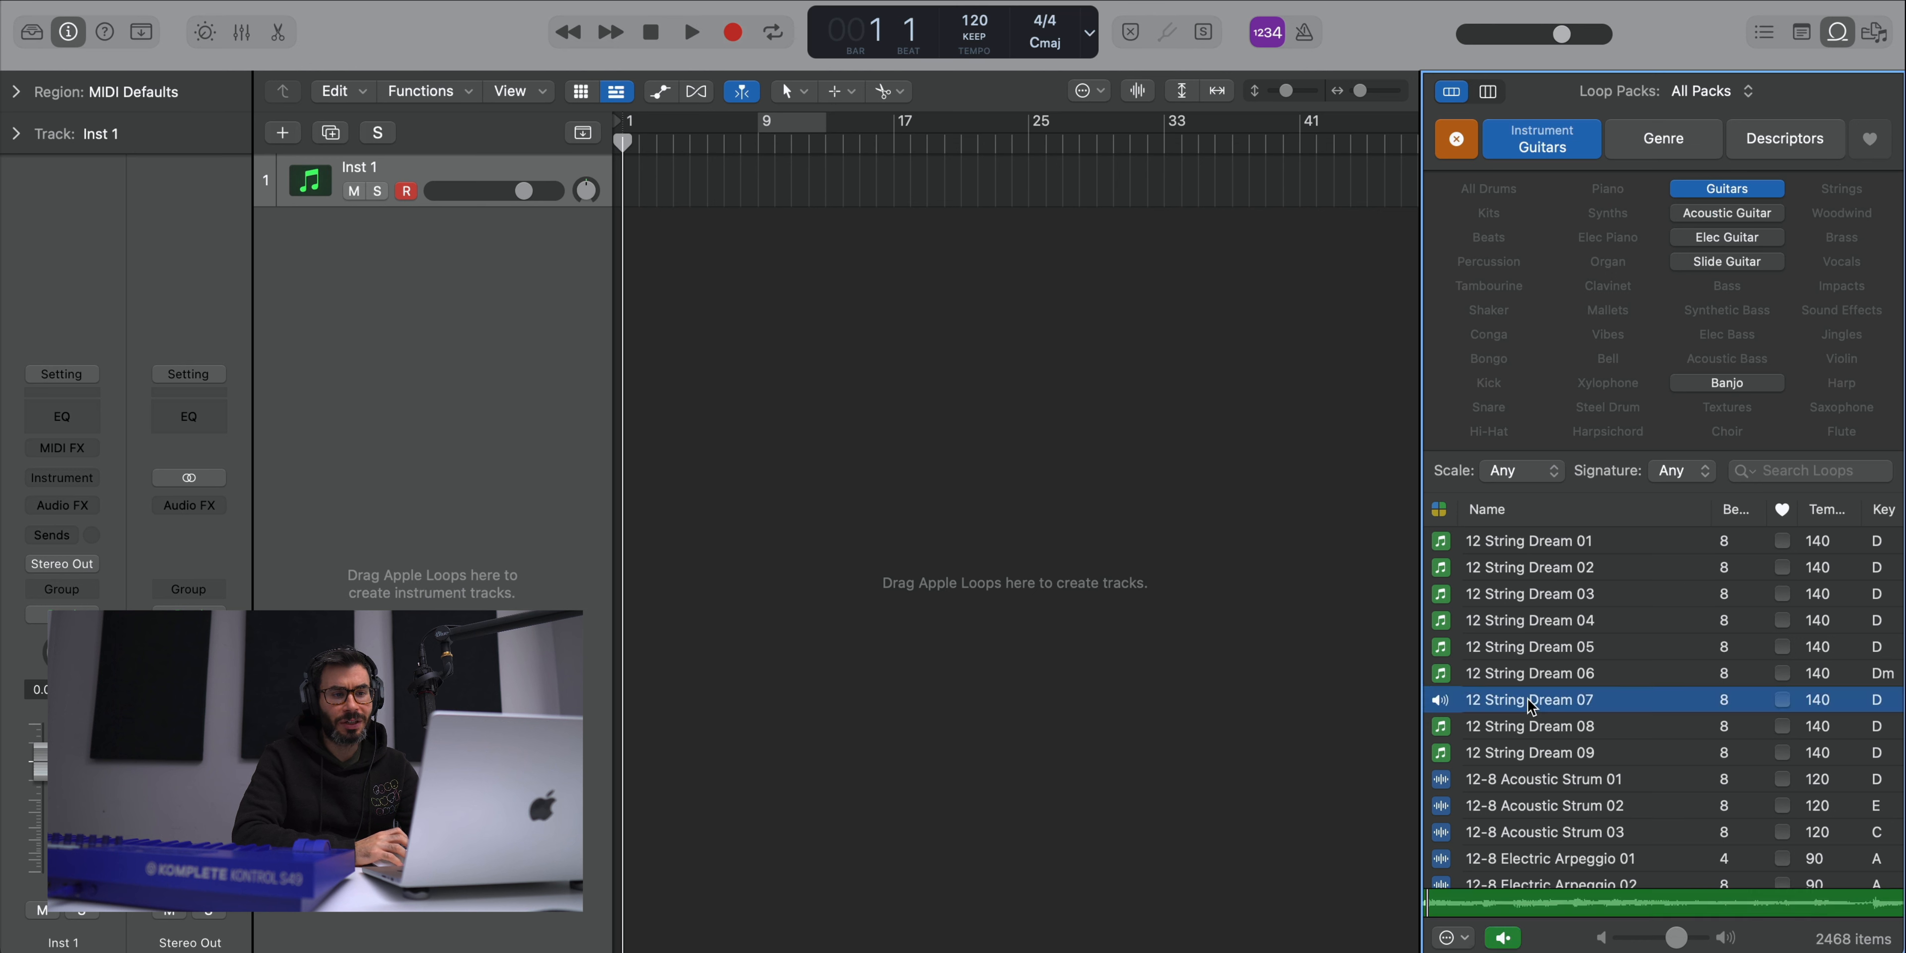
{"action": "scroll", "coordinate": [1528, 699], "scroll_direction": "down", "scroll_amount": 5}
{"action": "scroll", "coordinate": [1529, 703], "scroll_direction": "down", "scroll_amount": 5}
{"action": "left_click", "coordinate": [1529, 703]}
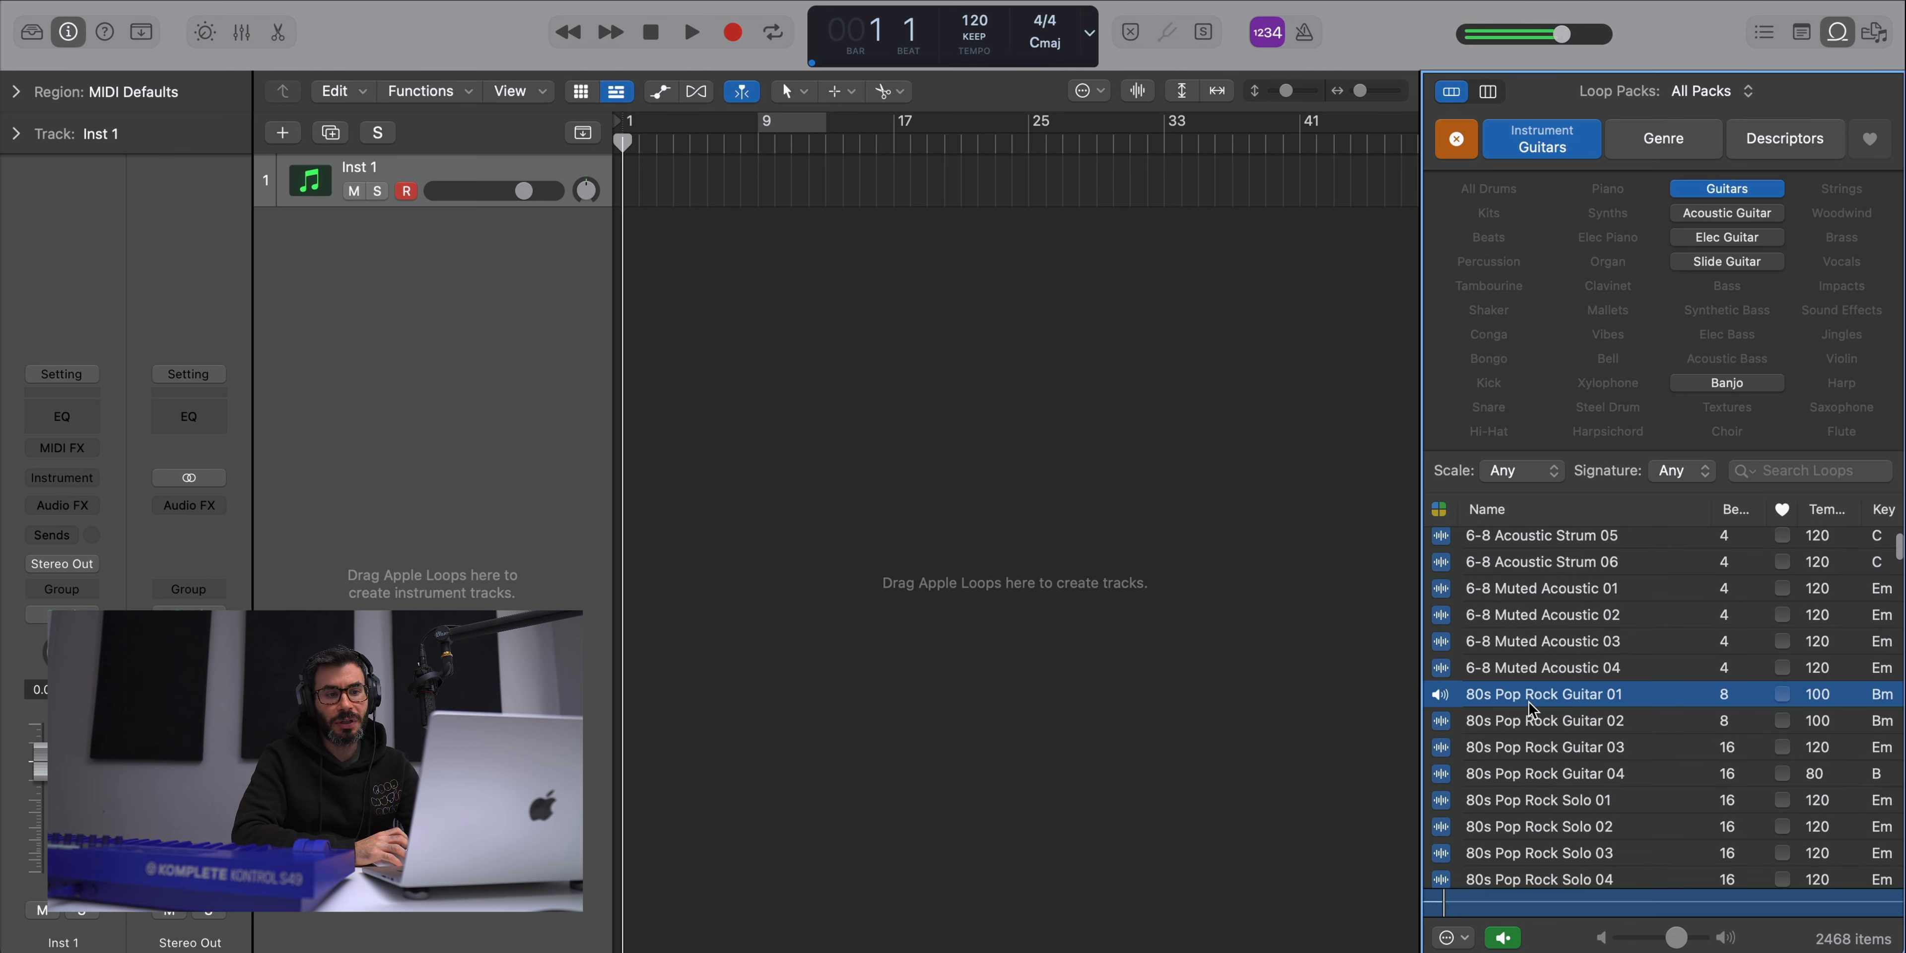
{"action": "scroll", "coordinate": [1529, 702], "scroll_direction": "down", "scroll_amount": 10}
{"action": "left_click", "coordinate": [1529, 702]}
{"action": "scroll", "coordinate": [1530, 706], "scroll_direction": "down", "scroll_amount": 5}
{"action": "left_click", "coordinate": [1529, 706]}
{"action": "scroll", "coordinate": [1529, 707], "scroll_direction": "down", "scroll_amount": 5}
{"action": "left_click", "coordinate": [1529, 707]}
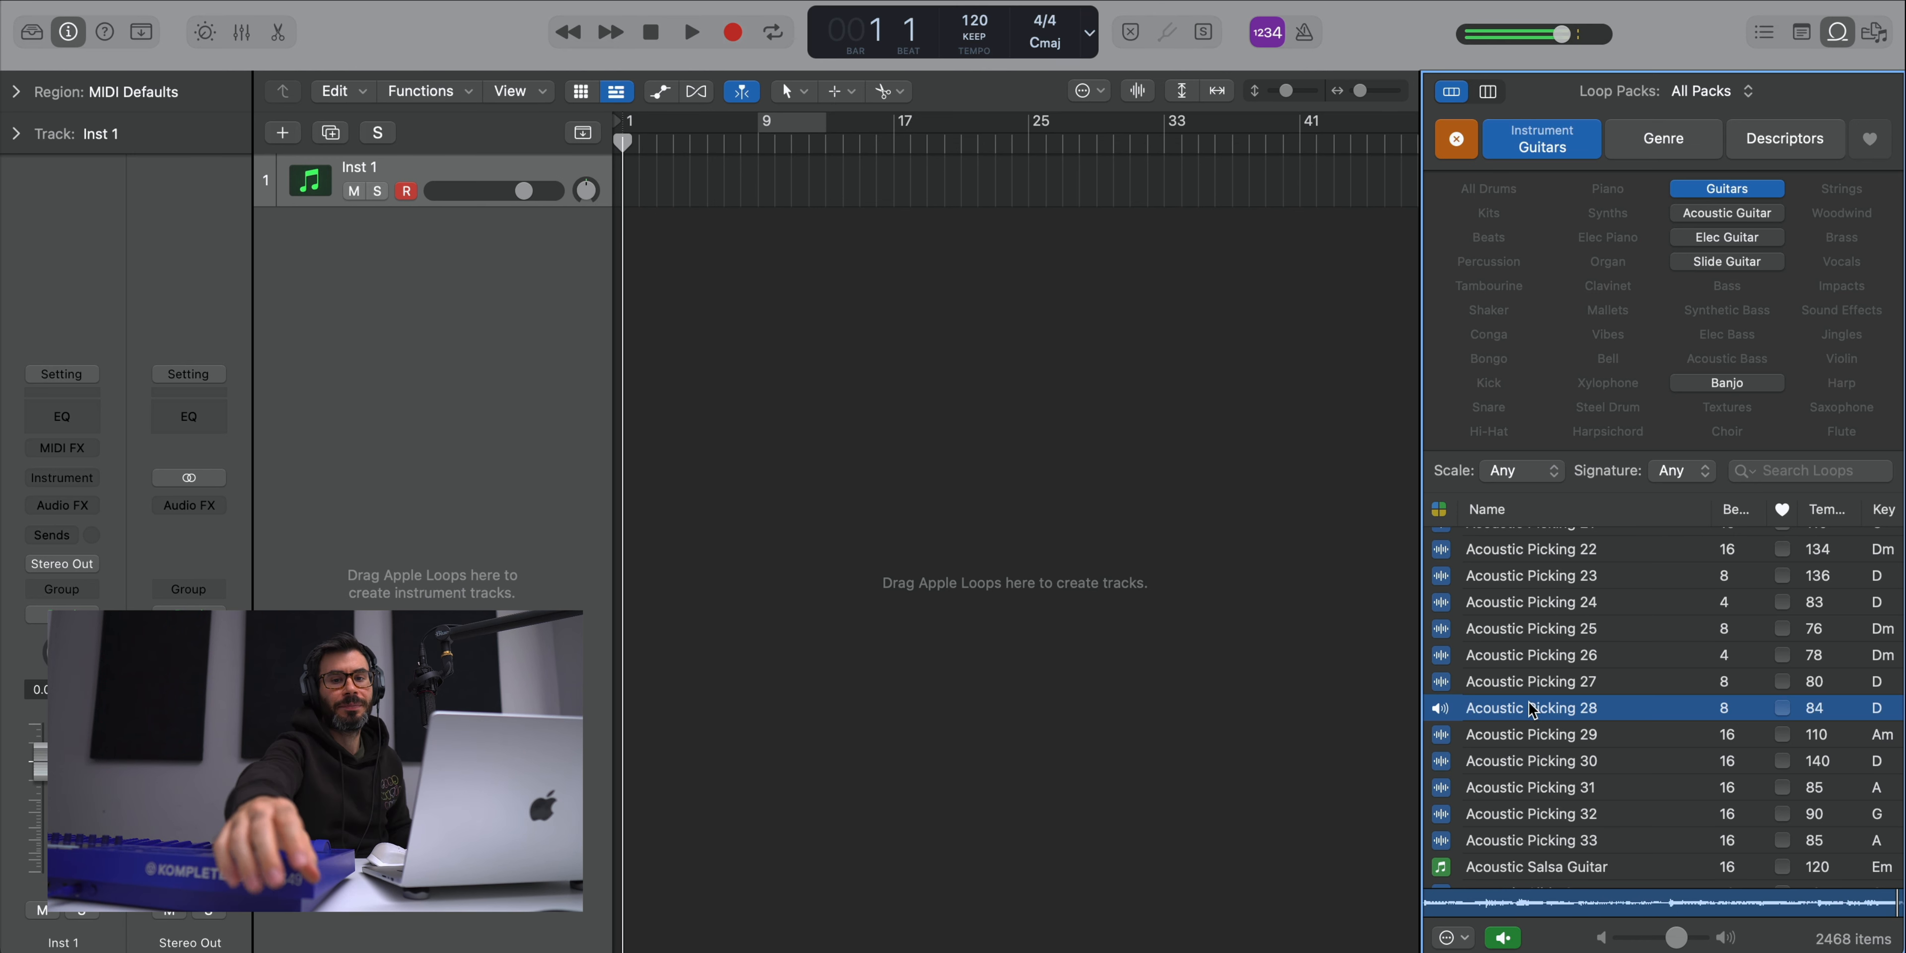
- Audition the Latin Pop Acoustic Guitar loops, including 12, 14, 15 and 16, and stop the preview on number 16
{"action": "scroll", "coordinate": [1529, 702], "scroll_direction": "down", "scroll_amount": 20}
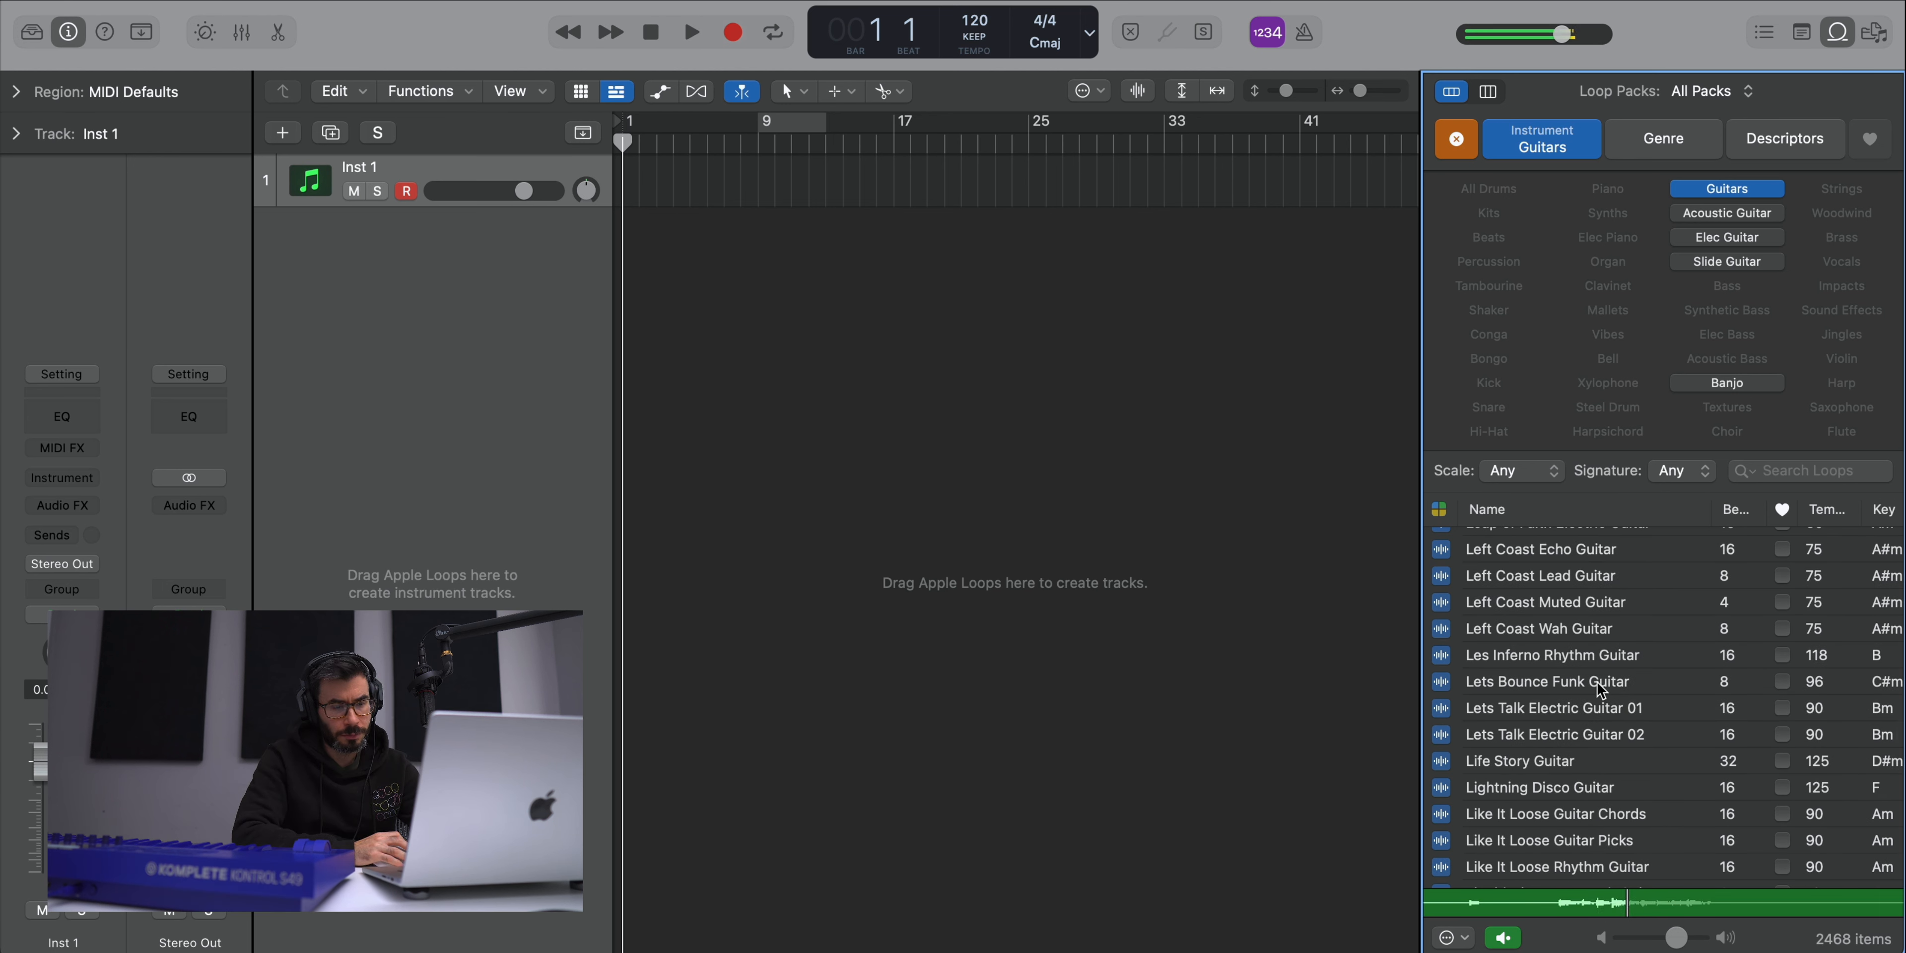
{"action": "scroll", "coordinate": [1521, 724], "scroll_direction": "up", "scroll_amount": 6}
{"action": "left_click", "coordinate": [1520, 724]}
{"action": "scroll", "coordinate": [1520, 724], "scroll_direction": "down", "scroll_amount": 2}
{"action": "left_click", "coordinate": [1520, 723]}
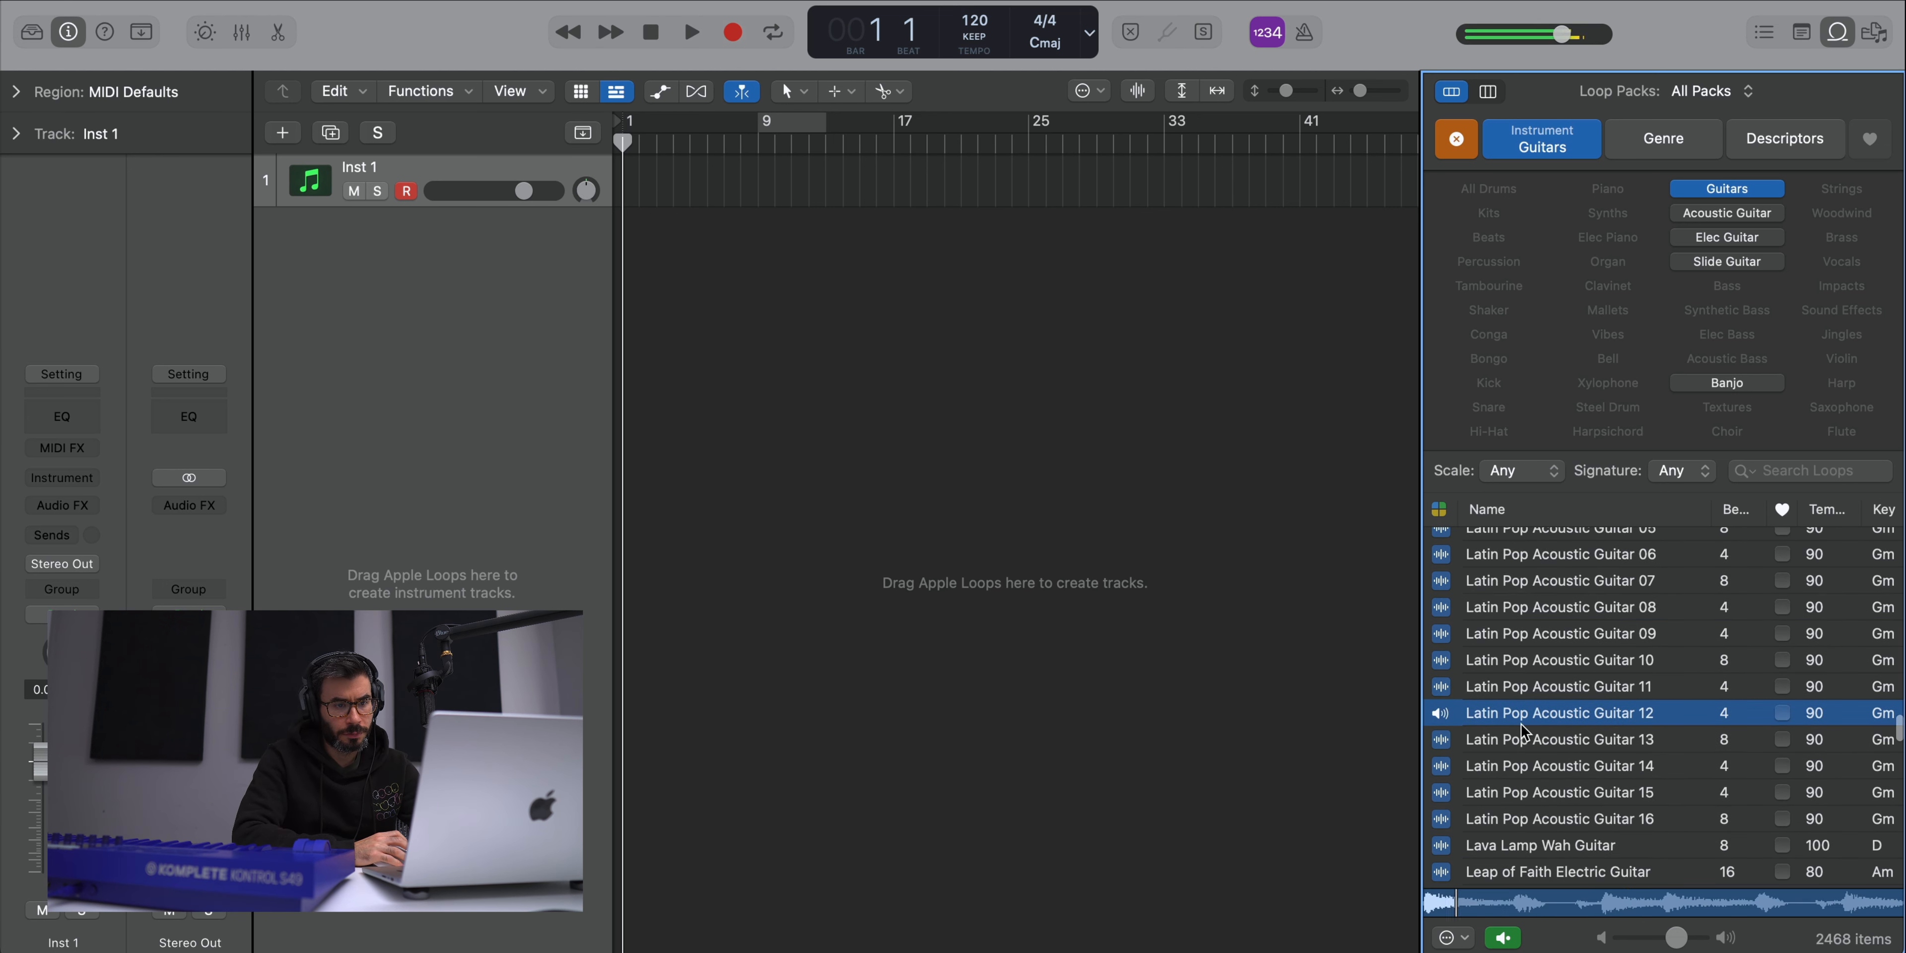
{"action": "left_click", "coordinate": [1527, 774]}
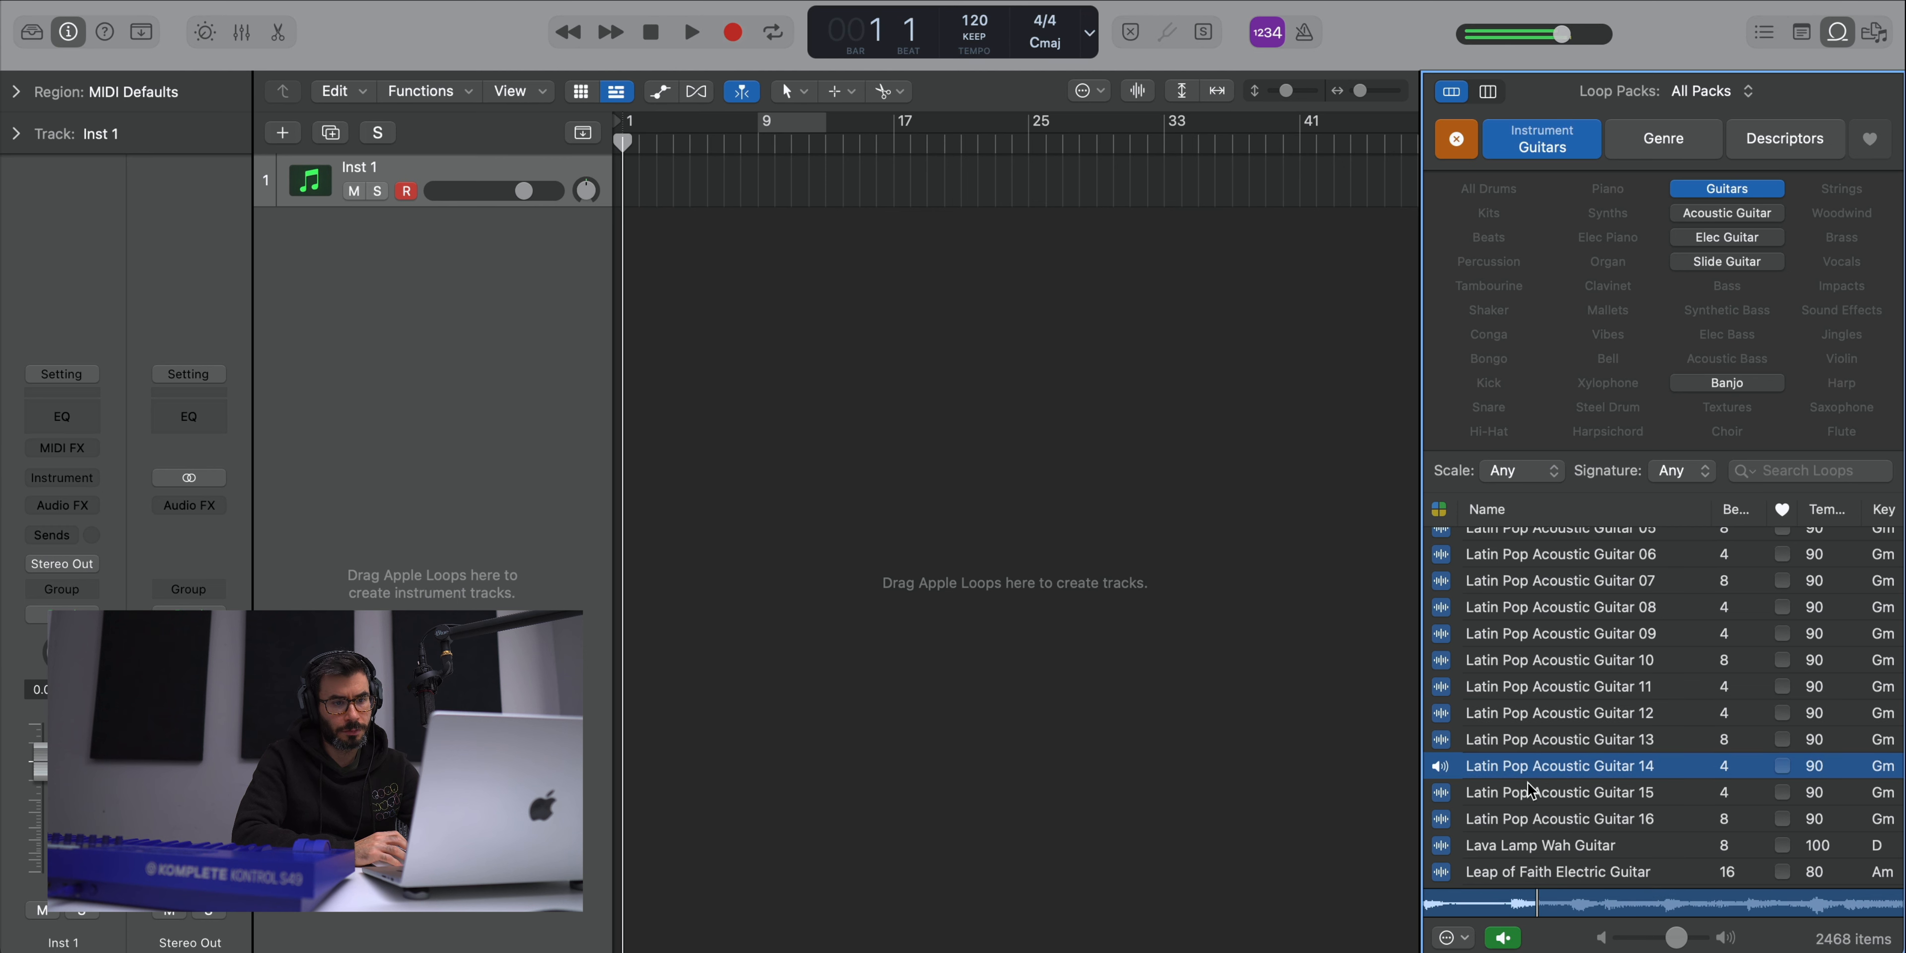
{"action": "left_click", "coordinate": [1530, 789]}
{"action": "left_click", "coordinate": [1541, 808]}
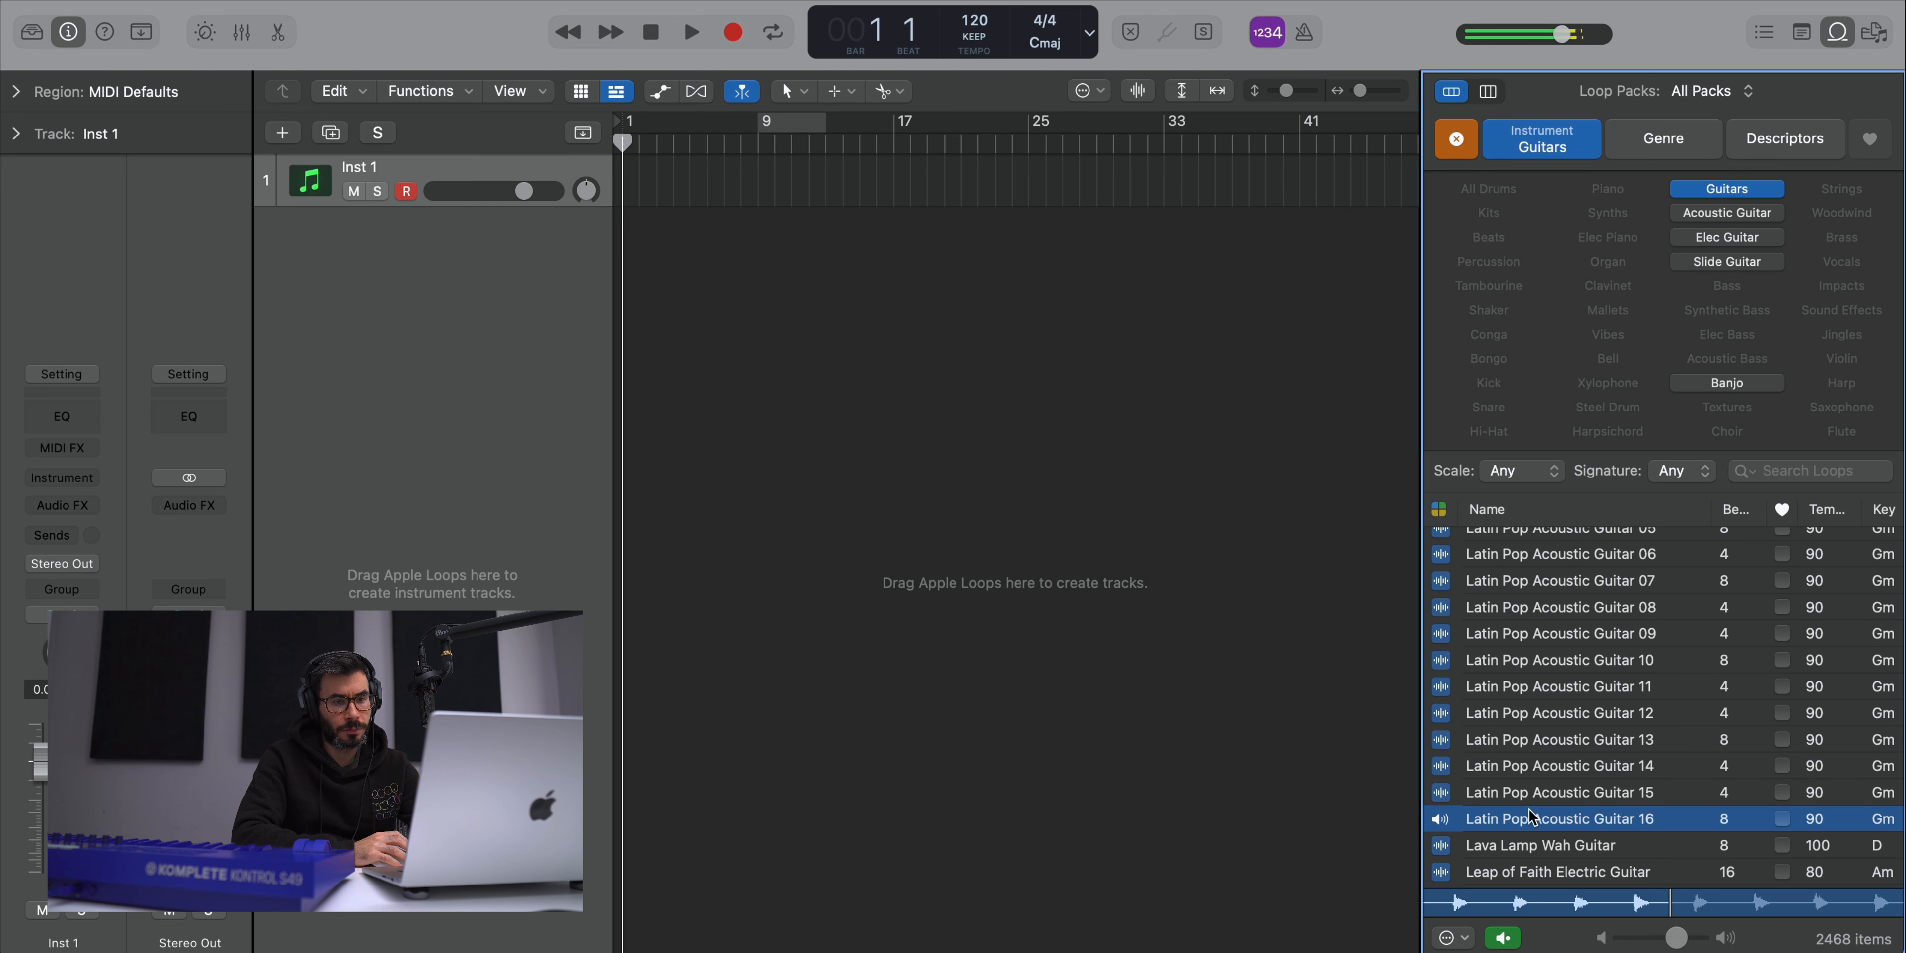
{"action": "left_click", "coordinate": [1542, 791]}
{"action": "left_click", "coordinate": [1544, 820]}
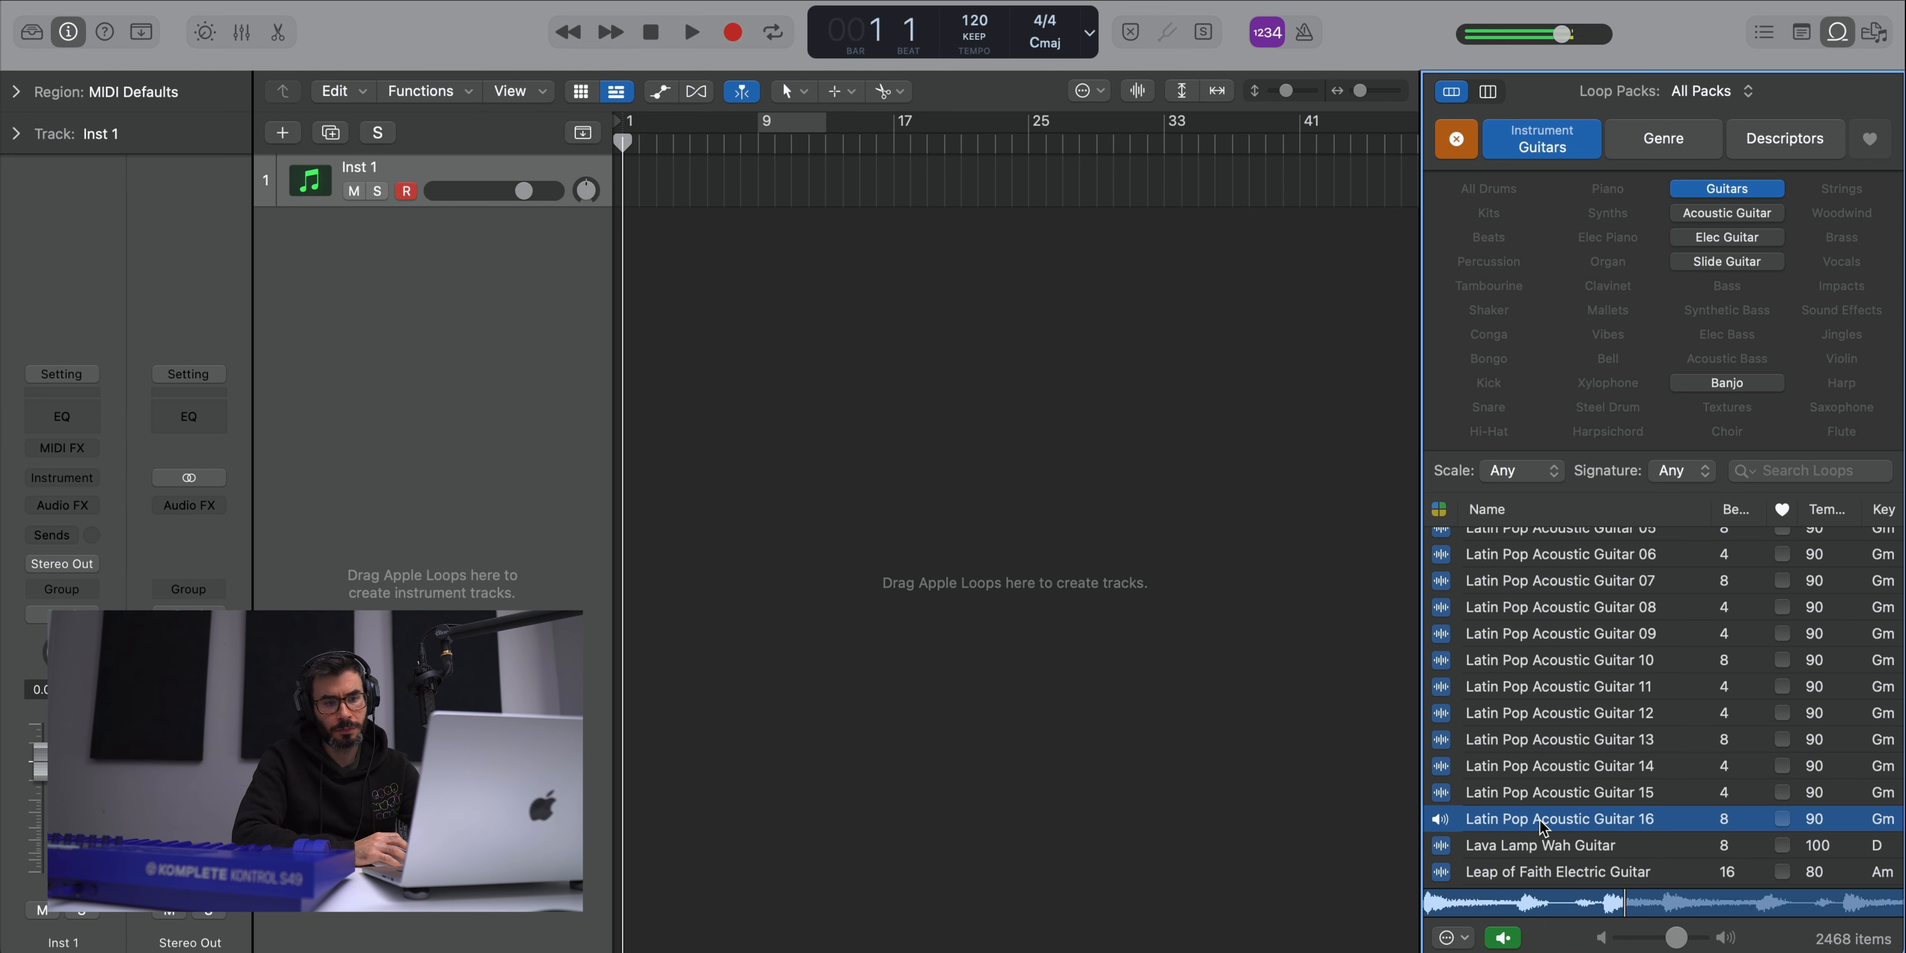
{"action": "left_click", "coordinate": [1506, 938]}
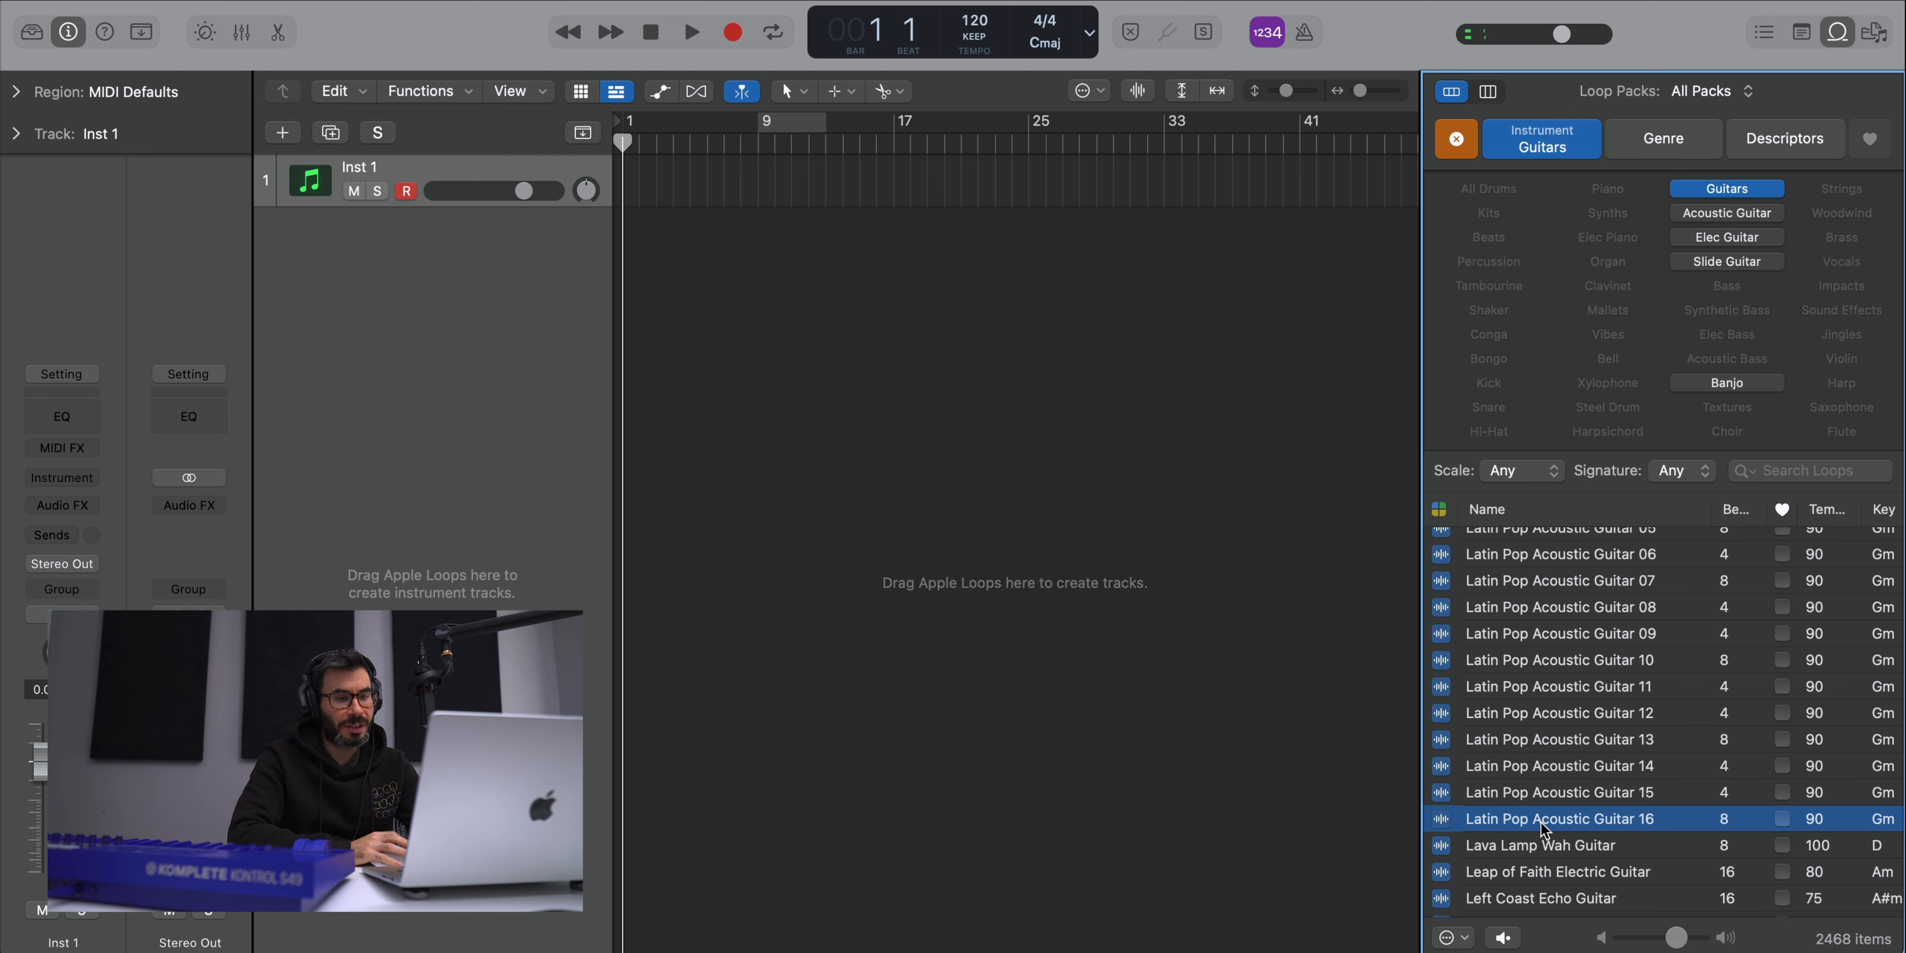
- Add Latin Pop Acoustic Guitar 16 at bar 1 on its own track, importing its tempo, and set the project key to G minor
{"action": "left_click_drag", "start_coordinate": [1541, 822], "coordinate": [621, 283]}
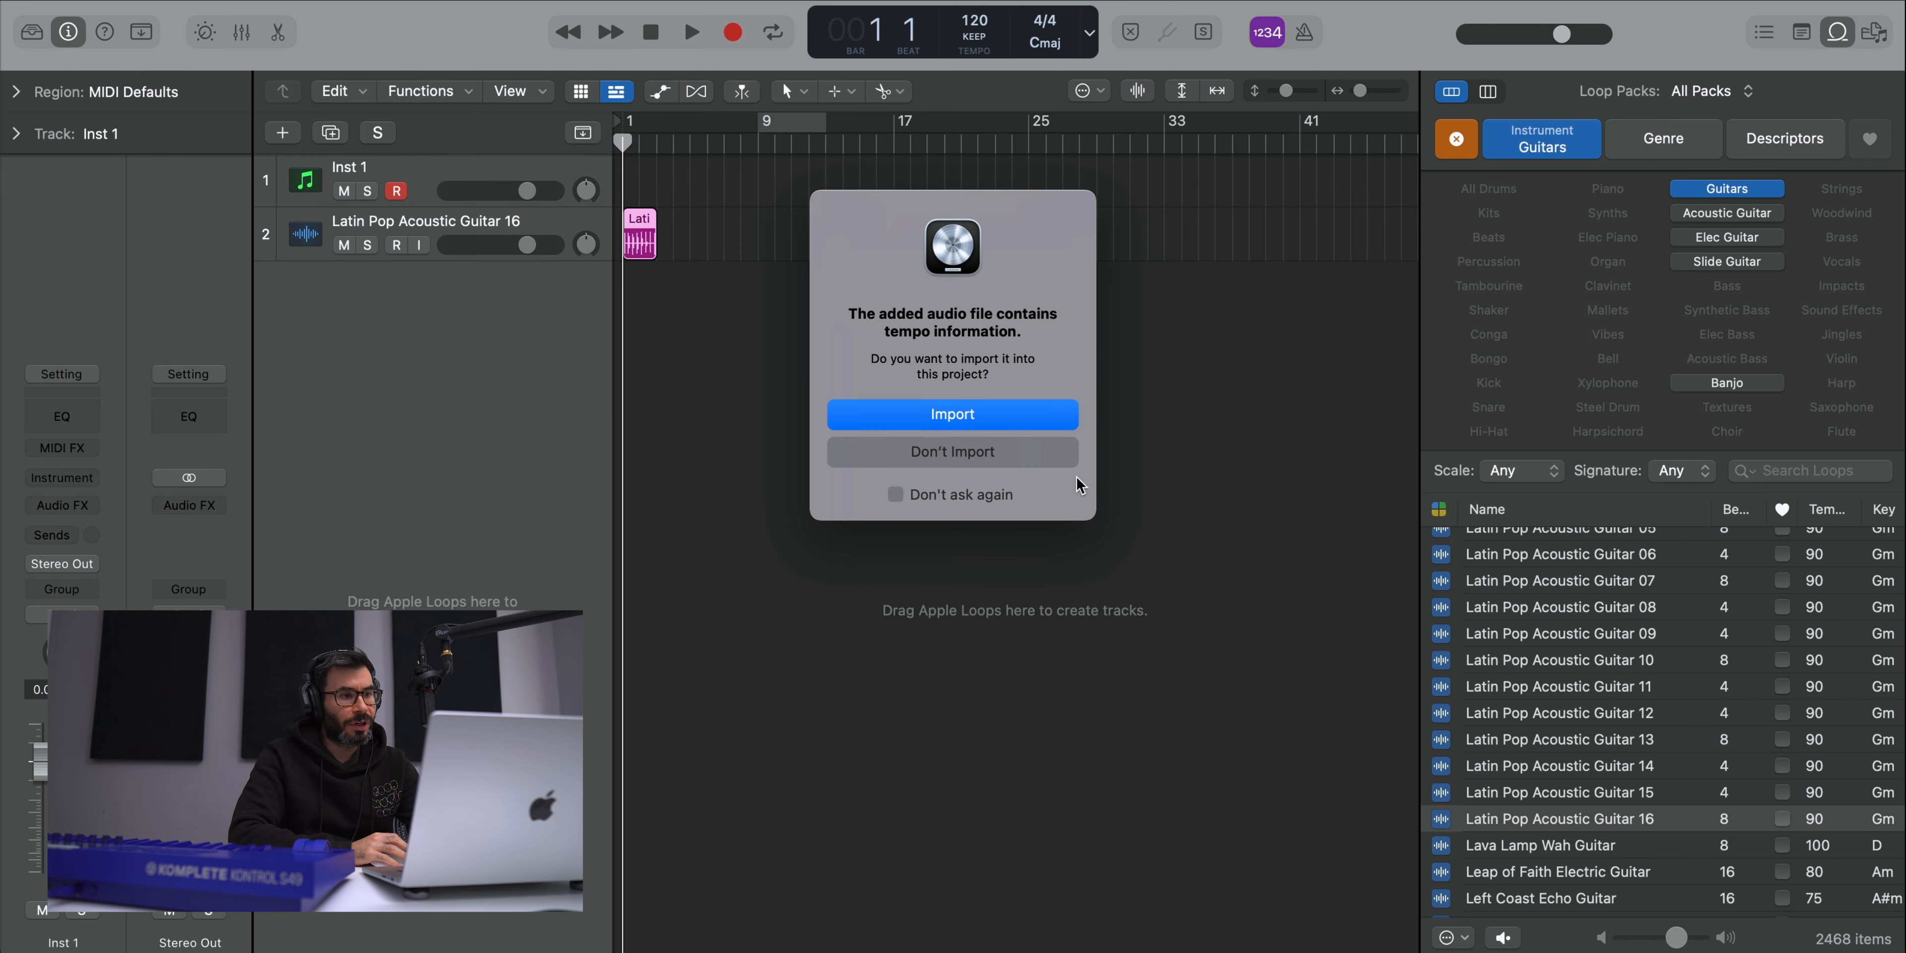
{"action": "left_click", "coordinate": [974, 412]}
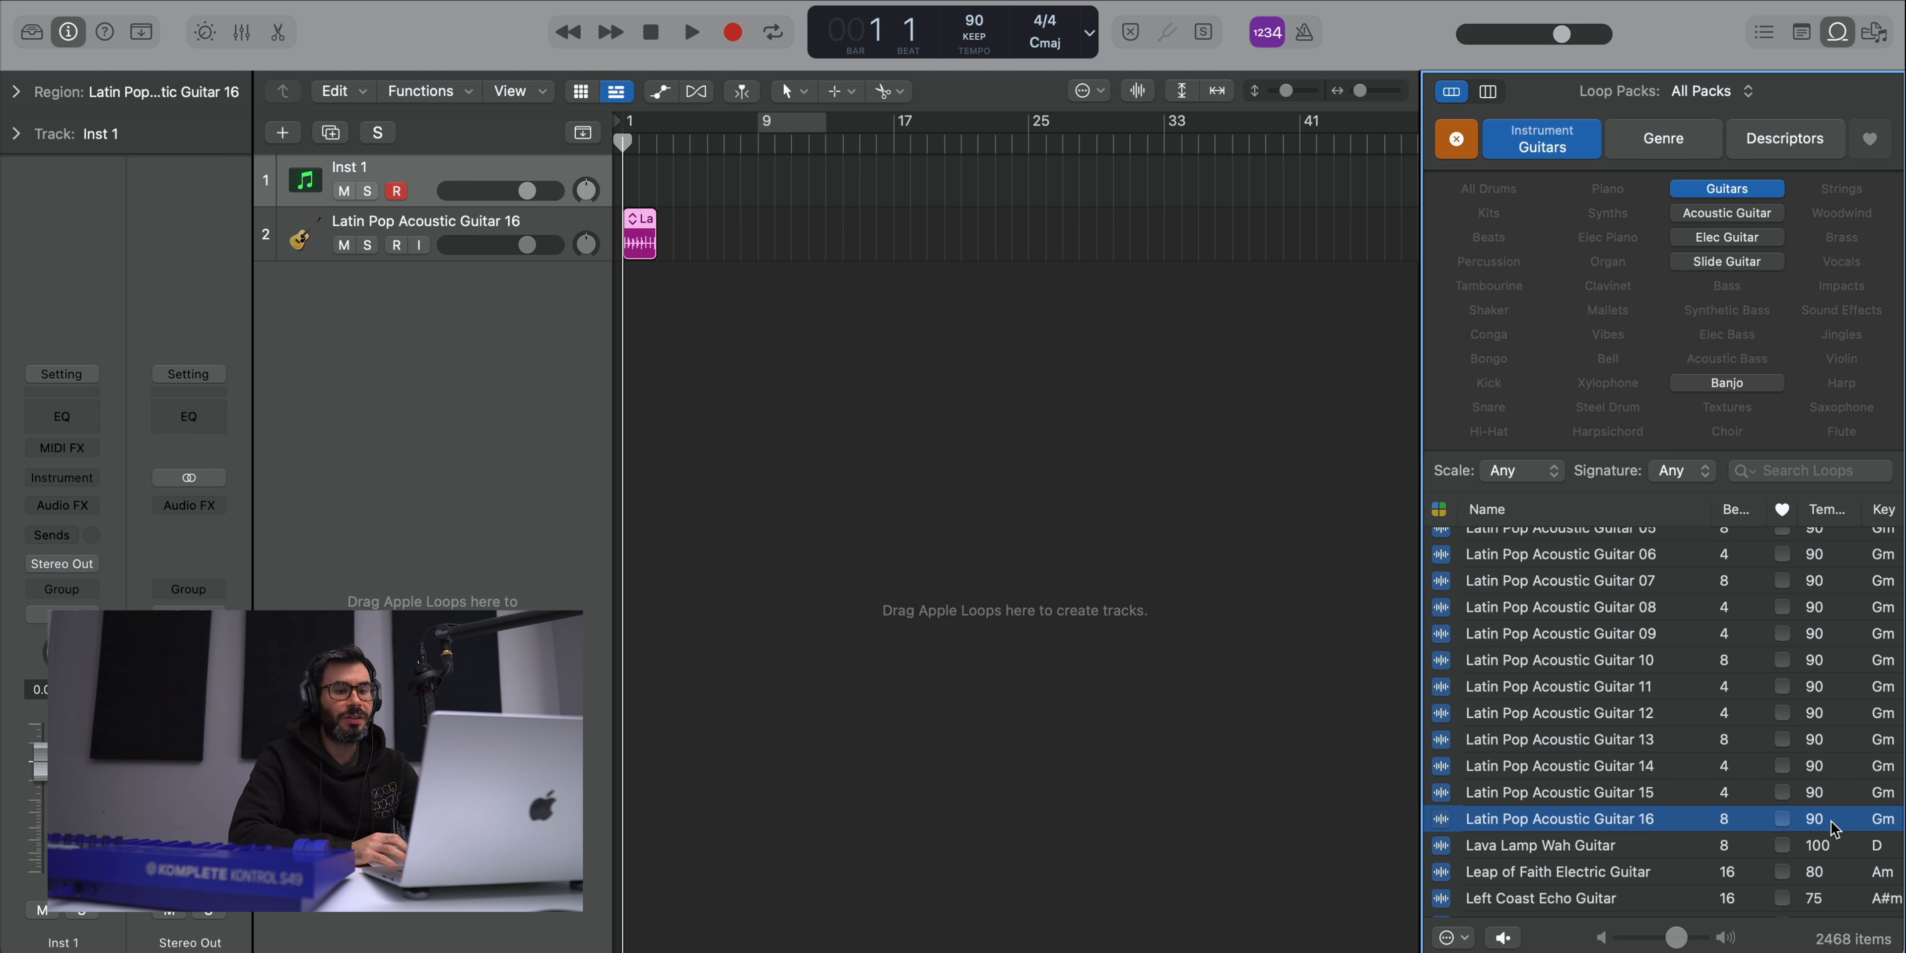
{"action": "left_click", "coordinate": [1048, 47]}
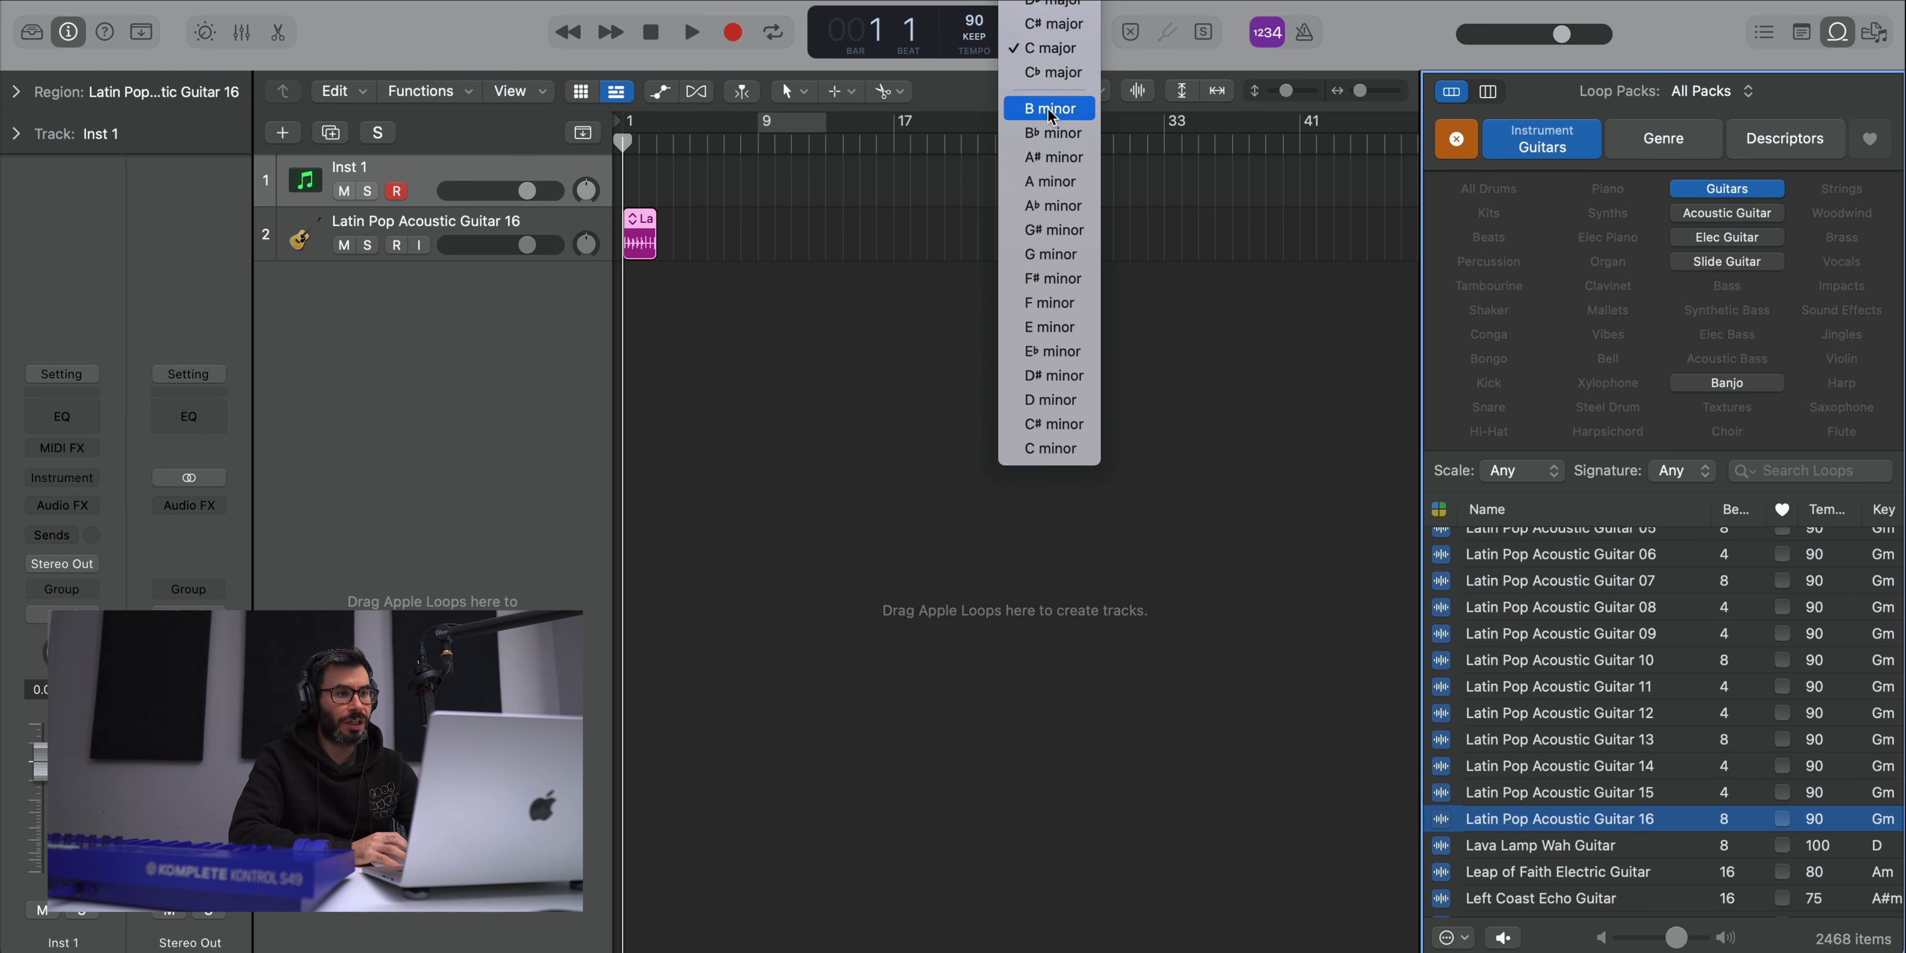
{"action": "left_click", "coordinate": [1073, 253]}
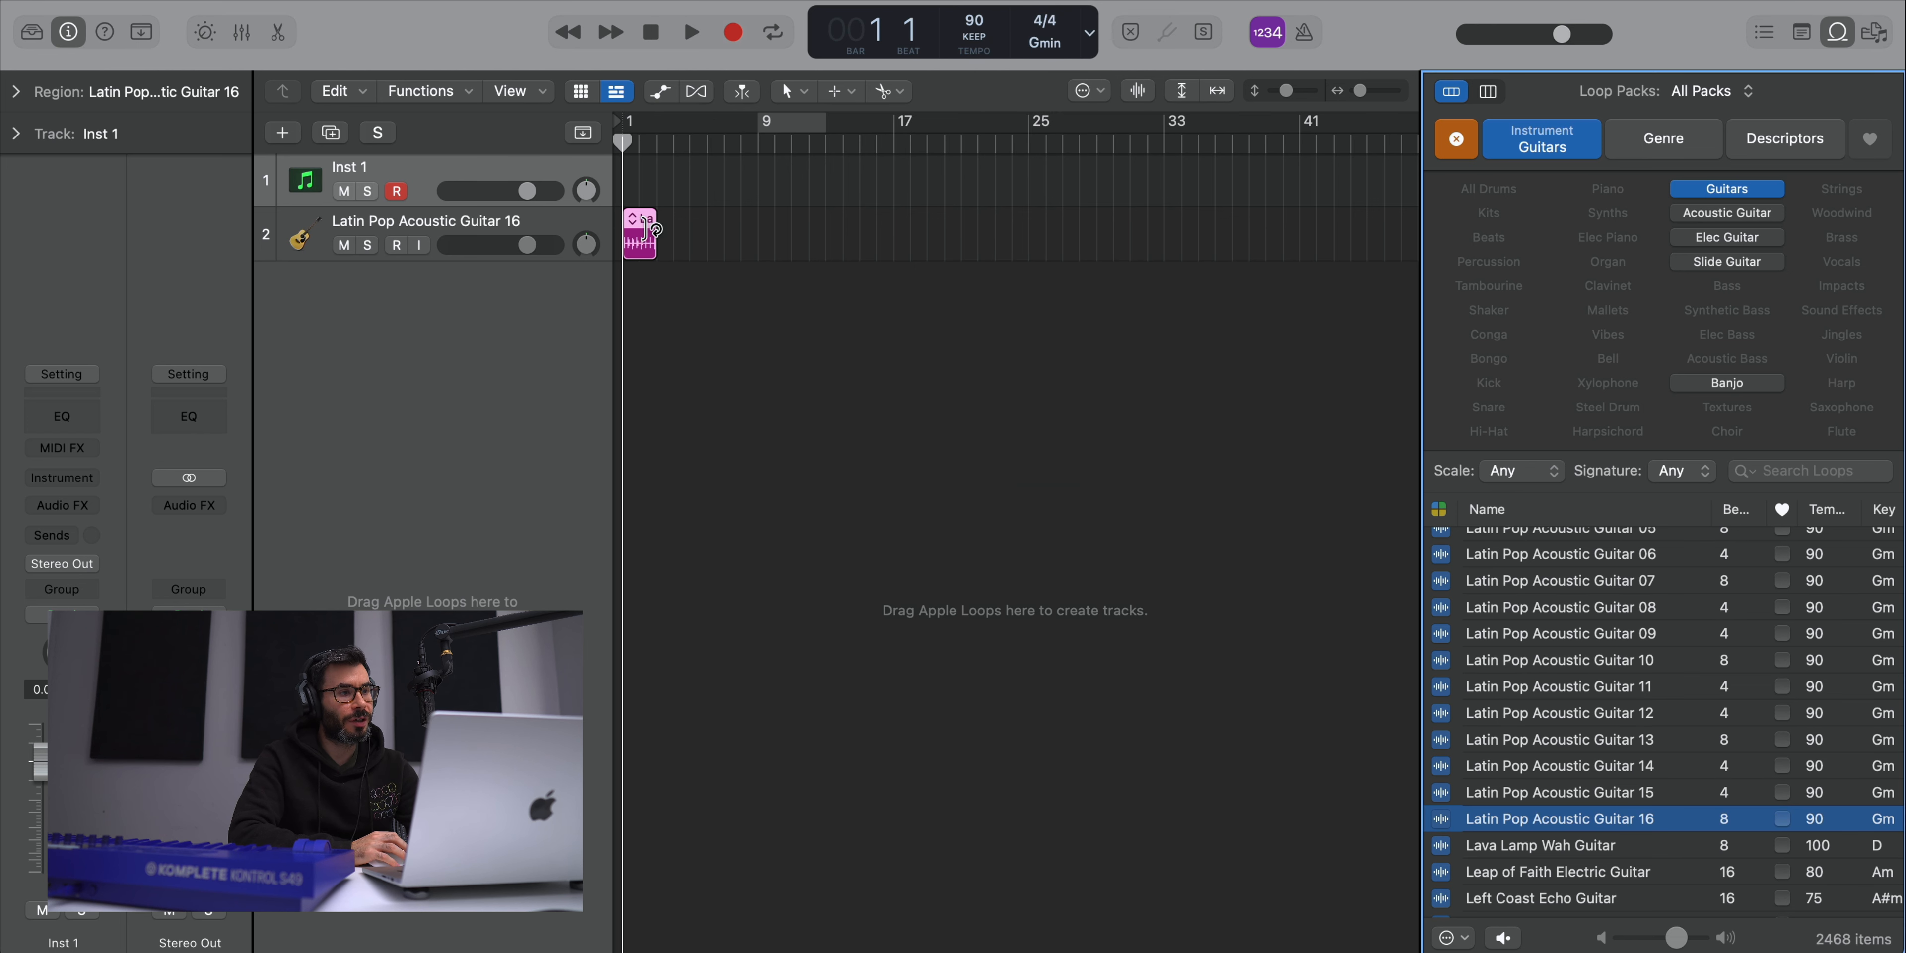
- Repeat the guitar region once and set the cycle range around both regions, from bar 1 to bar 5
{"action": "scroll", "coordinate": [638, 233], "scroll_direction": "up", "scroll_amount": 5}
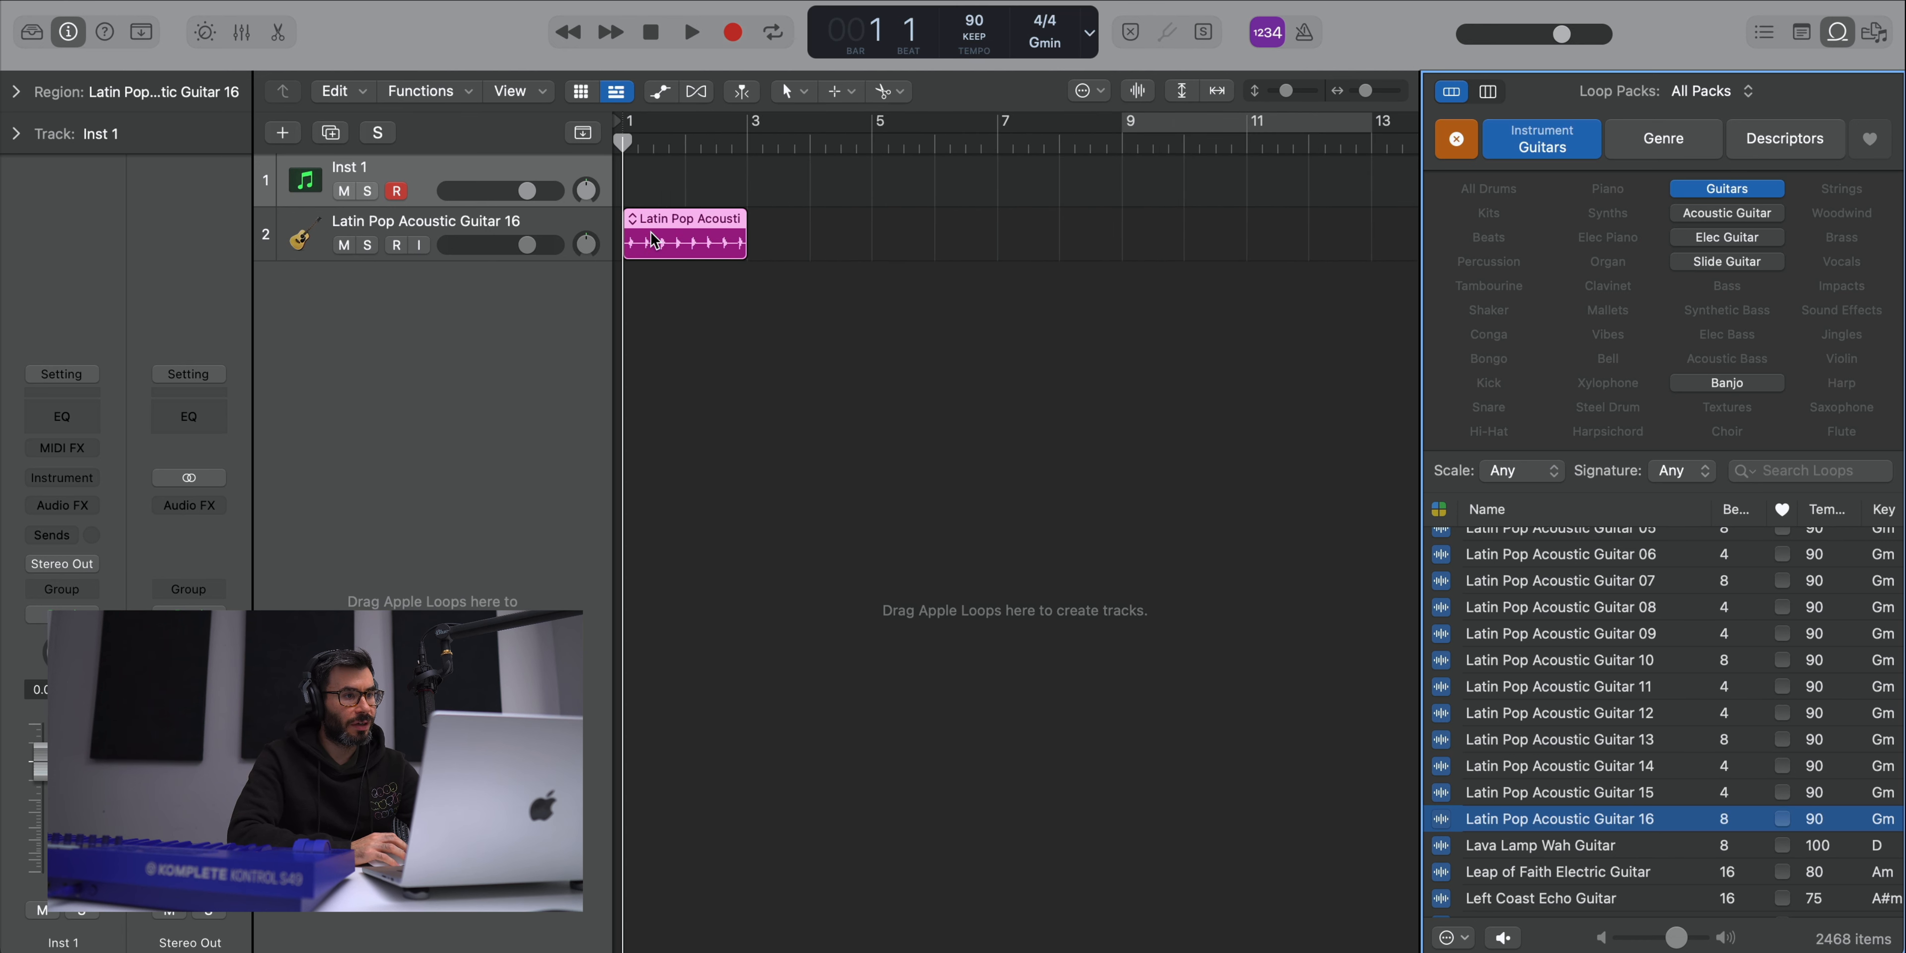
{"action": "left_click", "coordinate": [650, 232]}
{"action": "key", "text": "super+r"}
{"action": "left_click_drag", "start_coordinate": [1032, 318], "coordinate": [751, 236]}
{"action": "left_click_drag", "start_coordinate": [941, 382], "coordinate": [538, 131]}
{"action": "key", "text": "super+u"}
- Play the cycled guitar regions to hear the loop, hiding the loop browser to widen the tracks area
{"action": "key", "text": "space"}
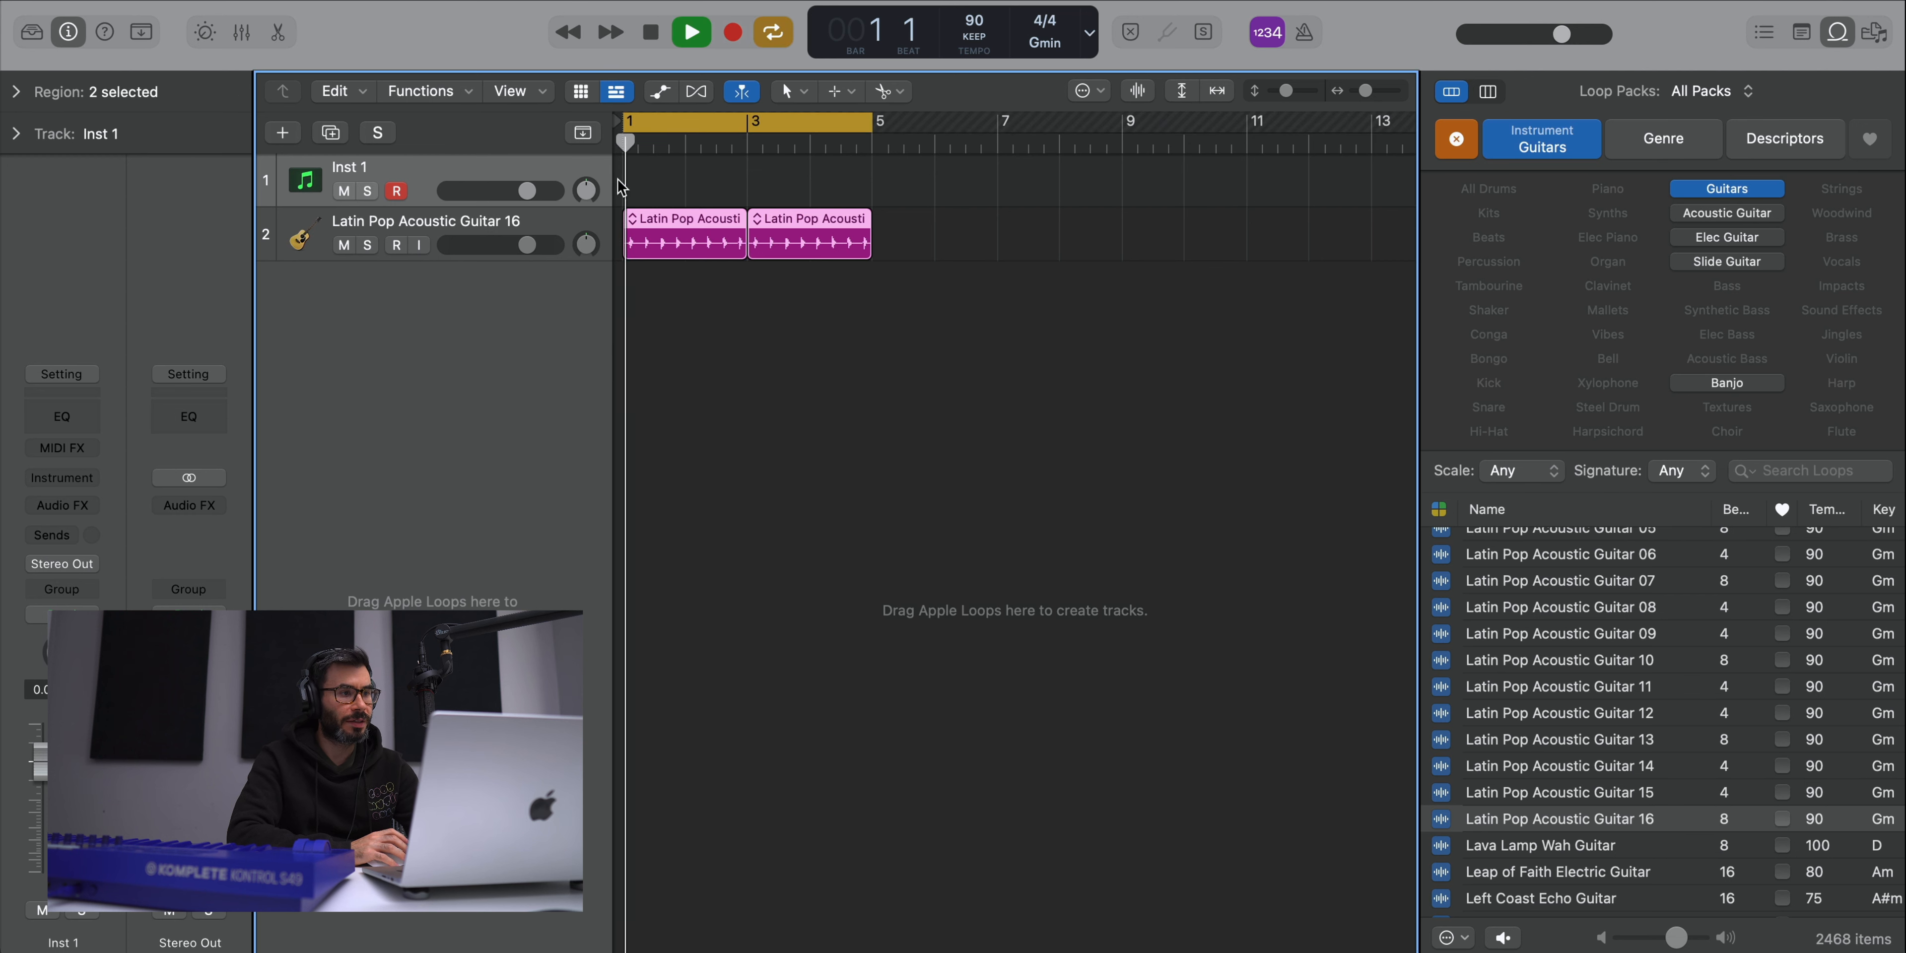
{"action": "left_click", "coordinate": [1838, 32]}
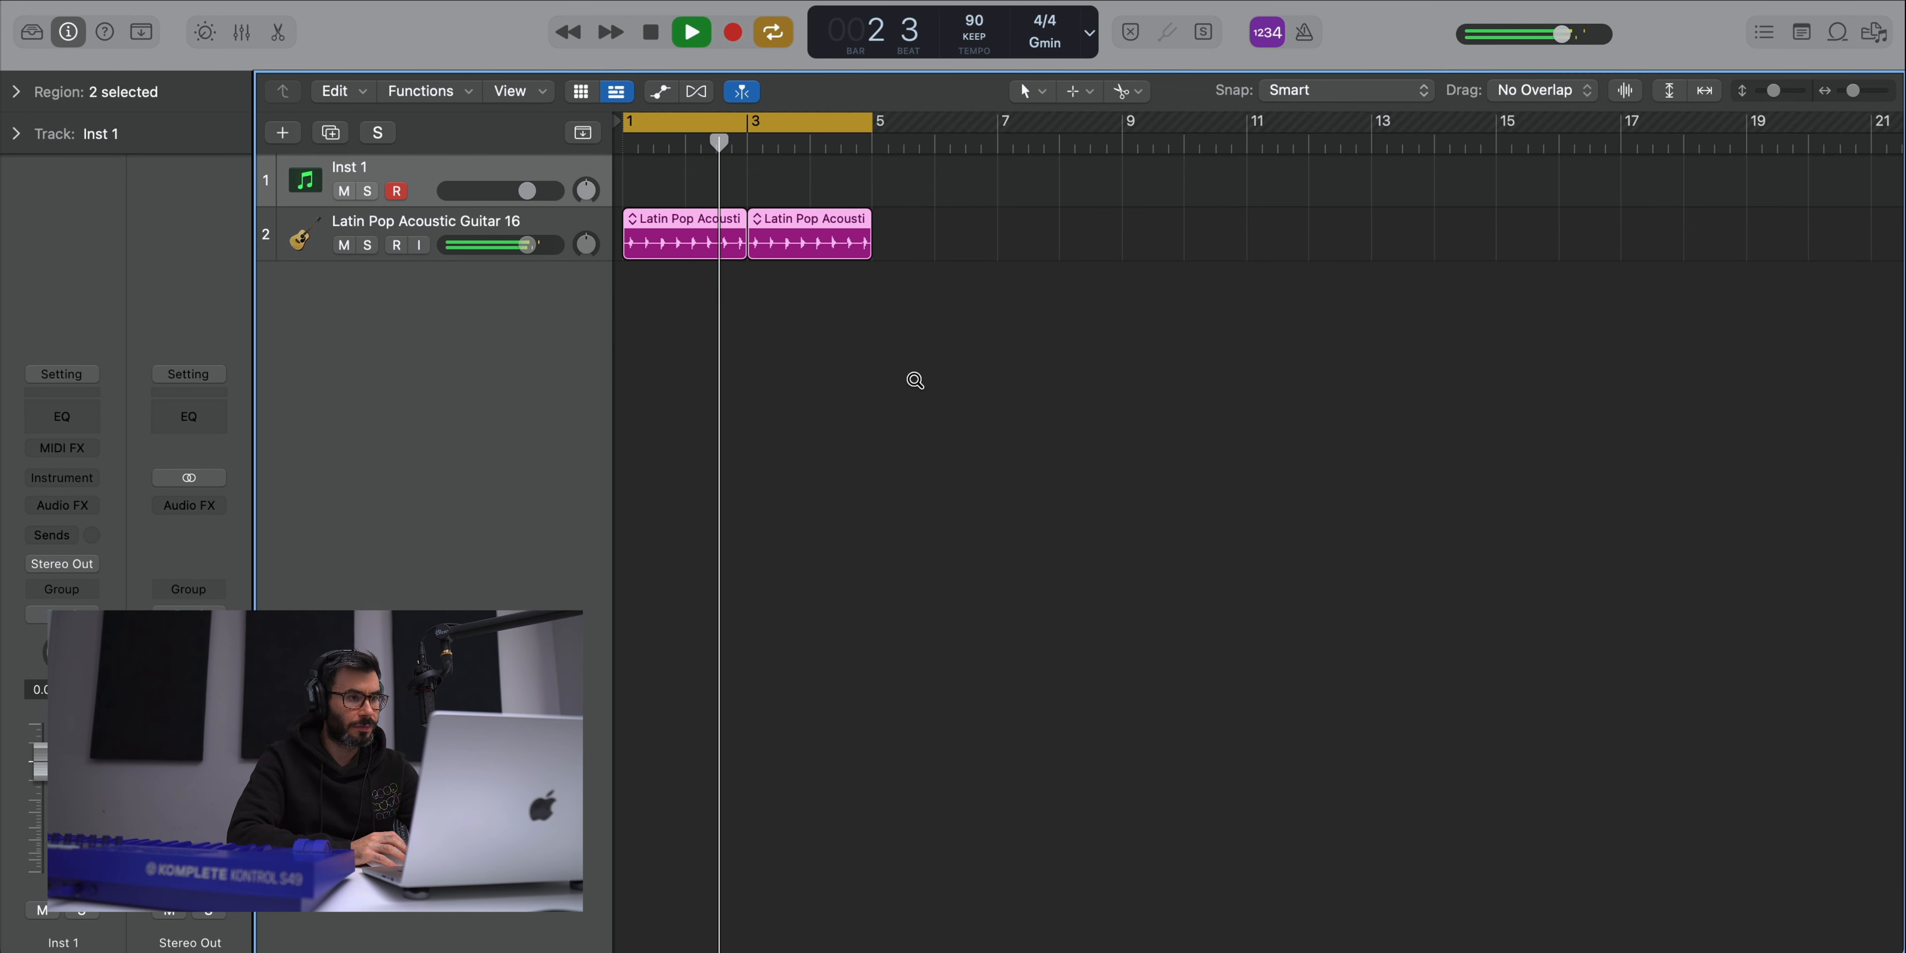
{"action": "scroll", "coordinate": [914, 381], "scroll_direction": "up", "scroll_amount": 3}
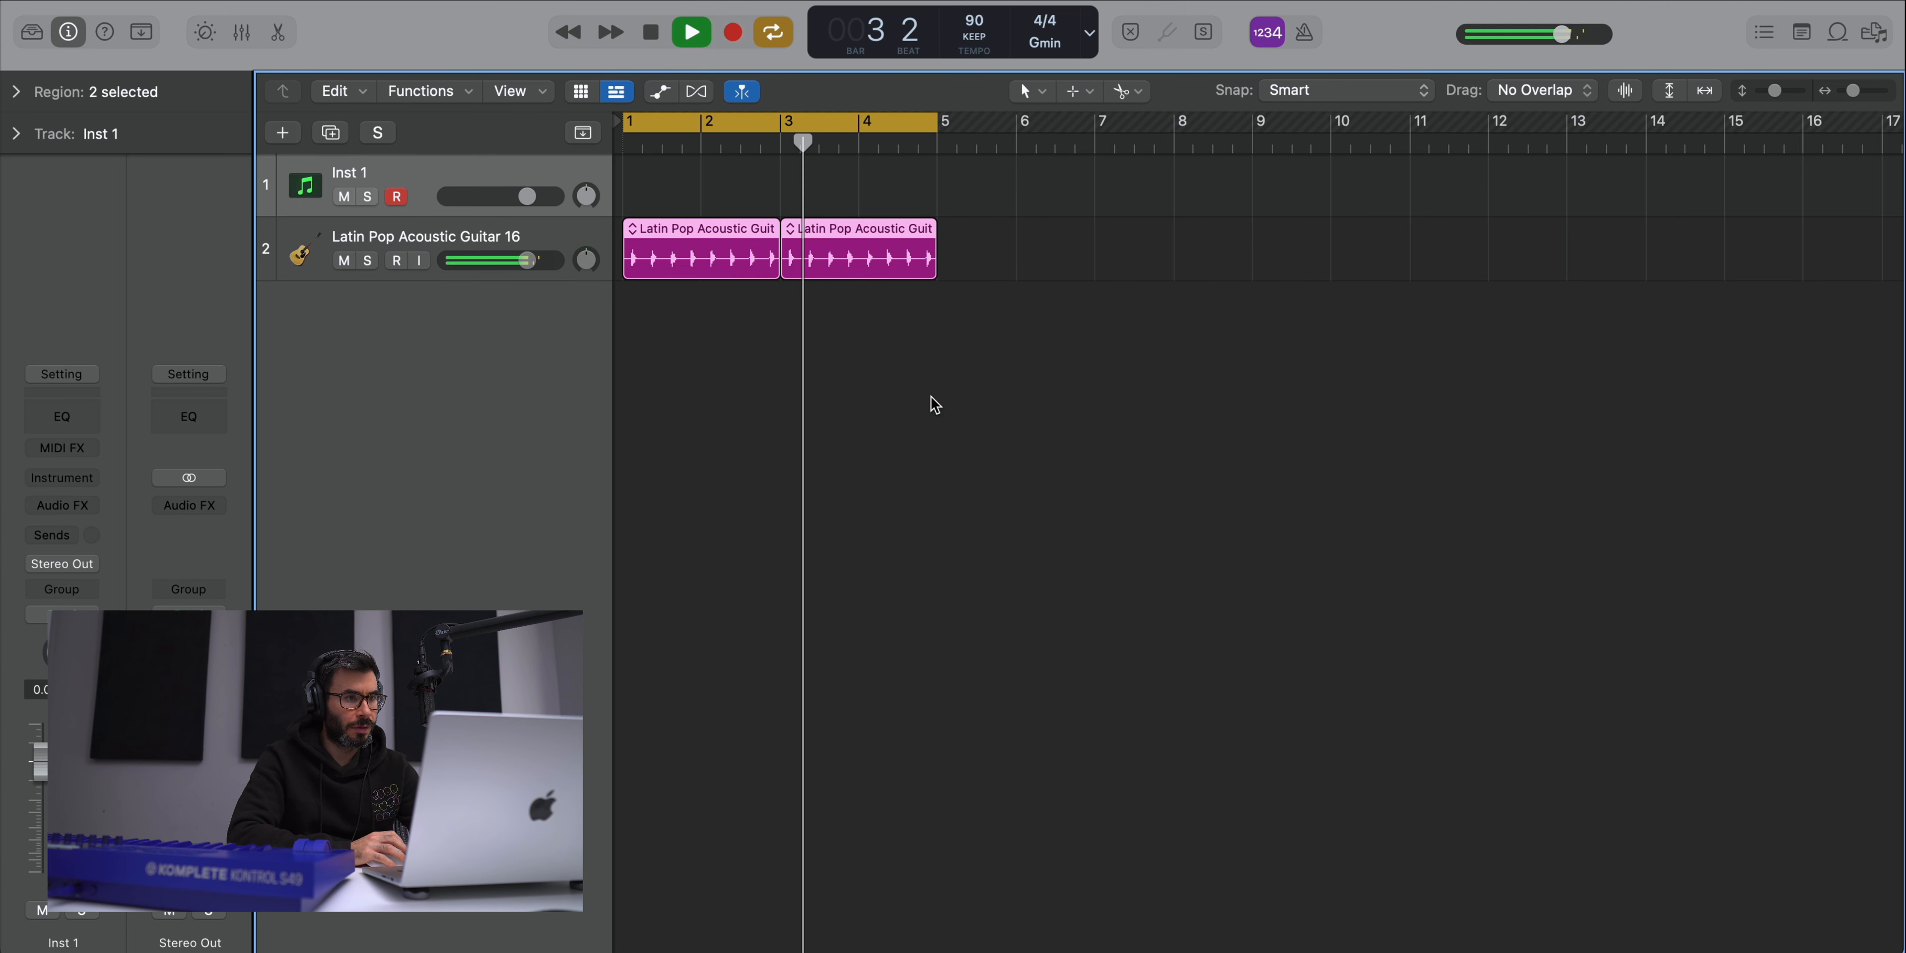
{"action": "key", "text": "space"}
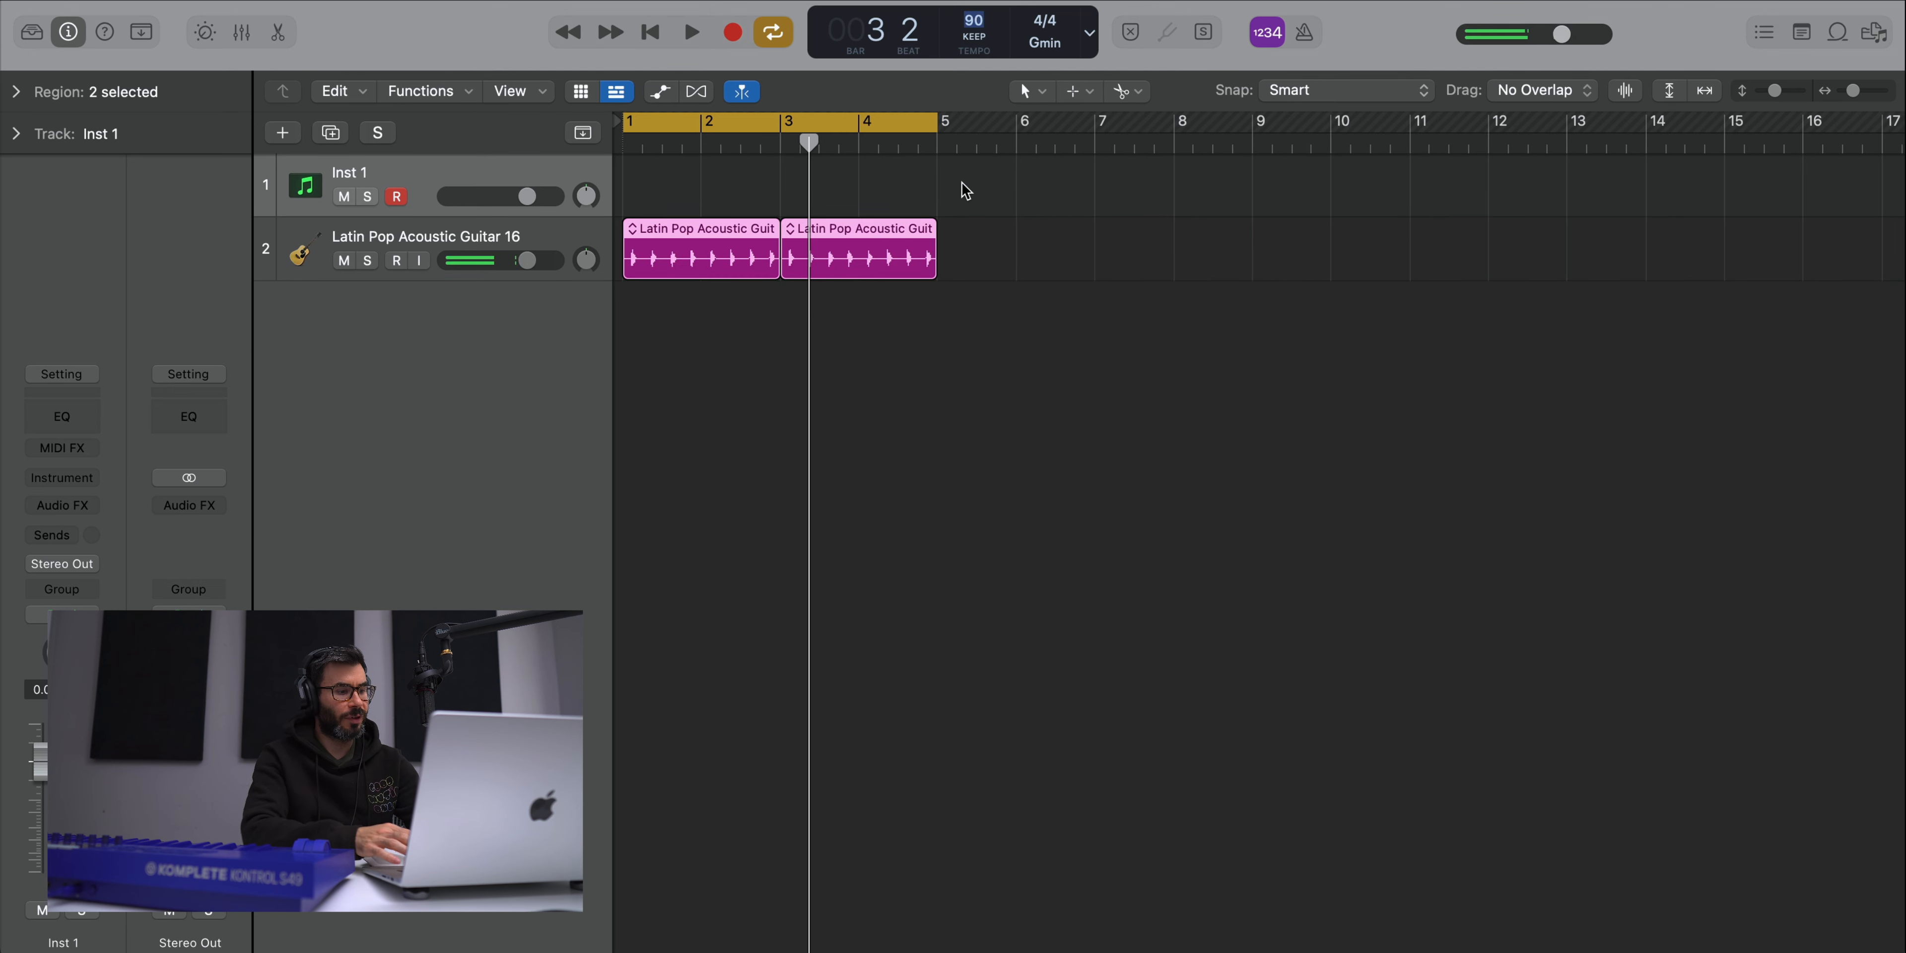
- Set the project tempo to 180 and delete the second guitar region, keeping the one at bar 1
{"action": "left_click", "coordinate": [1146, 466]}
{"action": "left_click", "coordinate": [910, 261]}
{"action": "key", "text": "Delete"}
{"action": "left_click", "coordinate": [731, 267]}
{"action": "key", "text": "space"}
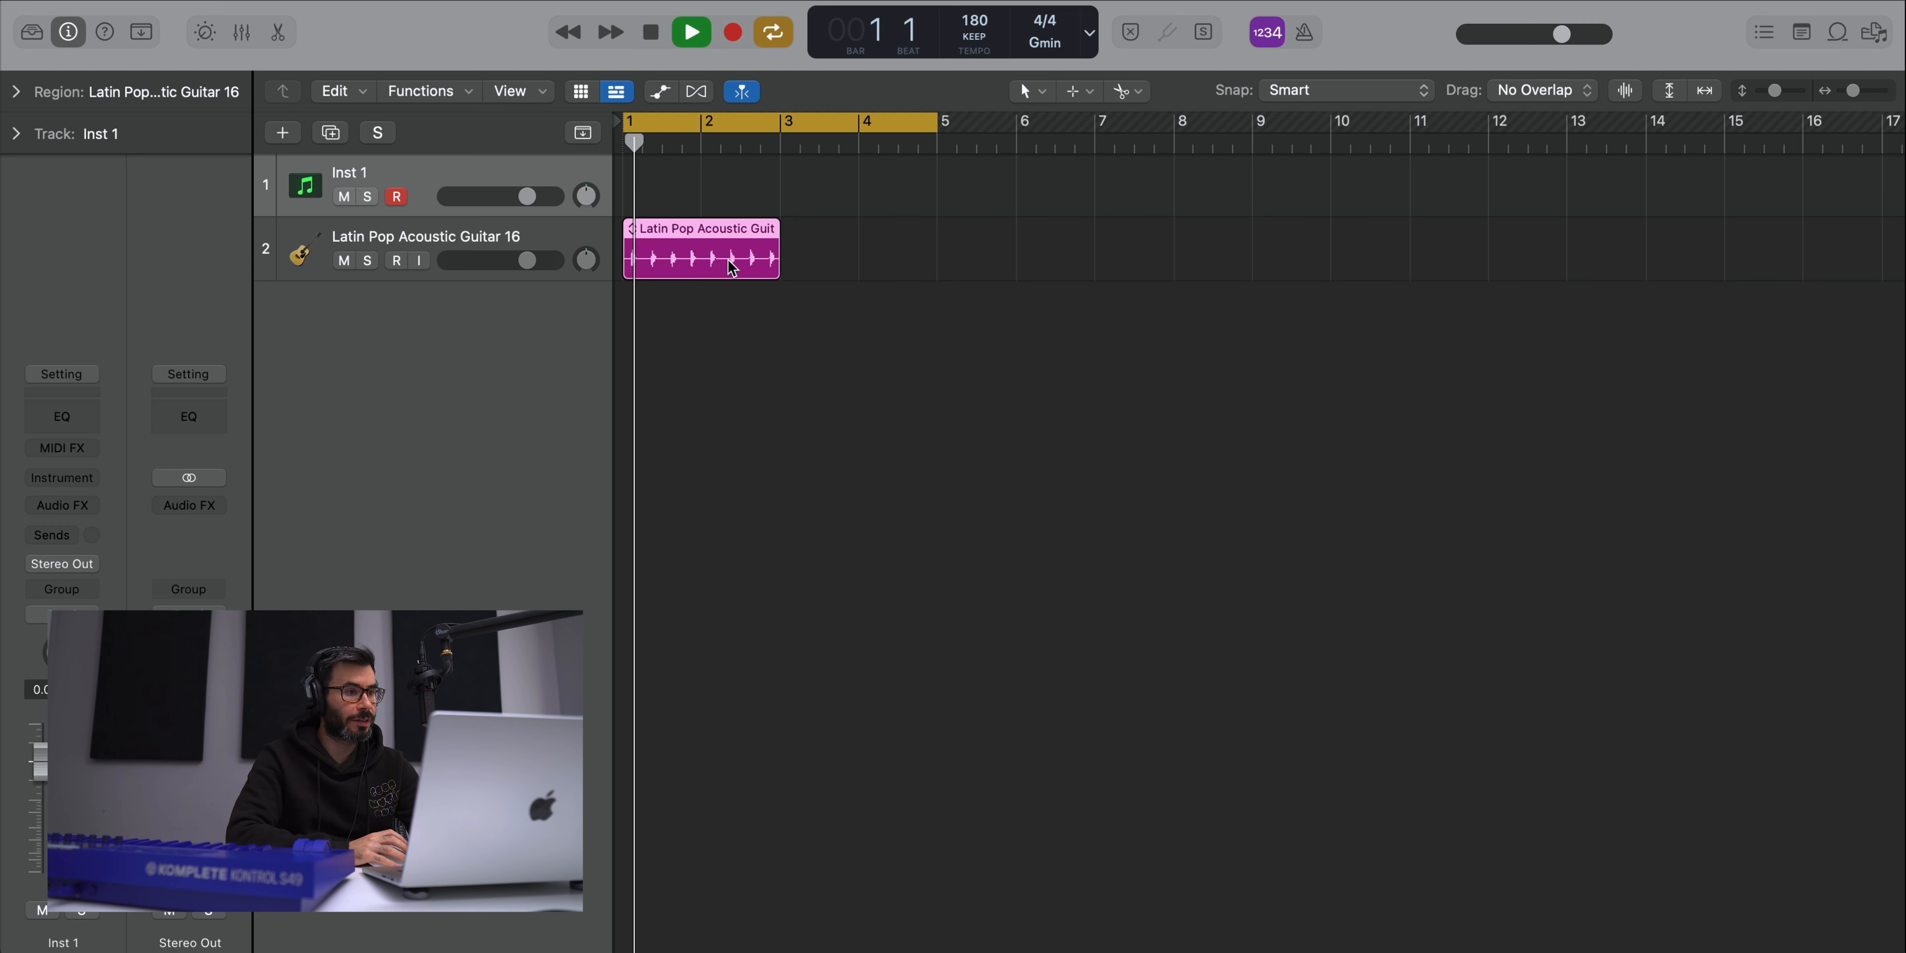
- Set the guitar region's speed to ½× in its additional region parameters
{"action": "left_click", "coordinate": [17, 92]}
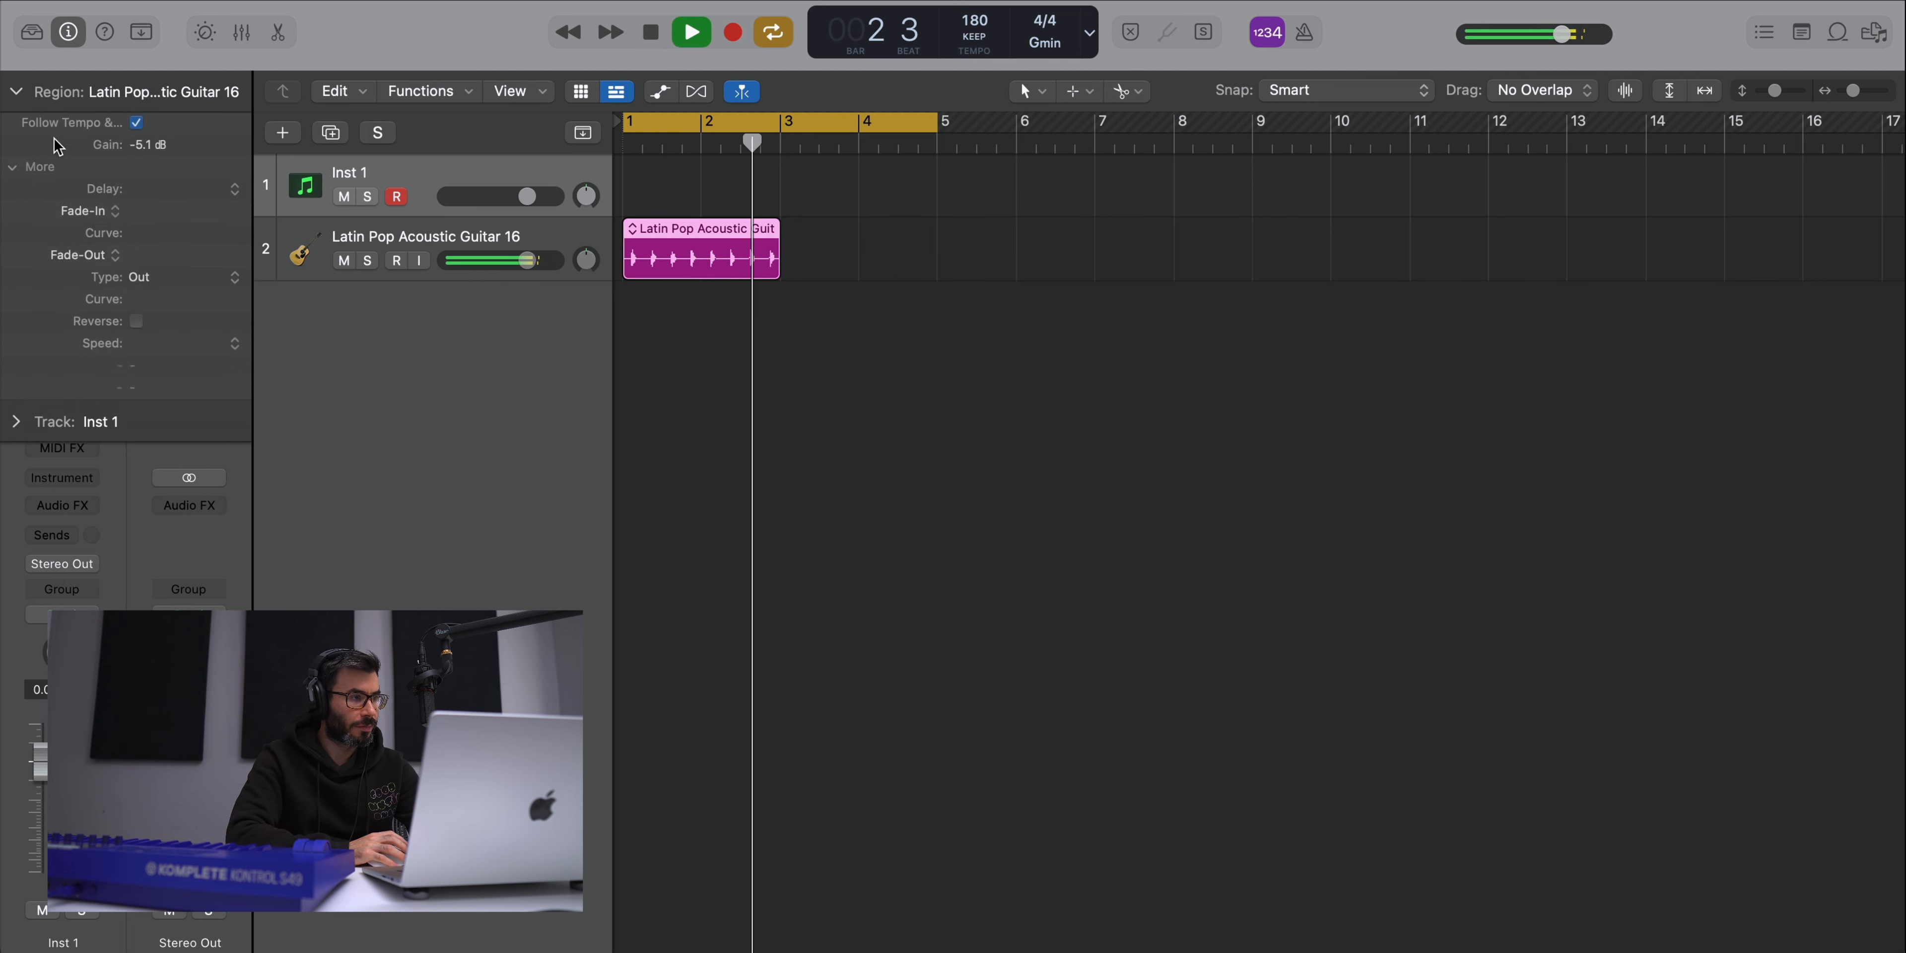
{"action": "left_click", "coordinate": [40, 166]}
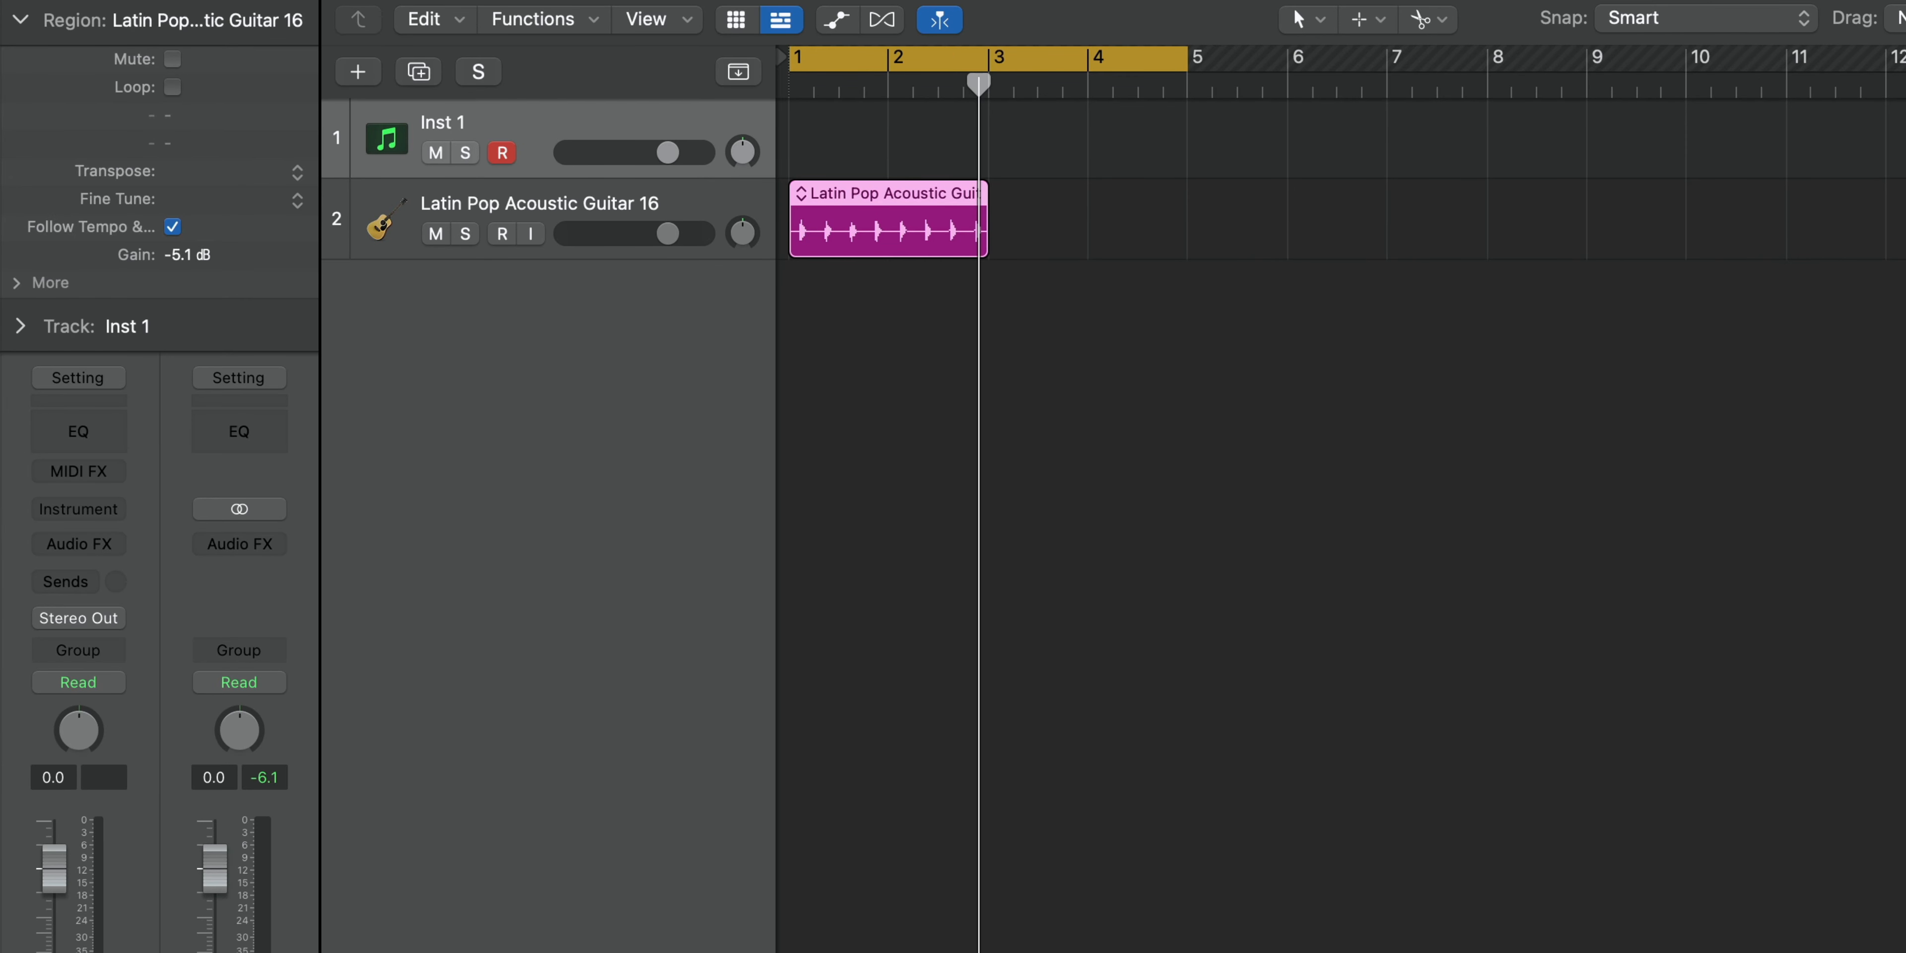
{"action": "left_click", "coordinate": [13, 283]}
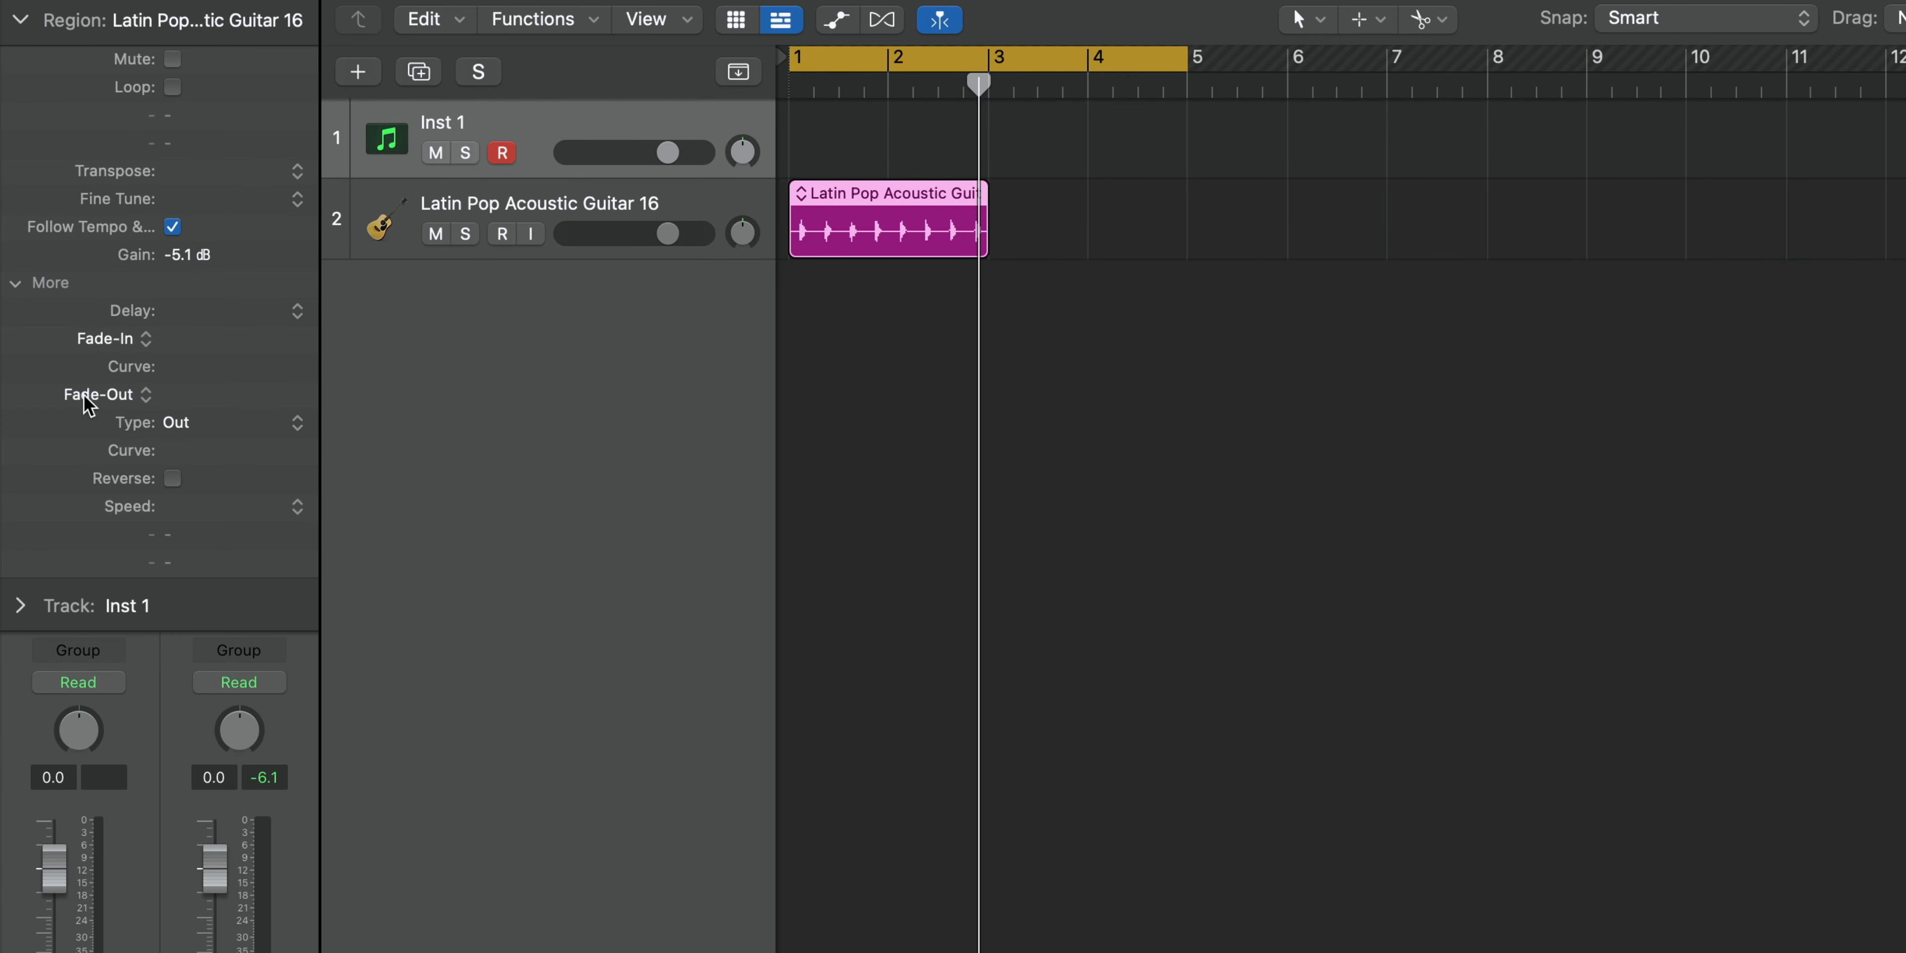
{"action": "left_click", "coordinate": [176, 508]}
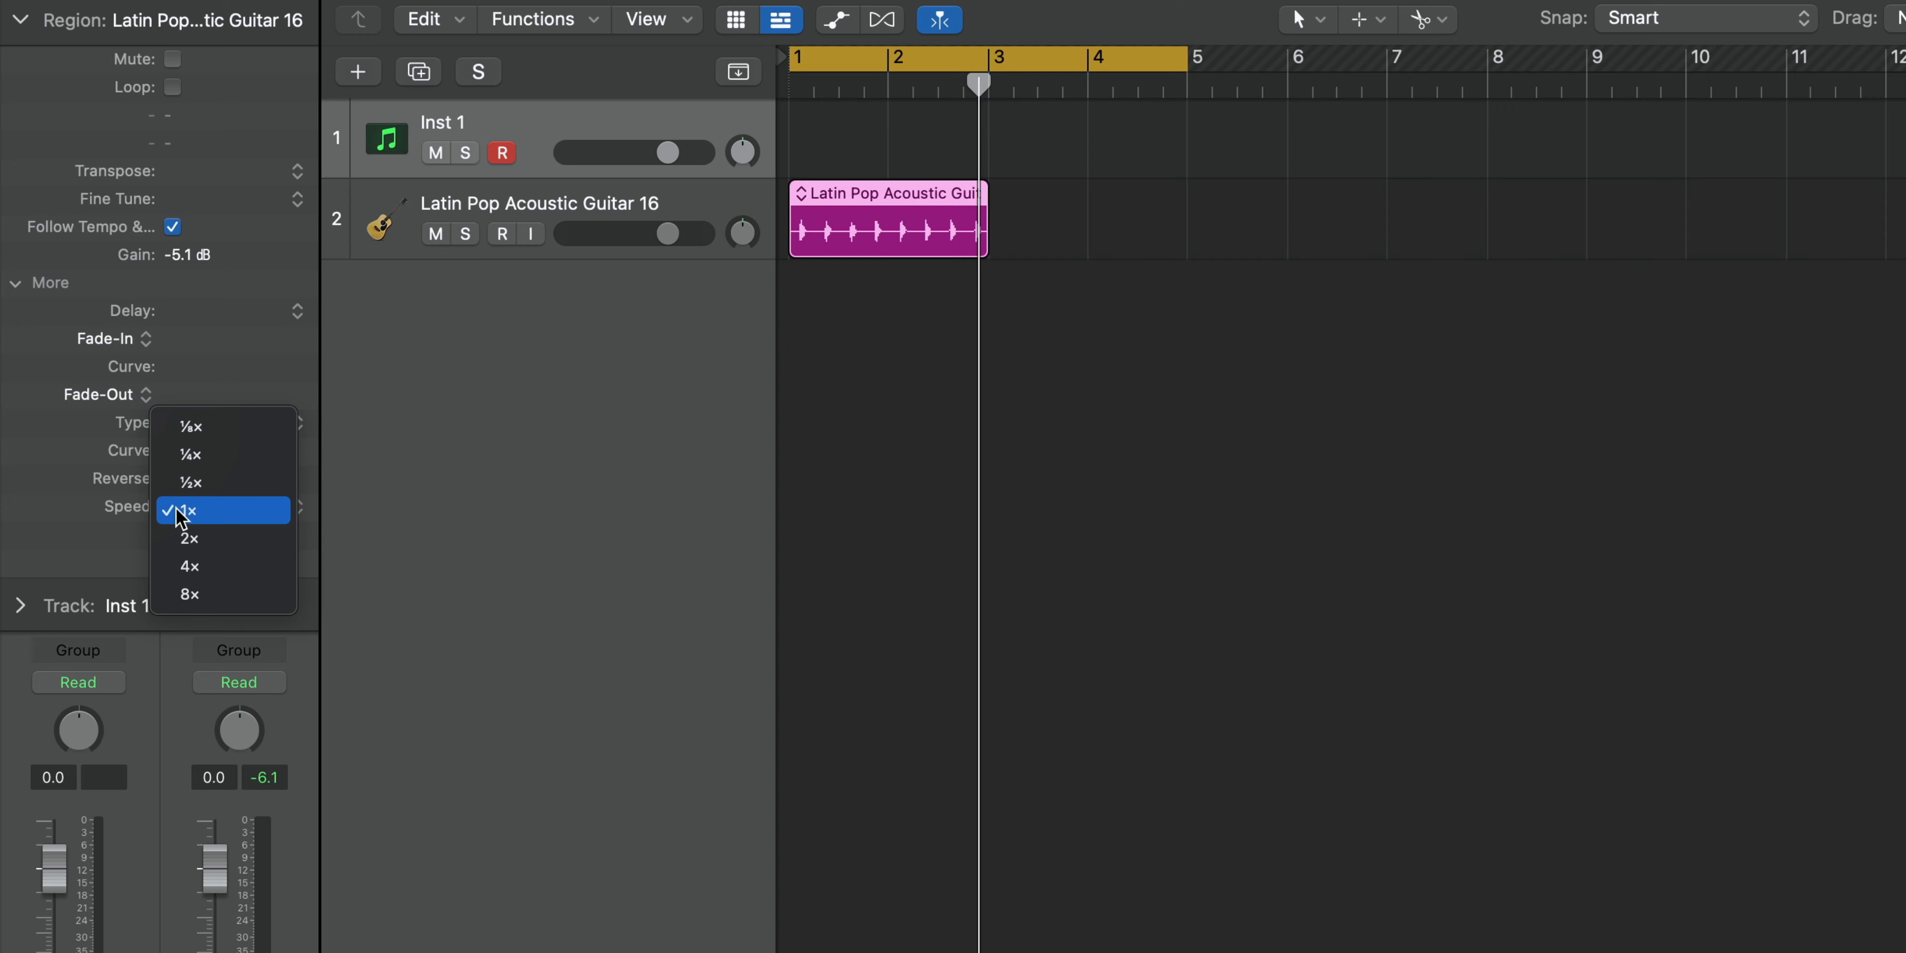
{"action": "left_click", "coordinate": [211, 490]}
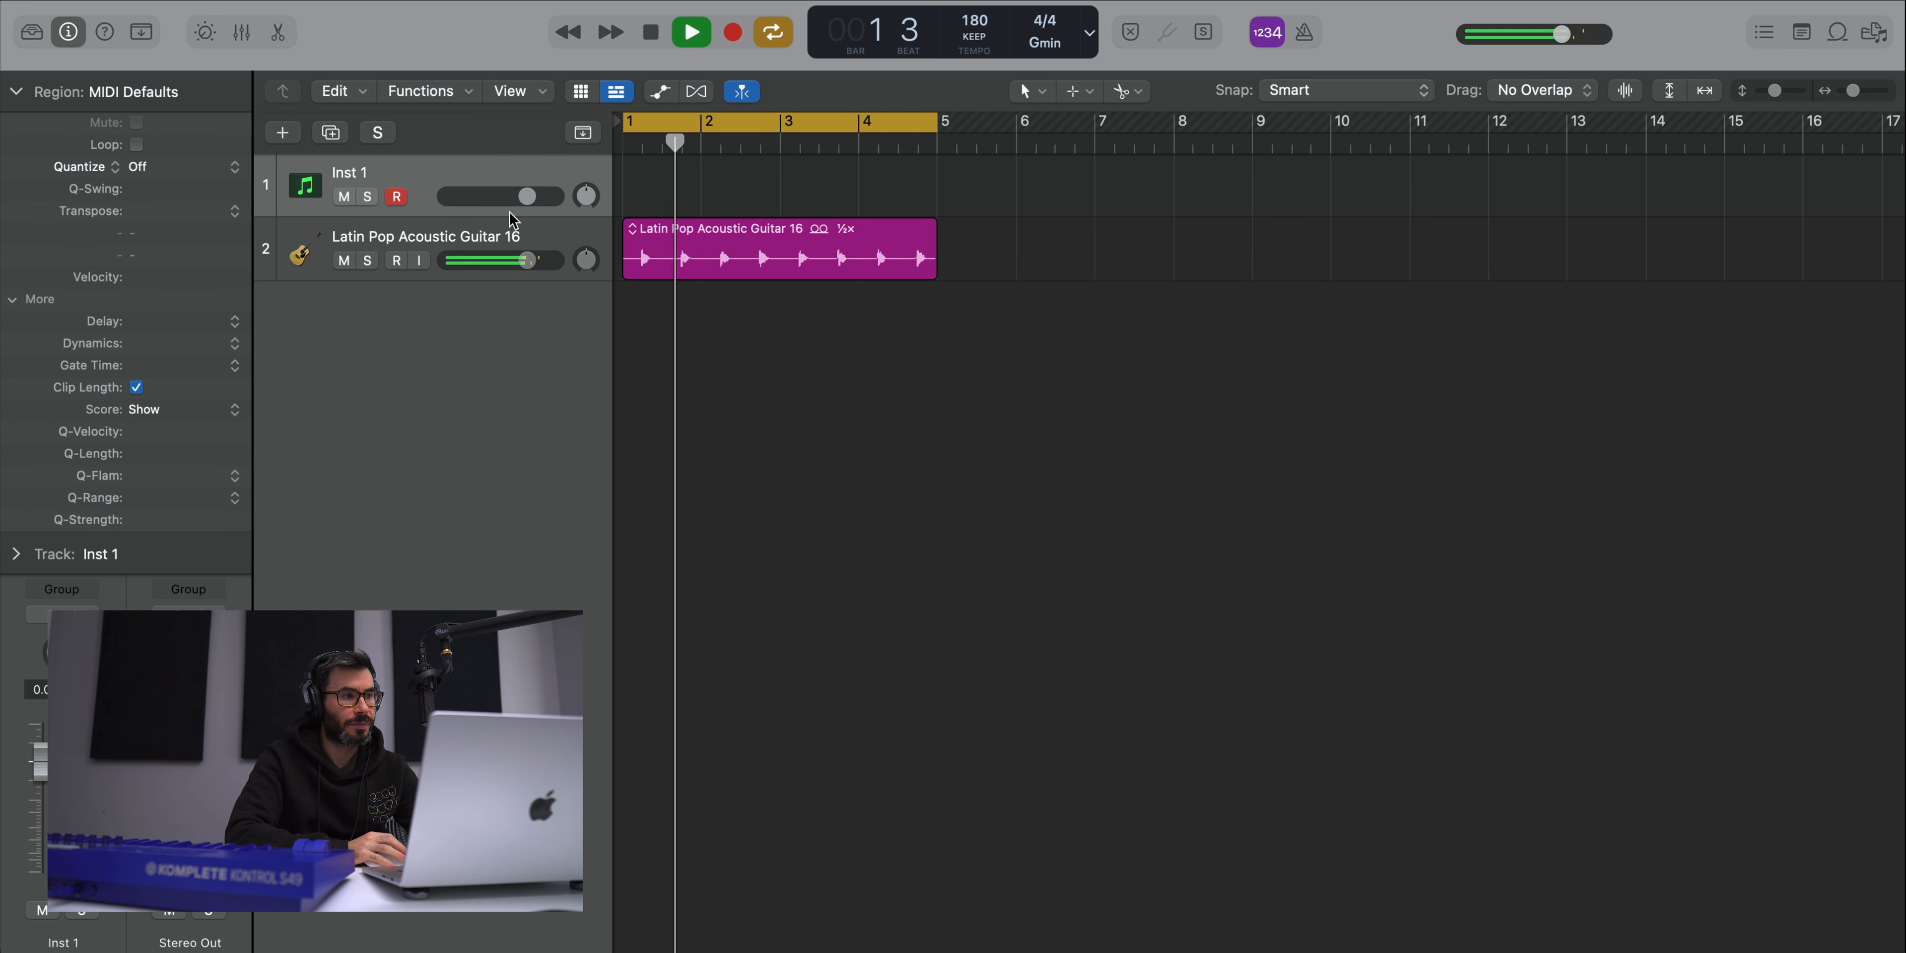
- Move the Inst 1 track below the guitar track and browse the bookmarked Im A Music Mogul Kits folder to Drum Kits
{"action": "left_click_drag", "start_coordinate": [415, 175], "coordinate": [421, 311]}
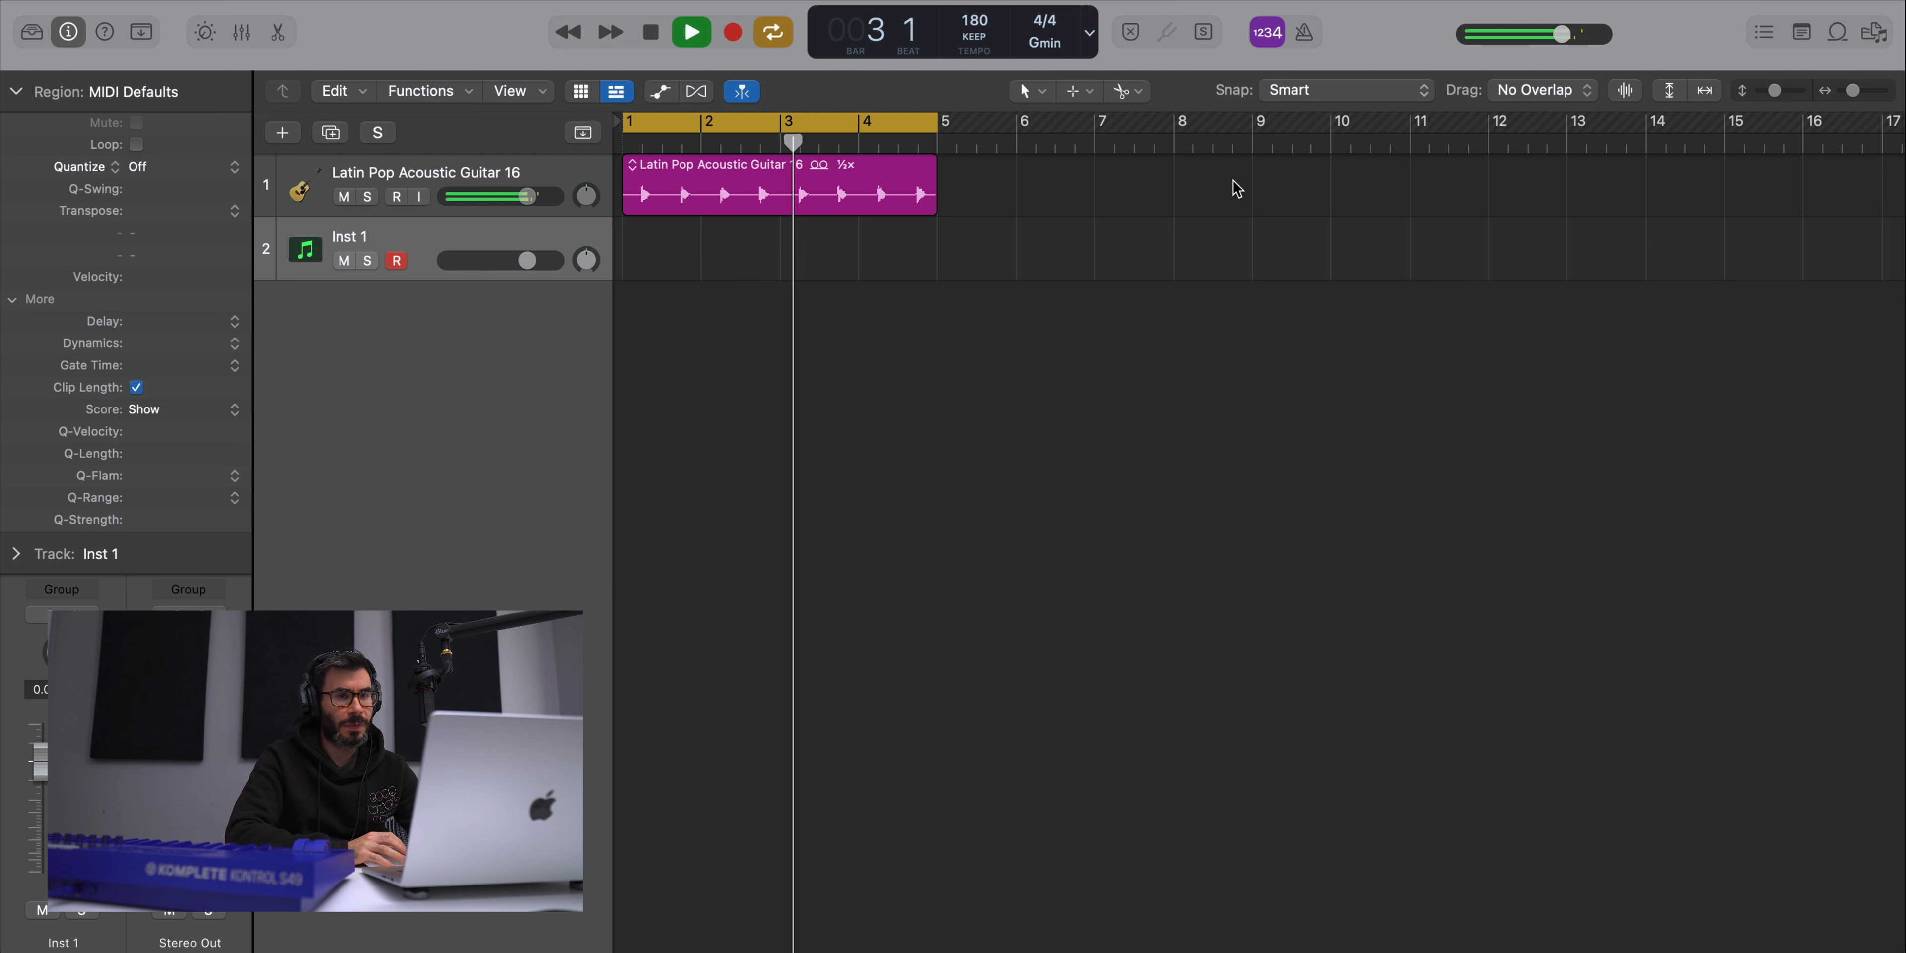
{"action": "left_click", "coordinate": [1885, 36]}
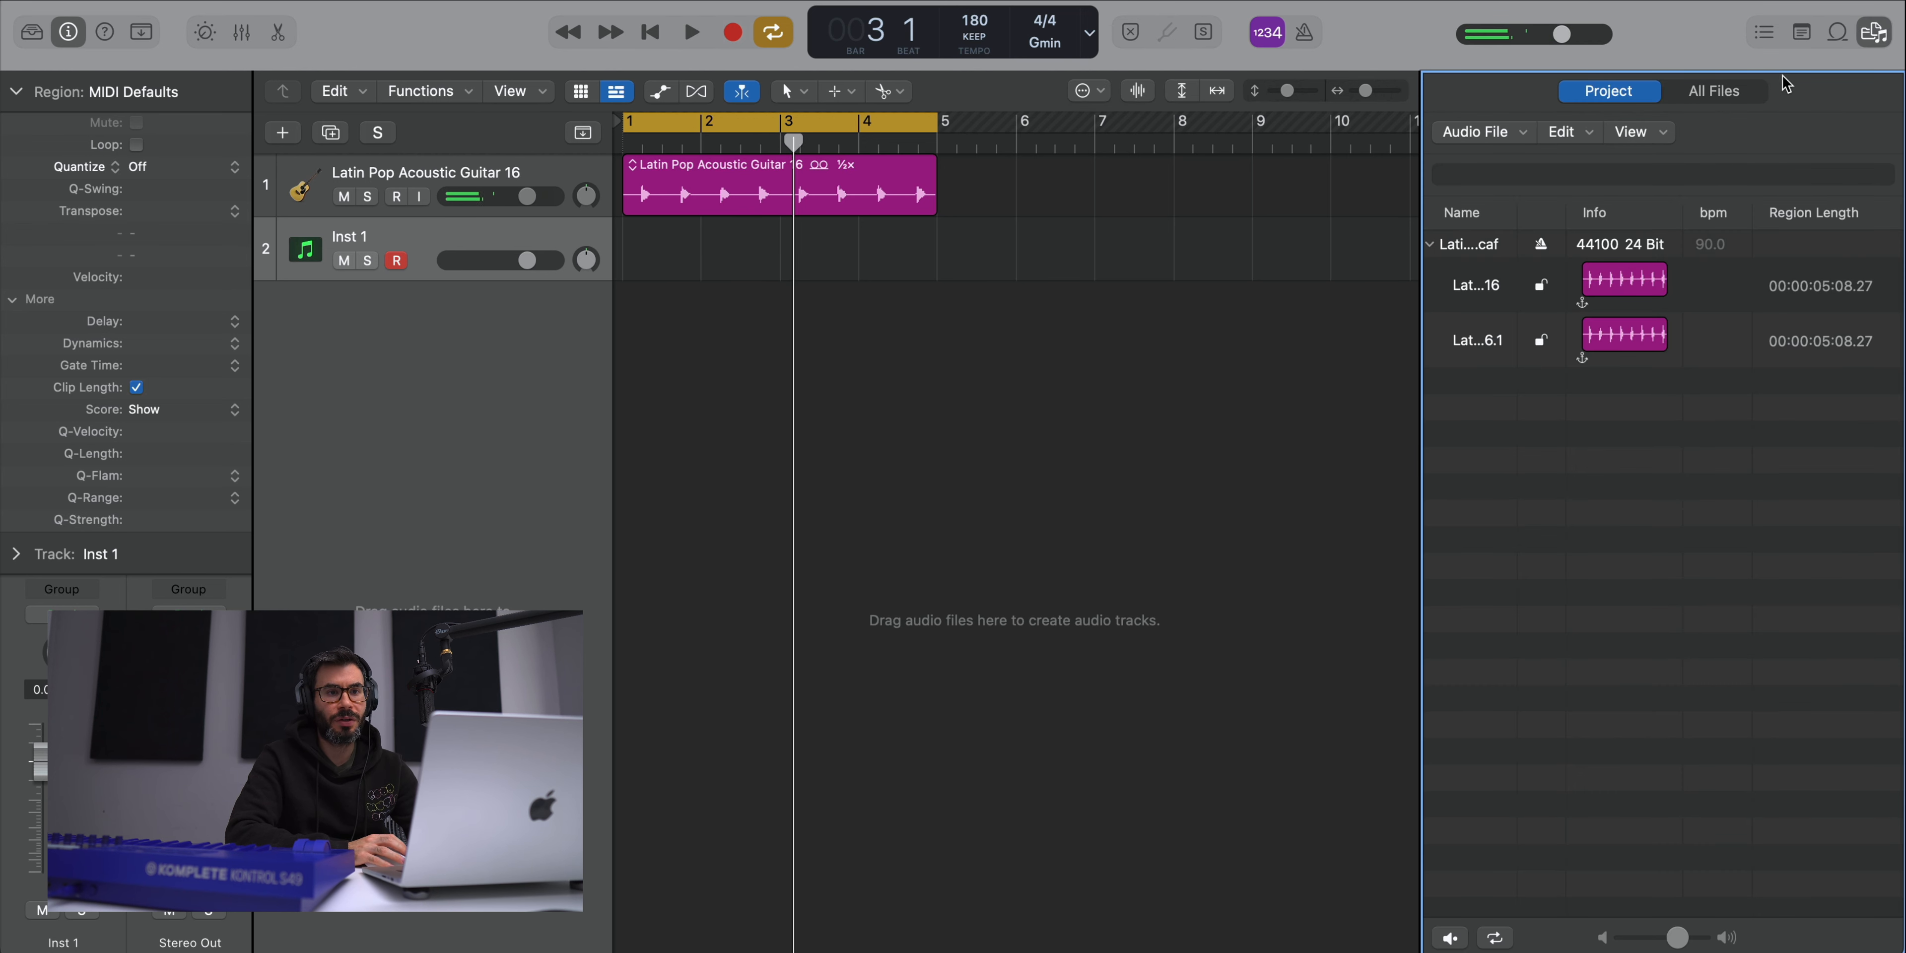
{"action": "left_click", "coordinate": [1715, 92]}
{"action": "left_click", "coordinate": [1720, 135]}
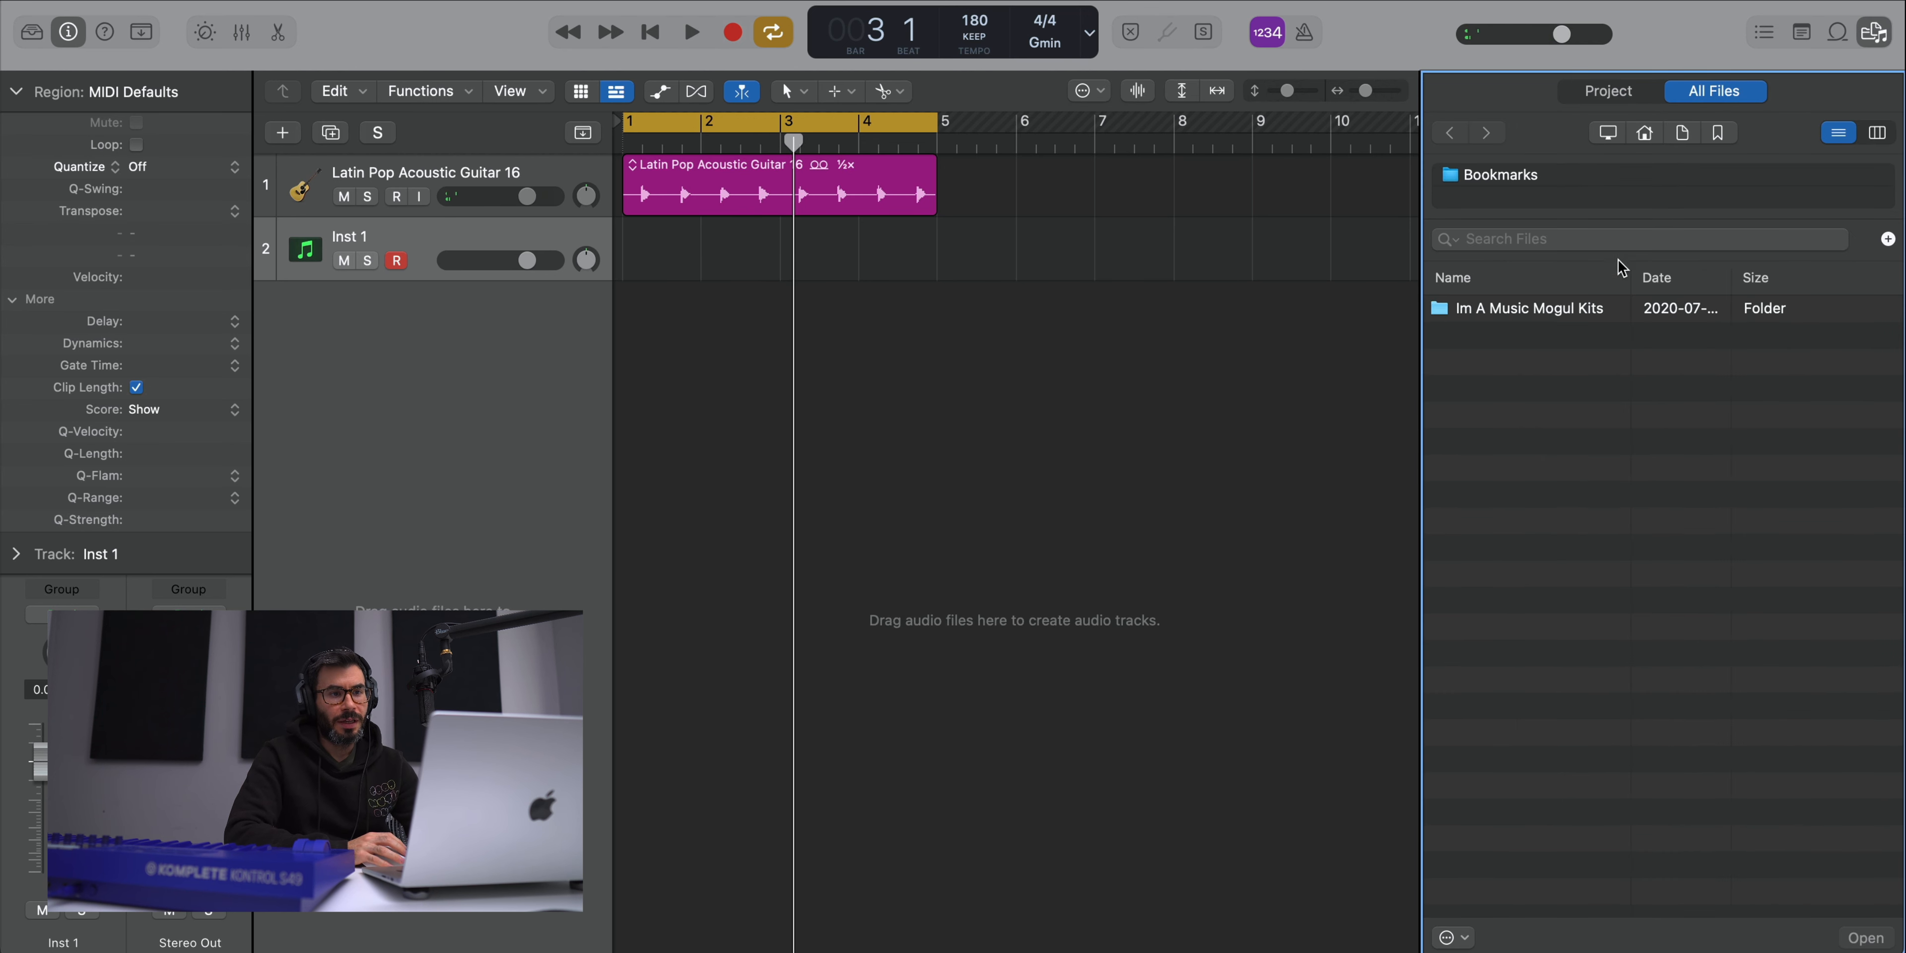
{"action": "double_click", "coordinate": [1567, 309]}
{"action": "double_click", "coordinate": [1489, 308]}
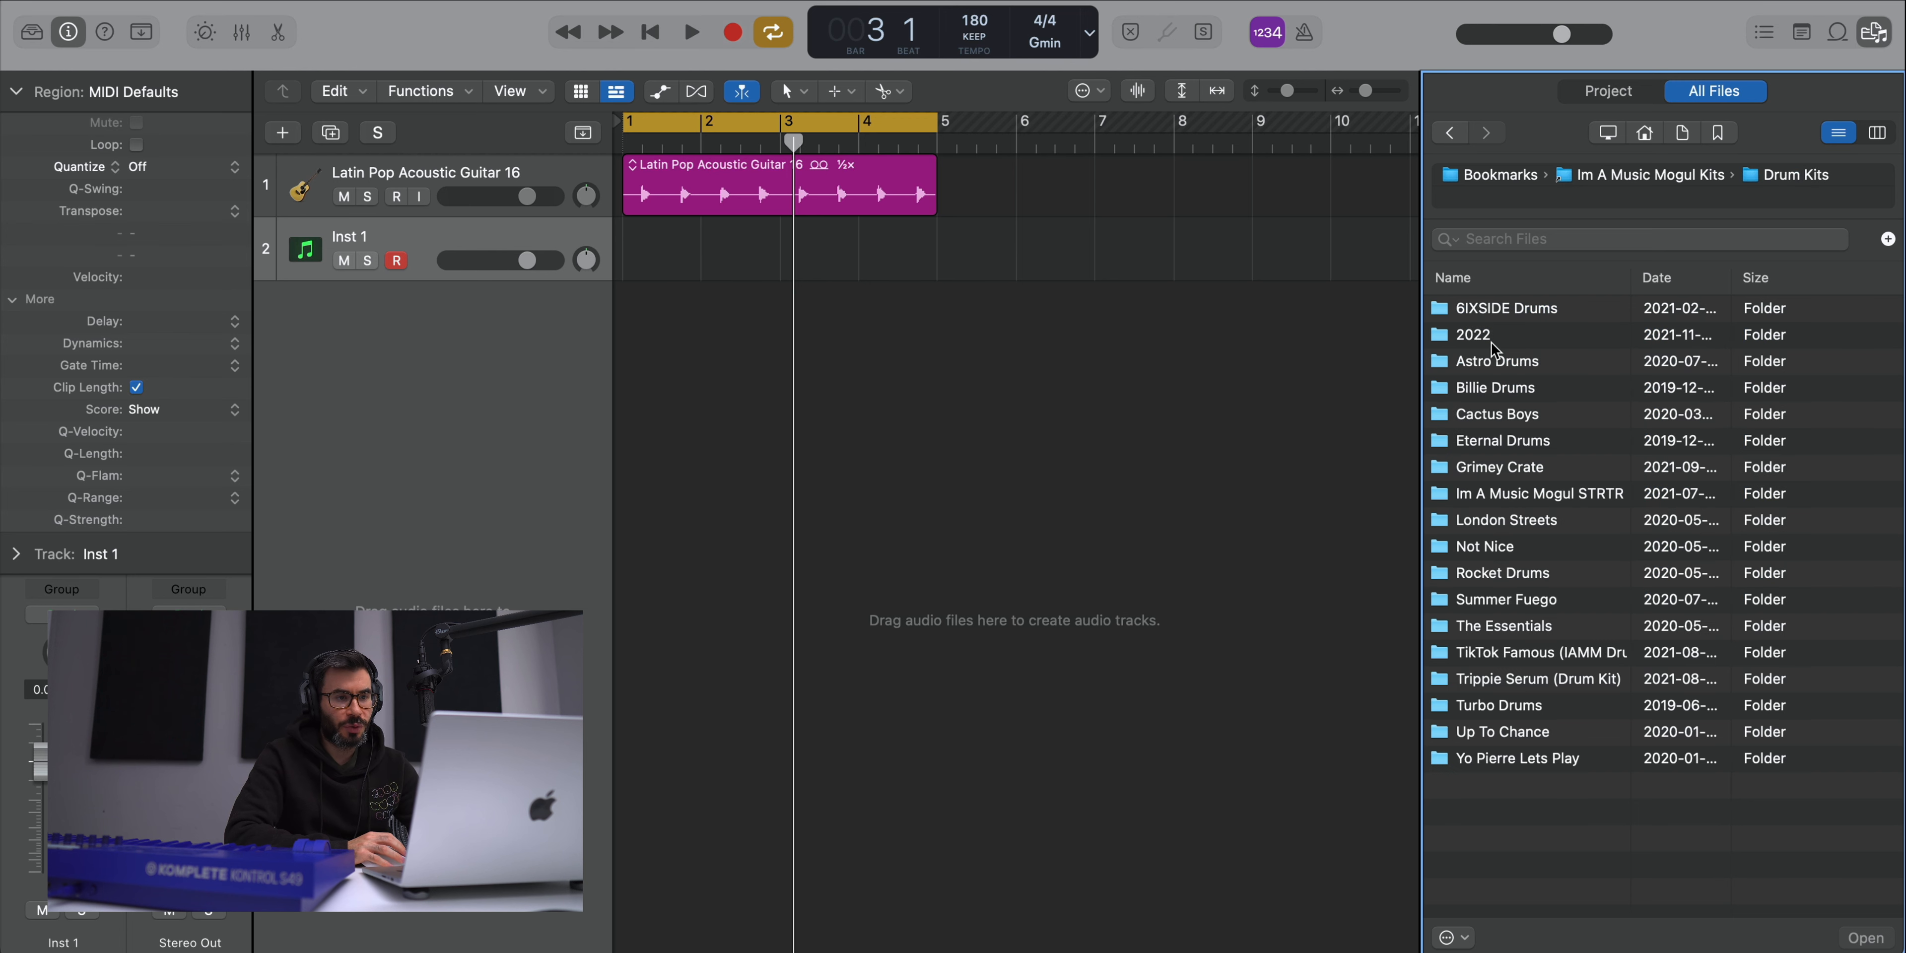
- Load 2022 HH - Fire.wav from the 2022 kit's HiHat folder onto Inst 1 with Drum Machine Designer, and close the plug-in and browser
{"action": "double_click", "coordinate": [1493, 337]}
{"action": "double_click", "coordinate": [1494, 388]}
{"action": "left_click", "coordinate": [1495, 388]}
{"action": "left_click", "coordinate": [1545, 414]}
{"action": "left_click_drag", "start_coordinate": [1545, 424], "coordinate": [499, 329]}
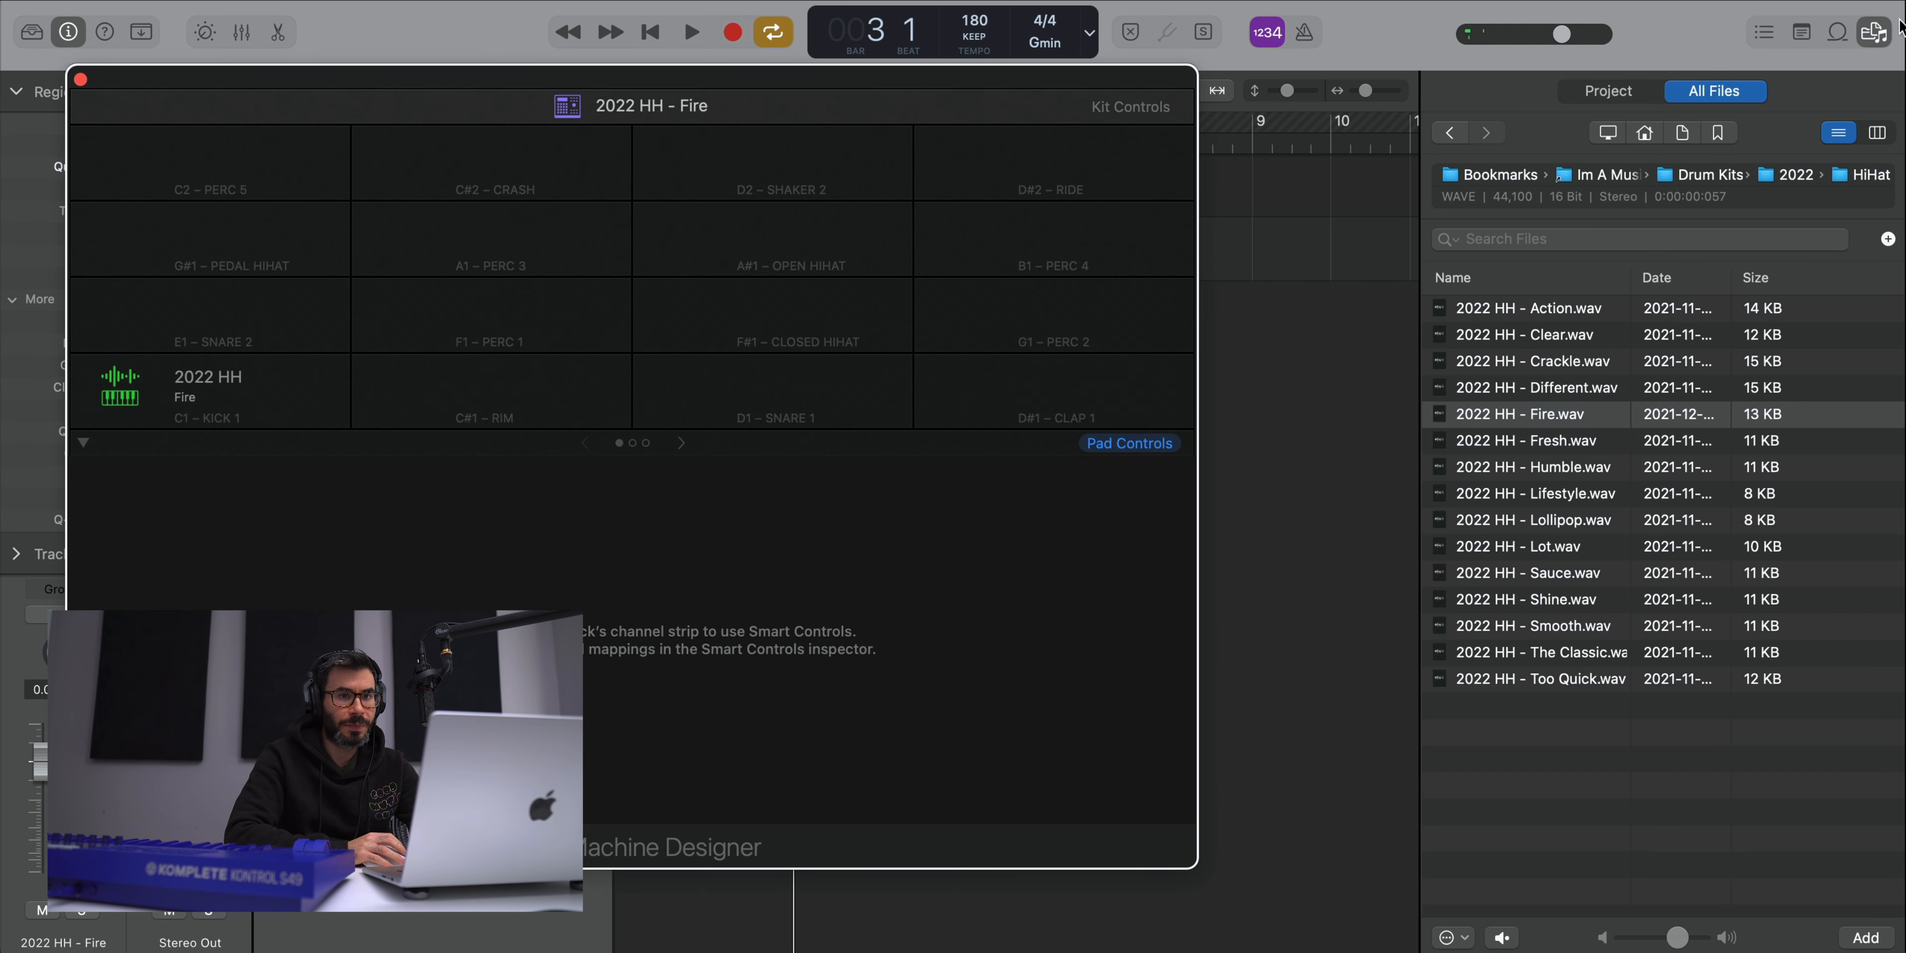
{"action": "left_click", "coordinate": [1862, 37]}
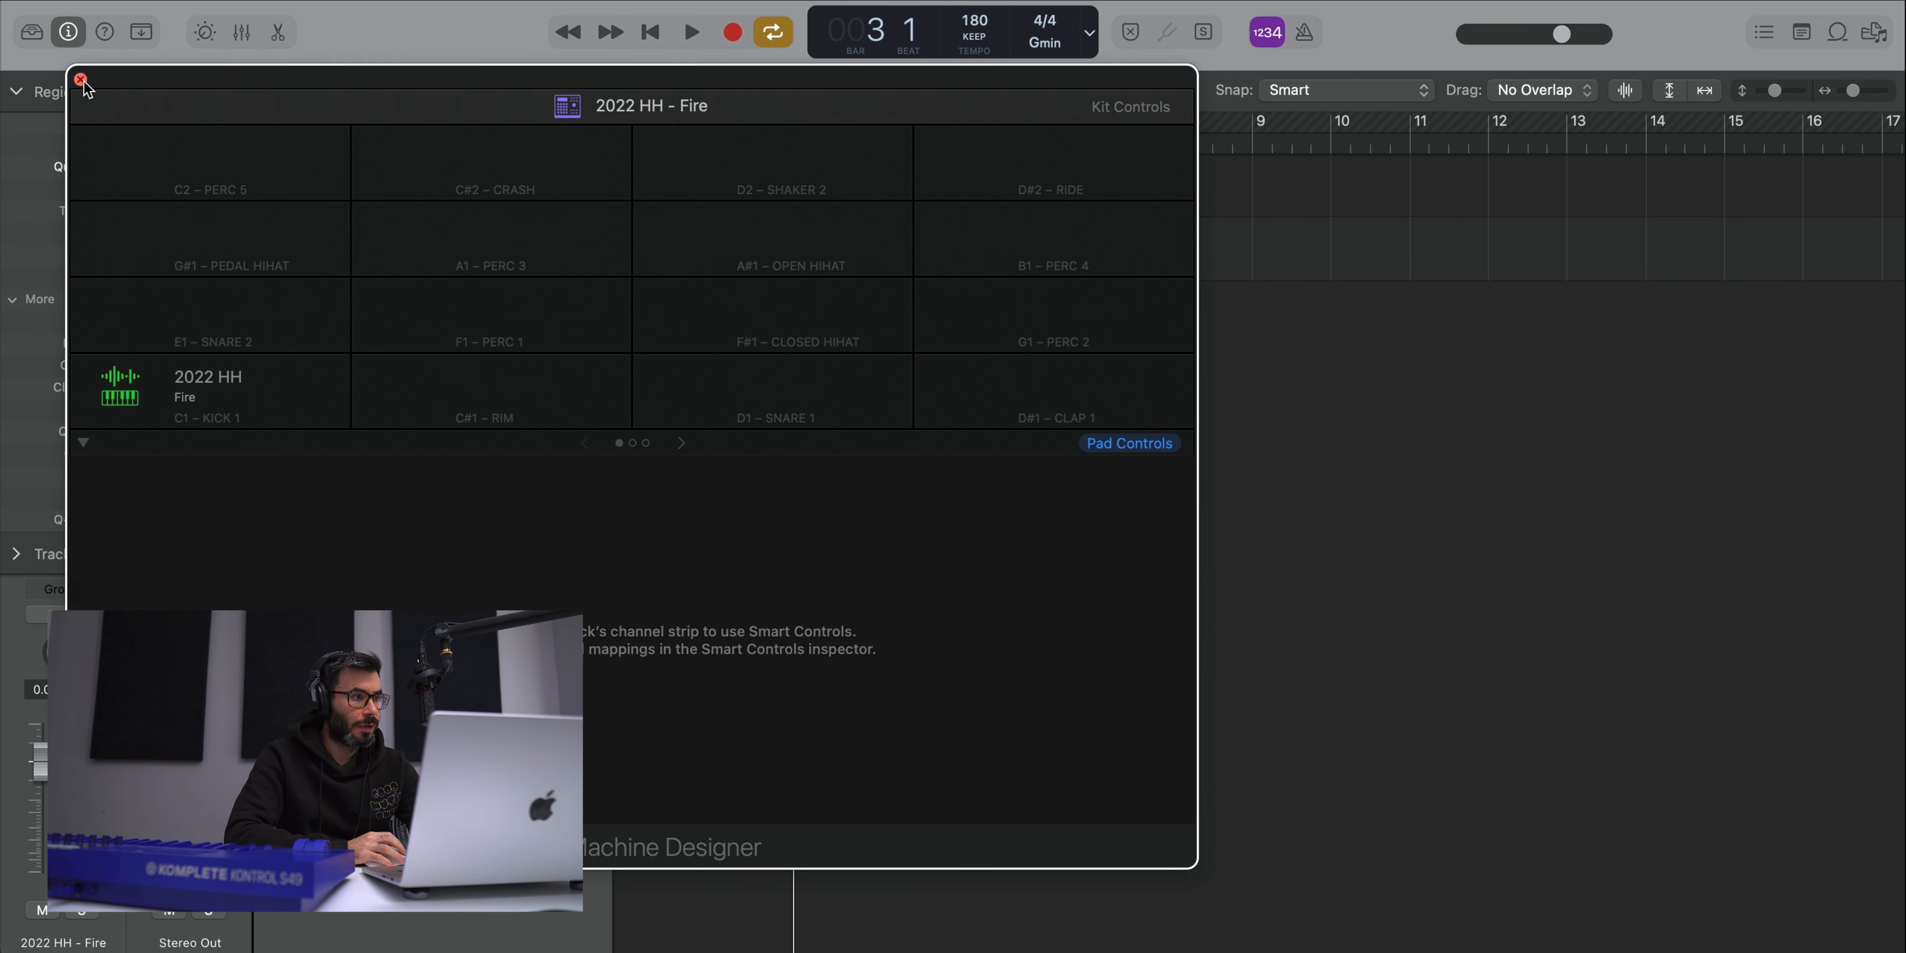
{"action": "left_click", "coordinate": [80, 80]}
- Expand the 2022 HH - Fire drum track and create a four-bar pattern region on its hi-hat subtrack with all 16 steps on
{"action": "left_click", "coordinate": [292, 250]}
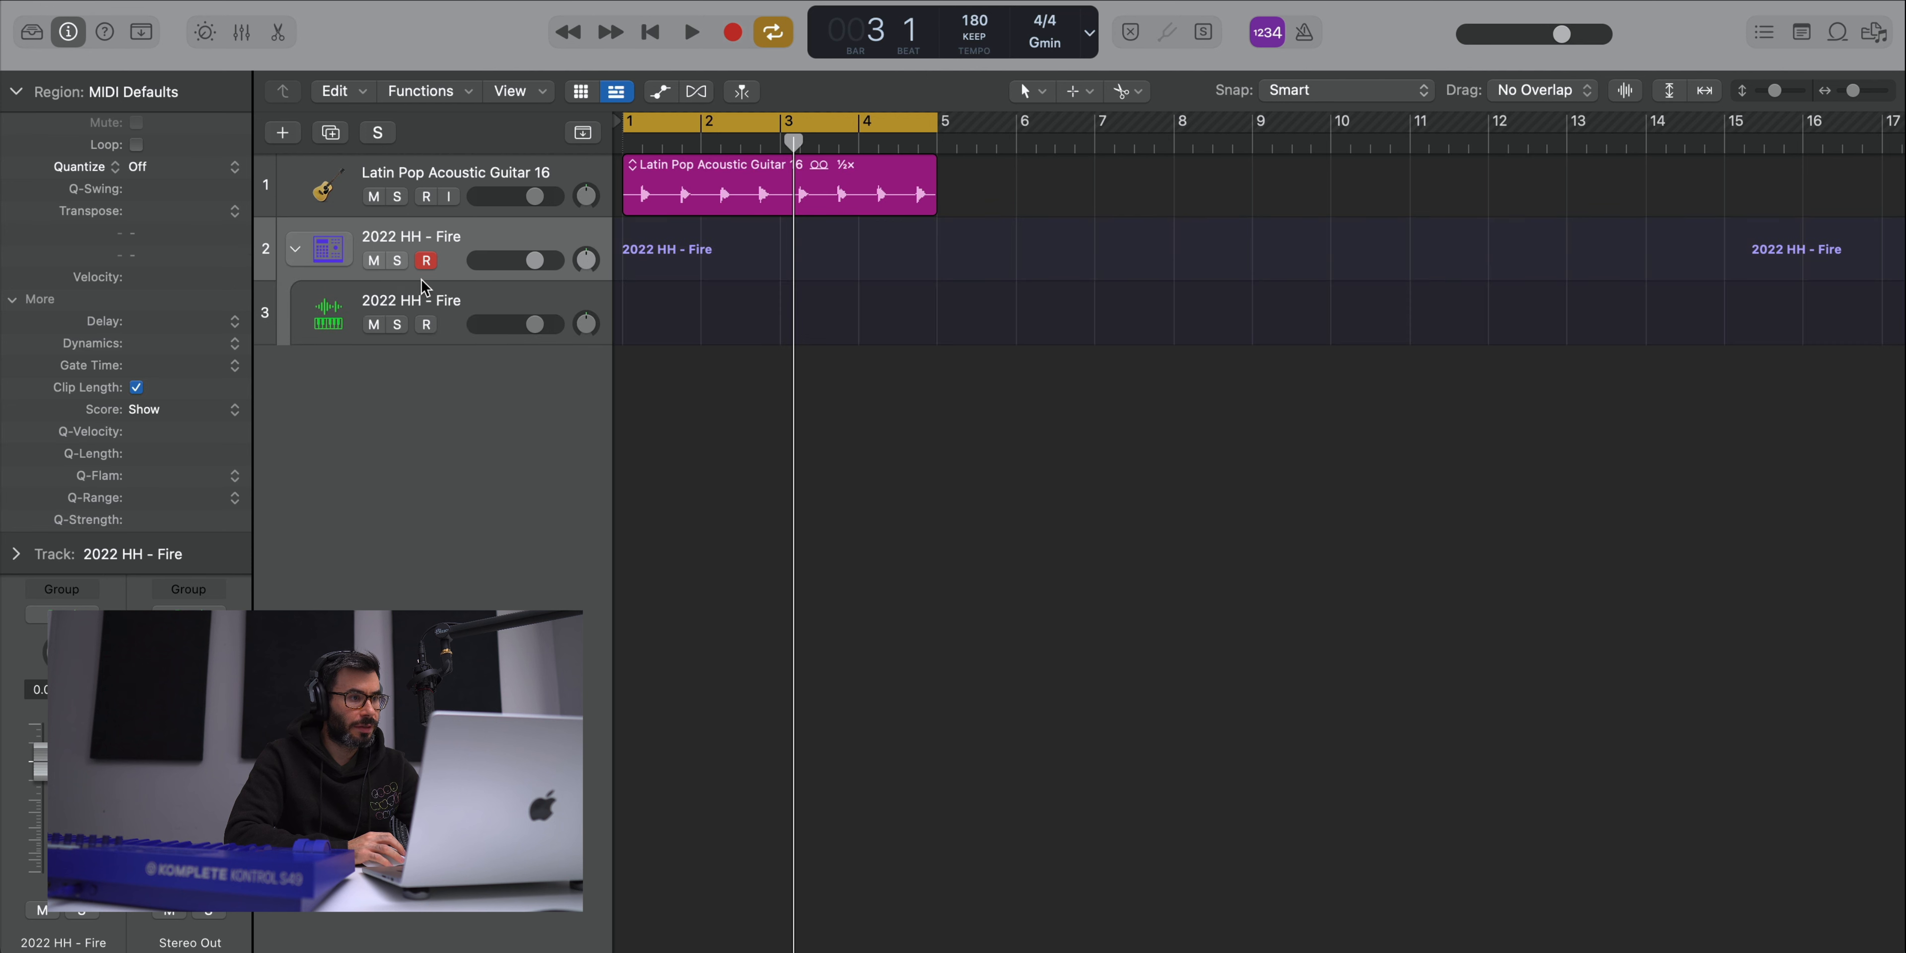
{"action": "right_click", "coordinate": [651, 320]}
{"action": "left_click", "coordinate": [692, 348]}
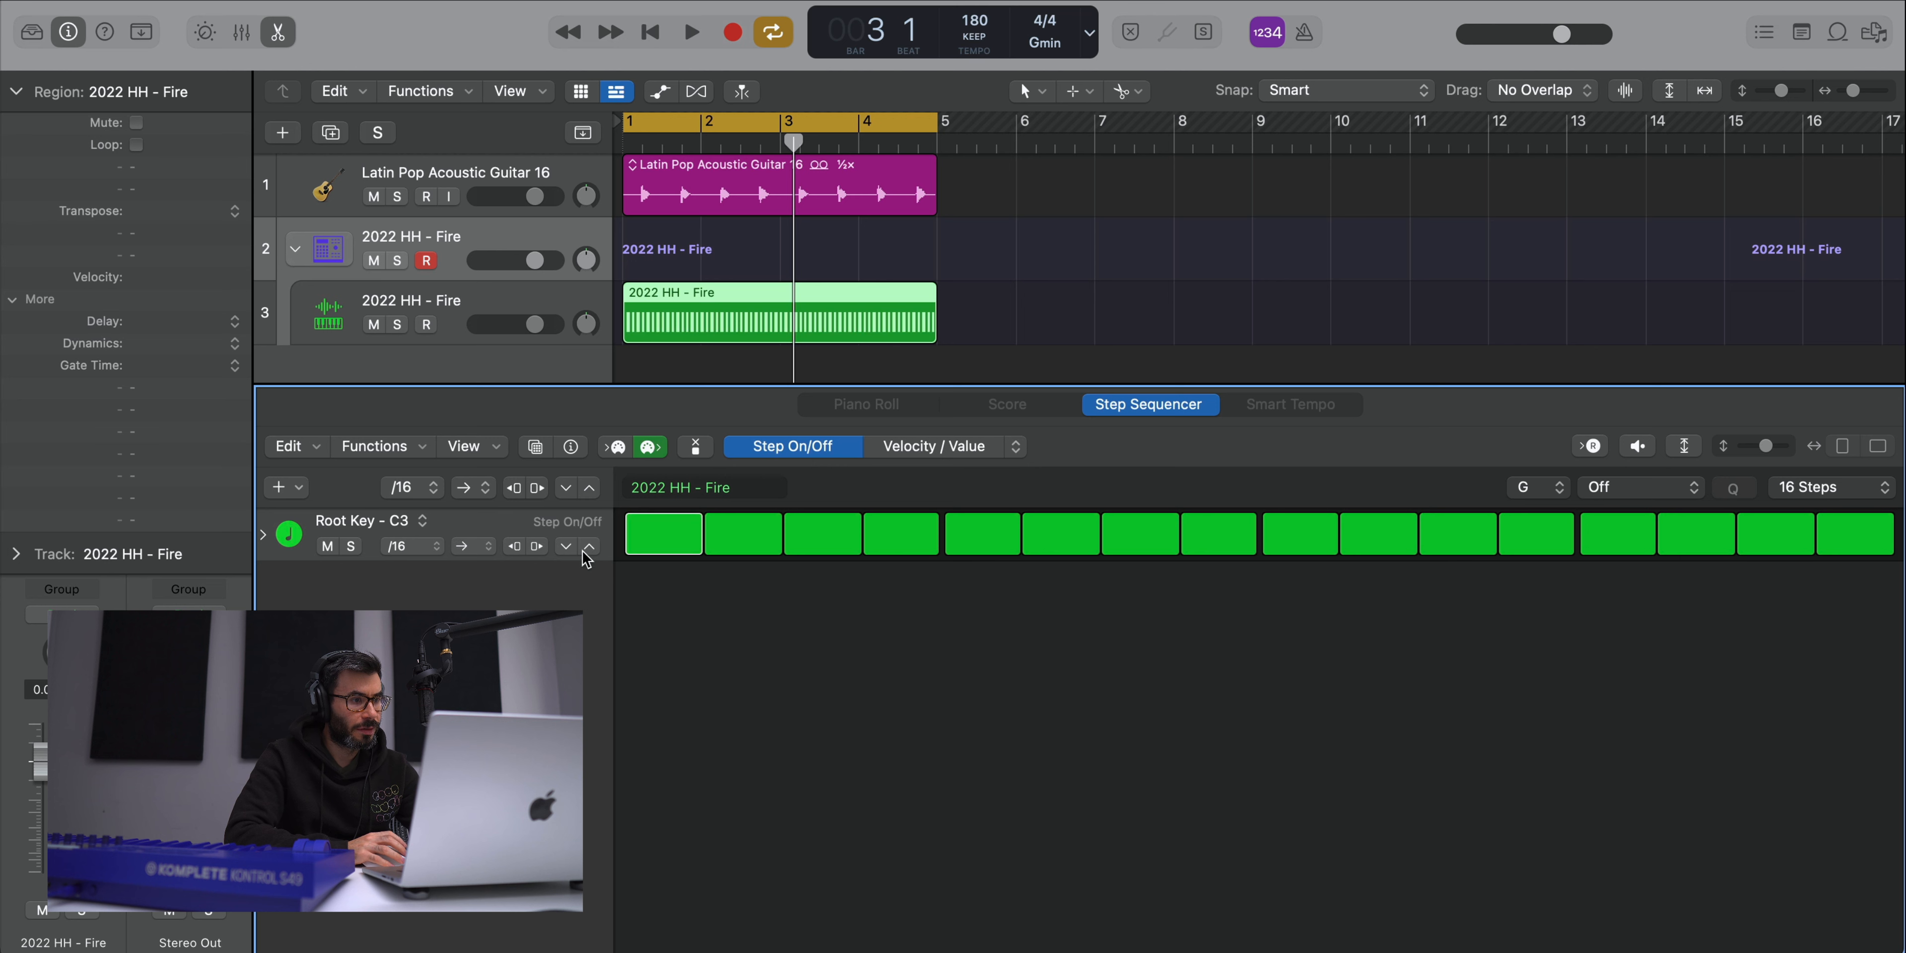
- Play the hi-hat pattern with the guitar and set the Root Key - C3 row's step rate to /8
{"action": "key", "text": "space"}
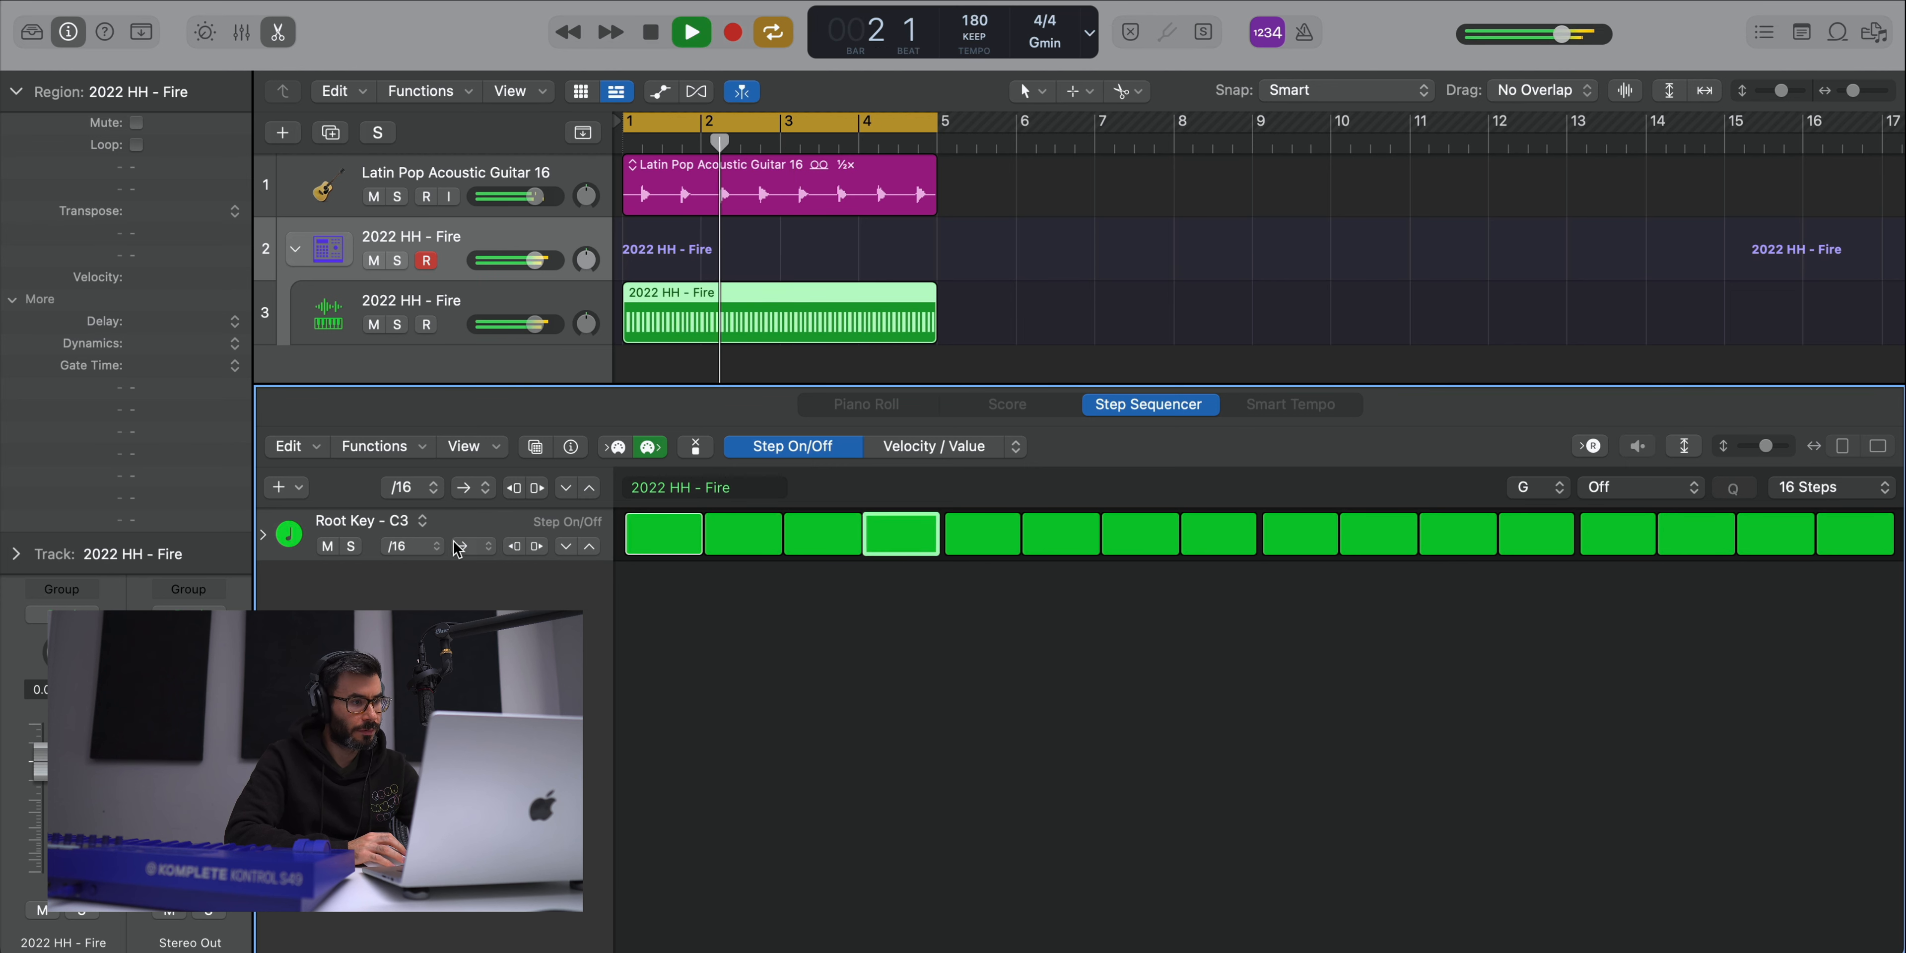
{"action": "left_click", "coordinate": [412, 546]}
{"action": "left_click", "coordinate": [405, 527]}
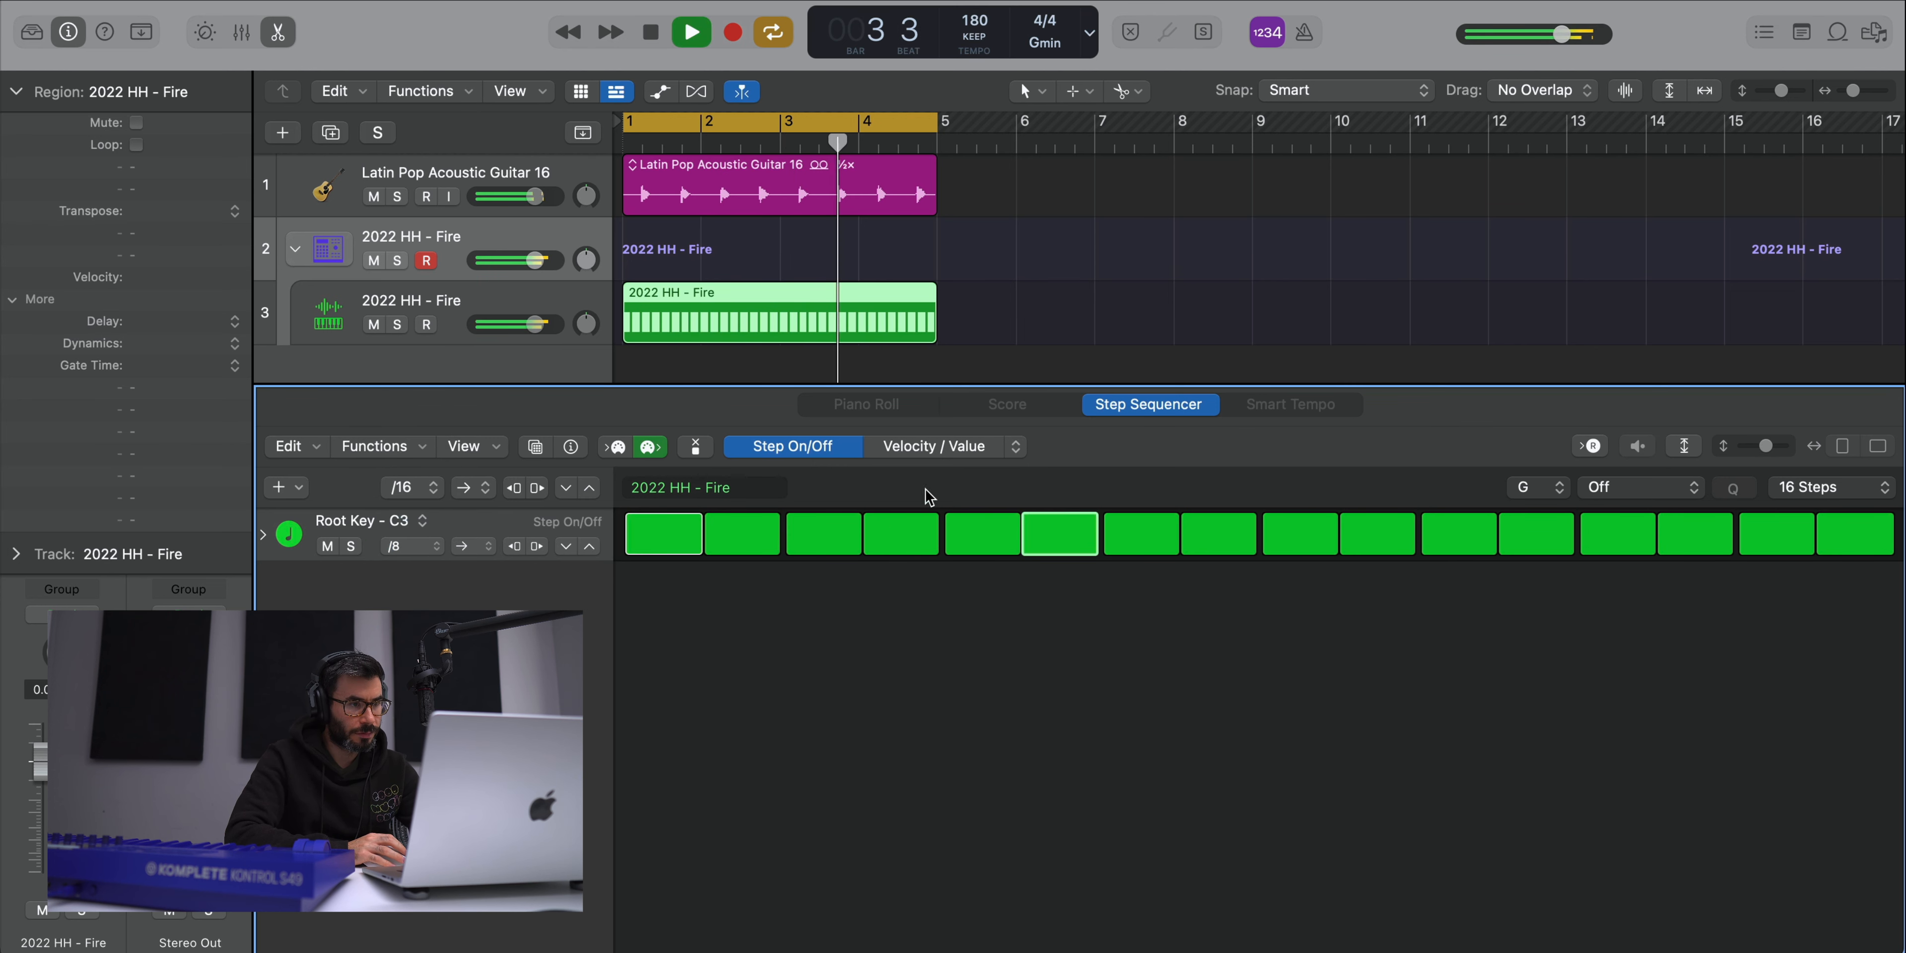
- Switch the hi-hat pattern to Note editing and lower its second step to A2
{"action": "left_click", "coordinate": [1015, 446]}
{"action": "left_click", "coordinate": [1085, 538]}
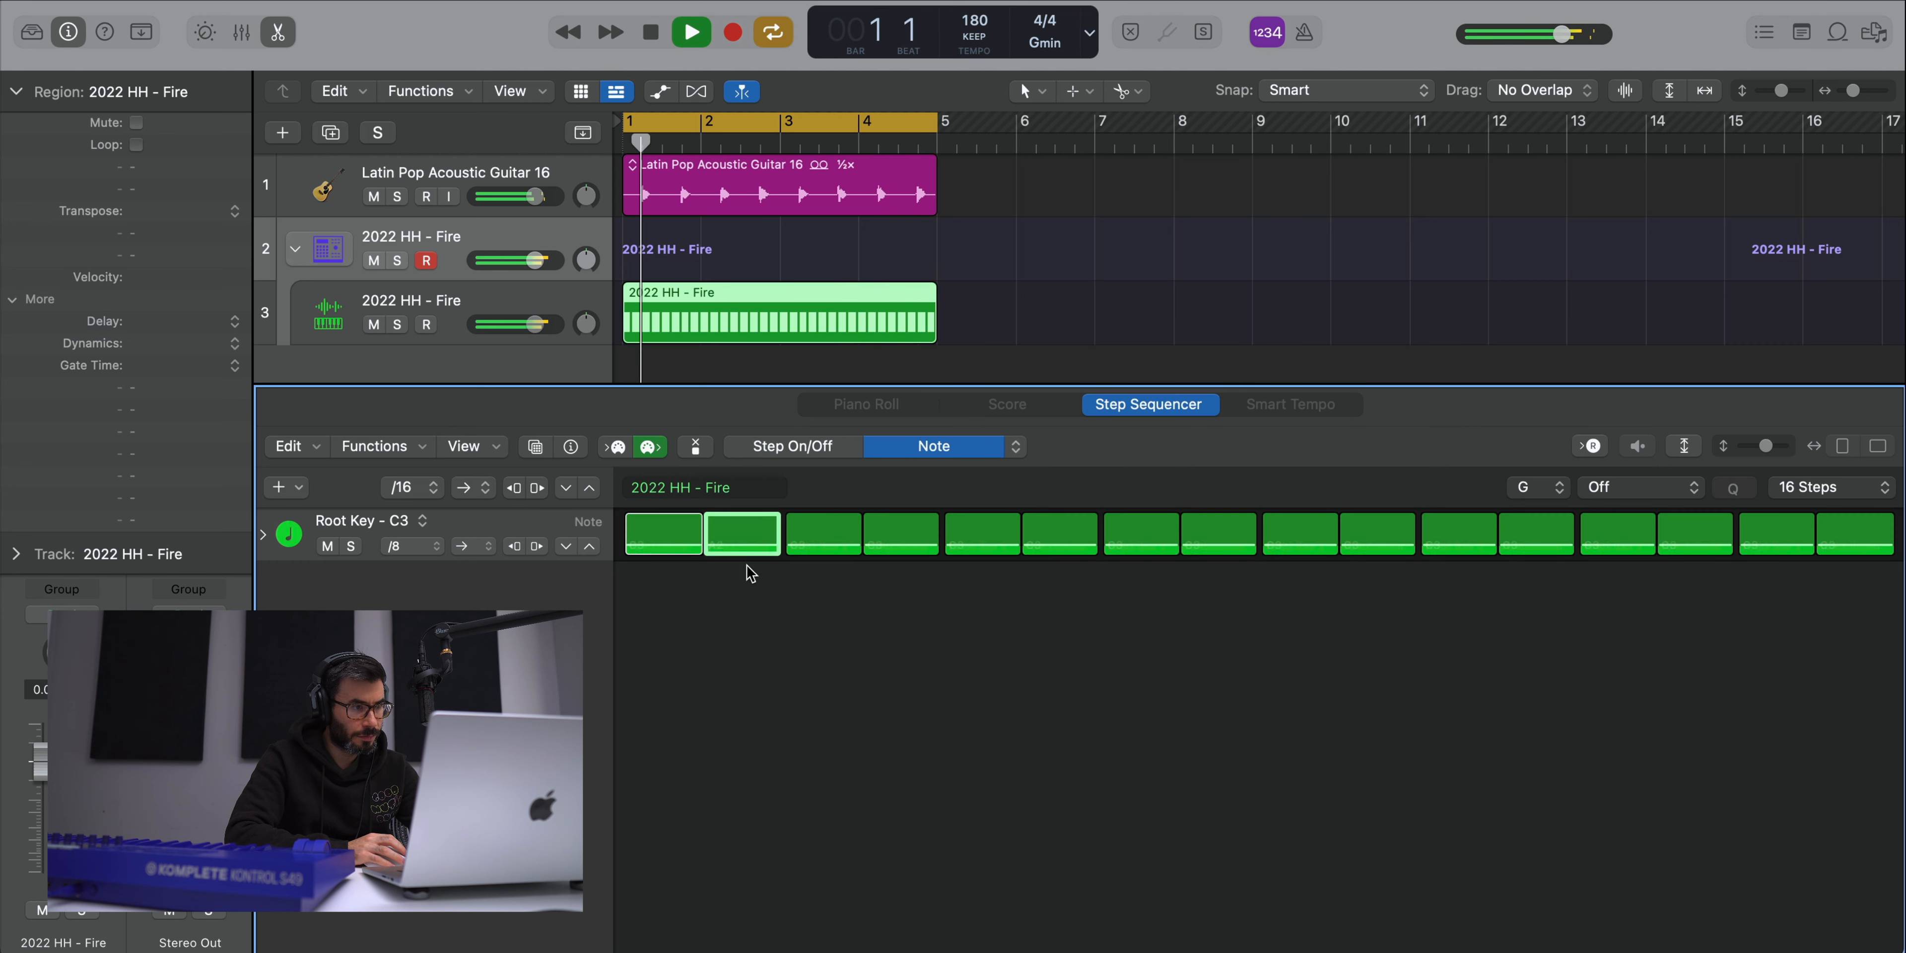
{"action": "left_click_drag", "start_coordinate": [746, 549], "coordinate": [746, 557]}
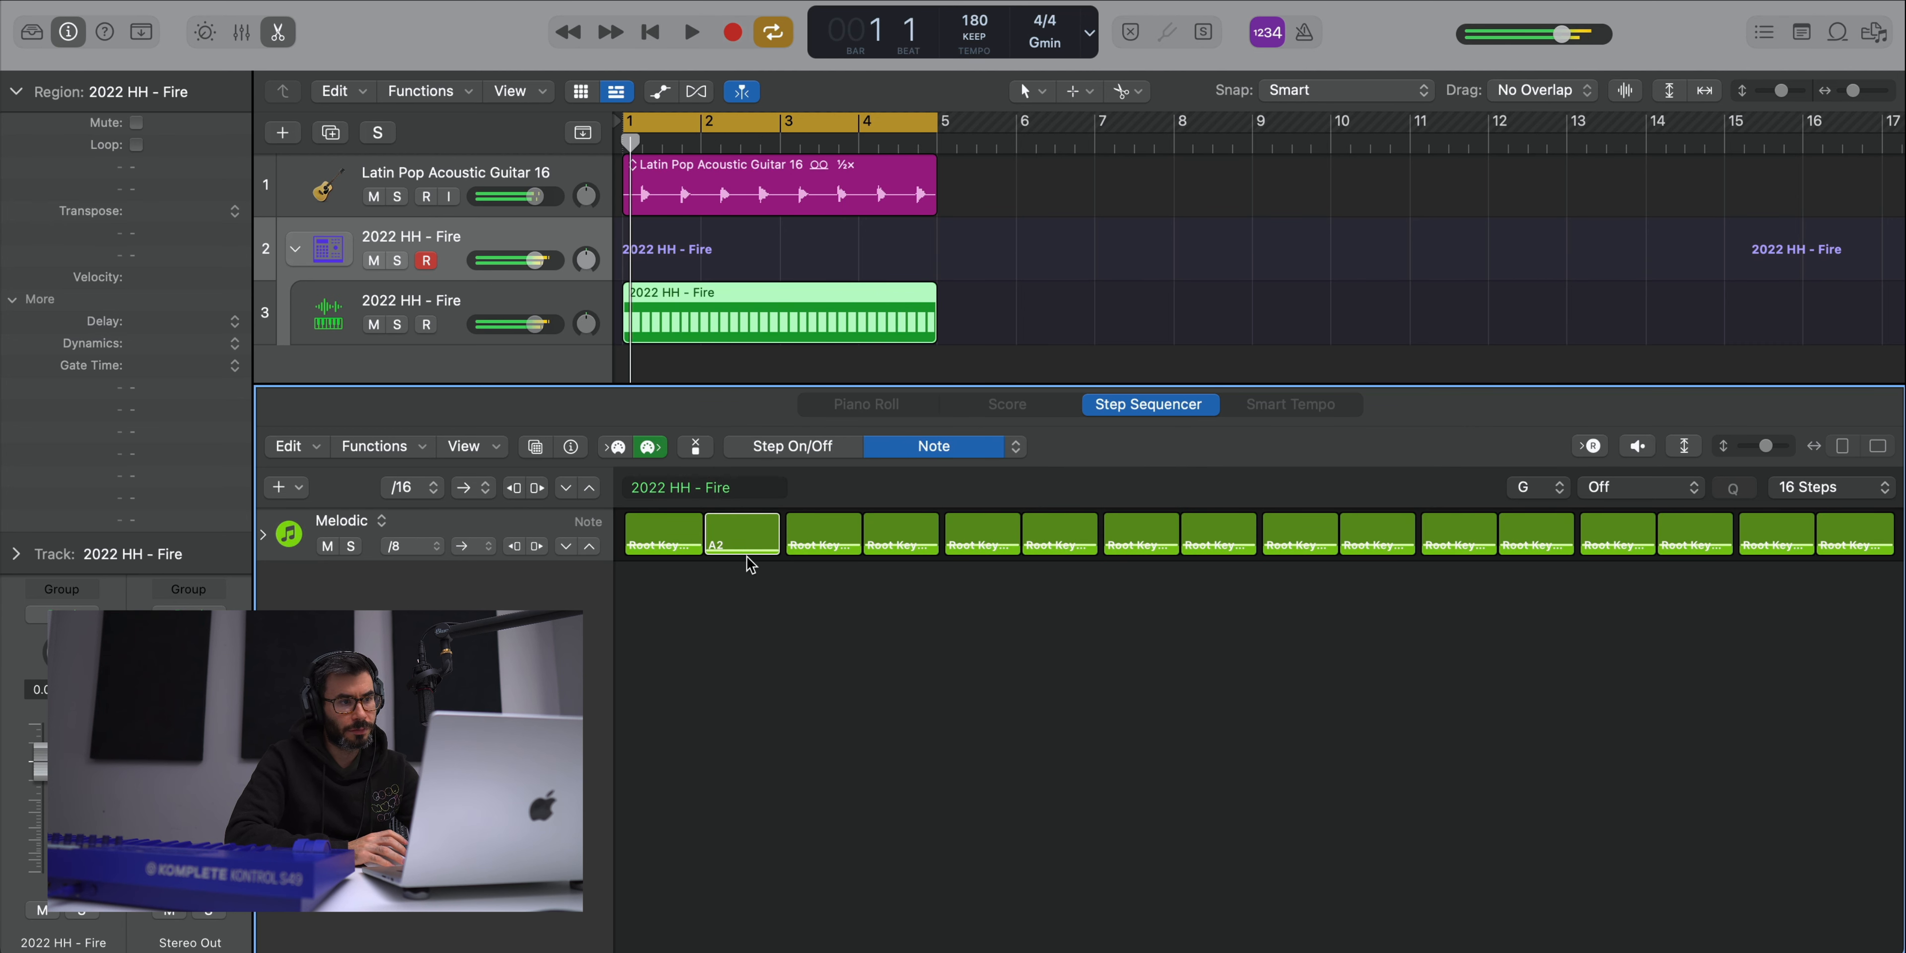
- Set the hi-hat pattern's note repeats to 2 on step 1, 3 on step 5 and 6 on step 13, auditioning the result
{"action": "left_click", "coordinate": [1015, 447]}
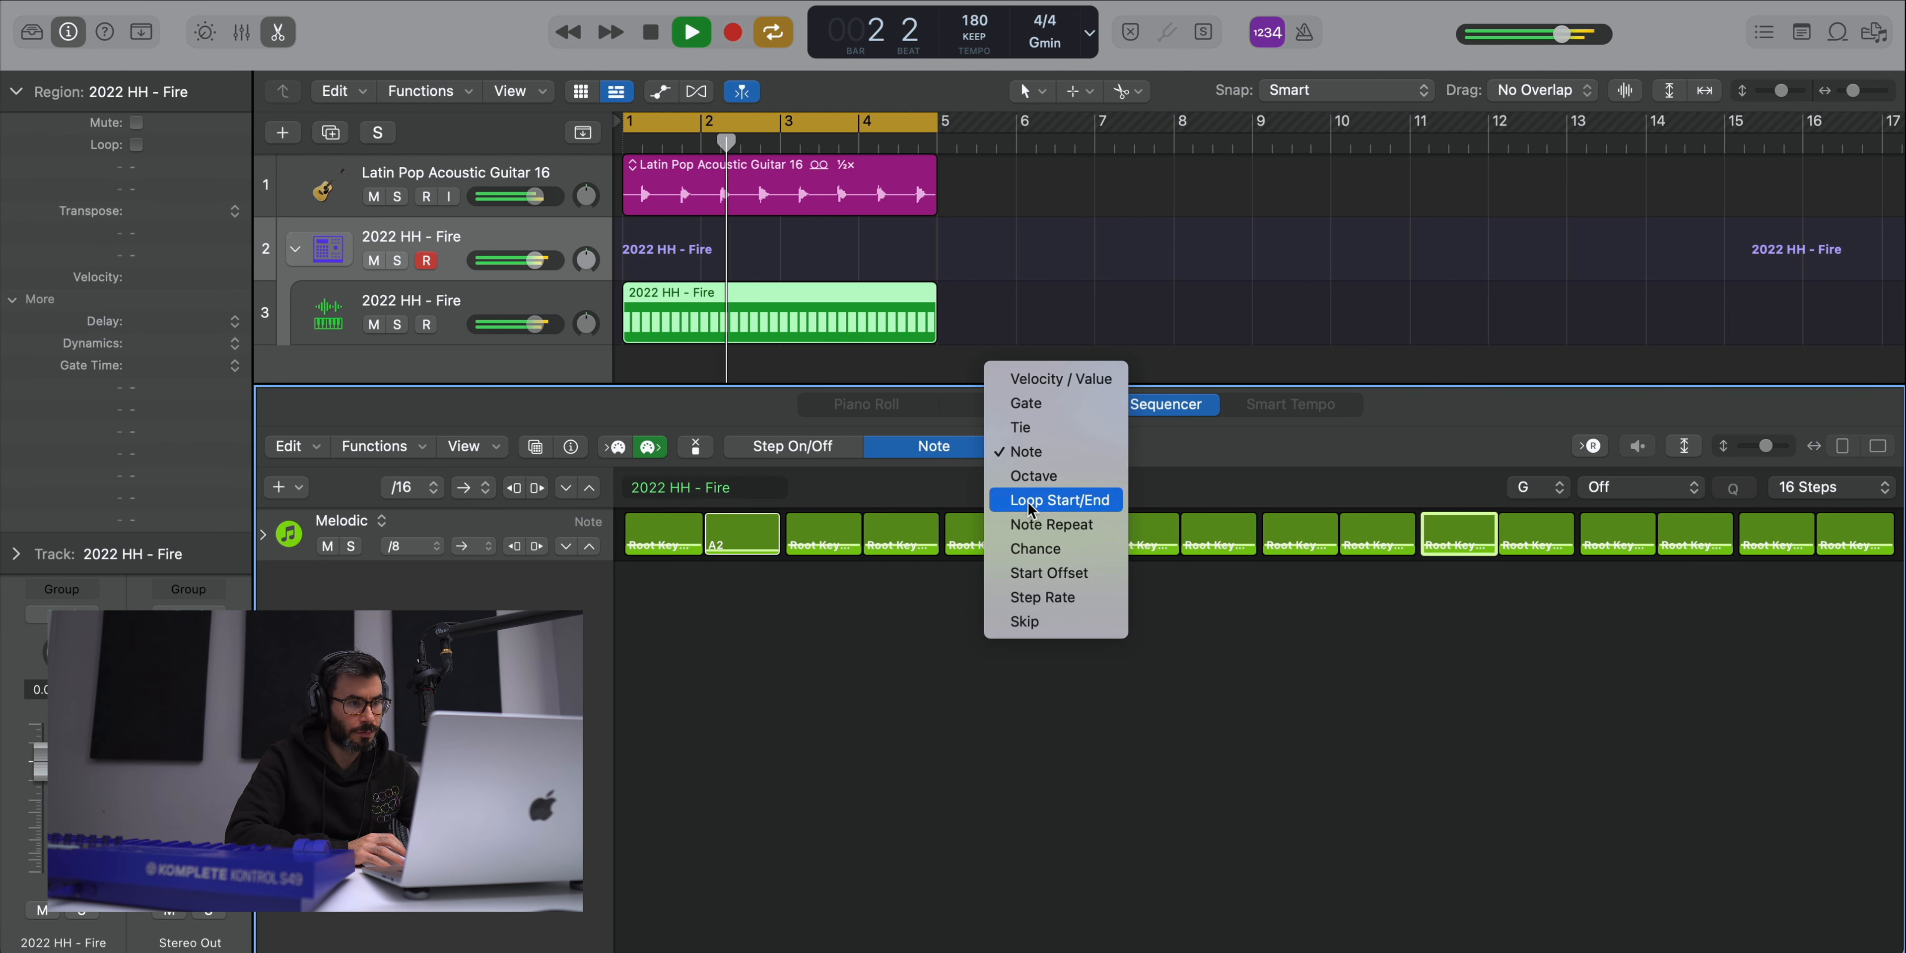
{"action": "left_click", "coordinate": [1036, 529]}
{"action": "key", "text": "space"}
{"action": "left_click_drag", "start_coordinate": [670, 553], "coordinate": [670, 551]}
{"action": "key", "text": "space"}
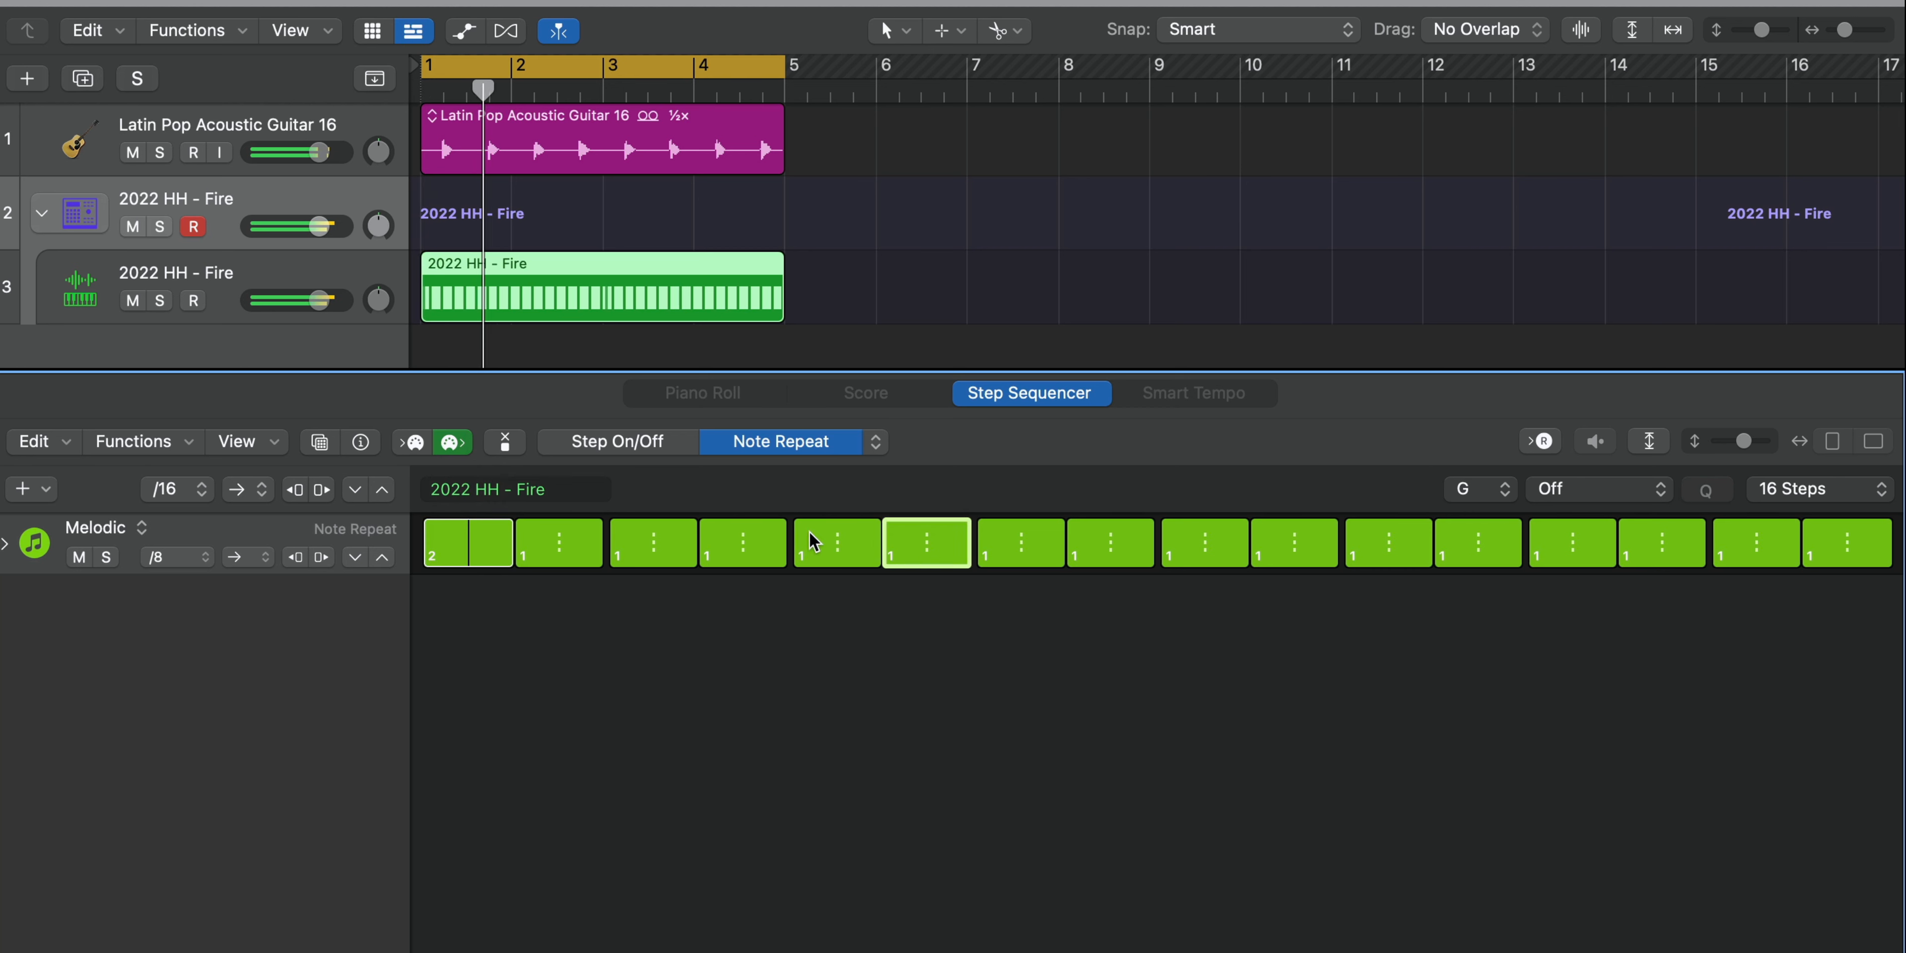
{"action": "left_click_drag", "start_coordinate": [1005, 544], "coordinate": [1005, 526]}
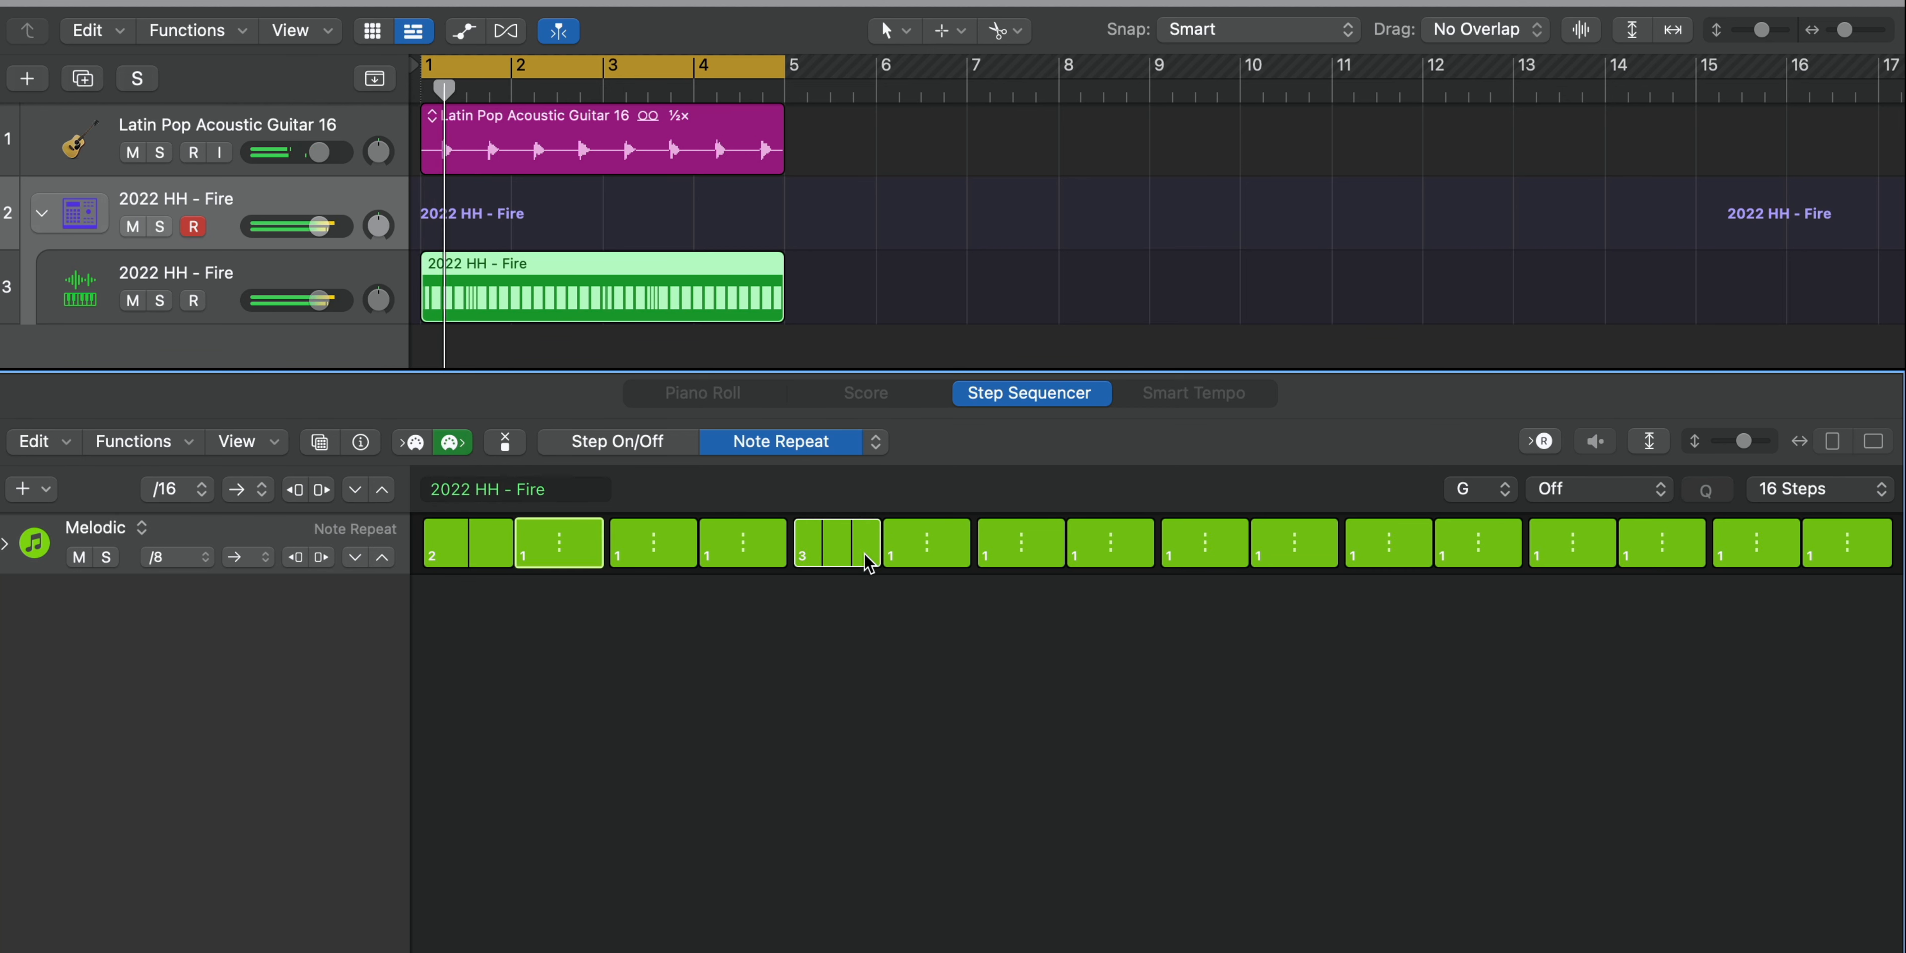
{"action": "left_click_drag", "start_coordinate": [1580, 550], "coordinate": [1580, 538]}
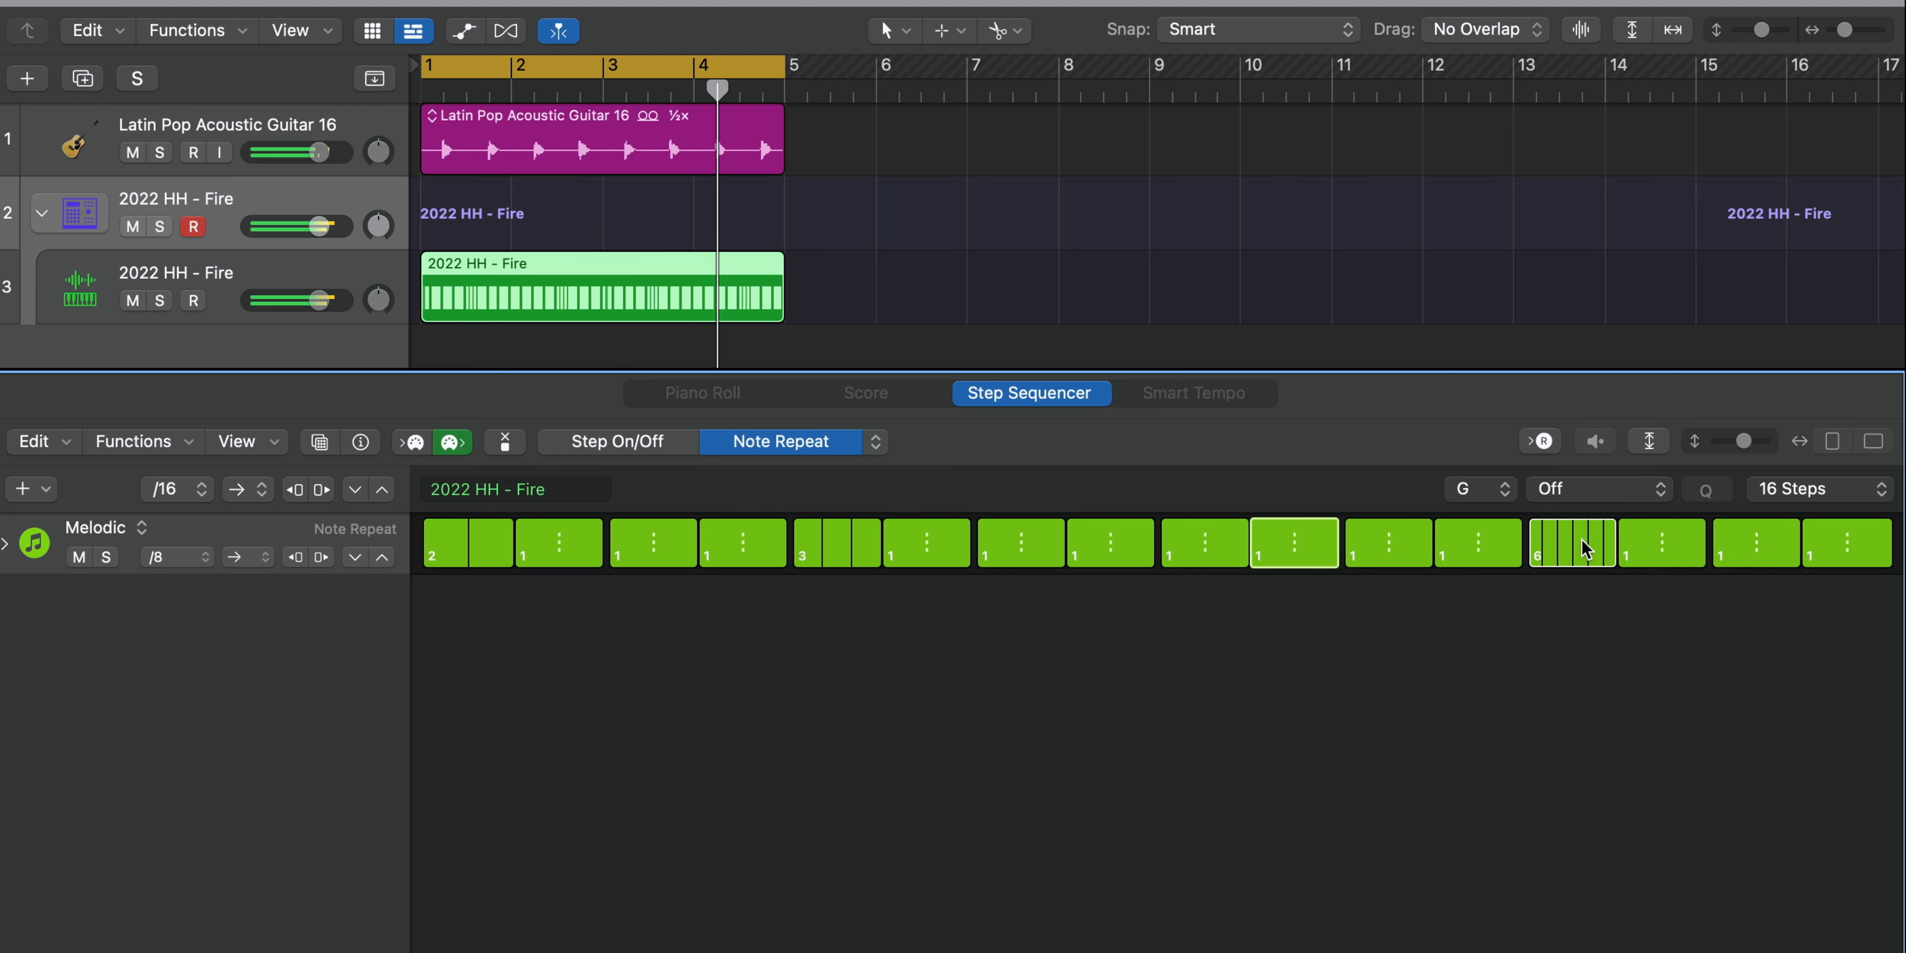
{"action": "key", "text": "e"}
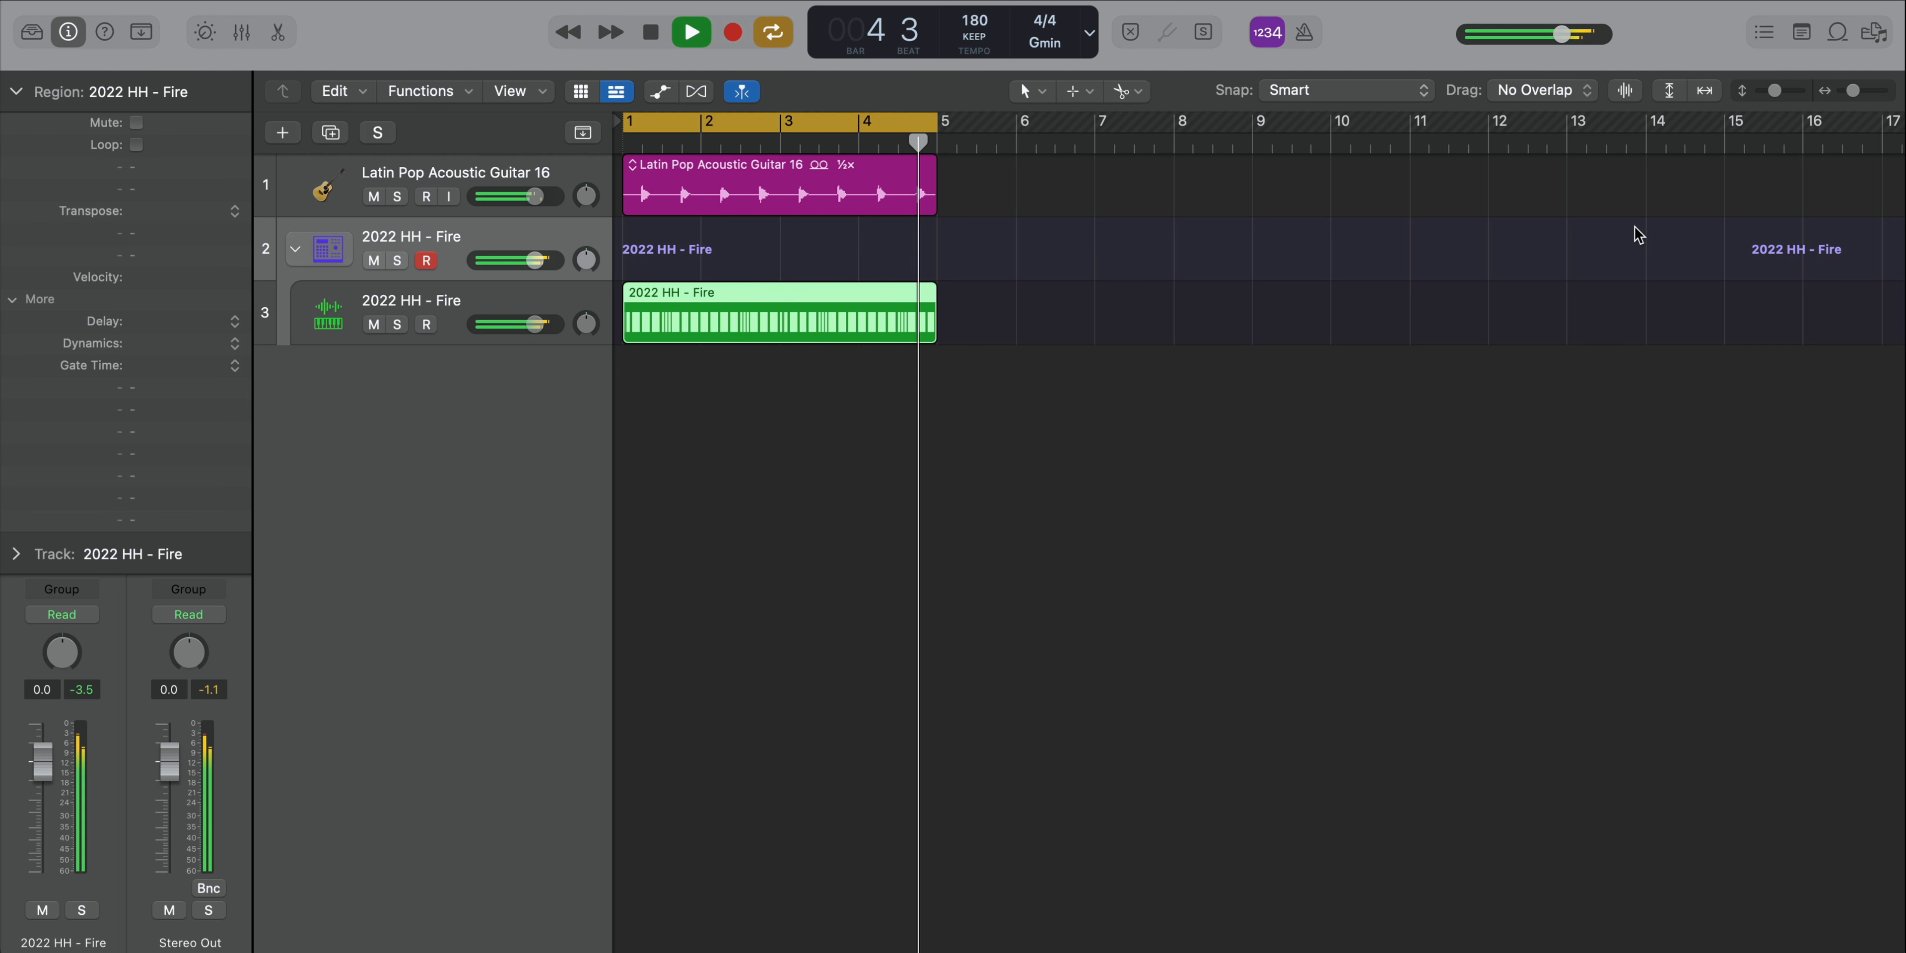
{"action": "key", "text": "space"}
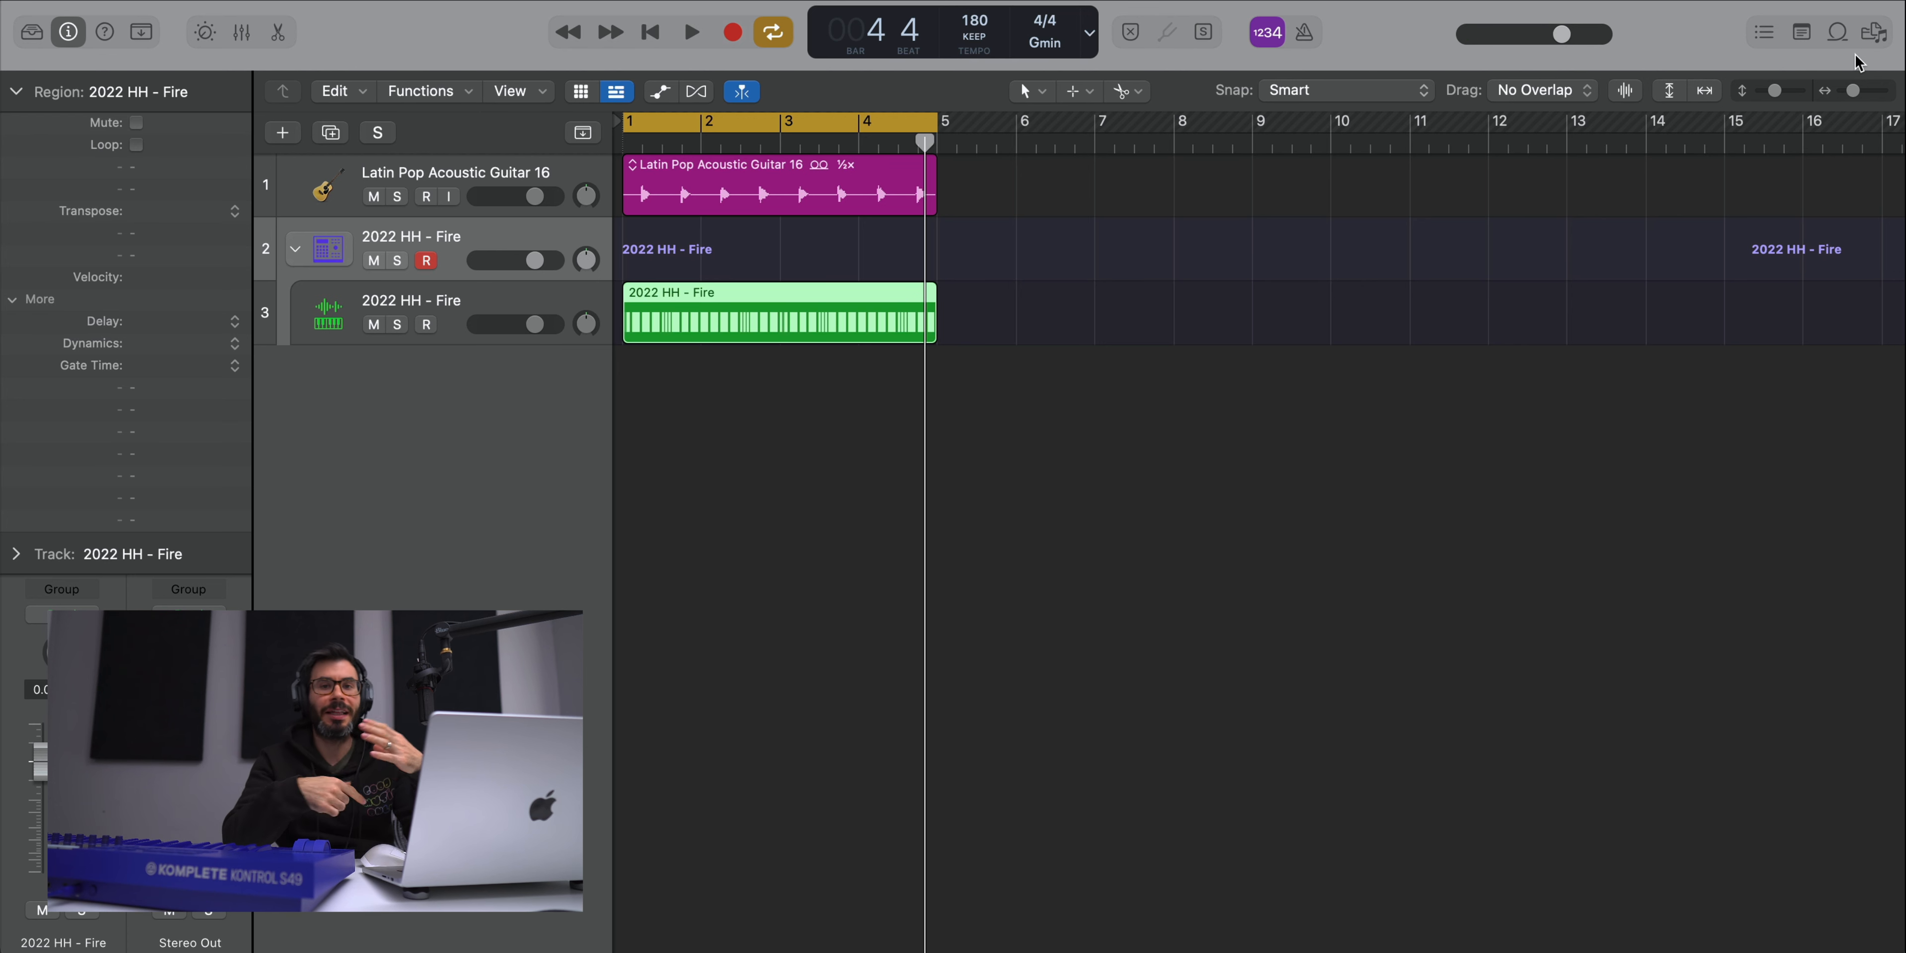
- Audition samples in the 2022 kit's Open Hat folder, add 2022 OH - Saucey.wav to the drum track and close the plug-in
{"action": "left_click", "coordinate": [1874, 32]}
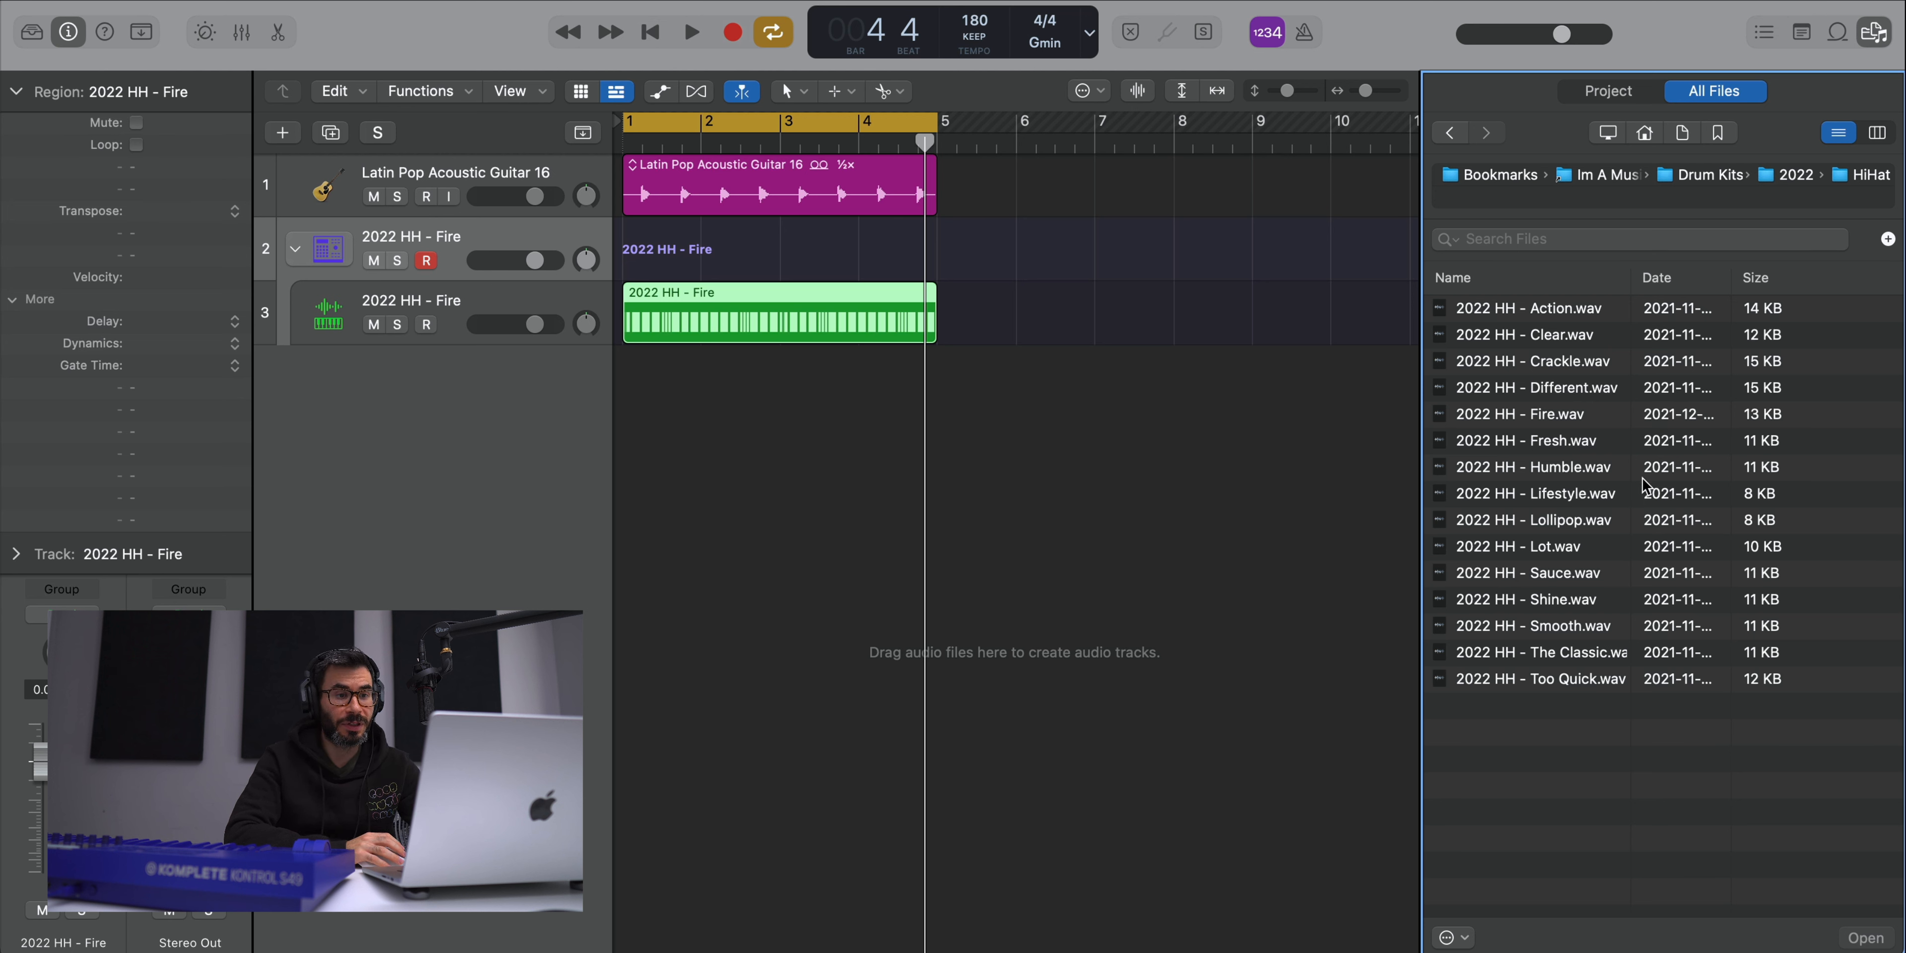
{"action": "left_click", "coordinate": [1804, 178]}
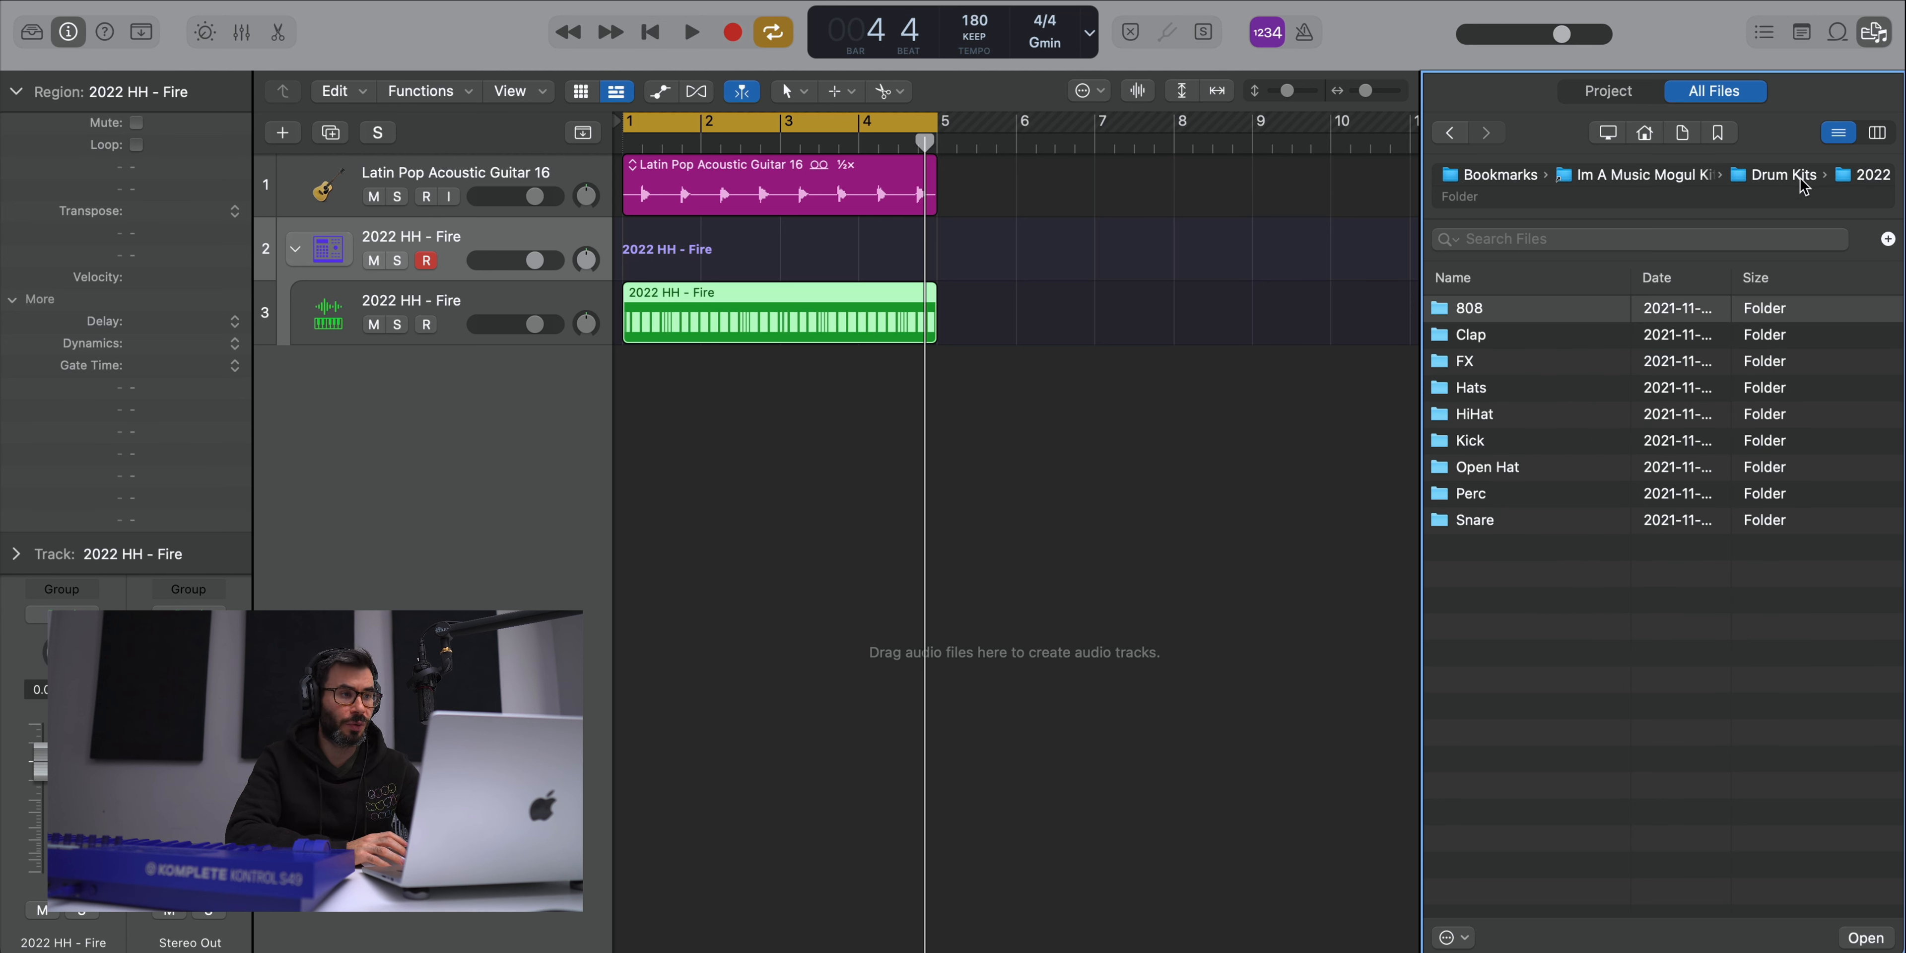
{"action": "double_click", "coordinate": [1551, 457]}
{"action": "left_click", "coordinate": [1547, 416]}
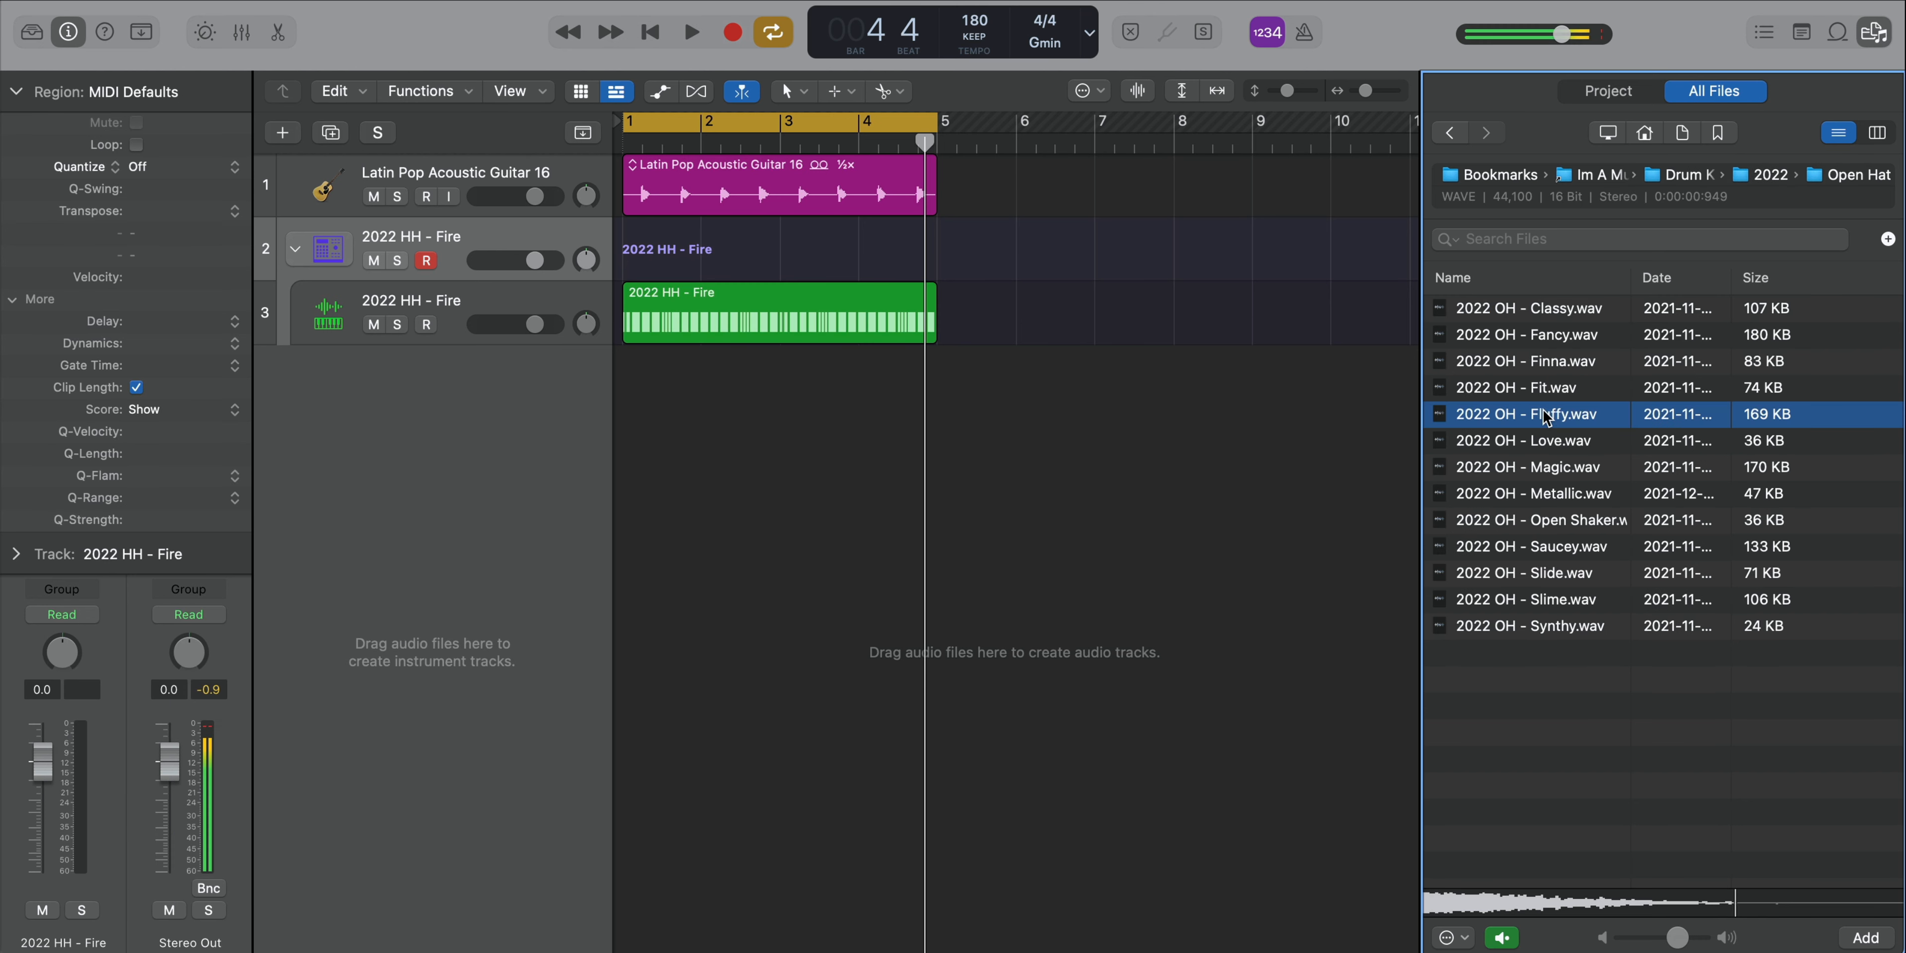
{"action": "left_click", "coordinate": [1551, 549]}
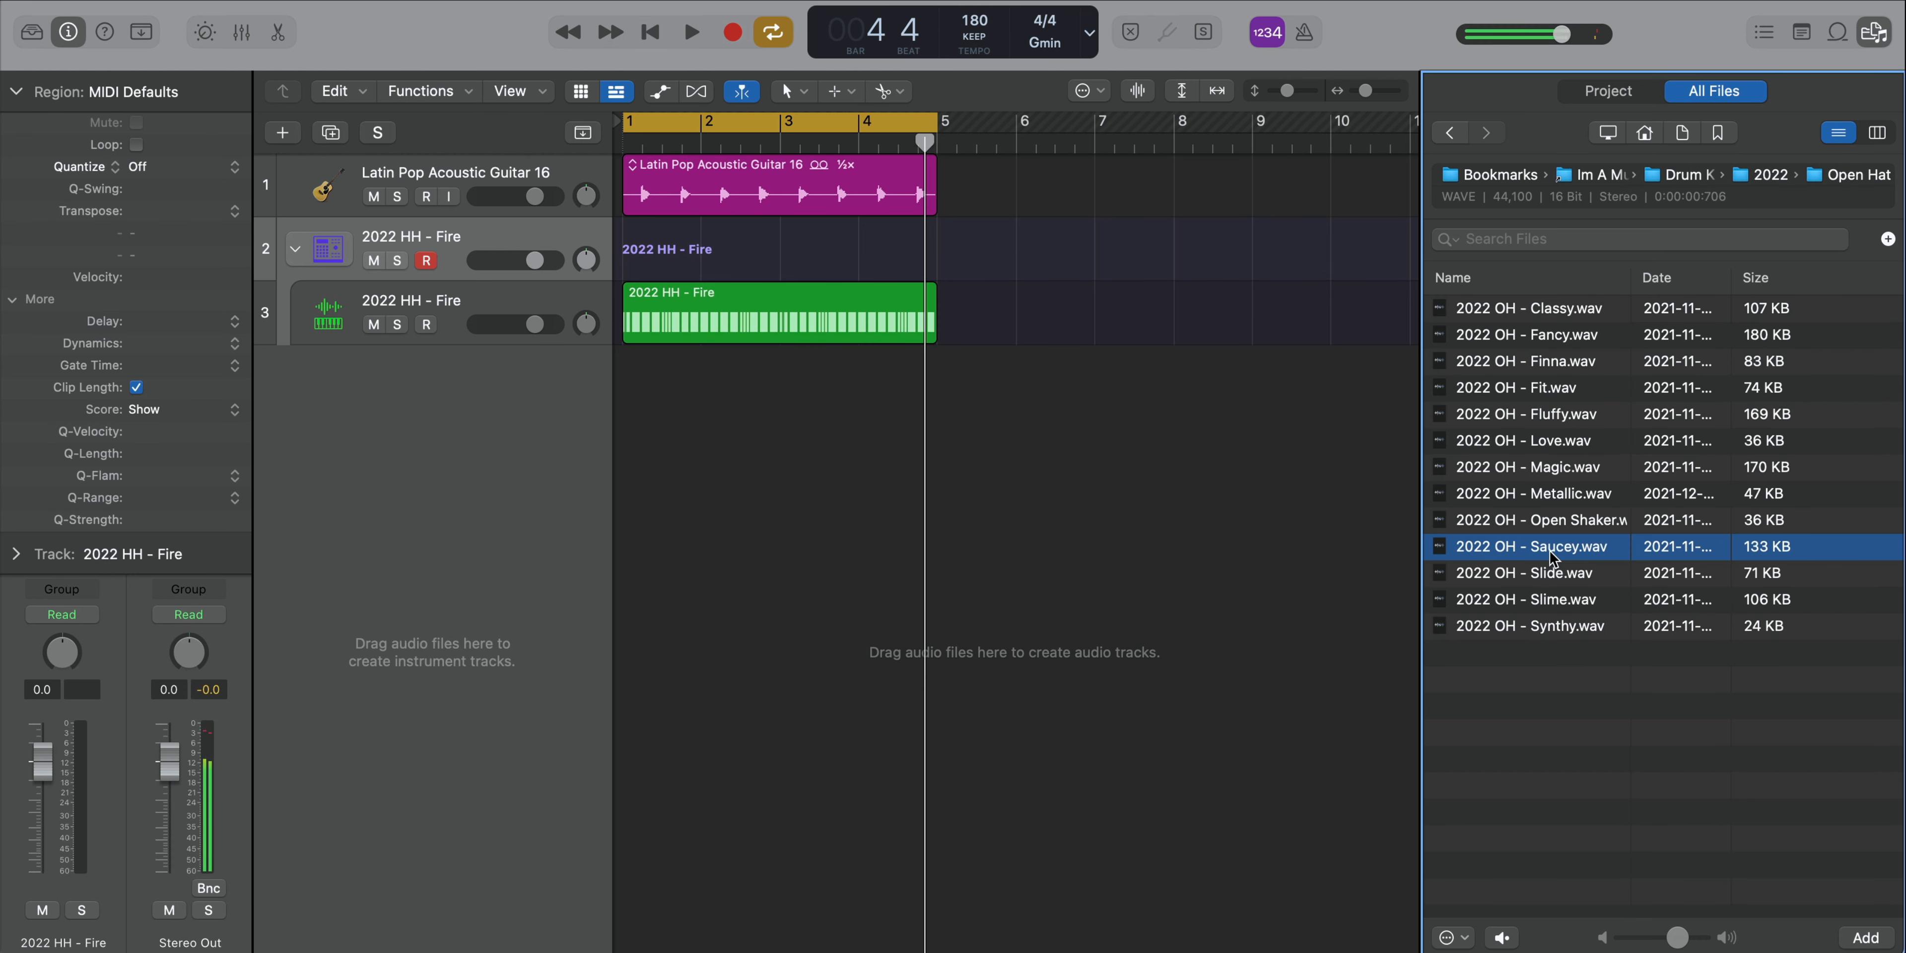
{"action": "left_click_drag", "start_coordinate": [1550, 551], "coordinate": [451, 286]}
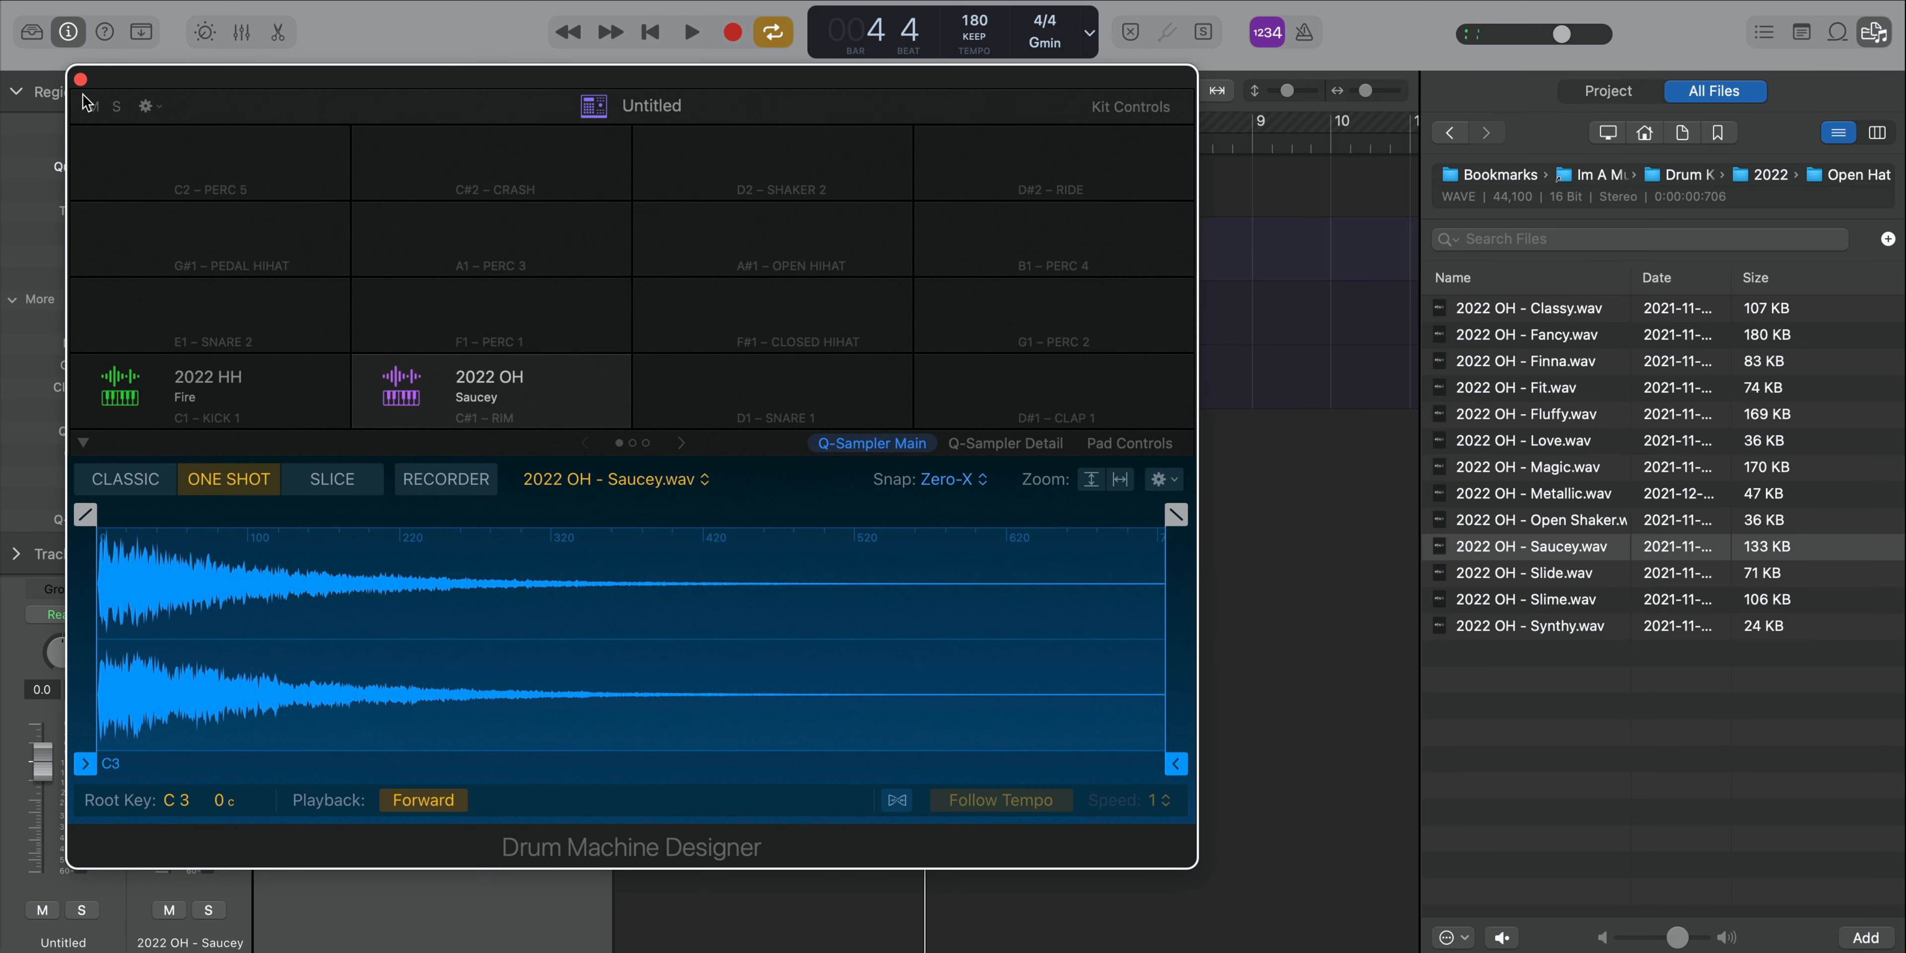
{"action": "key", "text": "super+w"}
- Create a pattern region on the 2022 OH - Saucey subtrack with only step 5 on, and play it with the beat
{"action": "right_click", "coordinate": [659, 377]}
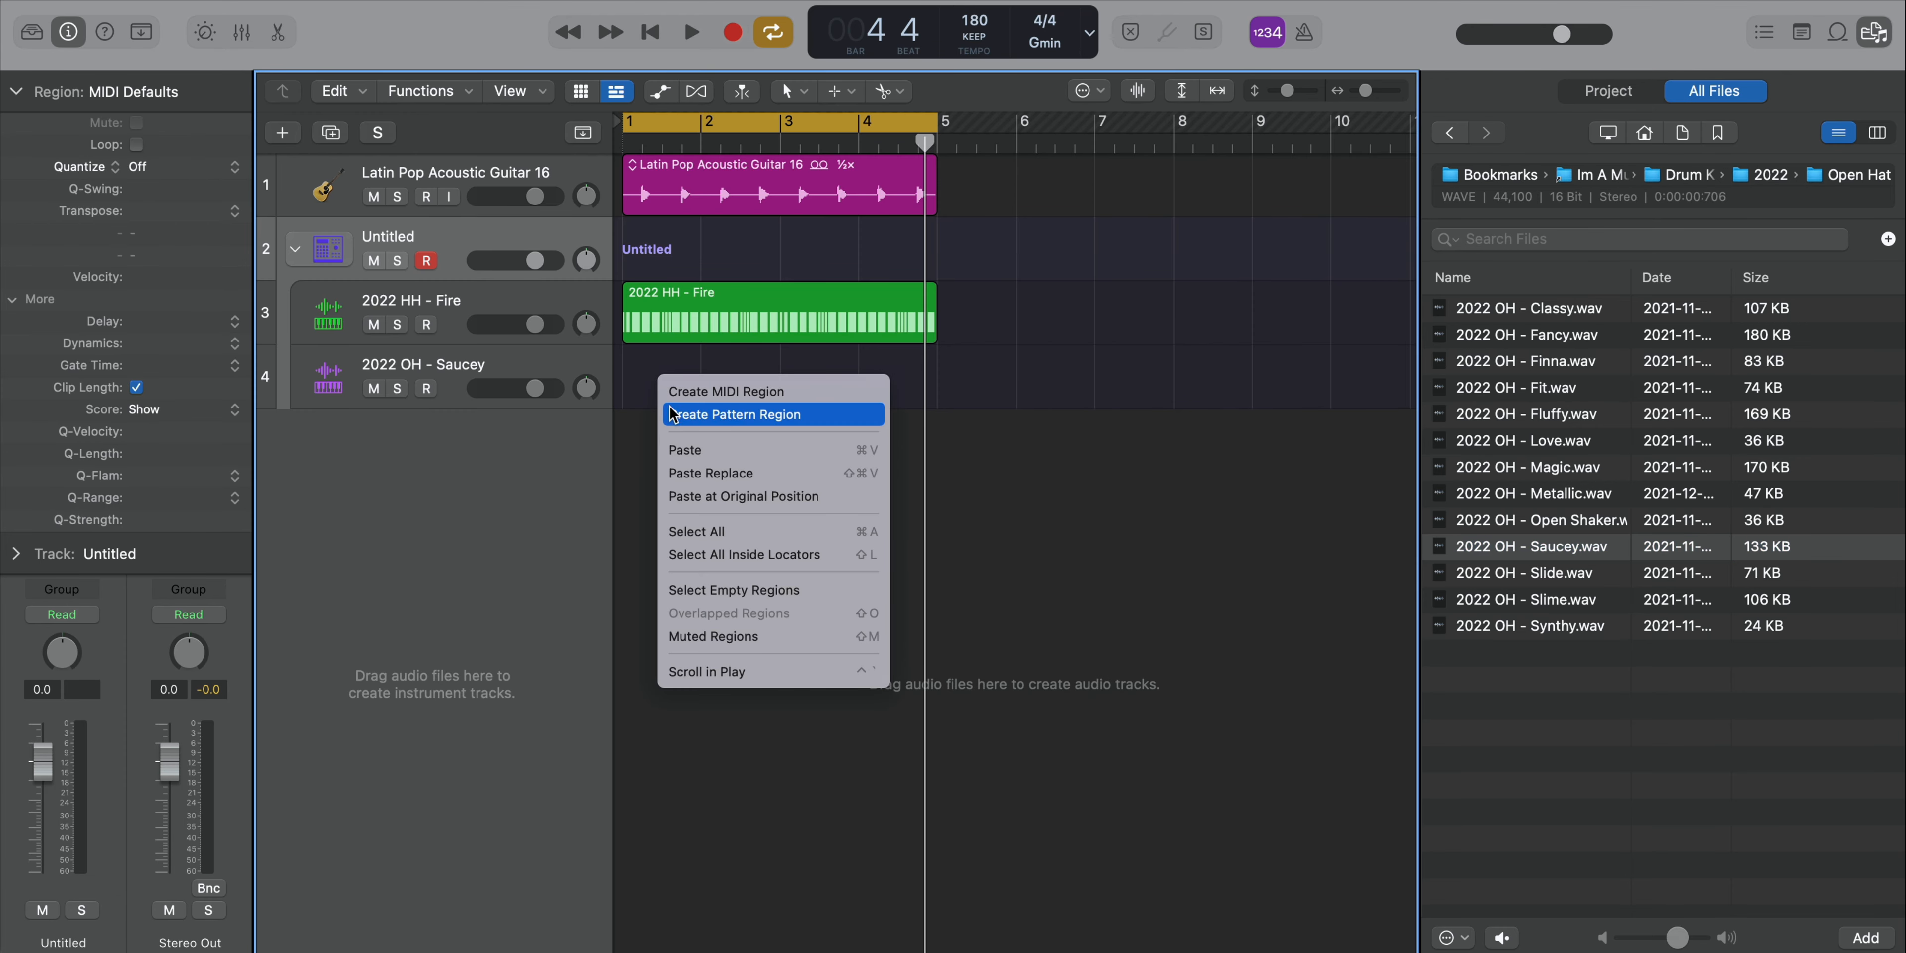
{"action": "left_click", "coordinate": [754, 422]}
{"action": "key", "text": "space"}
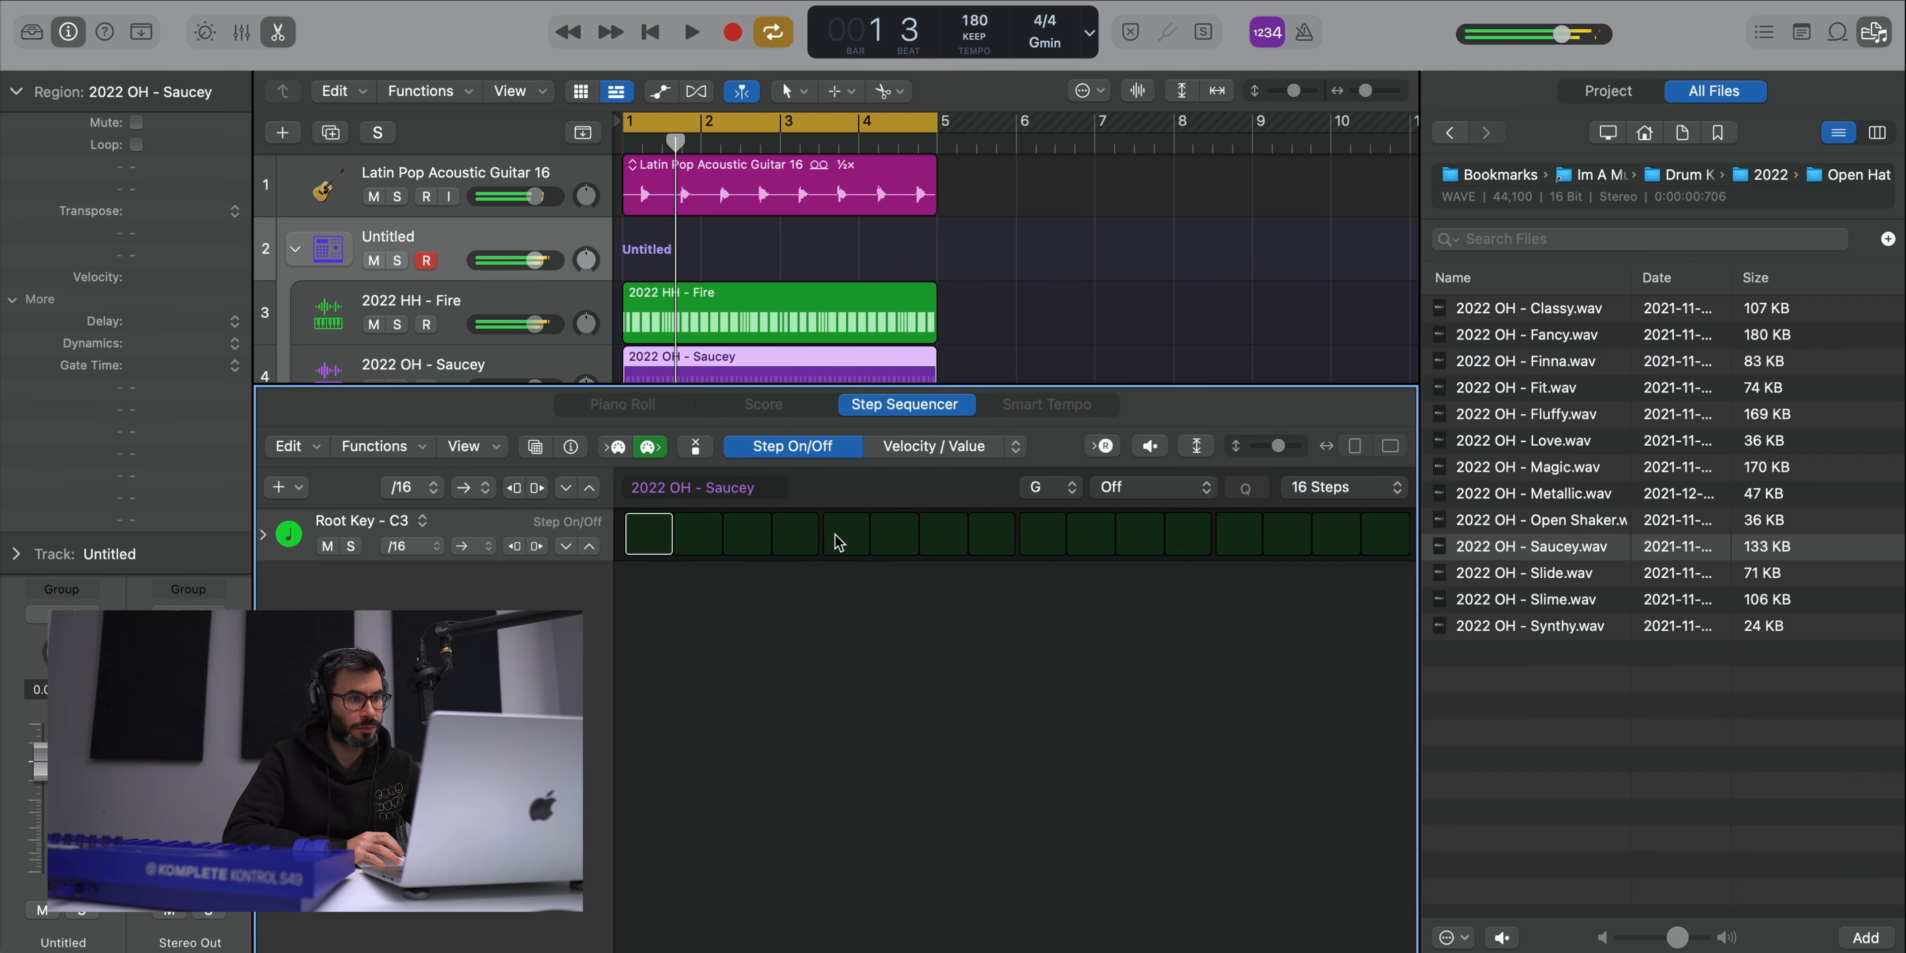
{"action": "left_click", "coordinate": [843, 534]}
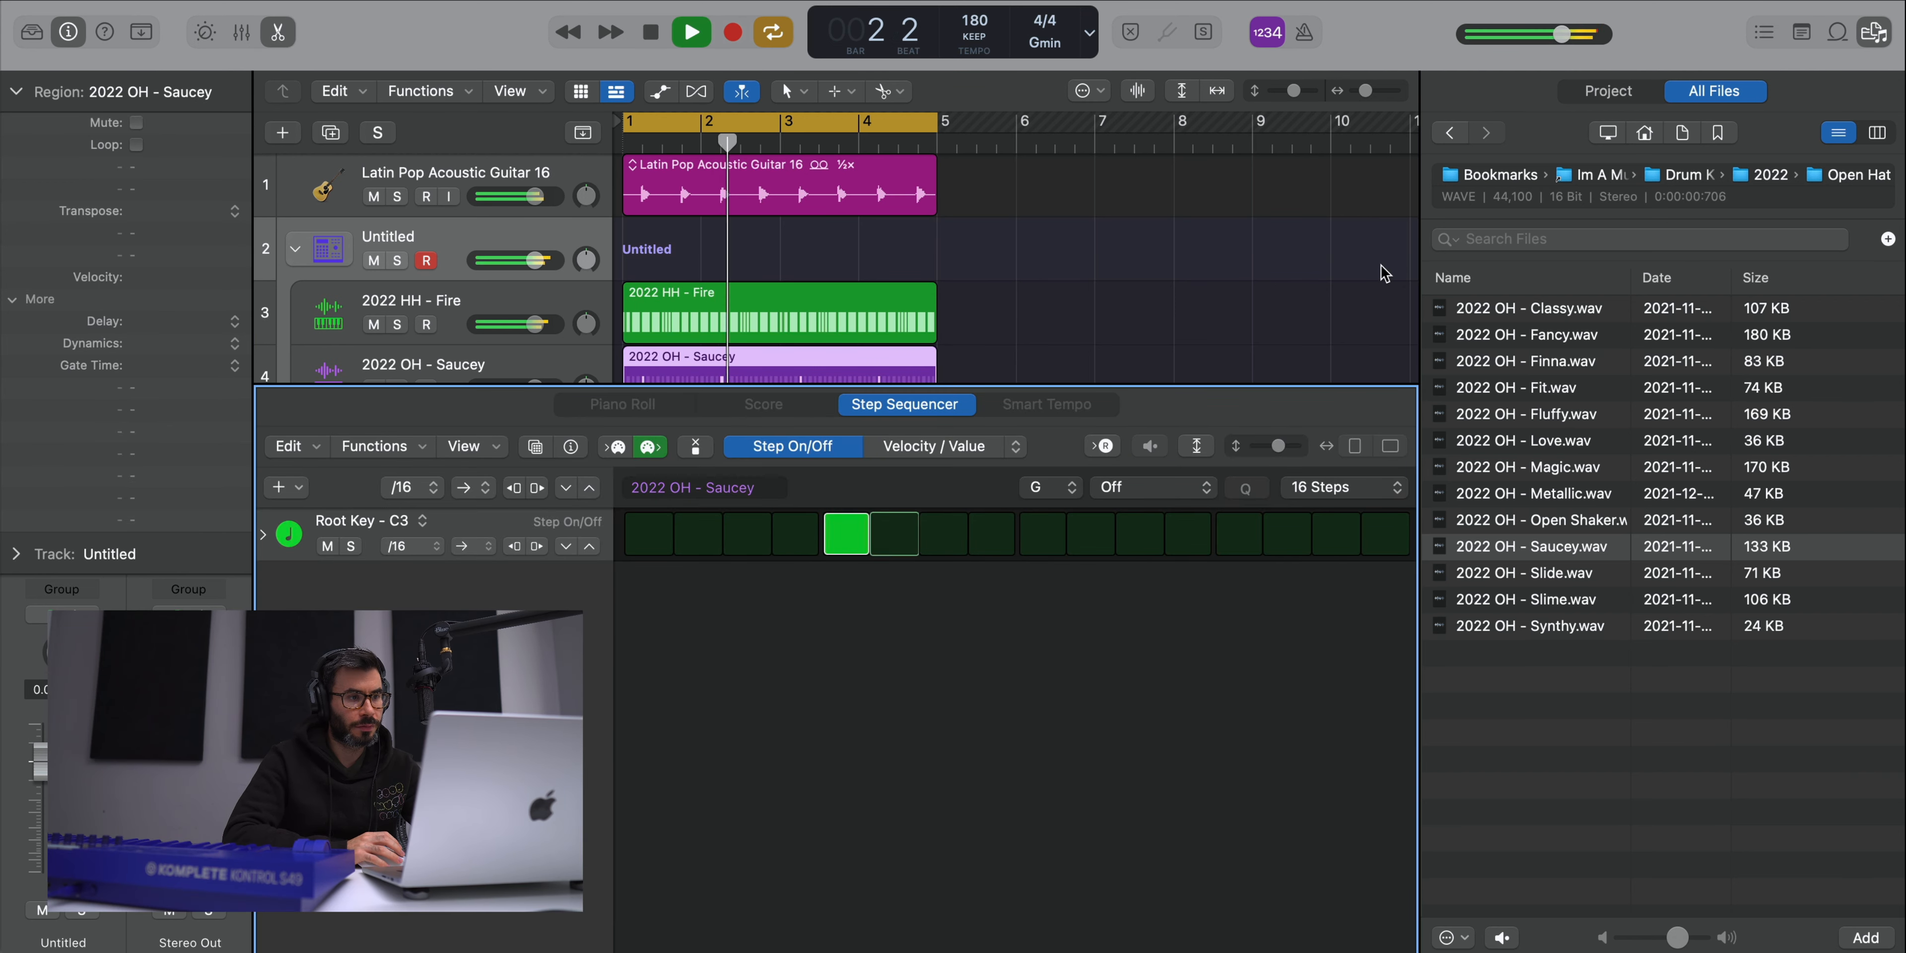
{"action": "left_click", "coordinate": [1877, 32]}
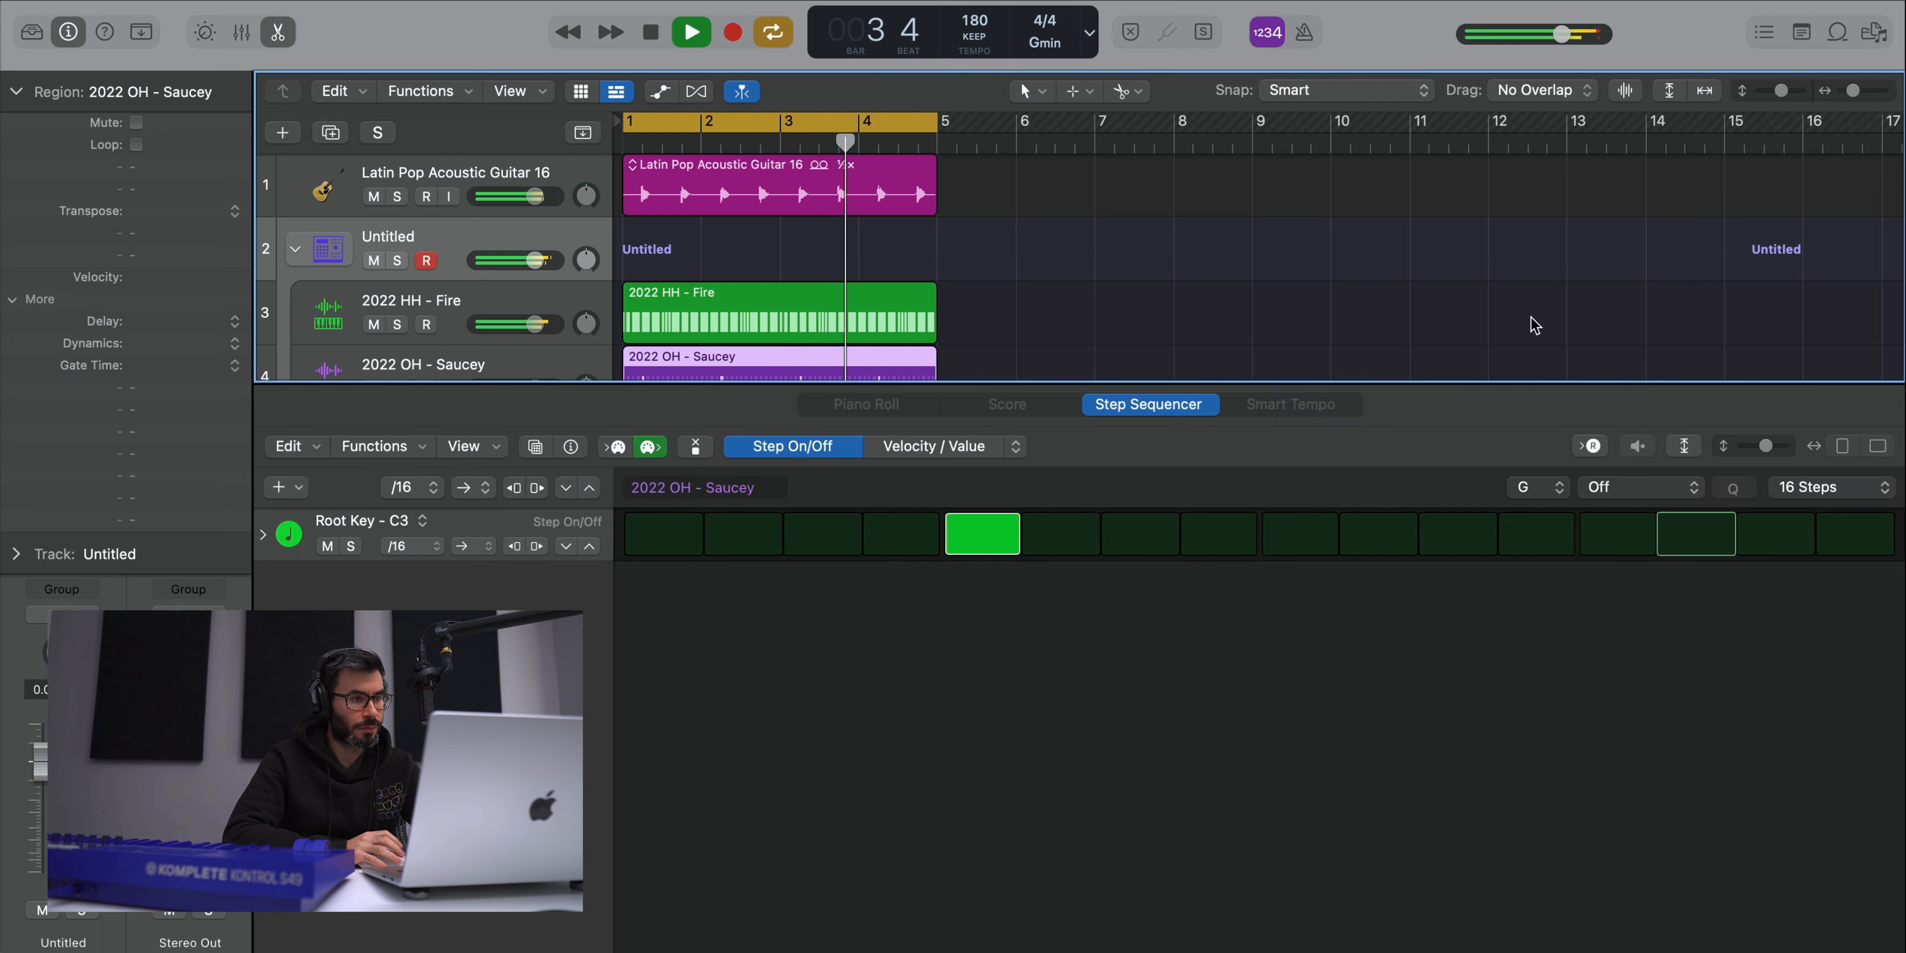
{"action": "key", "text": "e"}
- Browse the bookmarked Im A Music Mogul Kits folder to the Perc folder of the 2022 drum kit
{"action": "key", "text": "f"}
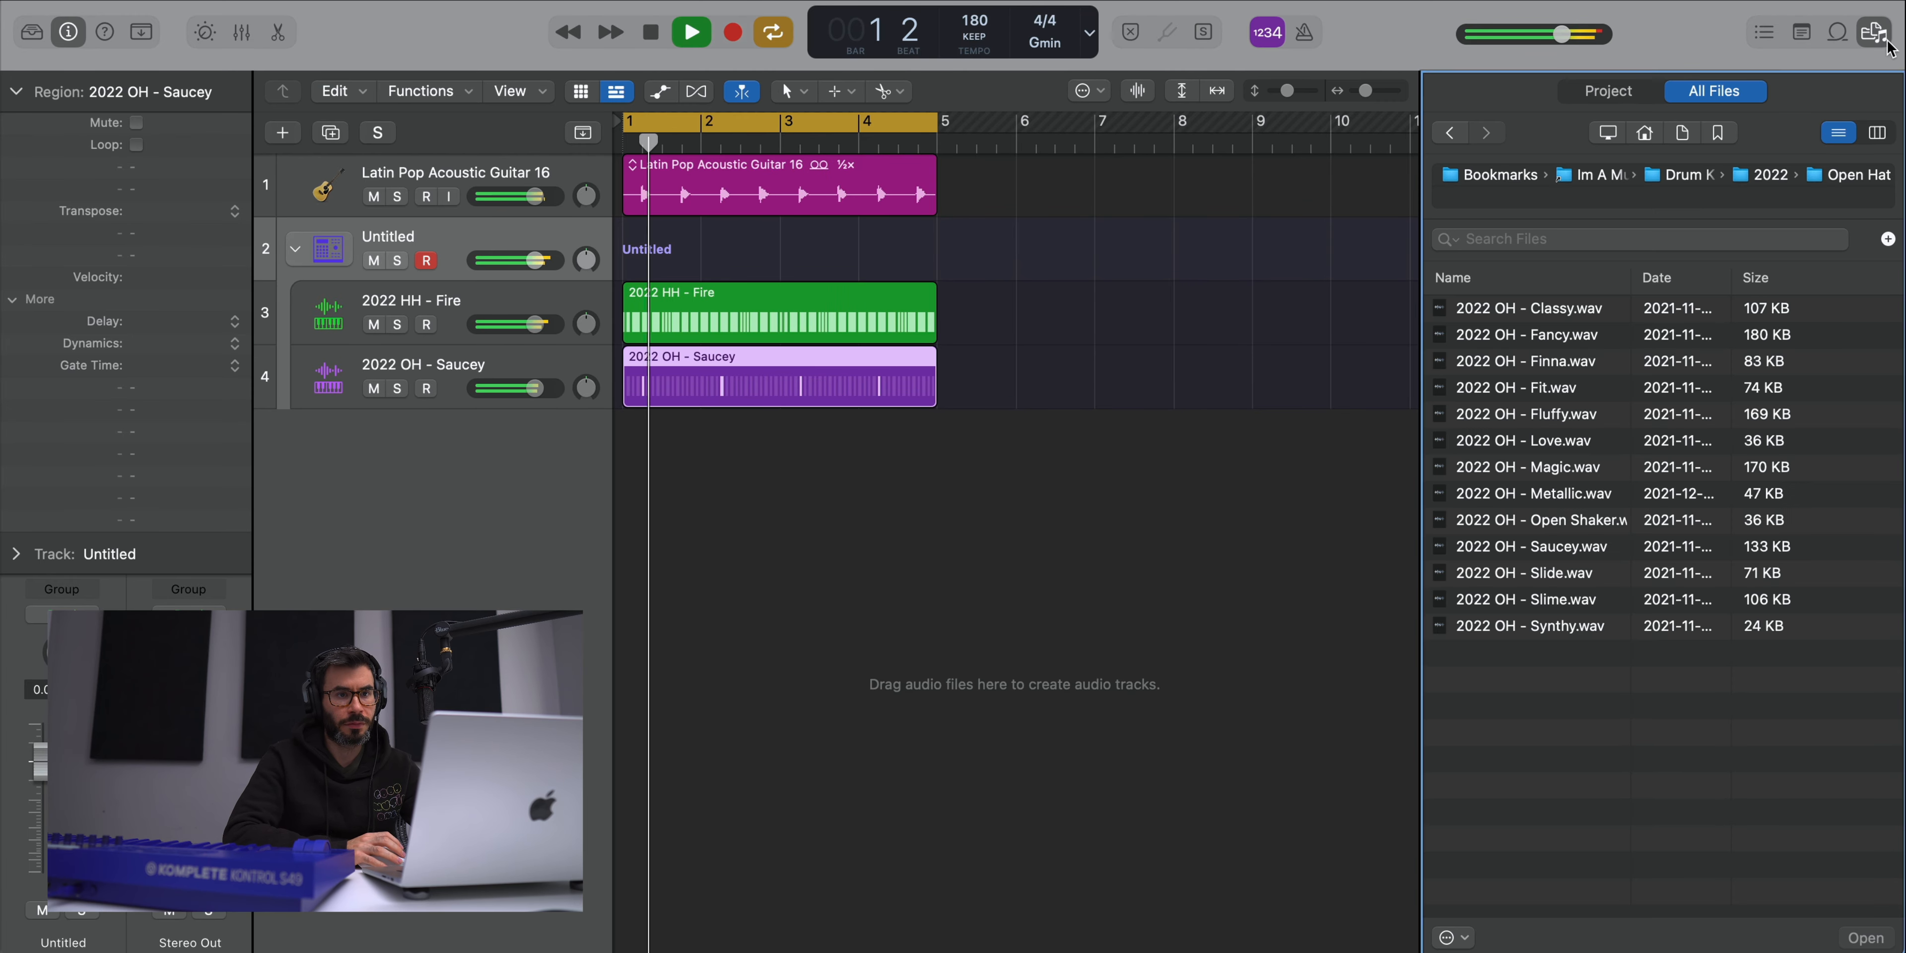
{"action": "left_click", "coordinate": [1718, 133]}
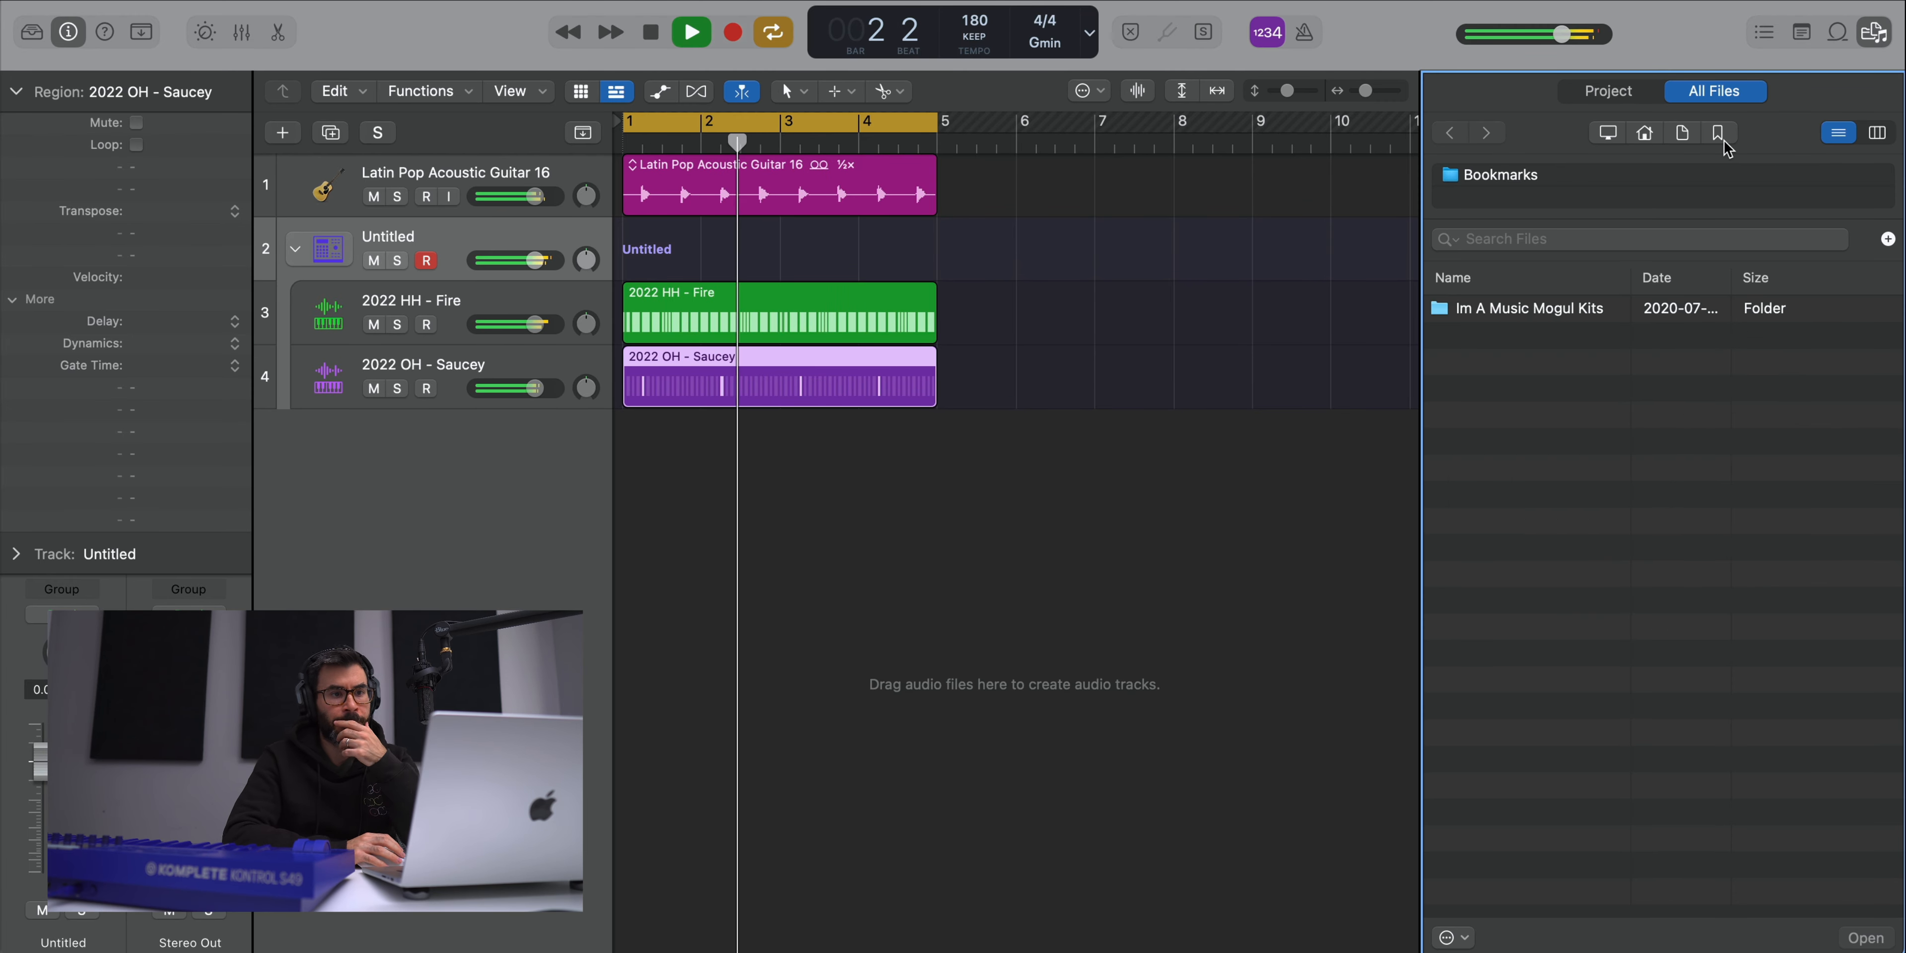
{"action": "double_click", "coordinate": [1559, 309]}
{"action": "double_click", "coordinate": [1521, 310]}
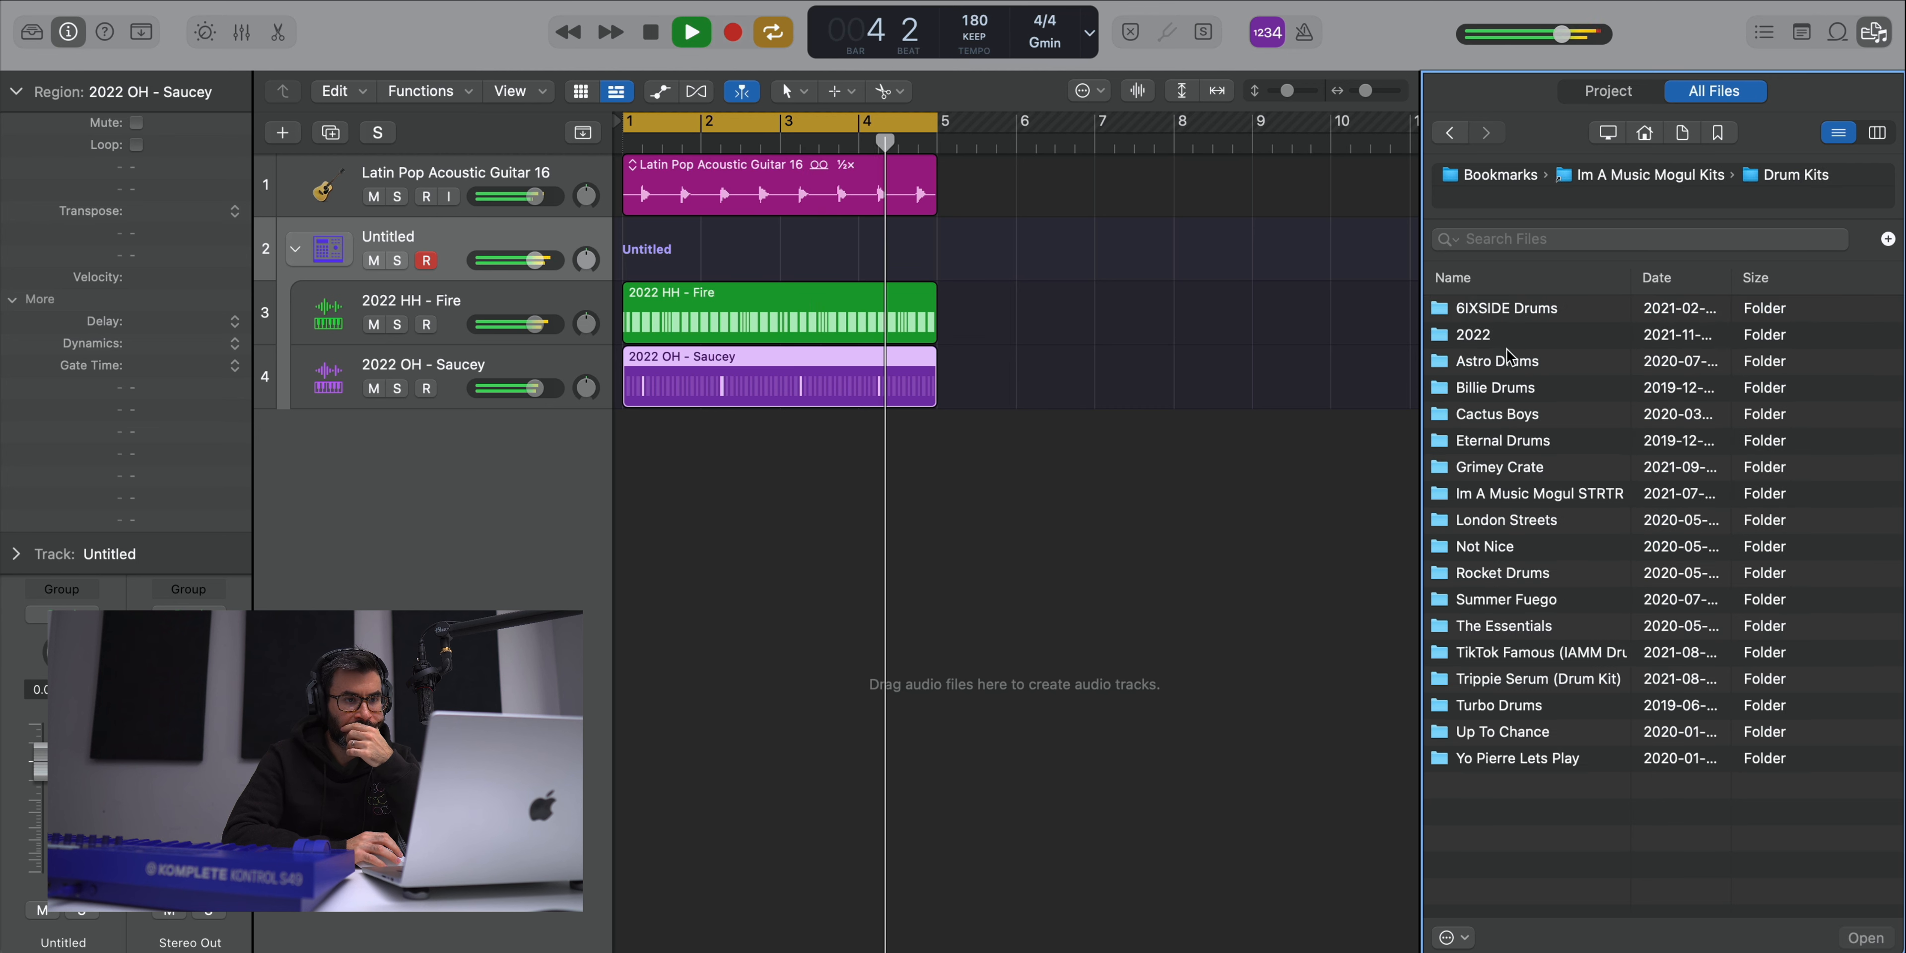
{"action": "left_click", "coordinate": [1513, 336]}
{"action": "double_click", "coordinate": [1513, 337]}
{"action": "double_click", "coordinate": [1569, 492]}
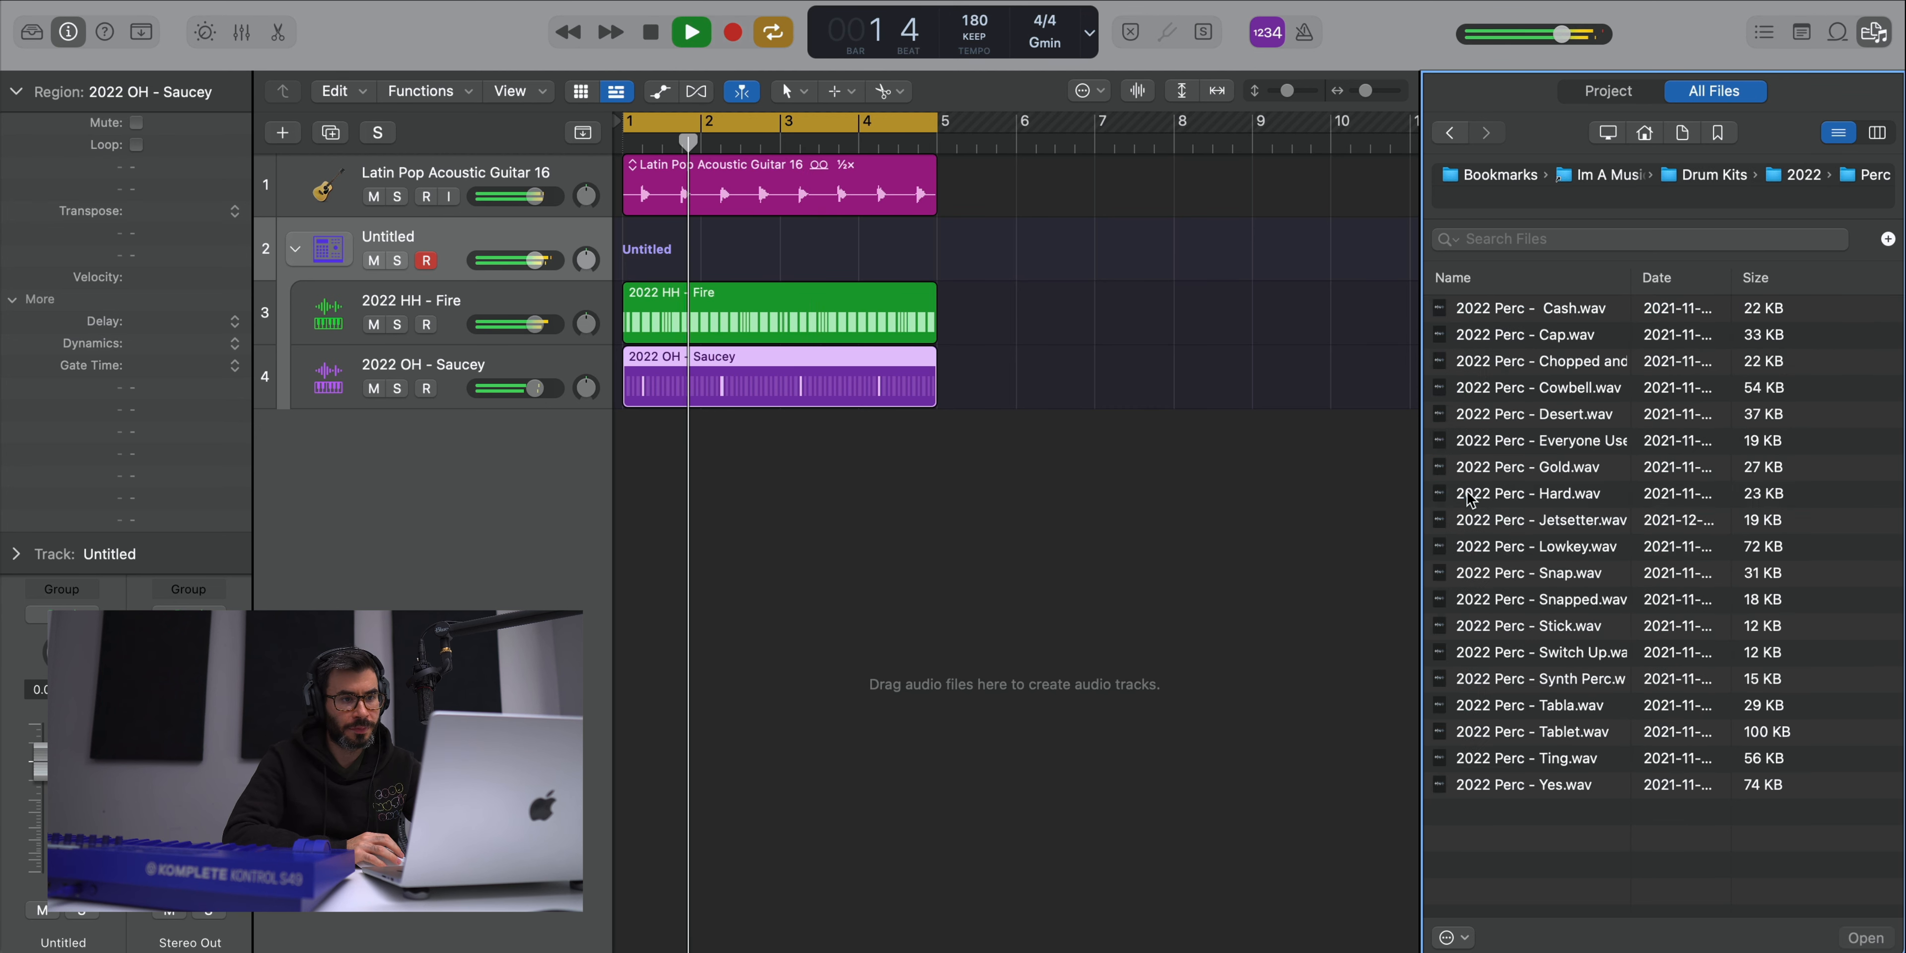
- Audition percussion samples, add 2022 Perc - Jetsetter.wav to the drum track, and close the plug-in and browser
{"action": "left_click", "coordinate": [1576, 547]}
{"action": "key", "text": "space"}
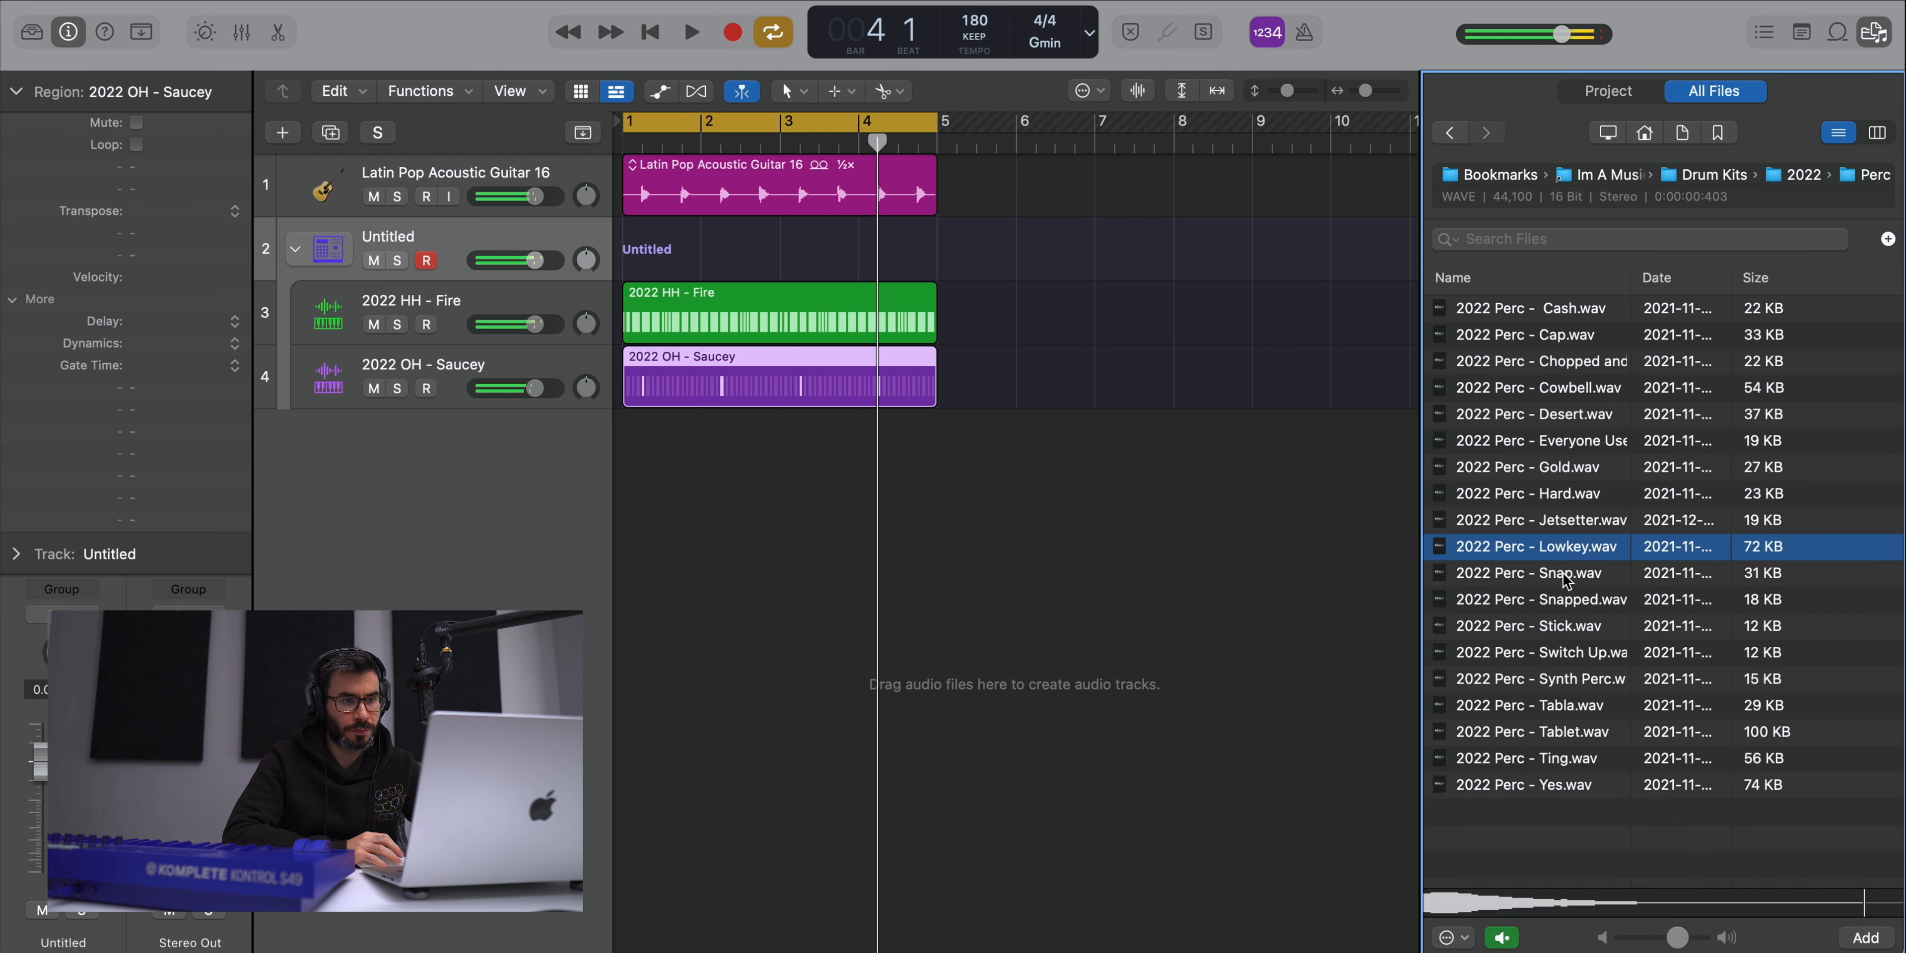
{"action": "key", "text": "Down"}
{"action": "left_click_drag", "start_coordinate": [1568, 525], "coordinate": [463, 274]}
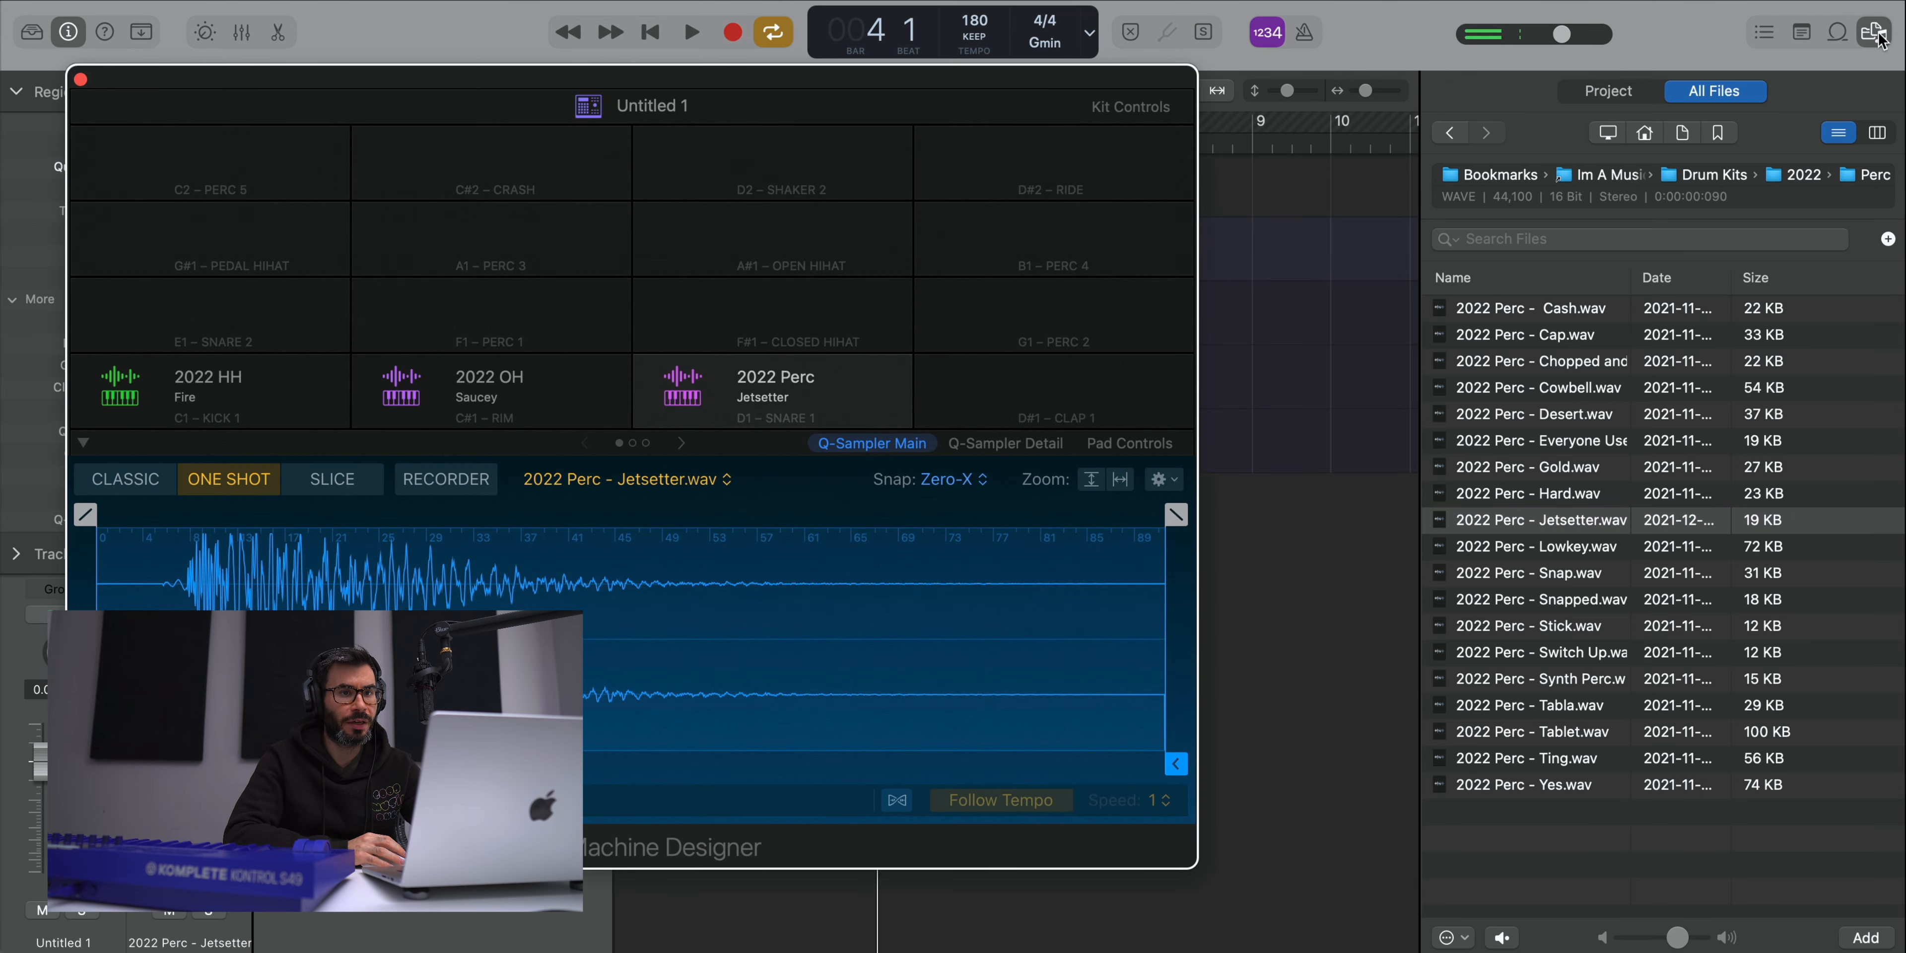
{"action": "left_click", "coordinate": [81, 79]}
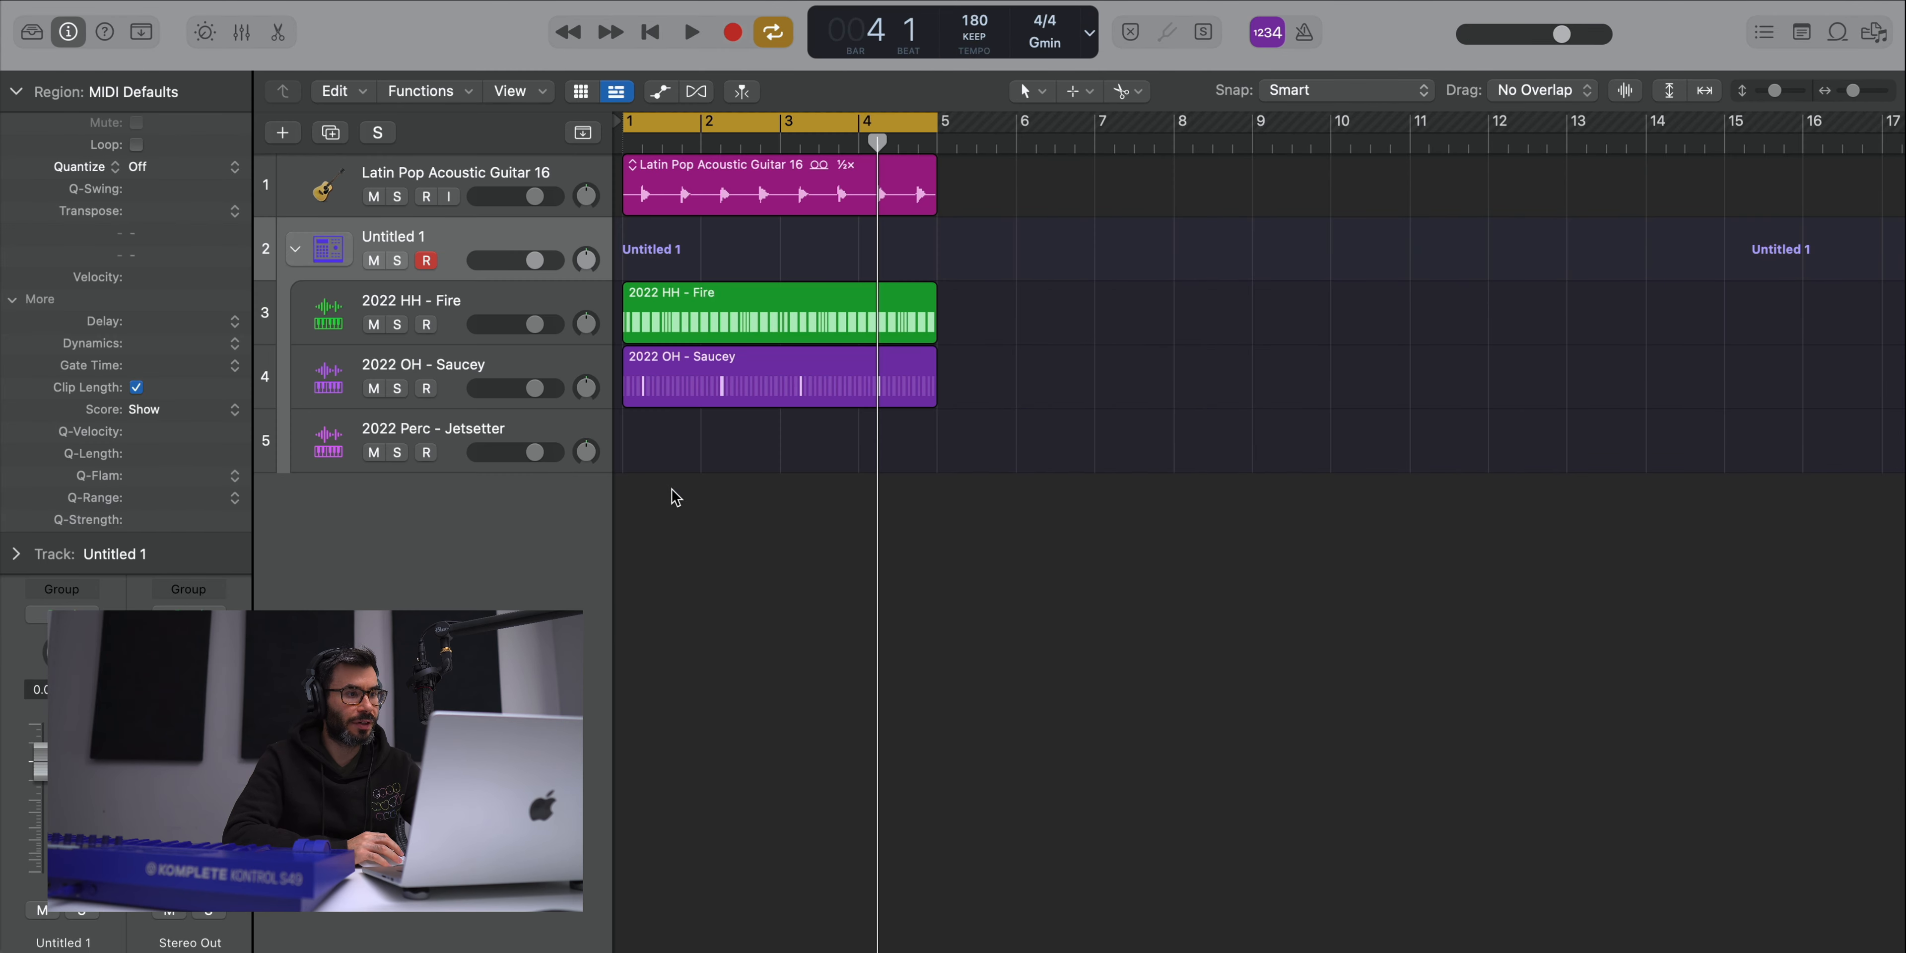
- Create a pattern region on the 2022 Perc - Jetsetter subtrack with only step 9 on, and play it with the beat
{"action": "right_click", "coordinate": [654, 437]}
{"action": "left_click", "coordinate": [679, 475]}
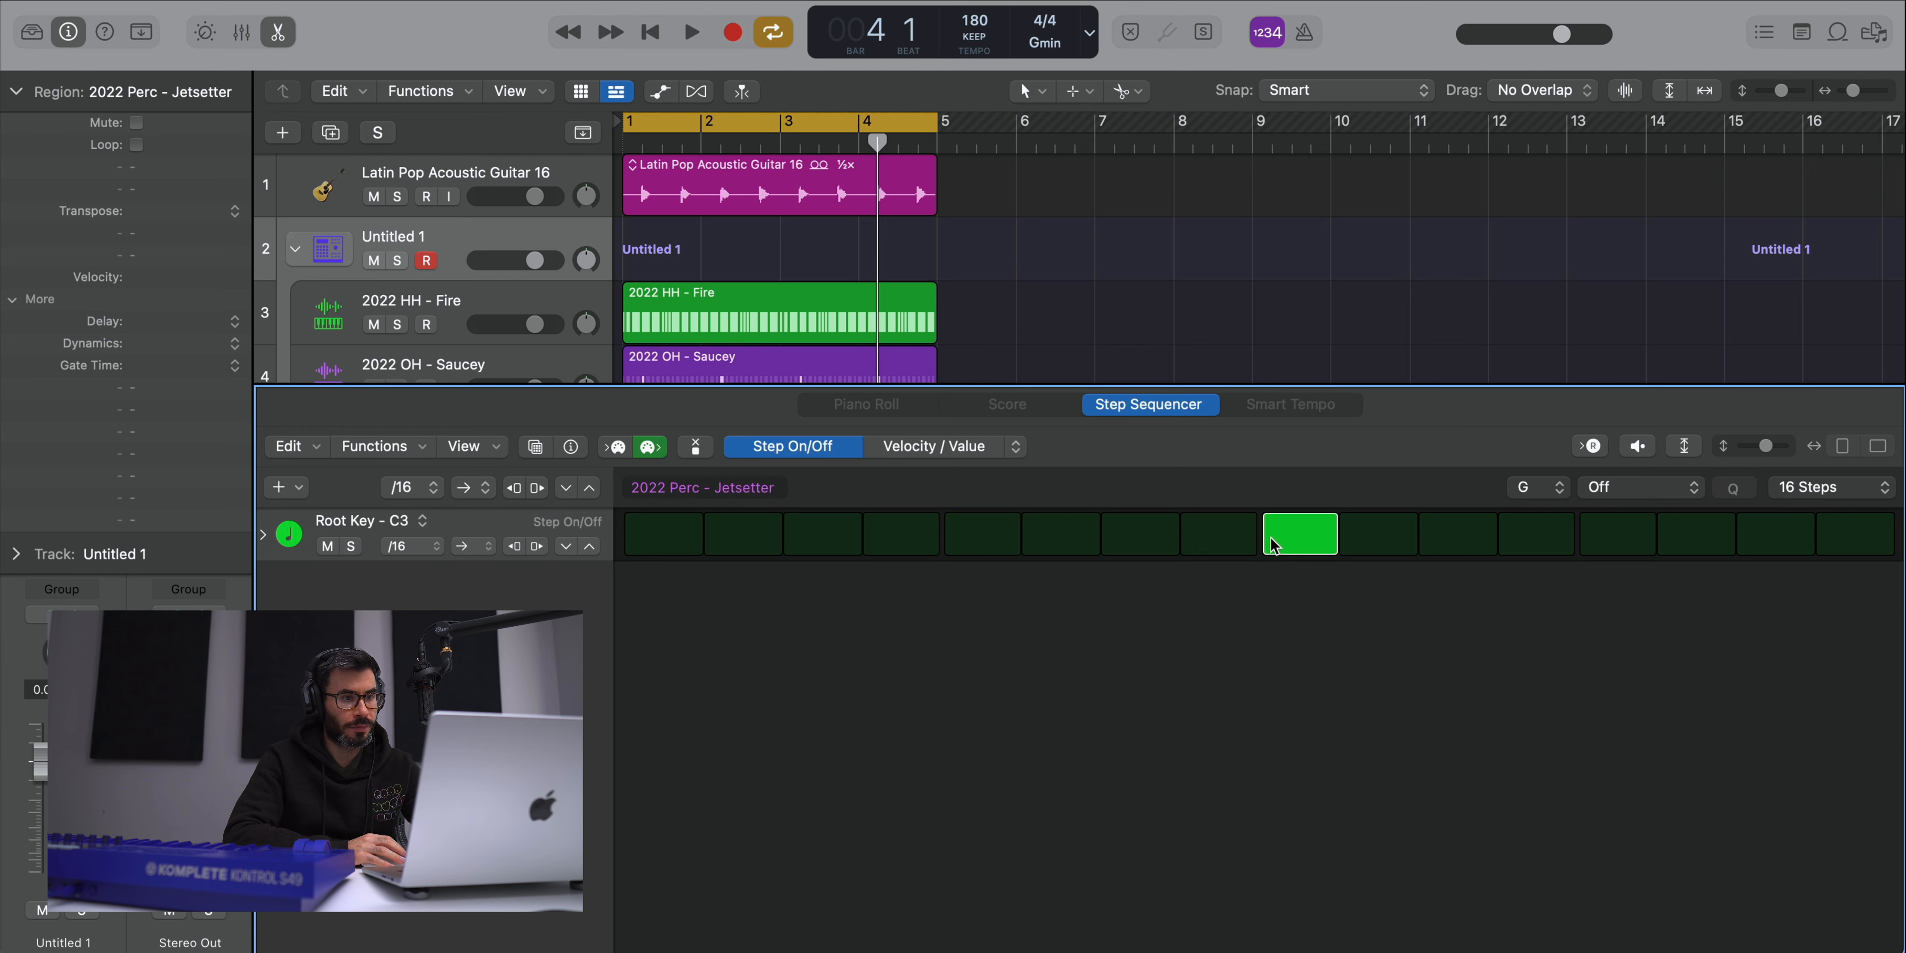
{"action": "key", "text": "space"}
{"action": "key", "text": "e"}
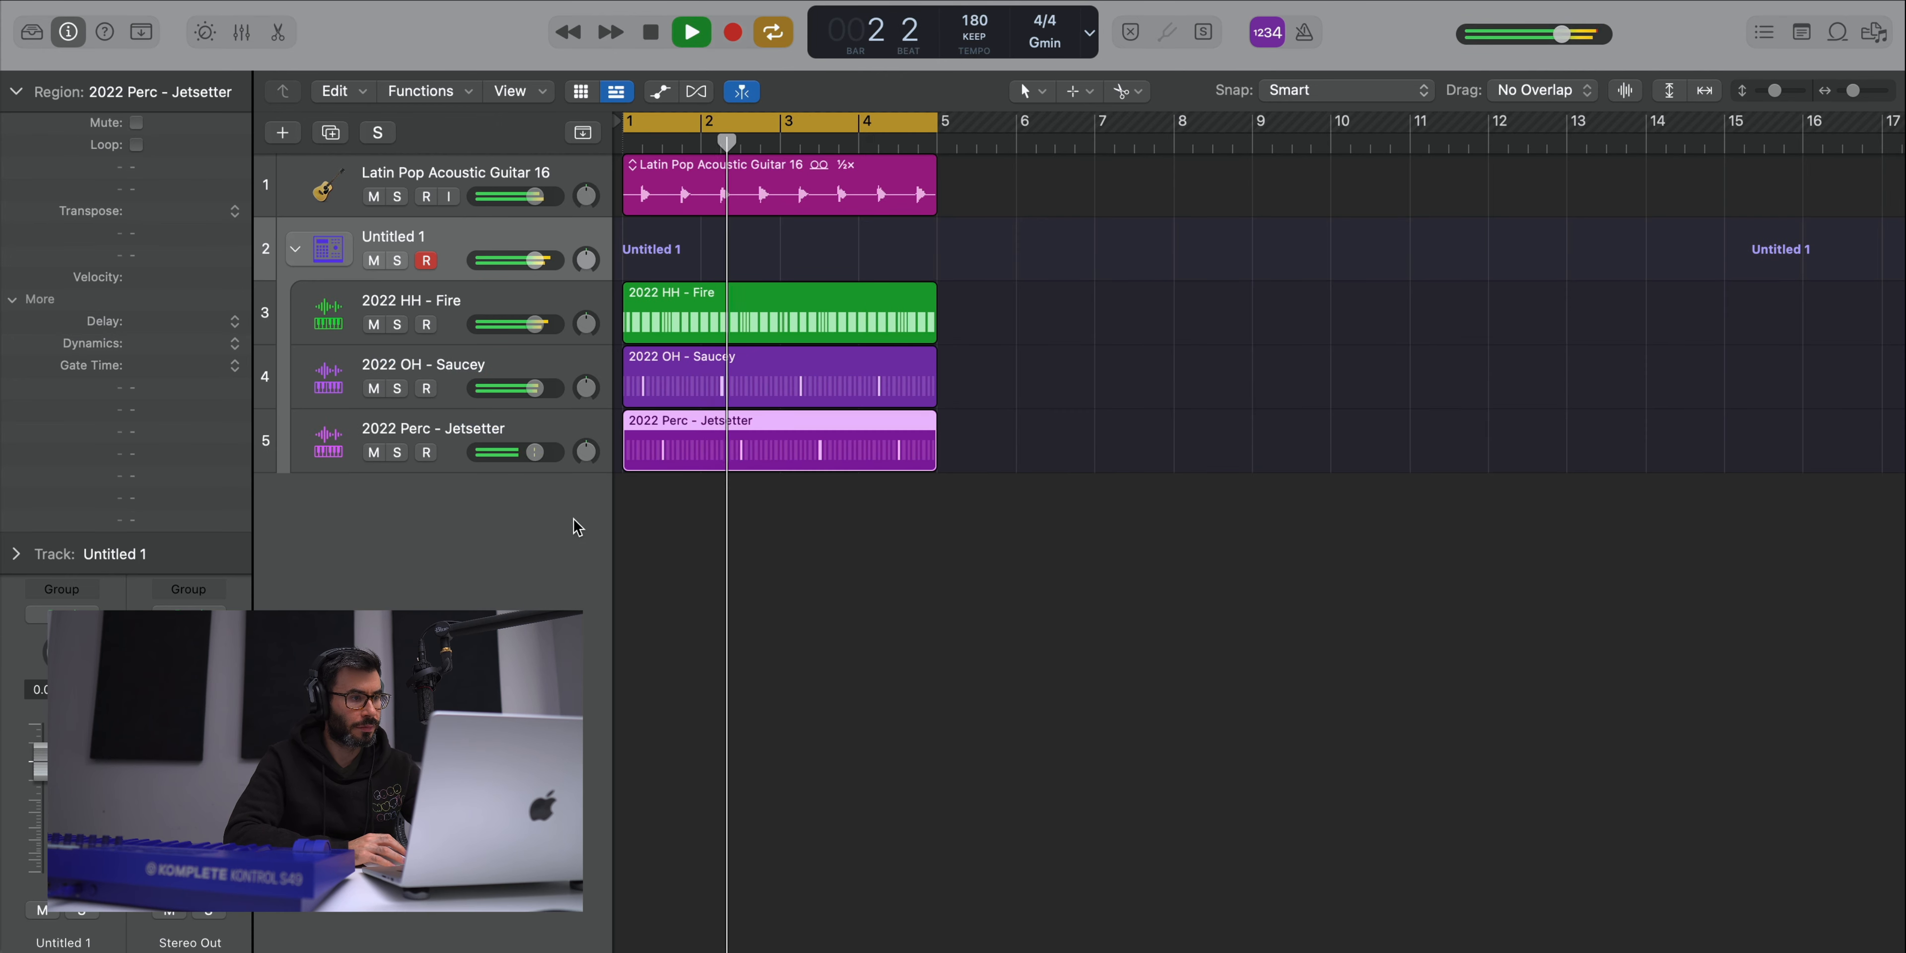
- Raise the 2022 Perc - Jetsetter volume slightly and lower 2022 HH - Fire to about -0.8 dB while the beat plays
{"action": "left_click_drag", "start_coordinate": [534, 453], "coordinate": [538, 452]}
{"action": "left_click_drag", "start_coordinate": [534, 325], "coordinate": [538, 323]}
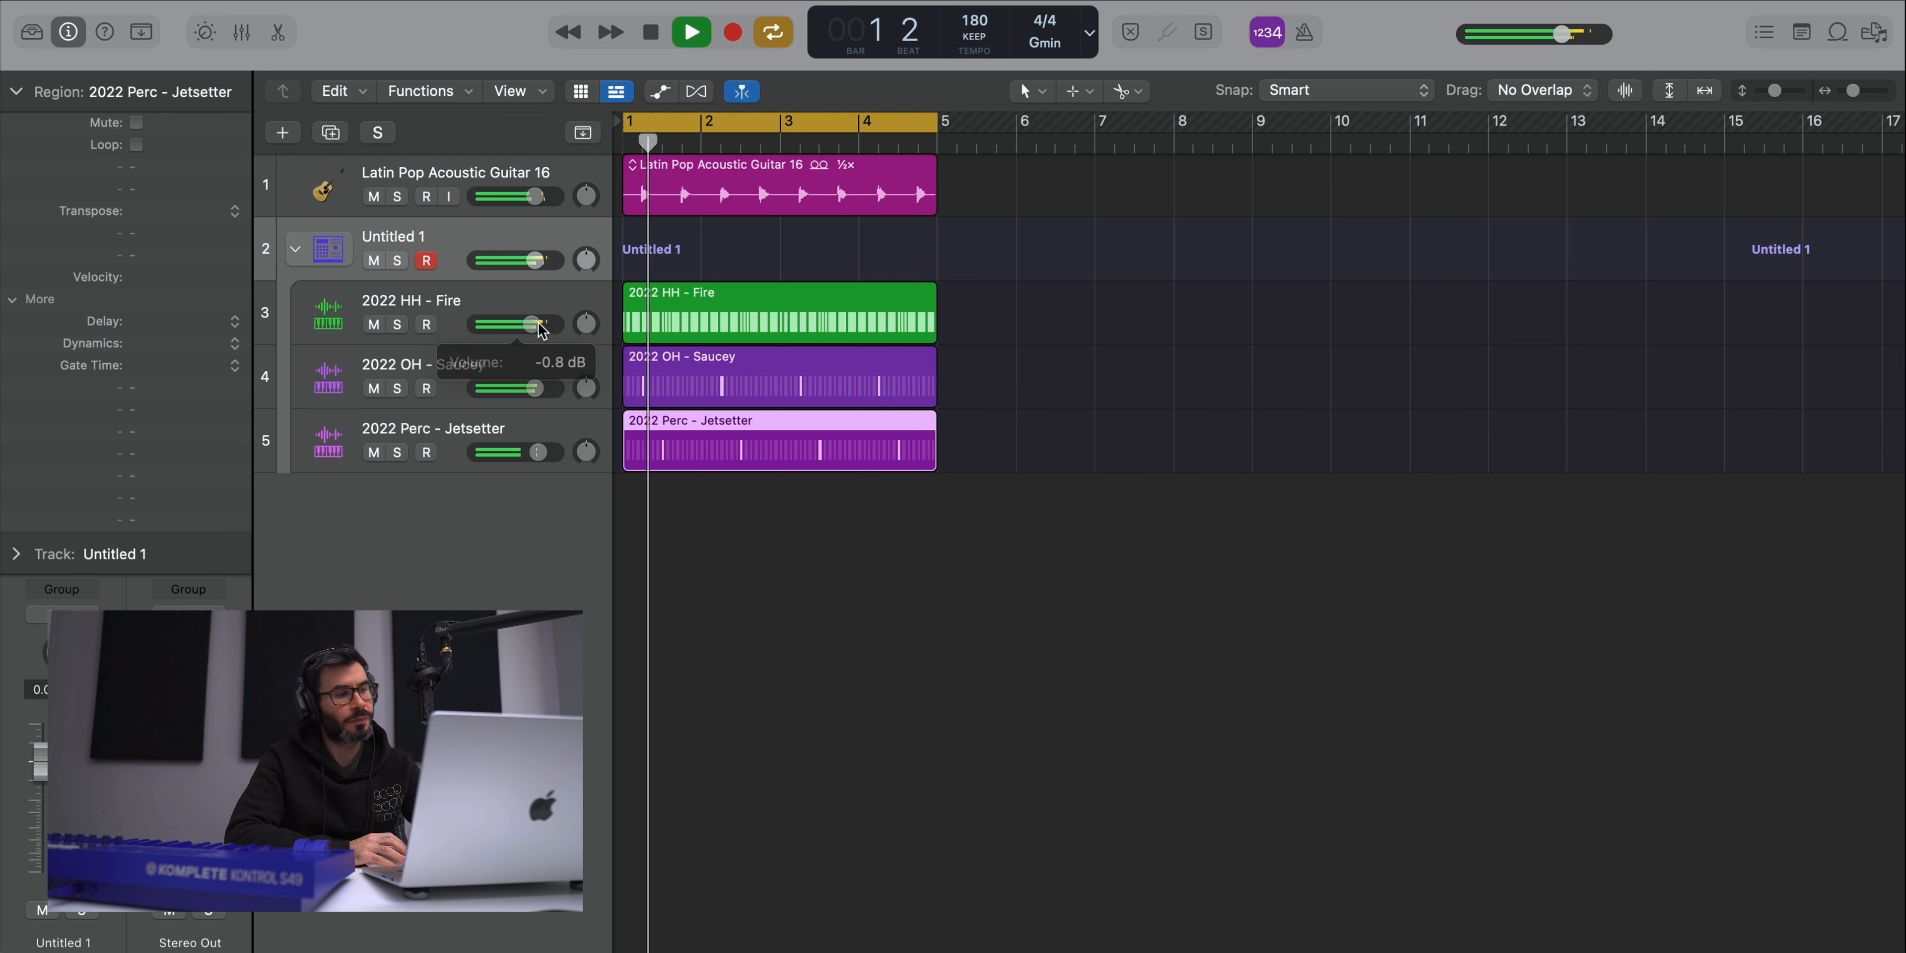
{"action": "key", "text": "space"}
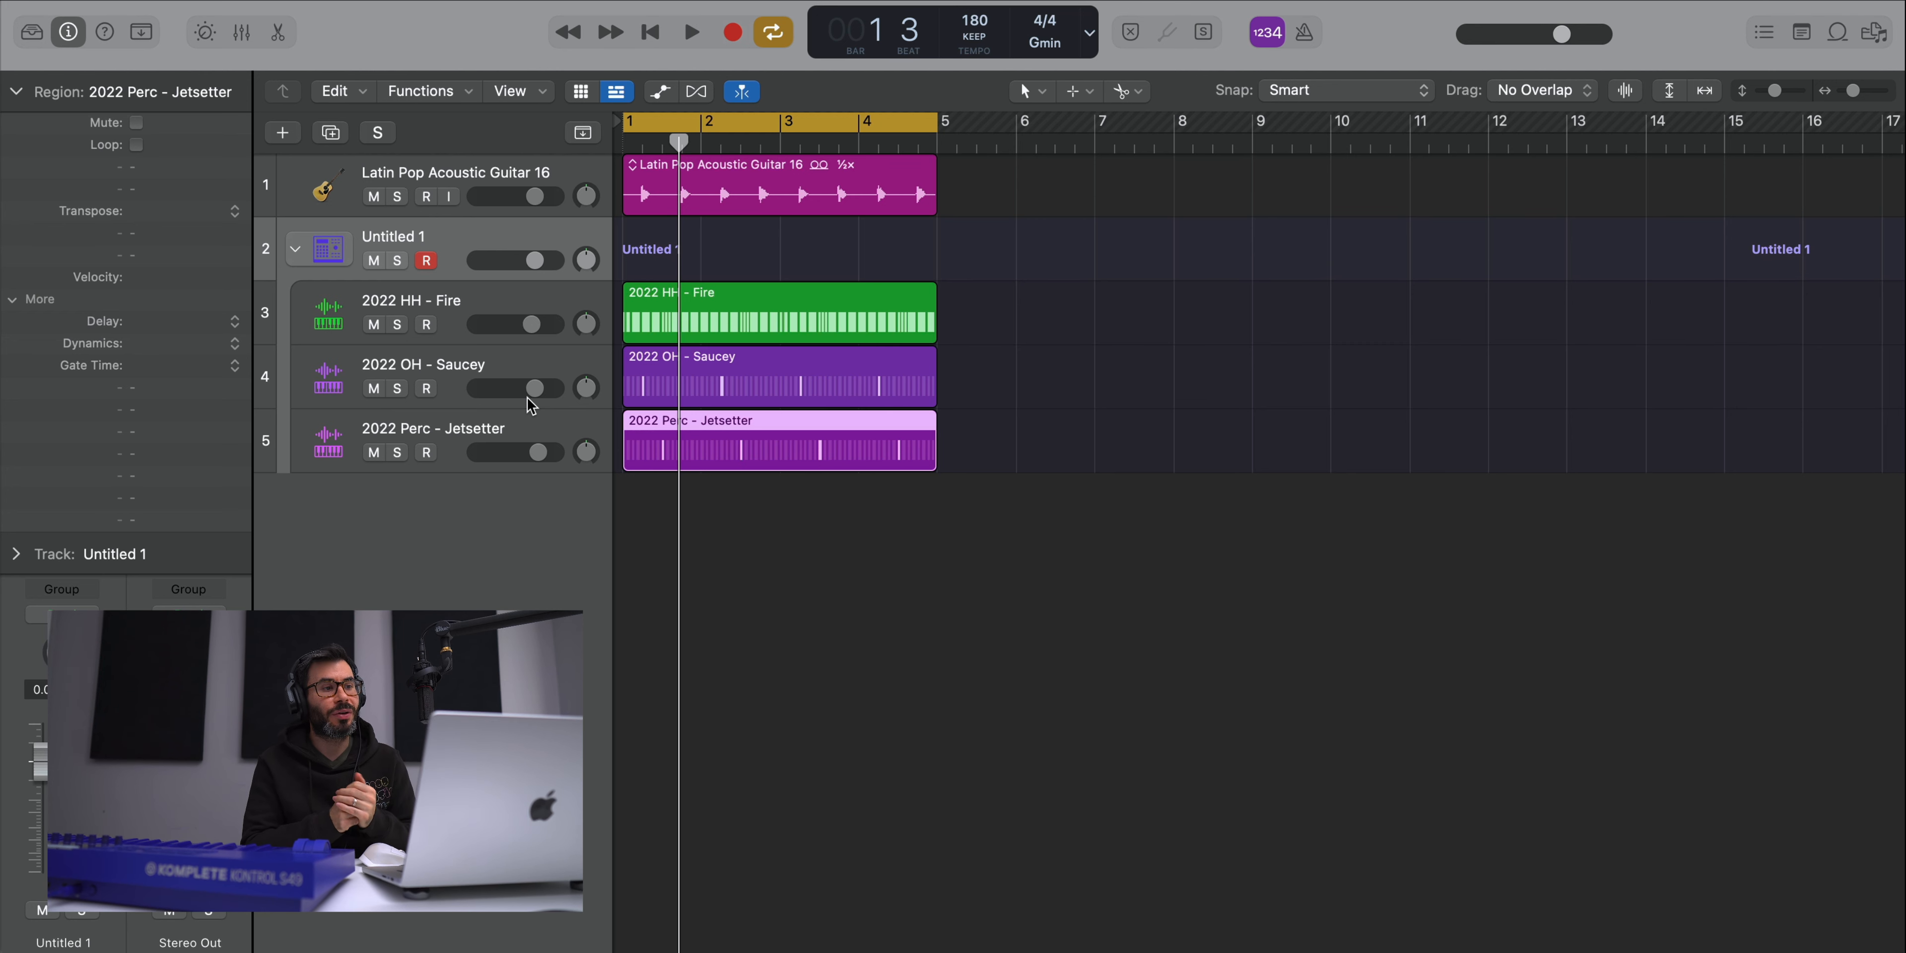
- Listen to the Latin Pop Acoustic Guitar 16 track on its own by soloing it, and release the solo
{"action": "left_click", "coordinate": [349, 178]}
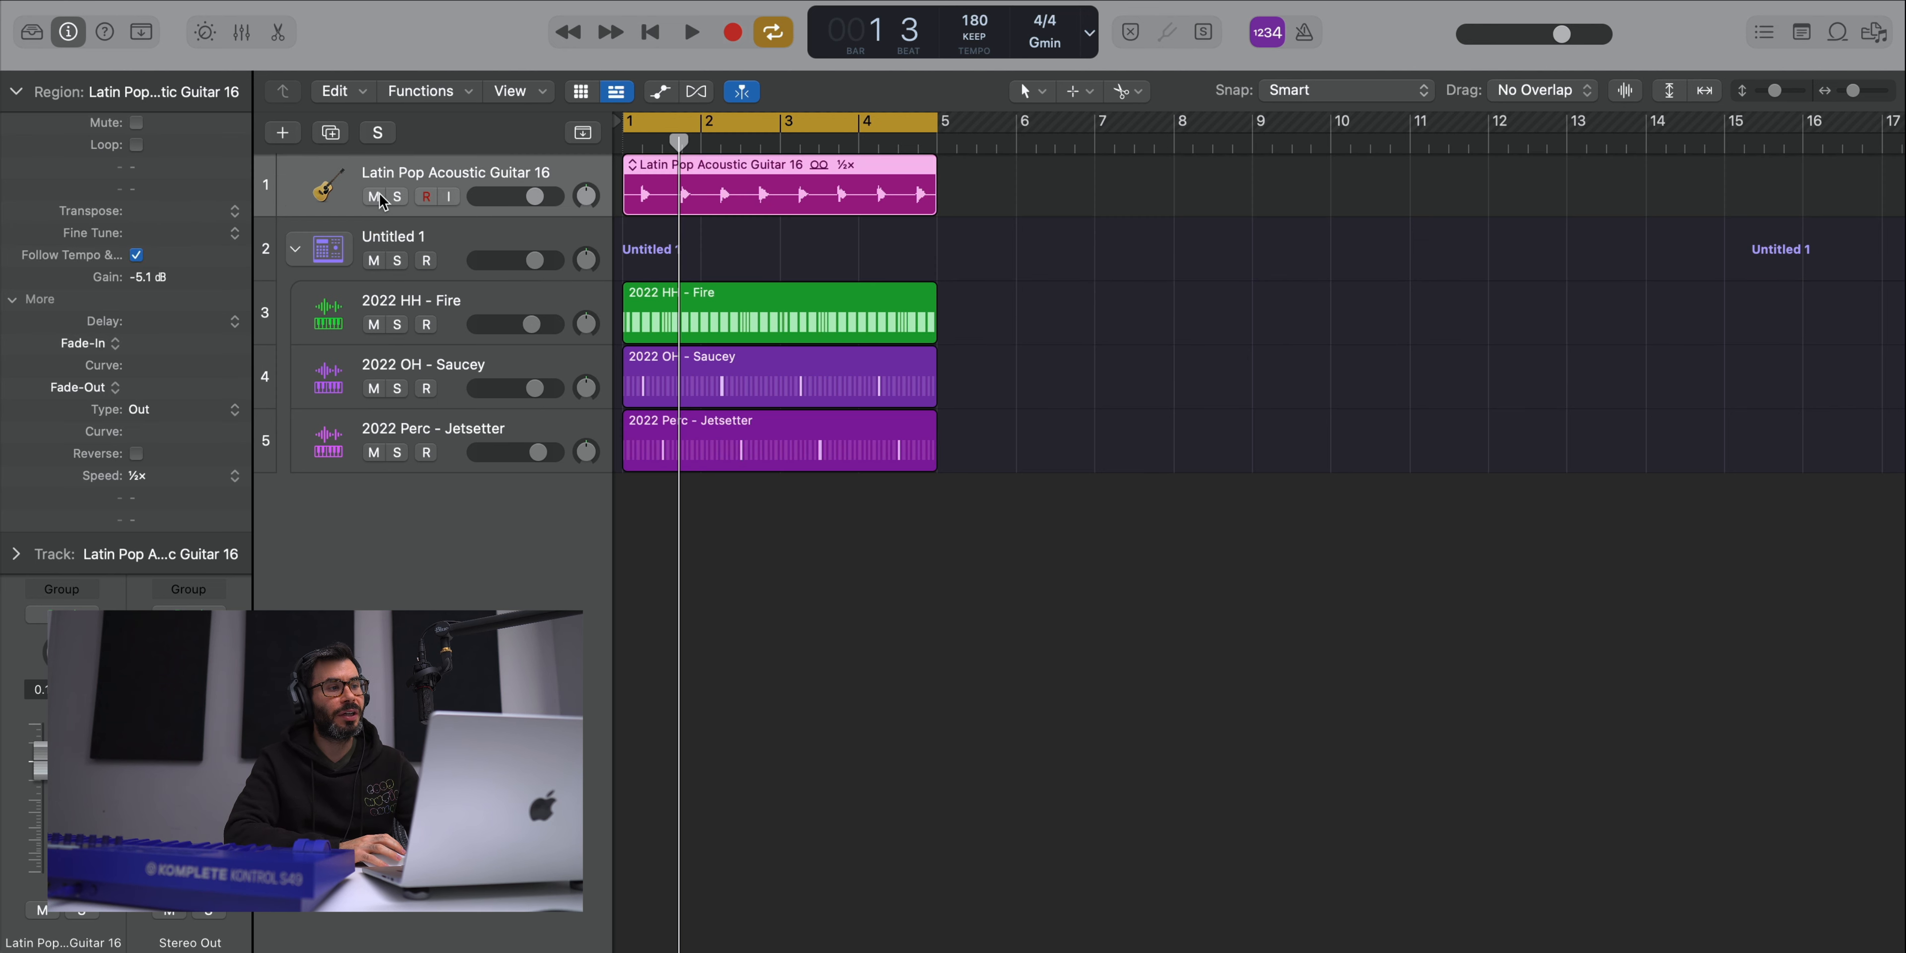
{"action": "left_click", "coordinate": [397, 197]}
{"action": "key", "text": "space"}
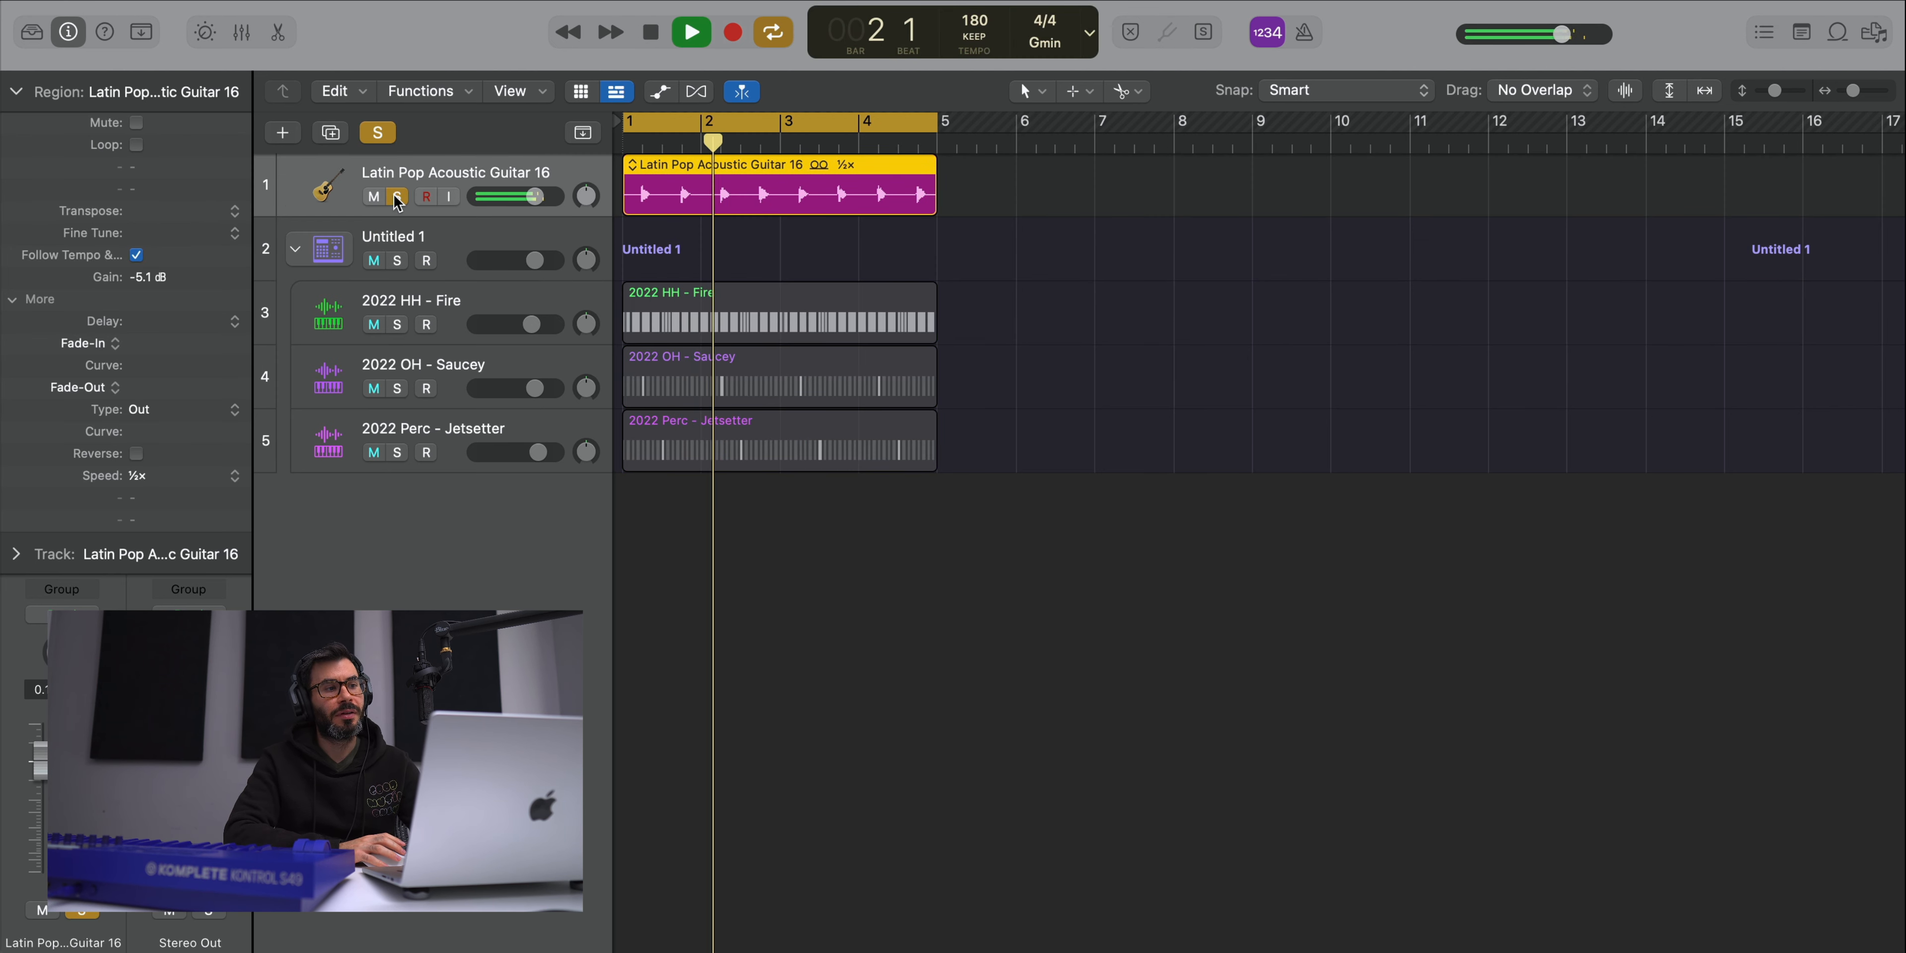
{"action": "key", "text": "space"}
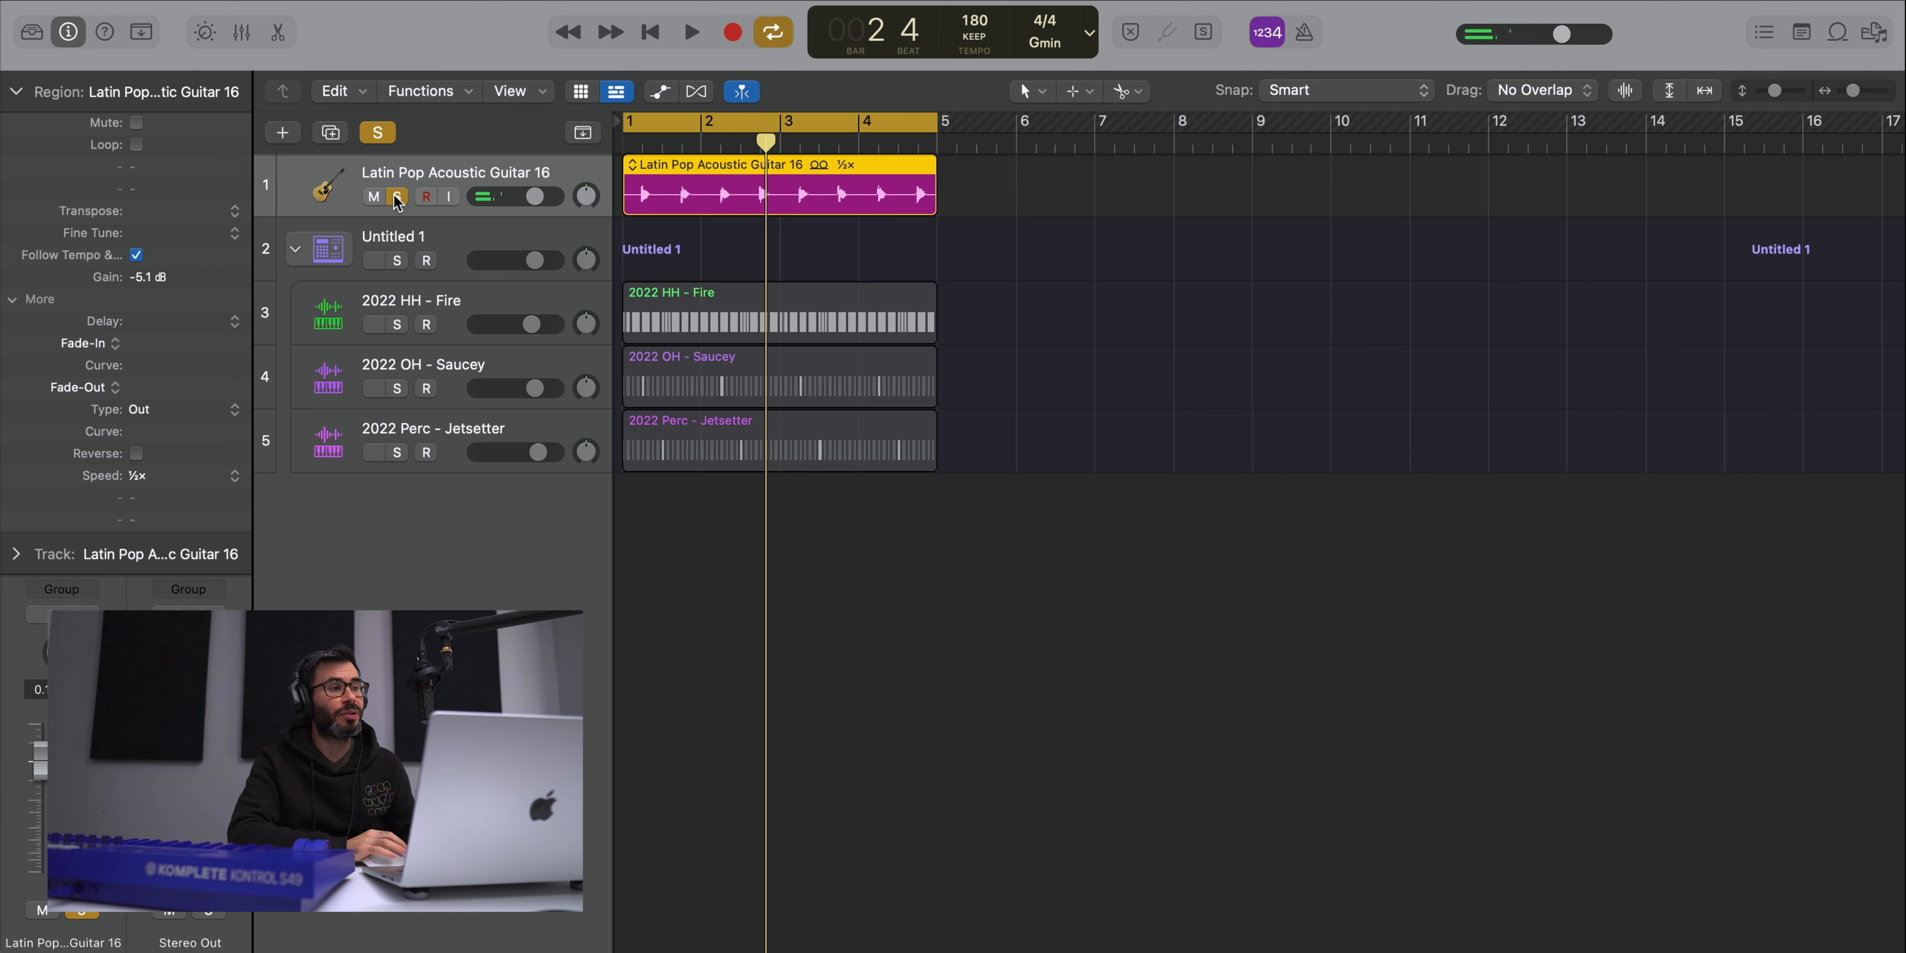
{"action": "left_click", "coordinate": [397, 197]}
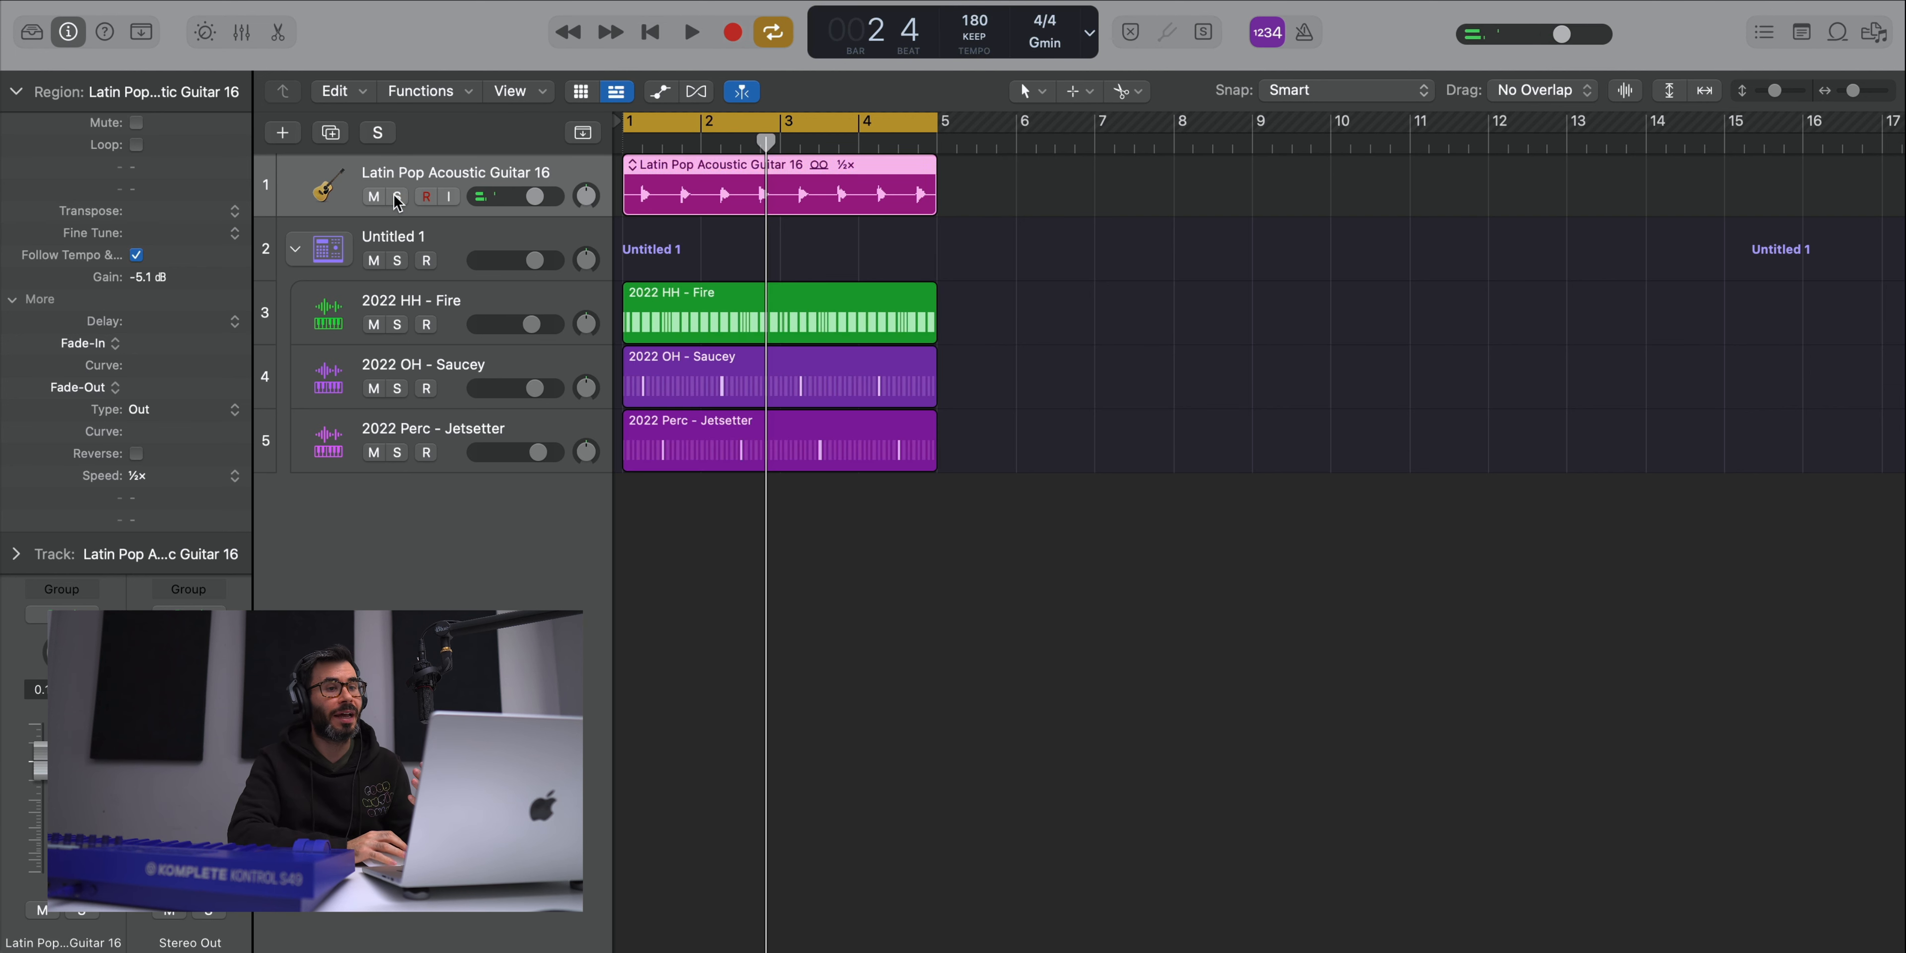
- Open the Loop Browser and audition the Latin Pop Acoustic Guitar 14 and 13 loops
{"action": "left_click", "coordinate": [1838, 33]}
{"action": "left_click", "coordinate": [1595, 754]}
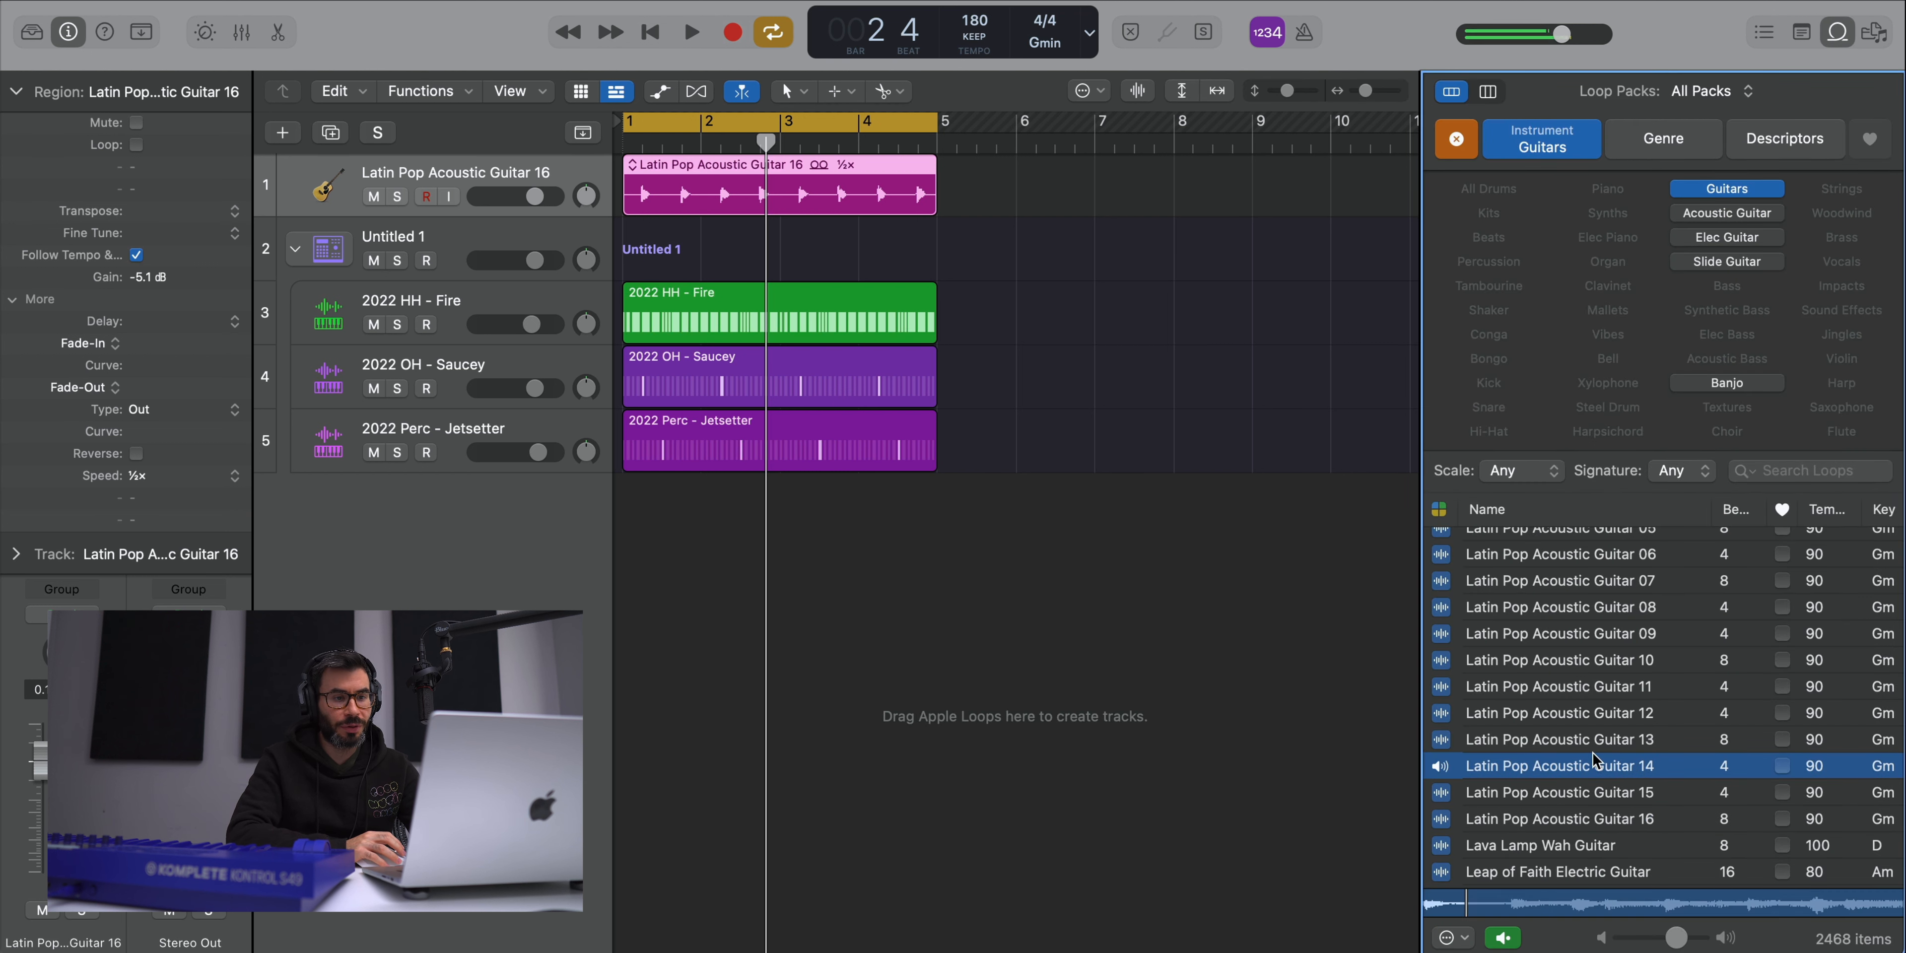
{"action": "left_click", "coordinate": [1588, 728]}
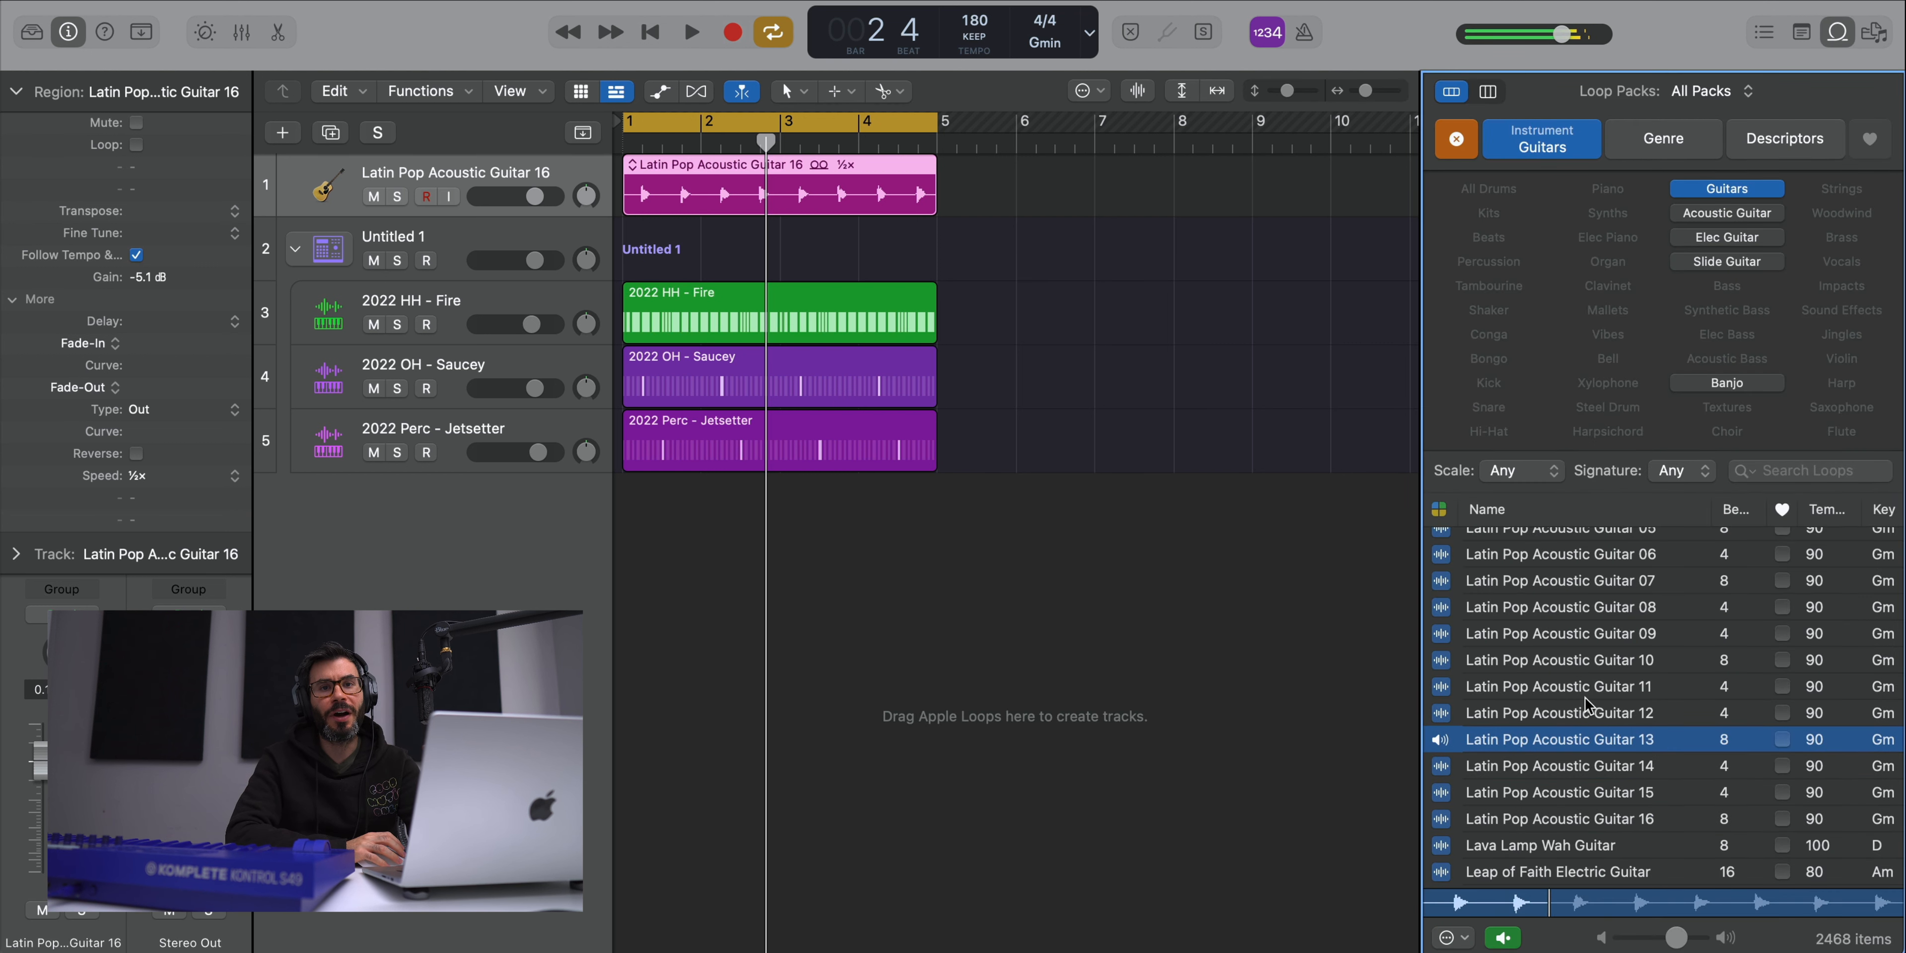
{"action": "scroll", "coordinate": [1598, 717], "scroll_direction": "down", "scroll_amount": 15}
{"action": "scroll", "coordinate": [1609, 735], "scroll_direction": "down", "scroll_amount": 5}
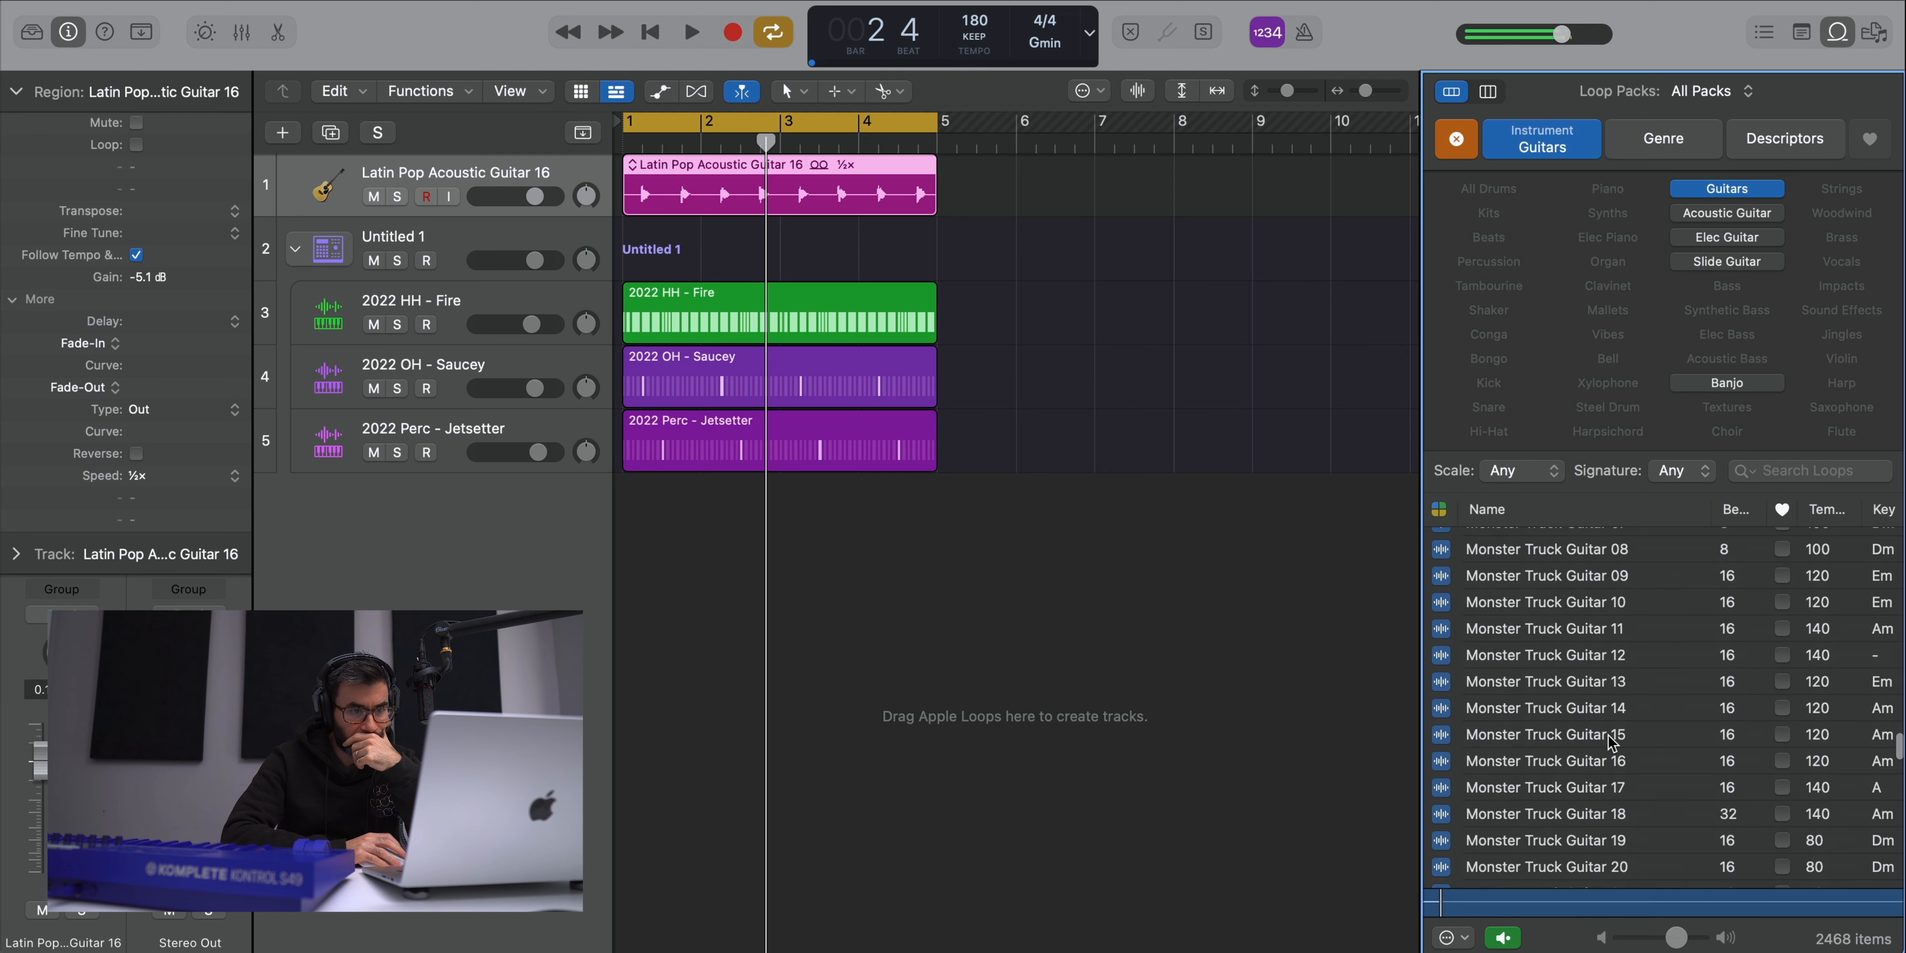
- Solo and play the Latin Pop Acoustic Guitar 16 track while auditioning guitar loops from Monster Truck through New Attitude Electric against it
{"action": "left_click", "coordinate": [398, 196]}
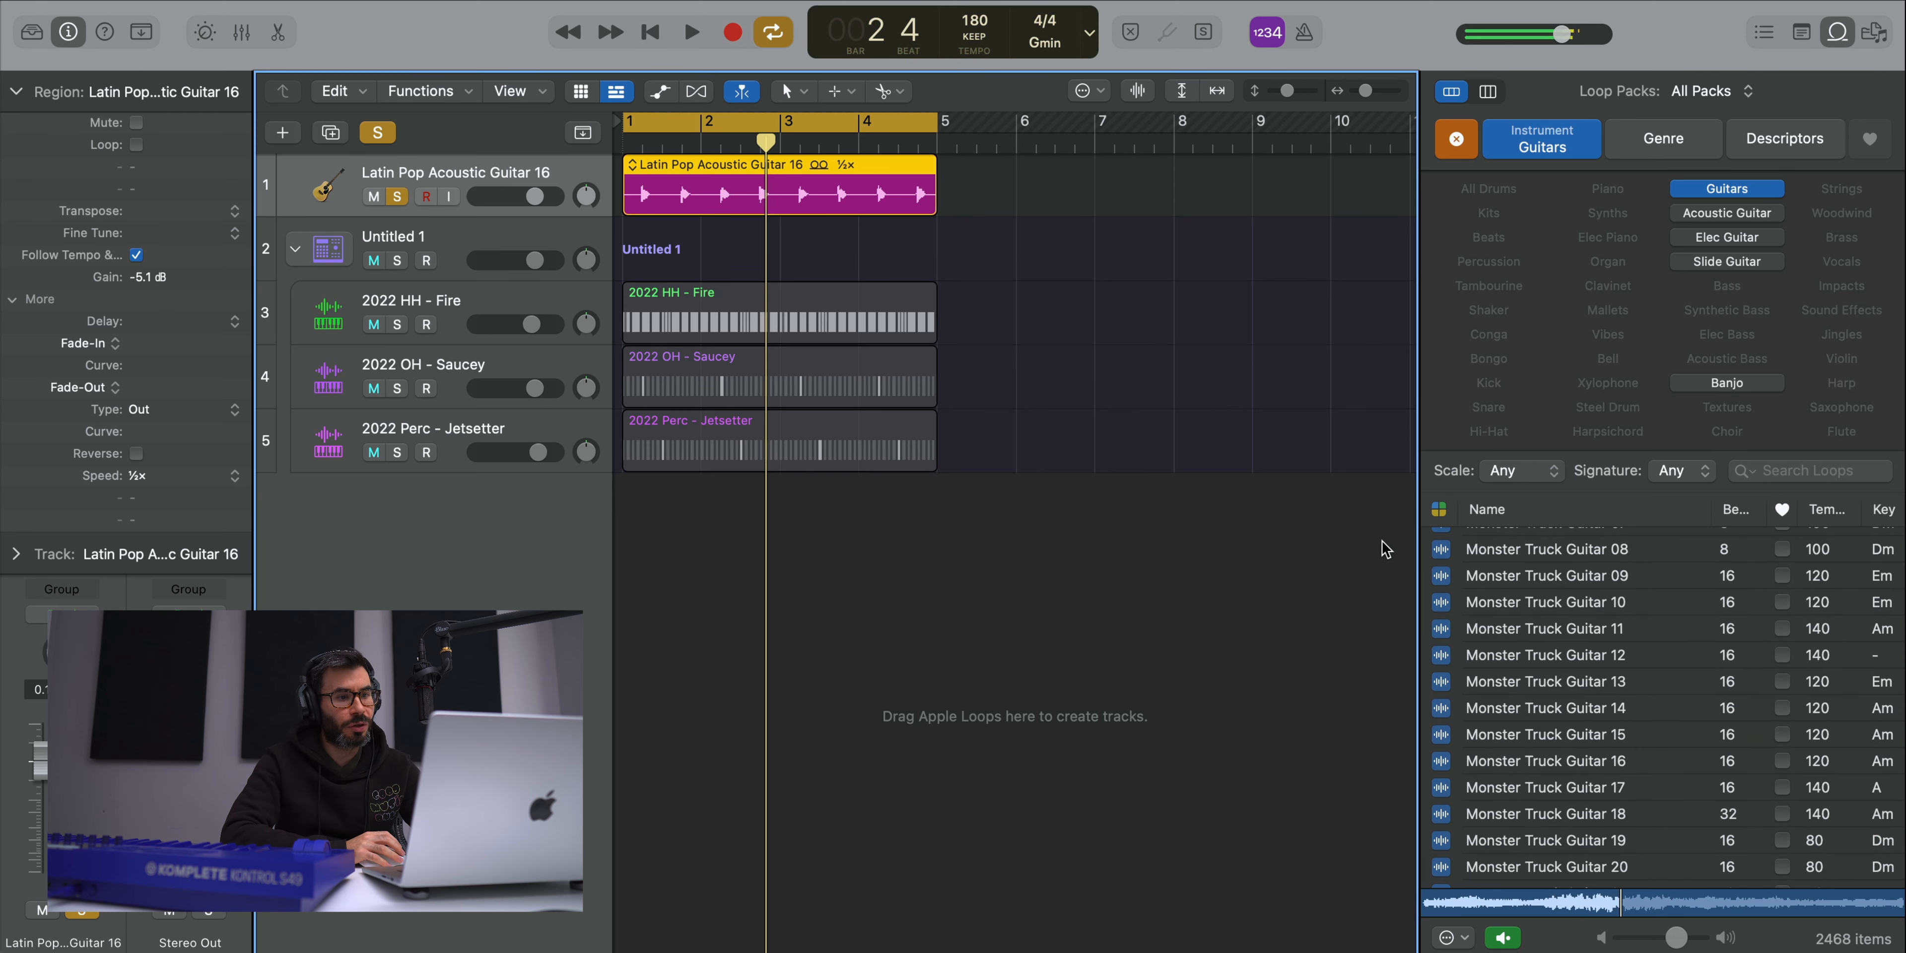
{"action": "key", "text": "space"}
{"action": "left_click", "coordinate": [1550, 688]}
{"action": "scroll", "coordinate": [1534, 718], "scroll_direction": "down", "scroll_amount": 5}
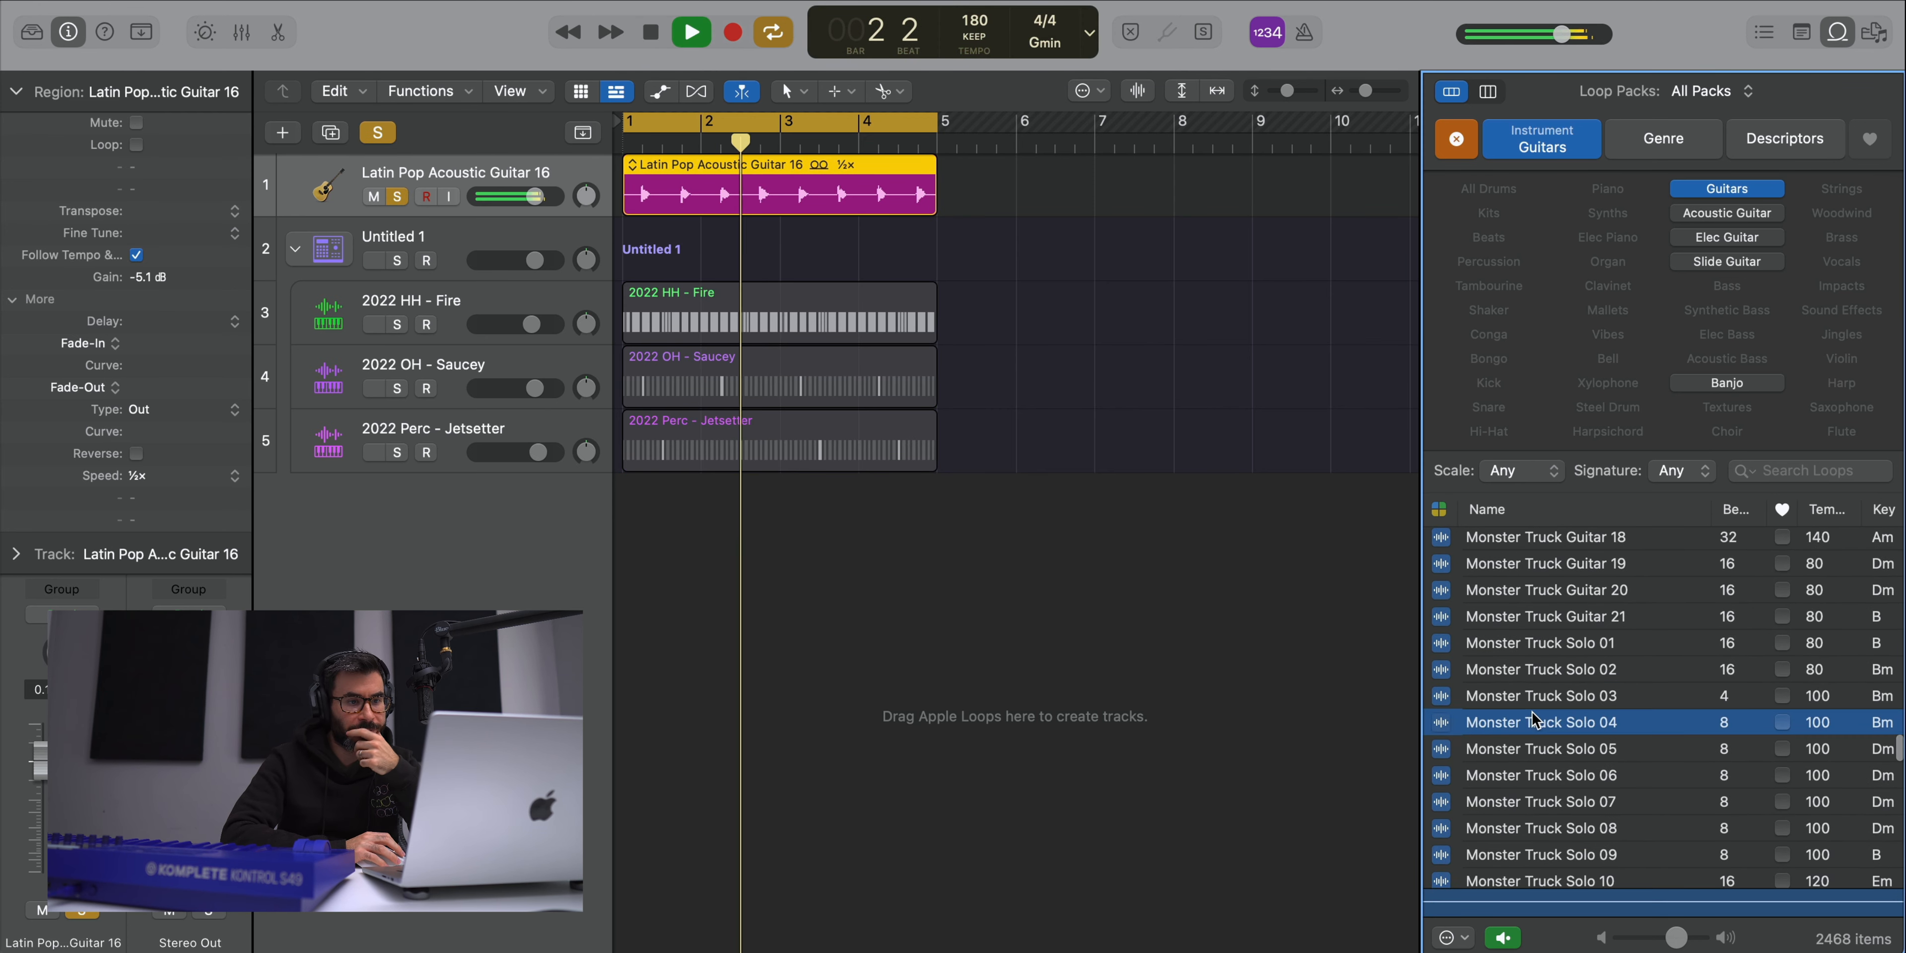
{"action": "scroll", "coordinate": [1533, 718], "scroll_direction": "down", "scroll_amount": 5}
{"action": "left_click", "coordinate": [1534, 718]}
{"action": "scroll", "coordinate": [1534, 718], "scroll_direction": "down", "scroll_amount": 5}
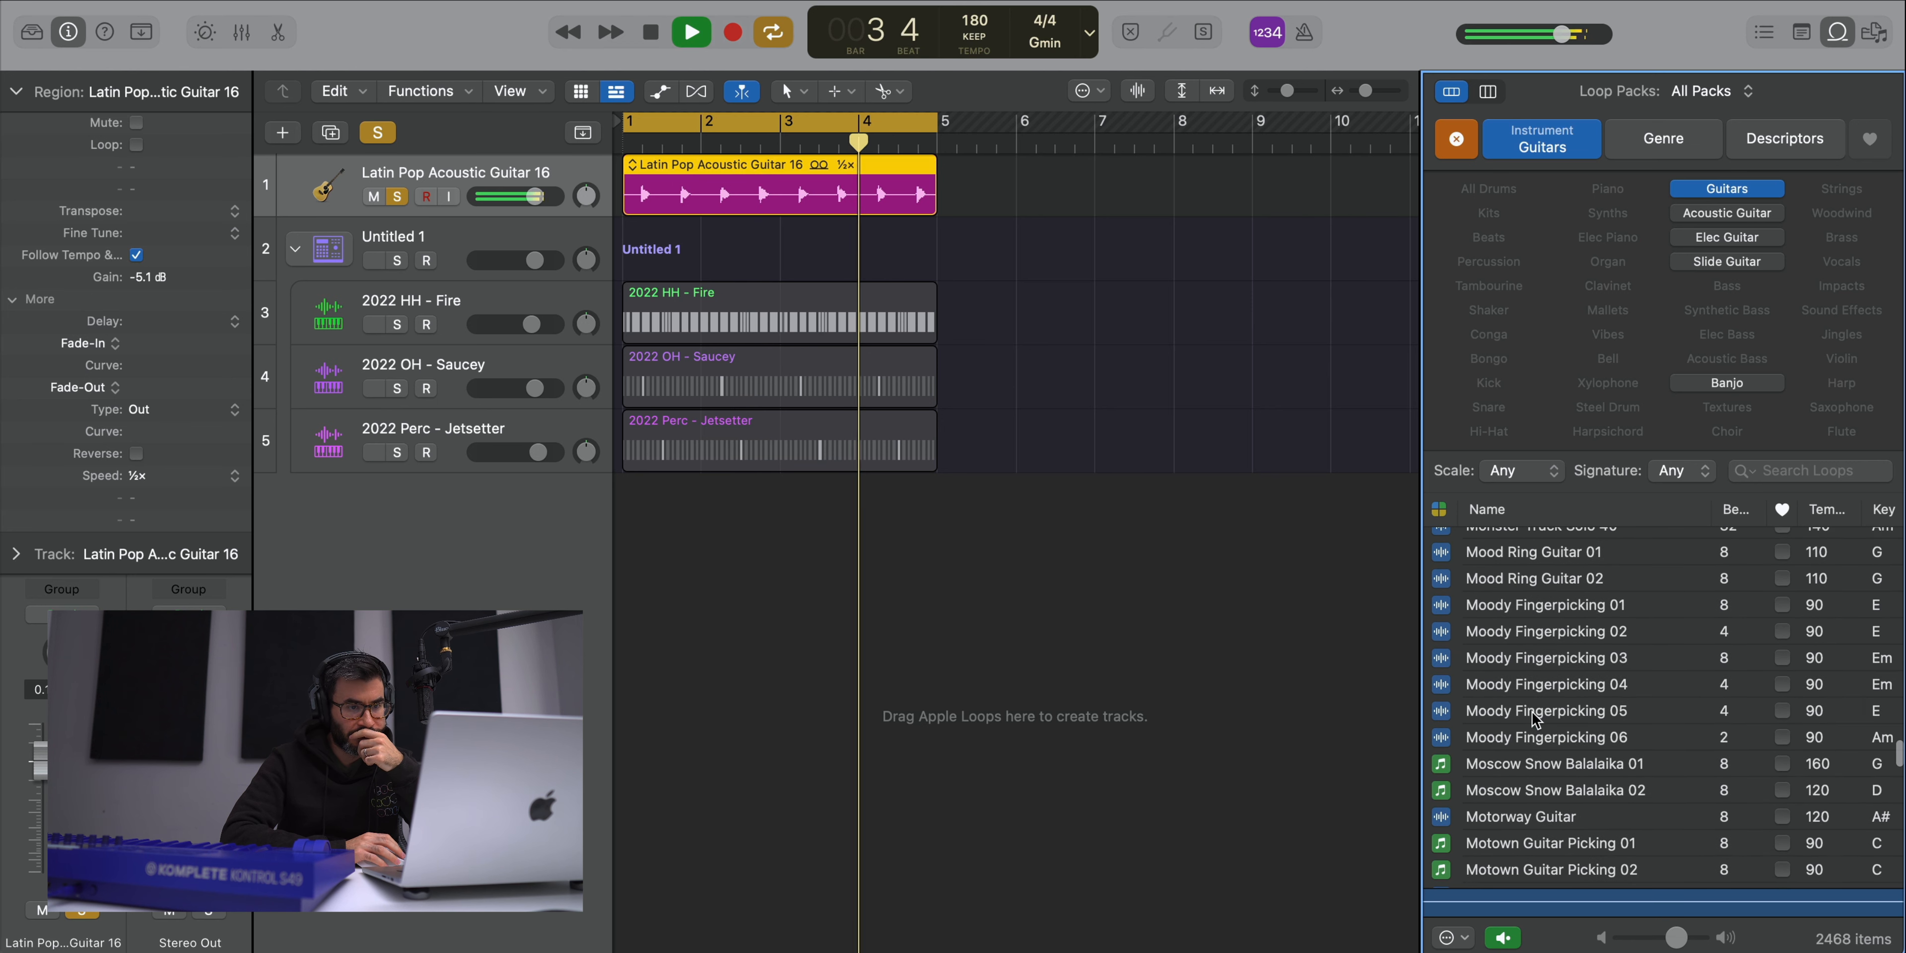
{"action": "left_click", "coordinate": [1534, 718]}
{"action": "scroll", "coordinate": [1534, 718], "scroll_direction": "down", "scroll_amount": 5}
{"action": "left_click", "coordinate": [1534, 718]}
{"action": "scroll", "coordinate": [1533, 718], "scroll_direction": "down", "scroll_amount": 2}
{"action": "scroll", "coordinate": [1533, 712], "scroll_direction": "down", "scroll_amount": 5}
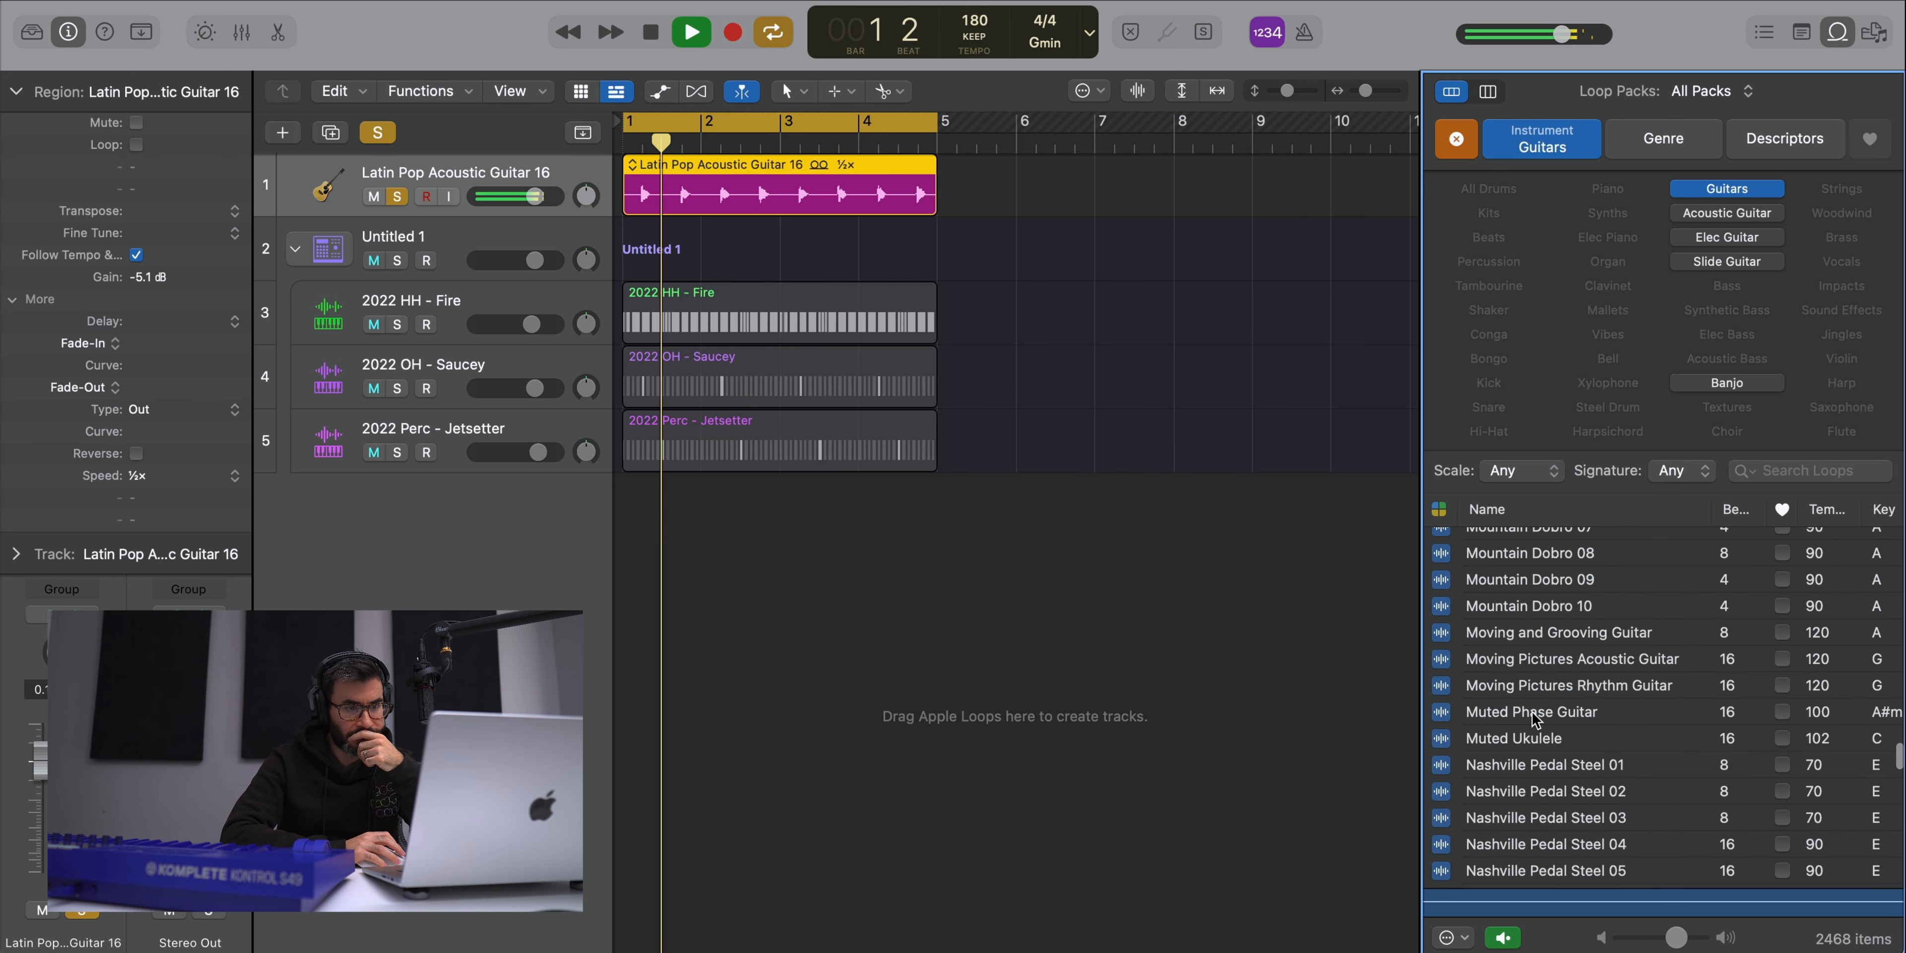
{"action": "left_click", "coordinate": [1514, 735]}
{"action": "scroll", "coordinate": [1513, 734], "scroll_direction": "down", "scroll_amount": 5}
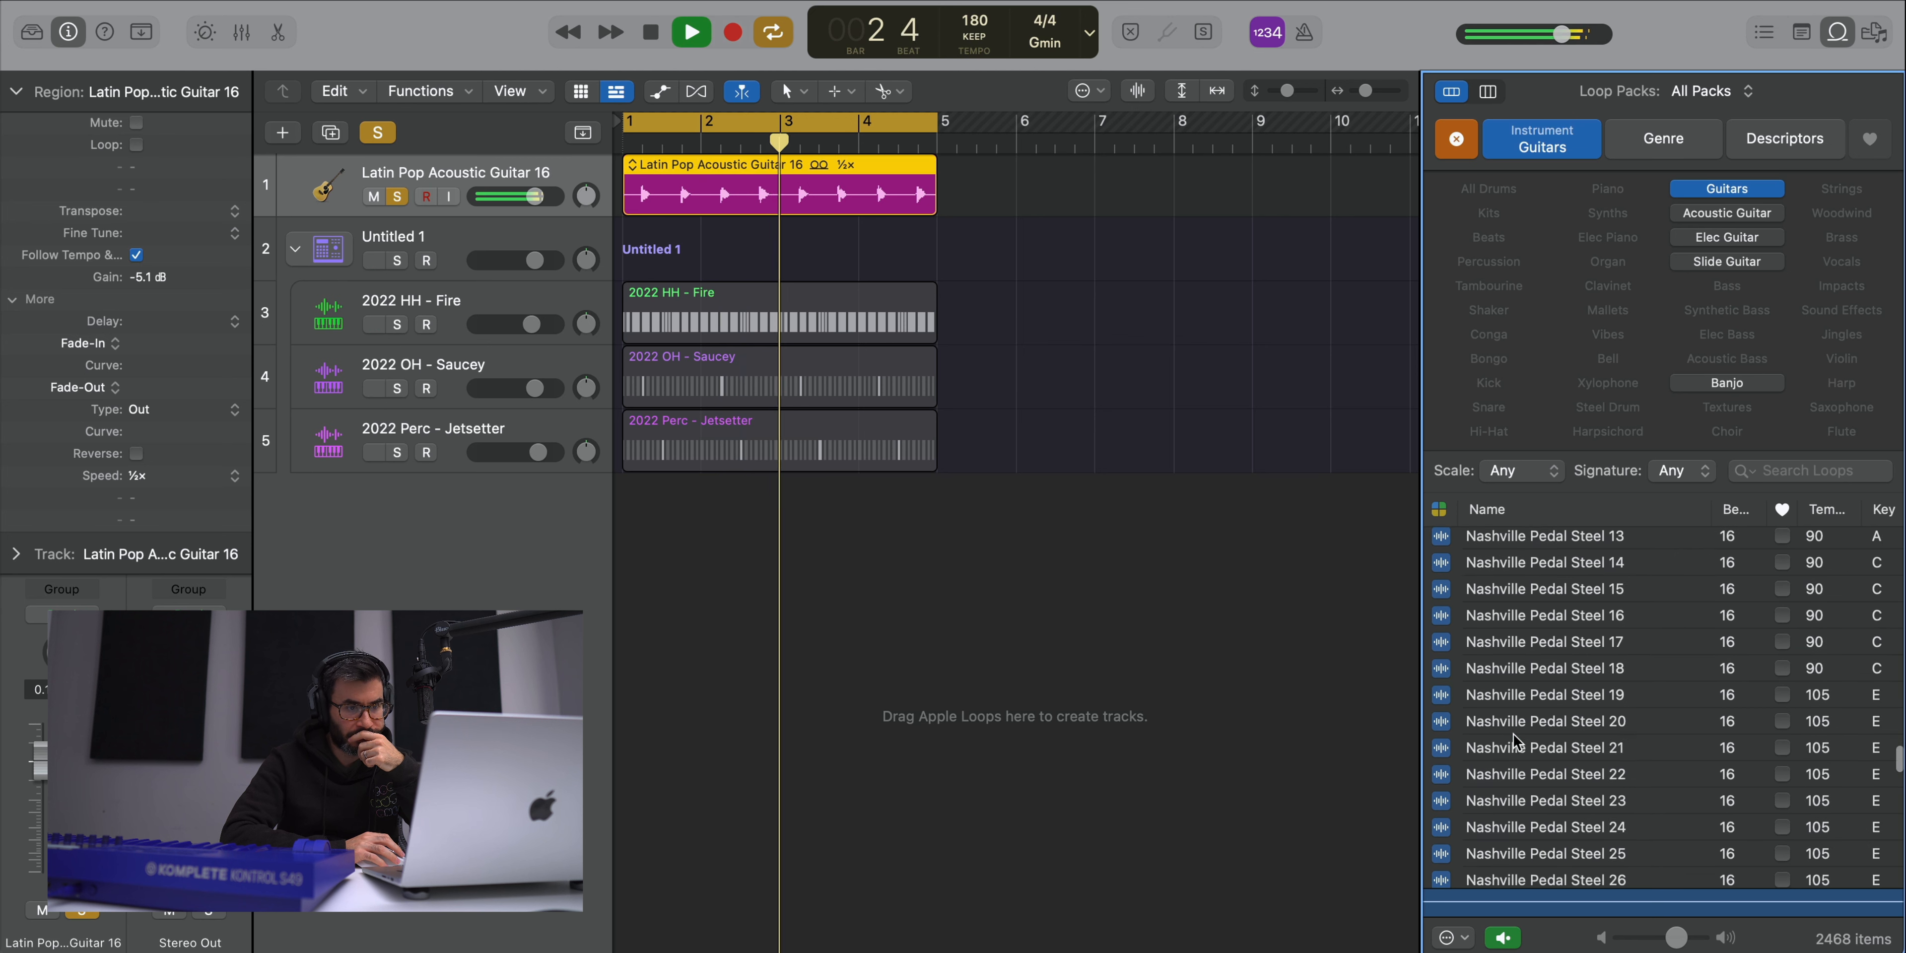
{"action": "left_click", "coordinate": [1513, 734]}
{"action": "scroll", "coordinate": [1513, 734], "scroll_direction": "down", "scroll_amount": 5}
{"action": "left_click", "coordinate": [1513, 734]}
{"action": "scroll", "coordinate": [1513, 734], "scroll_direction": "down", "scroll_amount": 5}
{"action": "left_click", "coordinate": [1513, 734]}
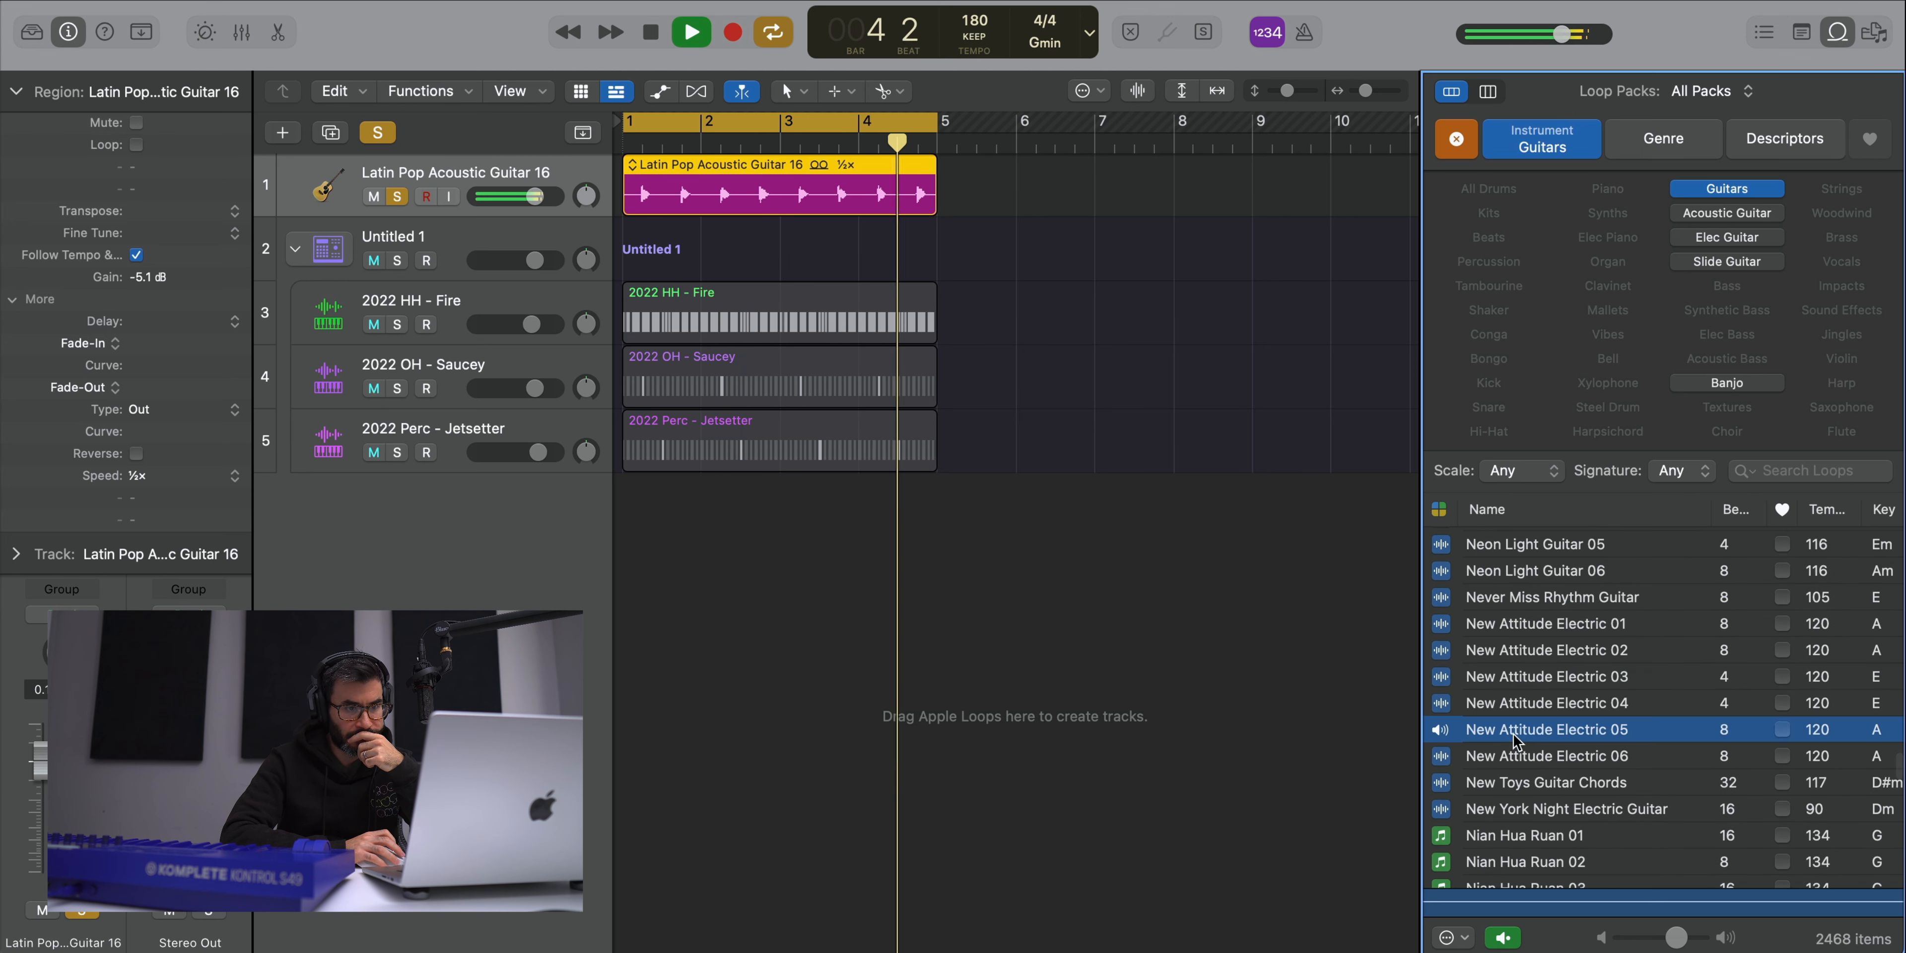
{"action": "scroll", "coordinate": [1513, 734], "scroll_direction": "down", "scroll_amount": 5}
{"action": "left_click", "coordinate": [1513, 734]}
{"action": "scroll", "coordinate": [1513, 734], "scroll_direction": "down", "scroll_amount": 5}
{"action": "scroll", "coordinate": [1513, 736], "scroll_direction": "down", "scroll_amount": 3}
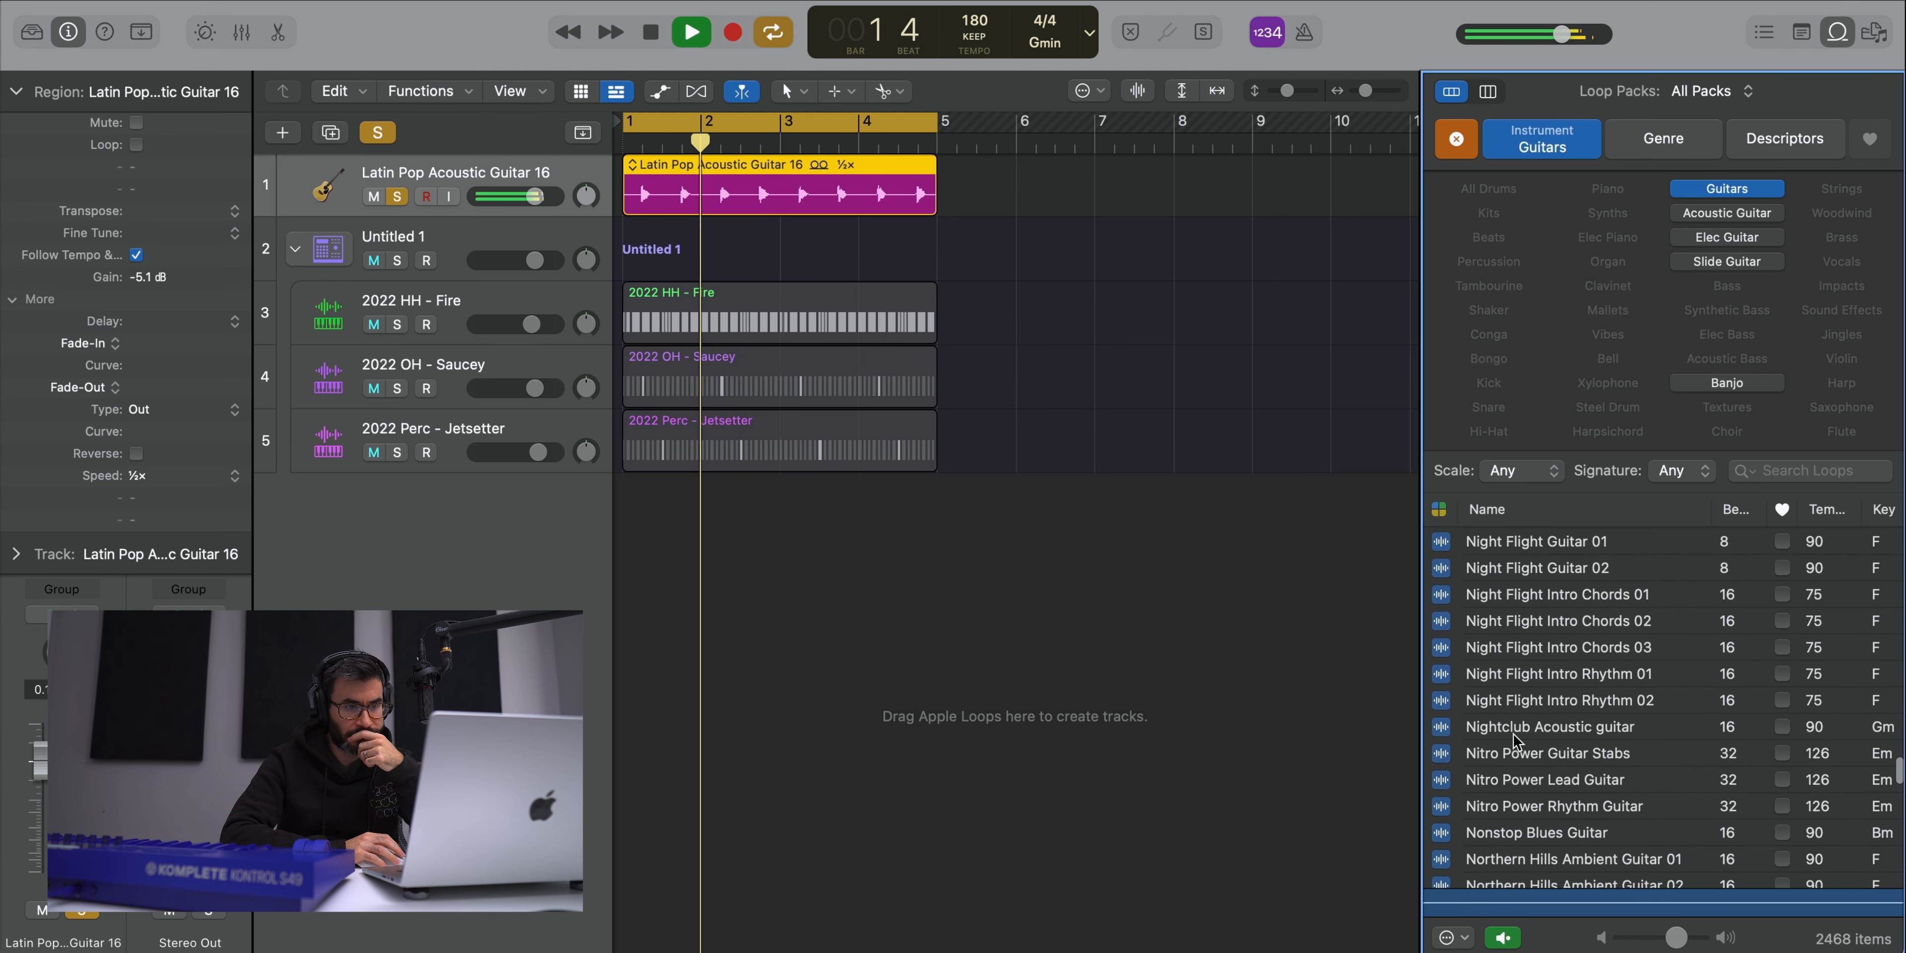
- Audition Northside Bridge Guitar, NuJazz Jam Guitar 03 and Nylon Spanish Guitar against the soloed guitar
{"action": "left_click", "coordinate": [1513, 736]}
{"action": "scroll", "coordinate": [1513, 736], "scroll_direction": "down", "scroll_amount": 5}
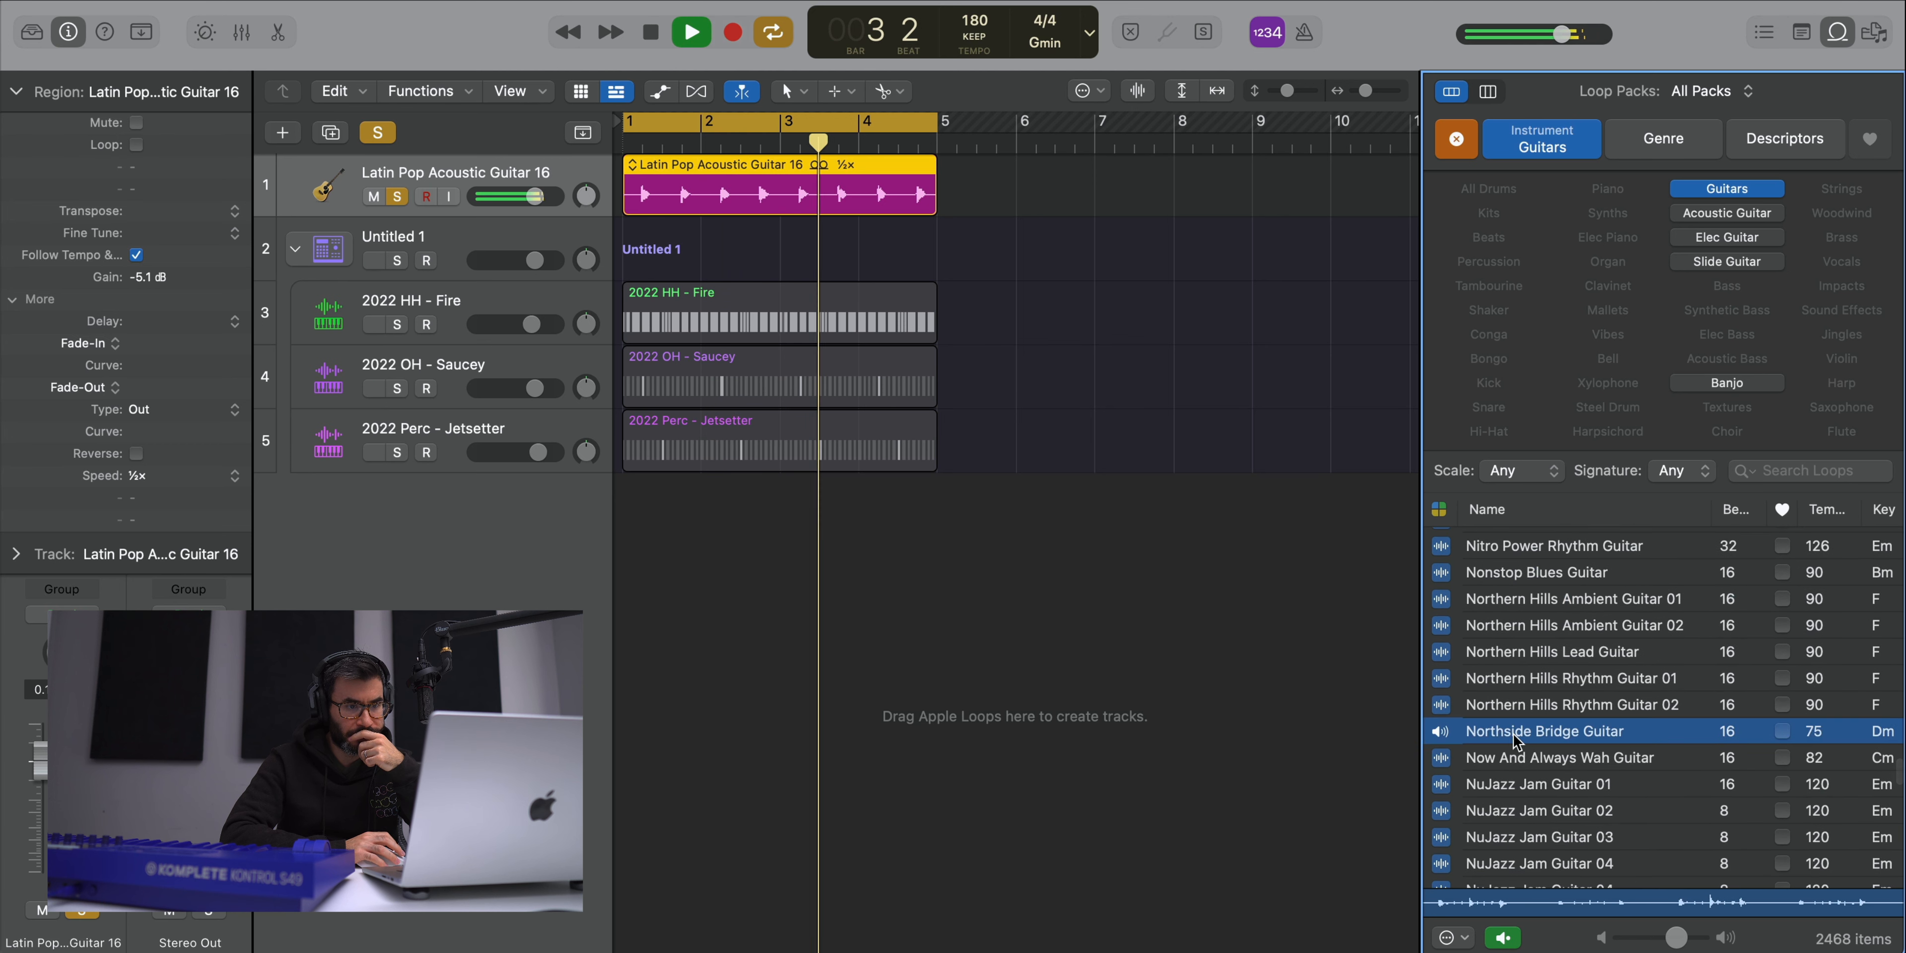
{"action": "left_click", "coordinate": [1513, 734]}
{"action": "scroll", "coordinate": [1513, 734], "scroll_direction": "down", "scroll_amount": 5}
{"action": "scroll", "coordinate": [1513, 735], "scroll_direction": "up", "scroll_amount": 3}
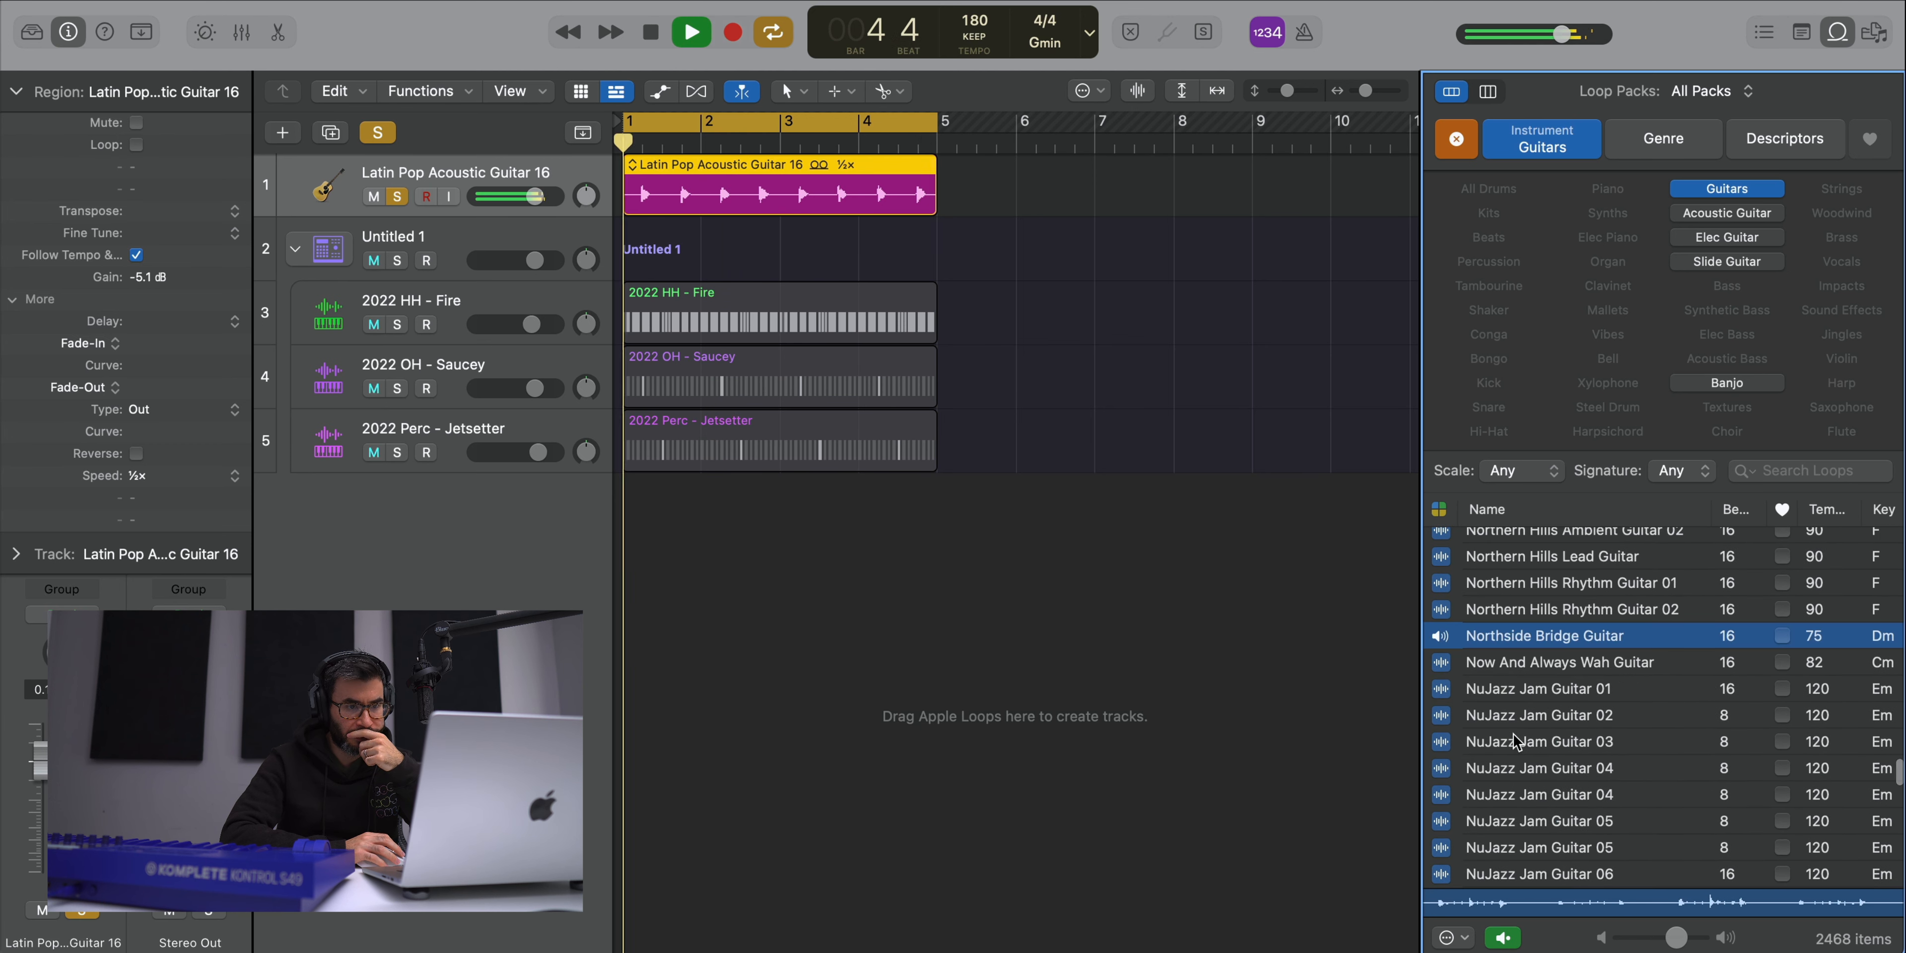
{"action": "left_click", "coordinate": [1513, 740]}
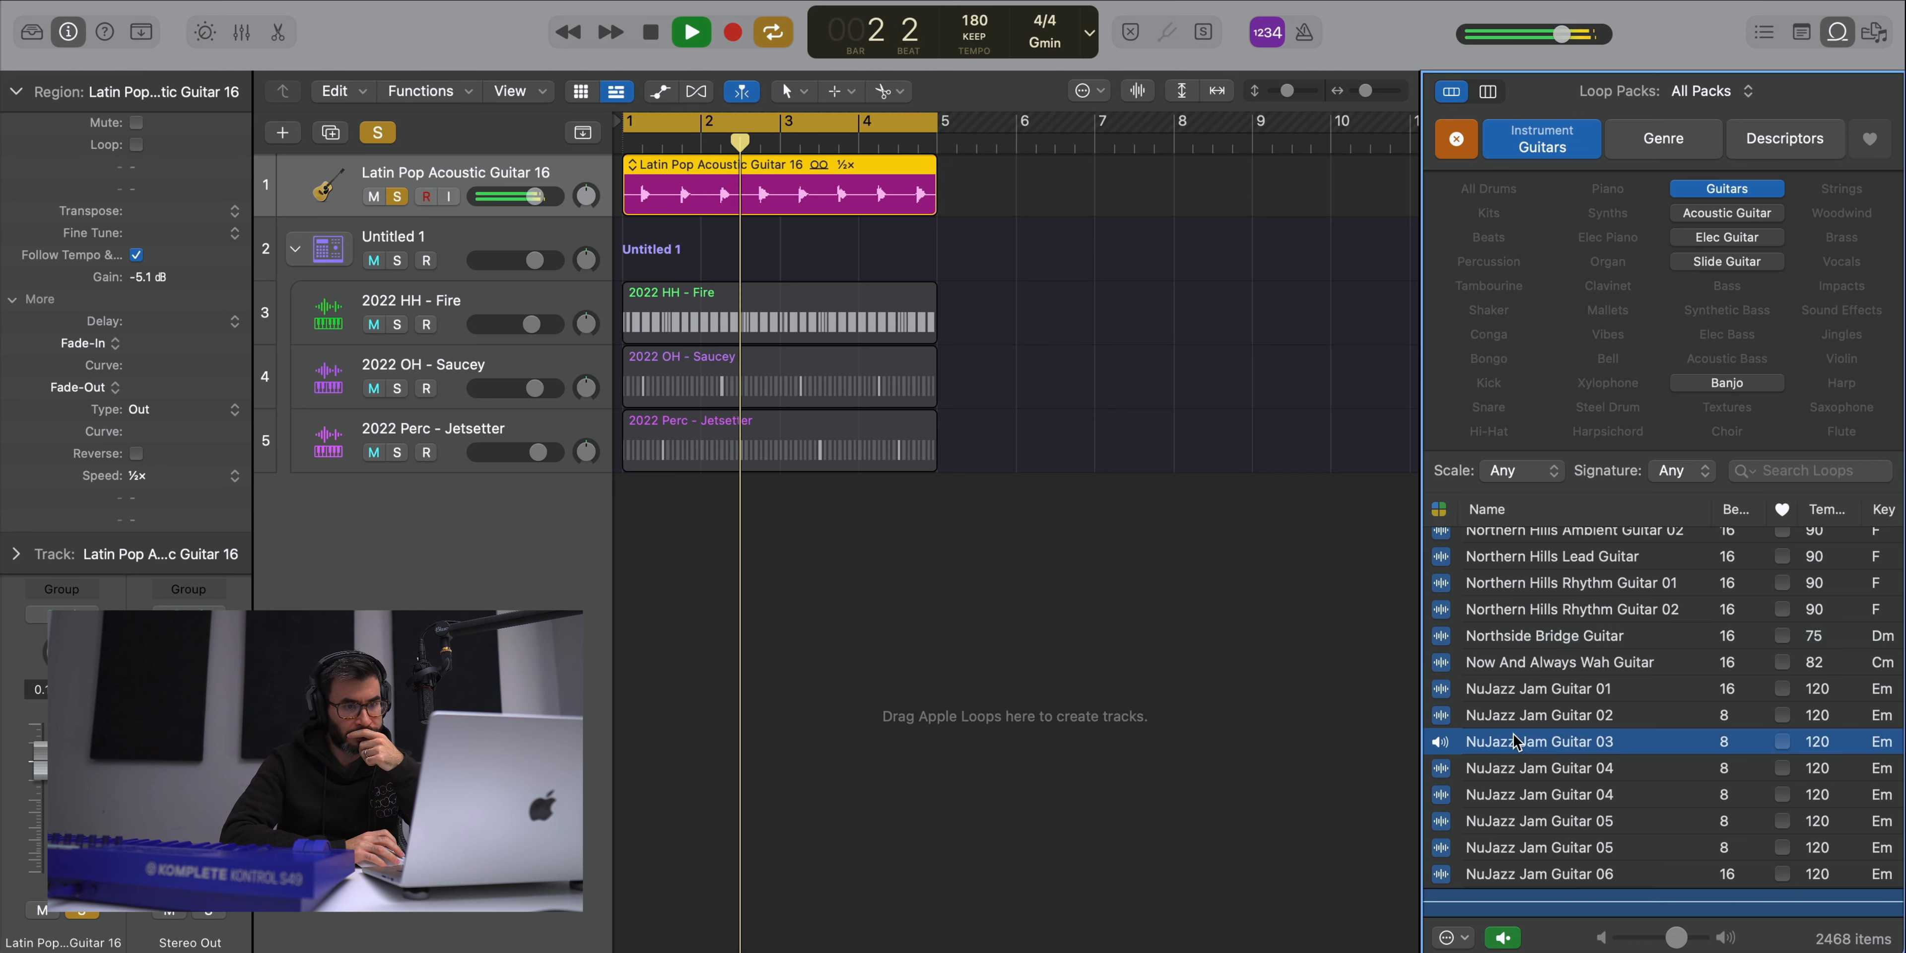
{"action": "scroll", "coordinate": [1512, 740], "scroll_direction": "down", "scroll_amount": 5}
{"action": "scroll", "coordinate": [1513, 740], "scroll_direction": "up", "scroll_amount": 3}
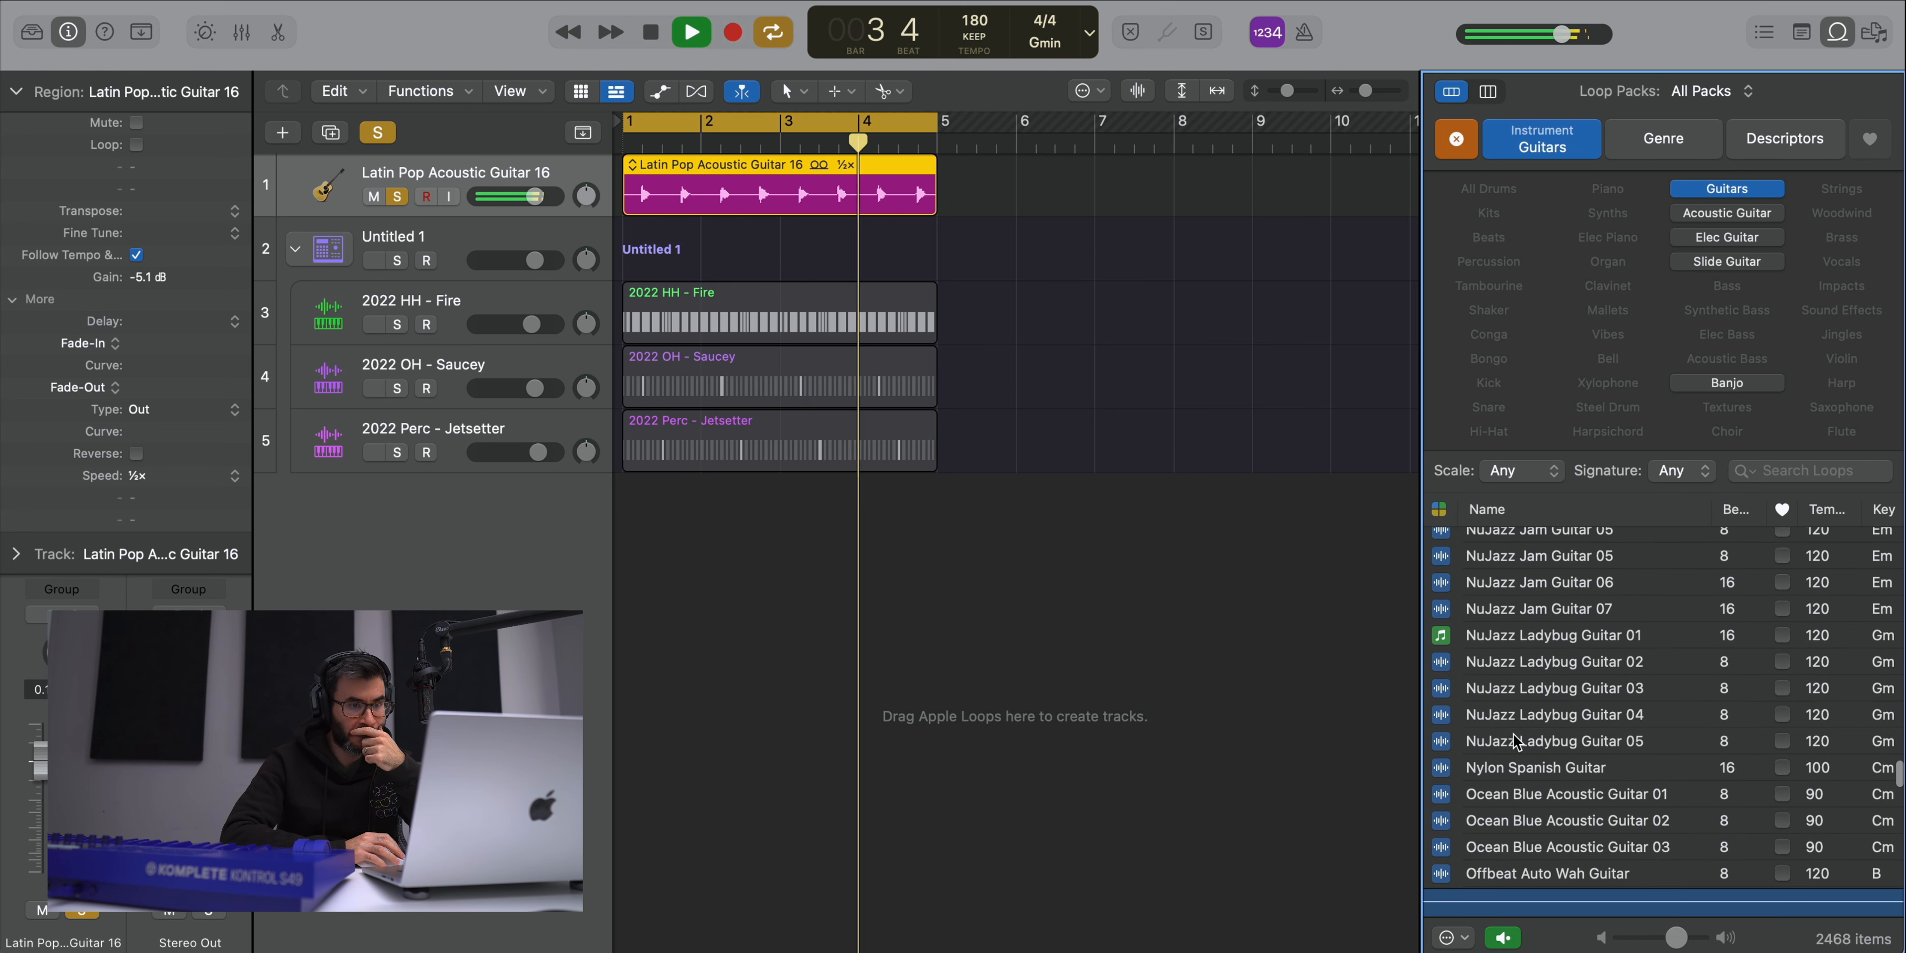
{"action": "scroll", "coordinate": [1513, 740], "scroll_direction": "down", "scroll_amount": 5}
{"action": "scroll", "coordinate": [1513, 740], "scroll_direction": "up", "scroll_amount": 5}
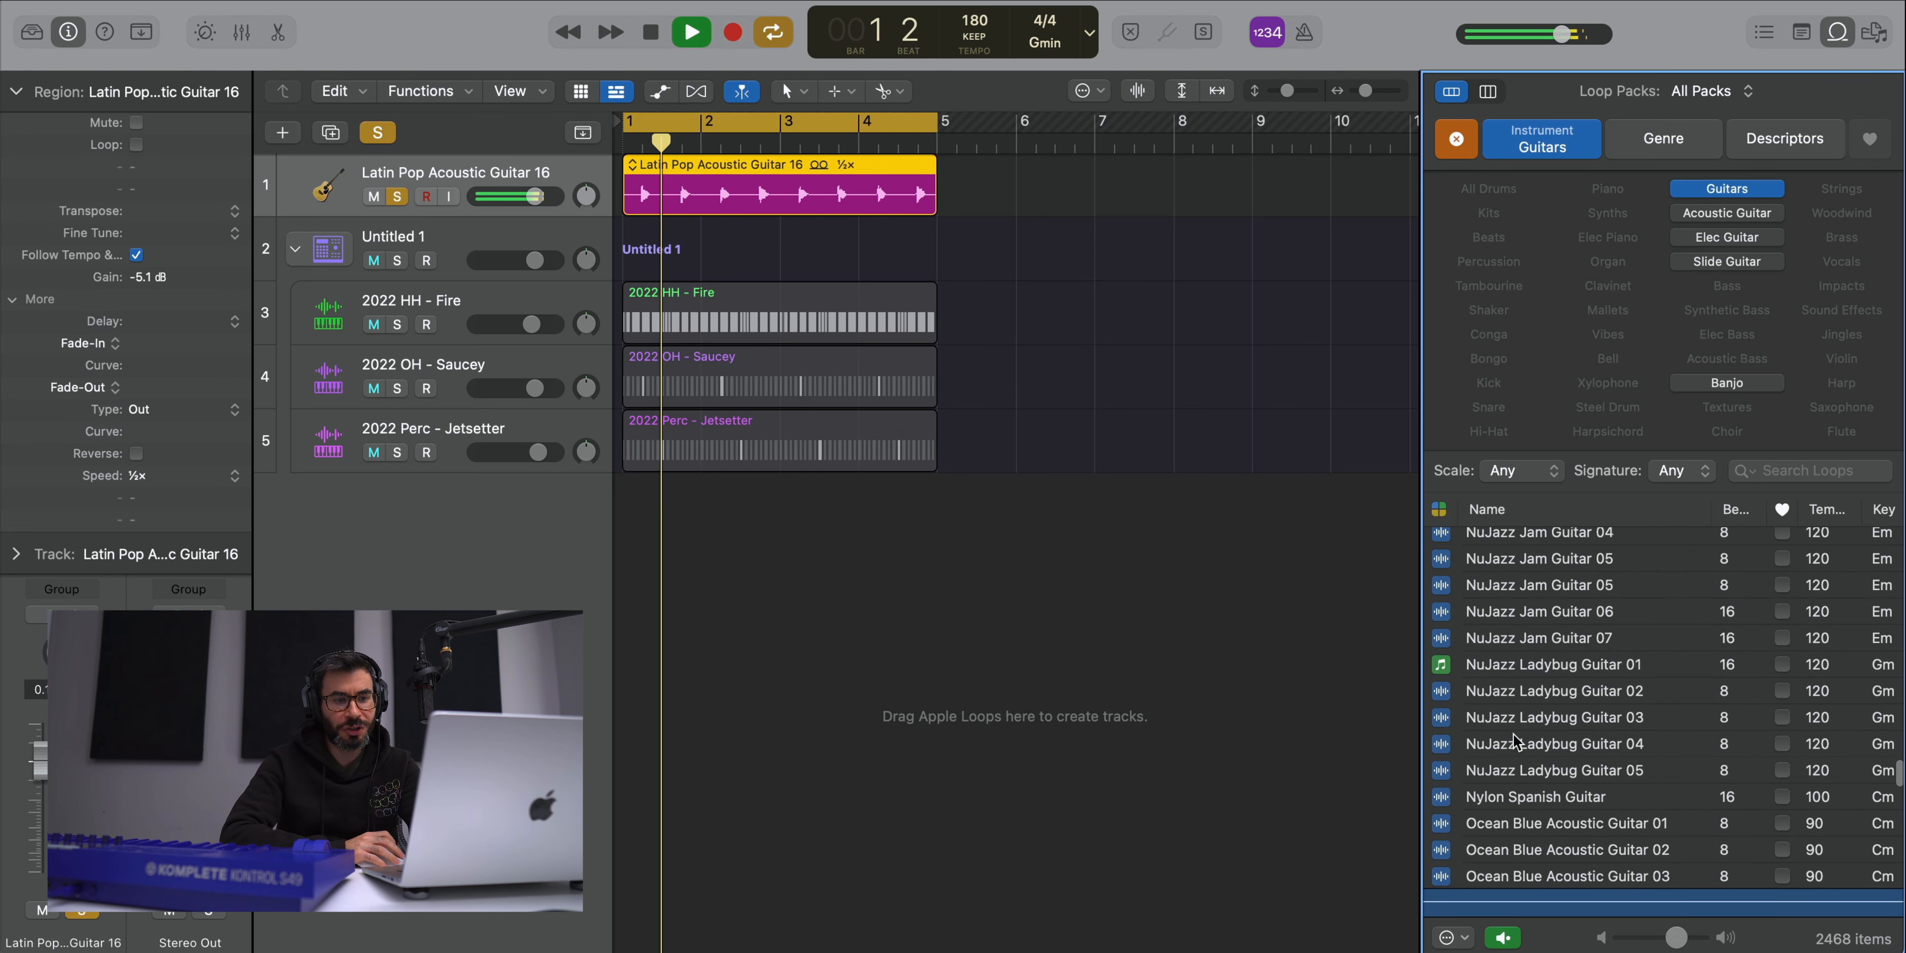
{"action": "scroll", "coordinate": [1517, 710], "scroll_direction": "down", "scroll_amount": 3}
{"action": "left_click", "coordinate": [1520, 675]}
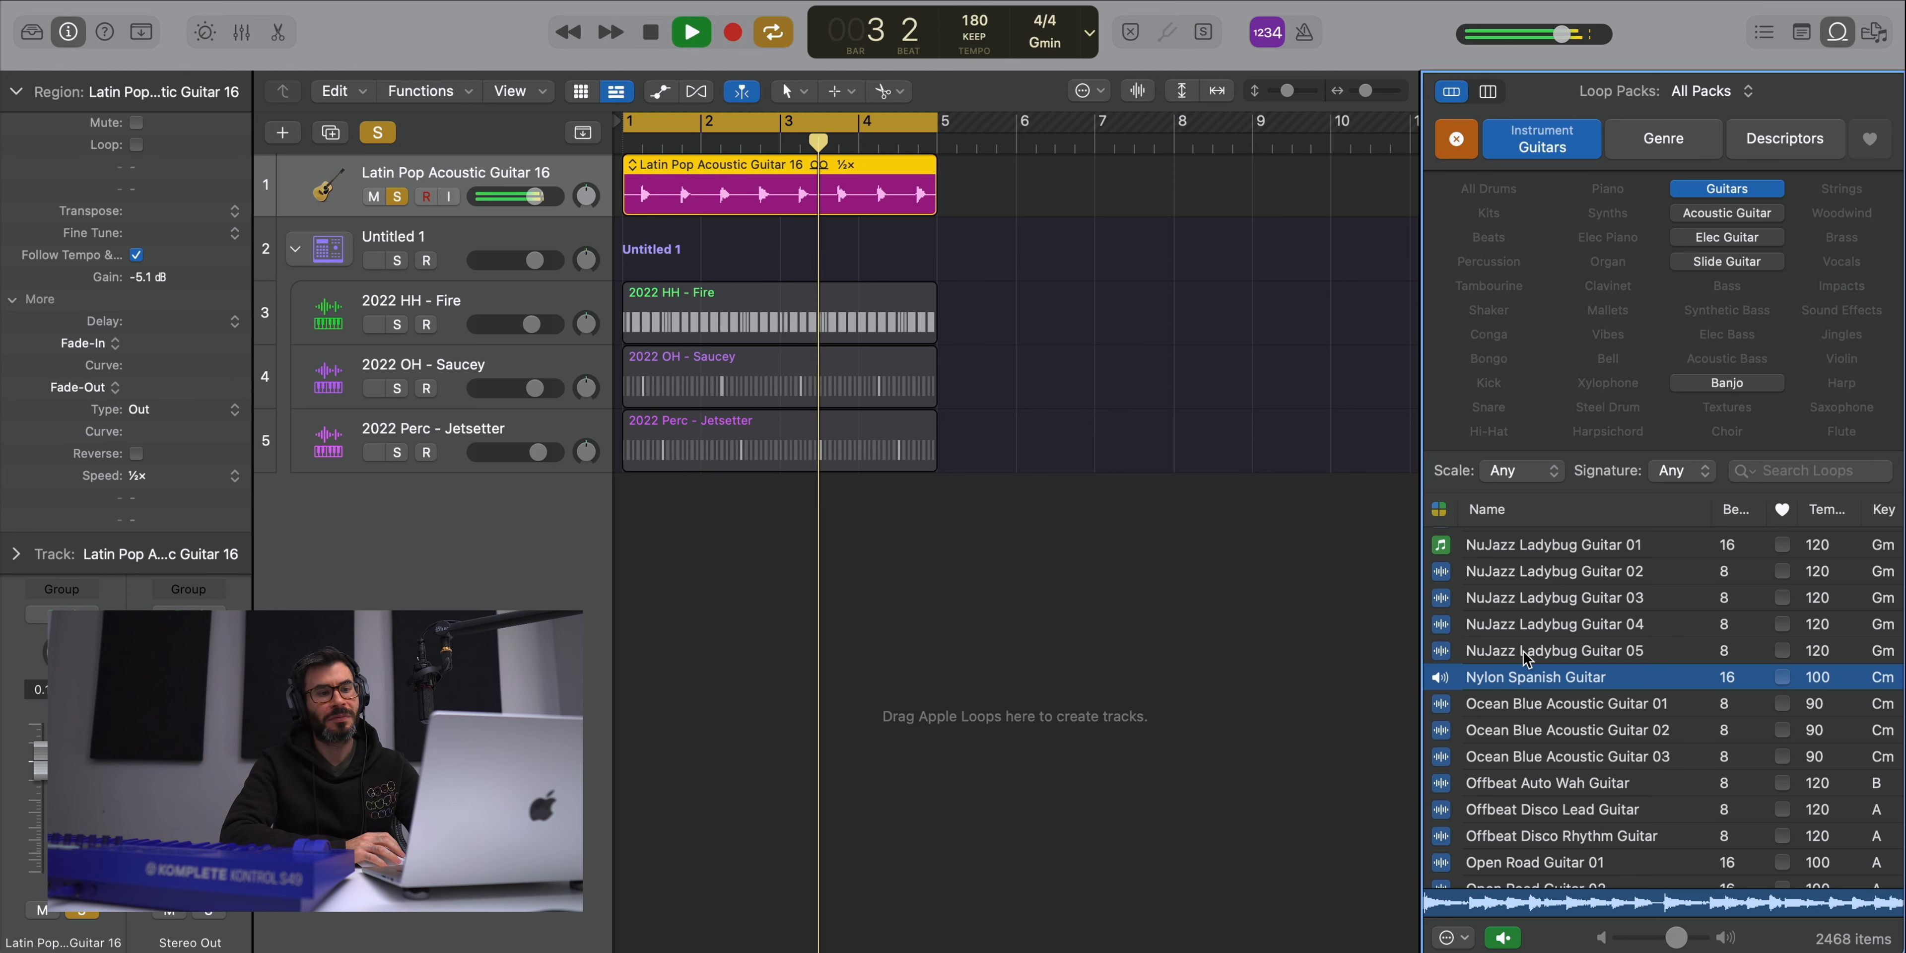
- Add the Nylon Spanish Guitar loop at bar 1 on its own track beneath the Latin guitar, and play both soloed
{"action": "left_click", "coordinate": [1513, 940]}
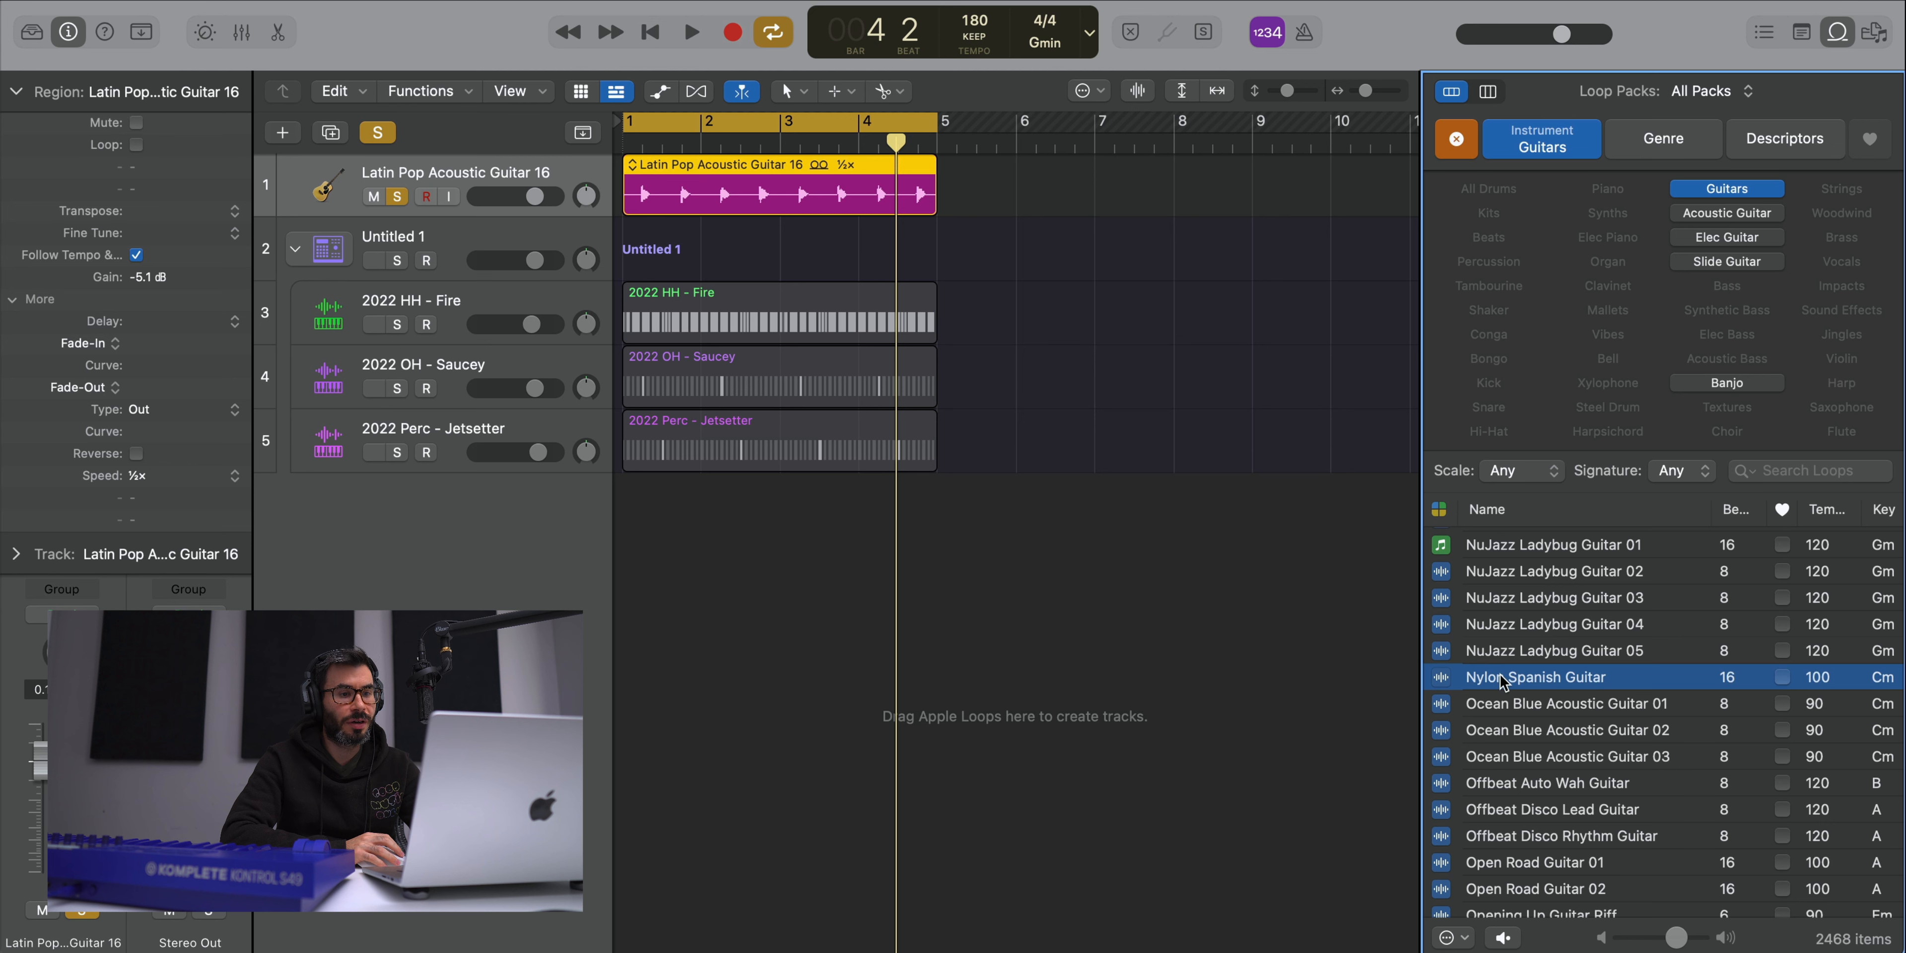
{"action": "left_click_drag", "start_coordinate": [1502, 679], "coordinate": [622, 625]}
{"action": "left_click_drag", "start_coordinate": [481, 495], "coordinate": [481, 235]}
{"action": "left_click", "coordinate": [397, 260]}
{"action": "key", "text": "space"}
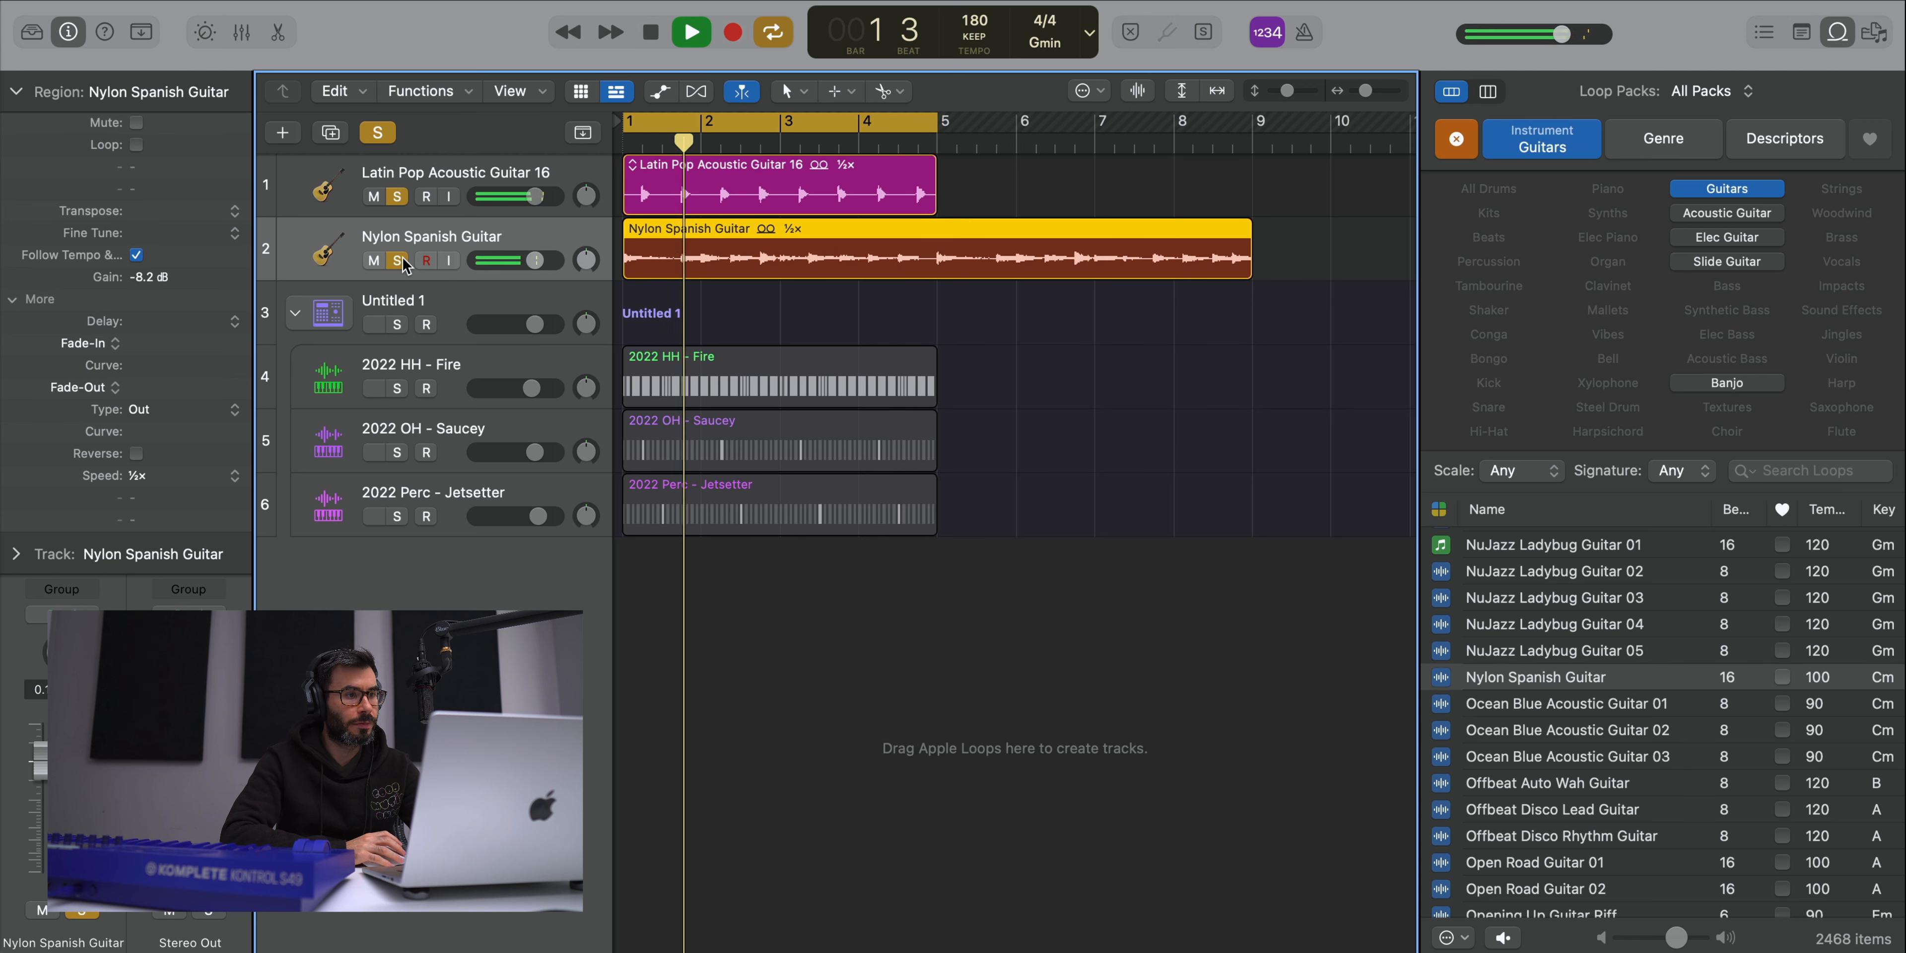
- Repeat the Latin Pop Acoustic Guitar 16 region once from bar 5, and set the cycle range to span all guitar regions
{"action": "left_click", "coordinate": [718, 187]}
{"action": "key", "text": "super+r"}
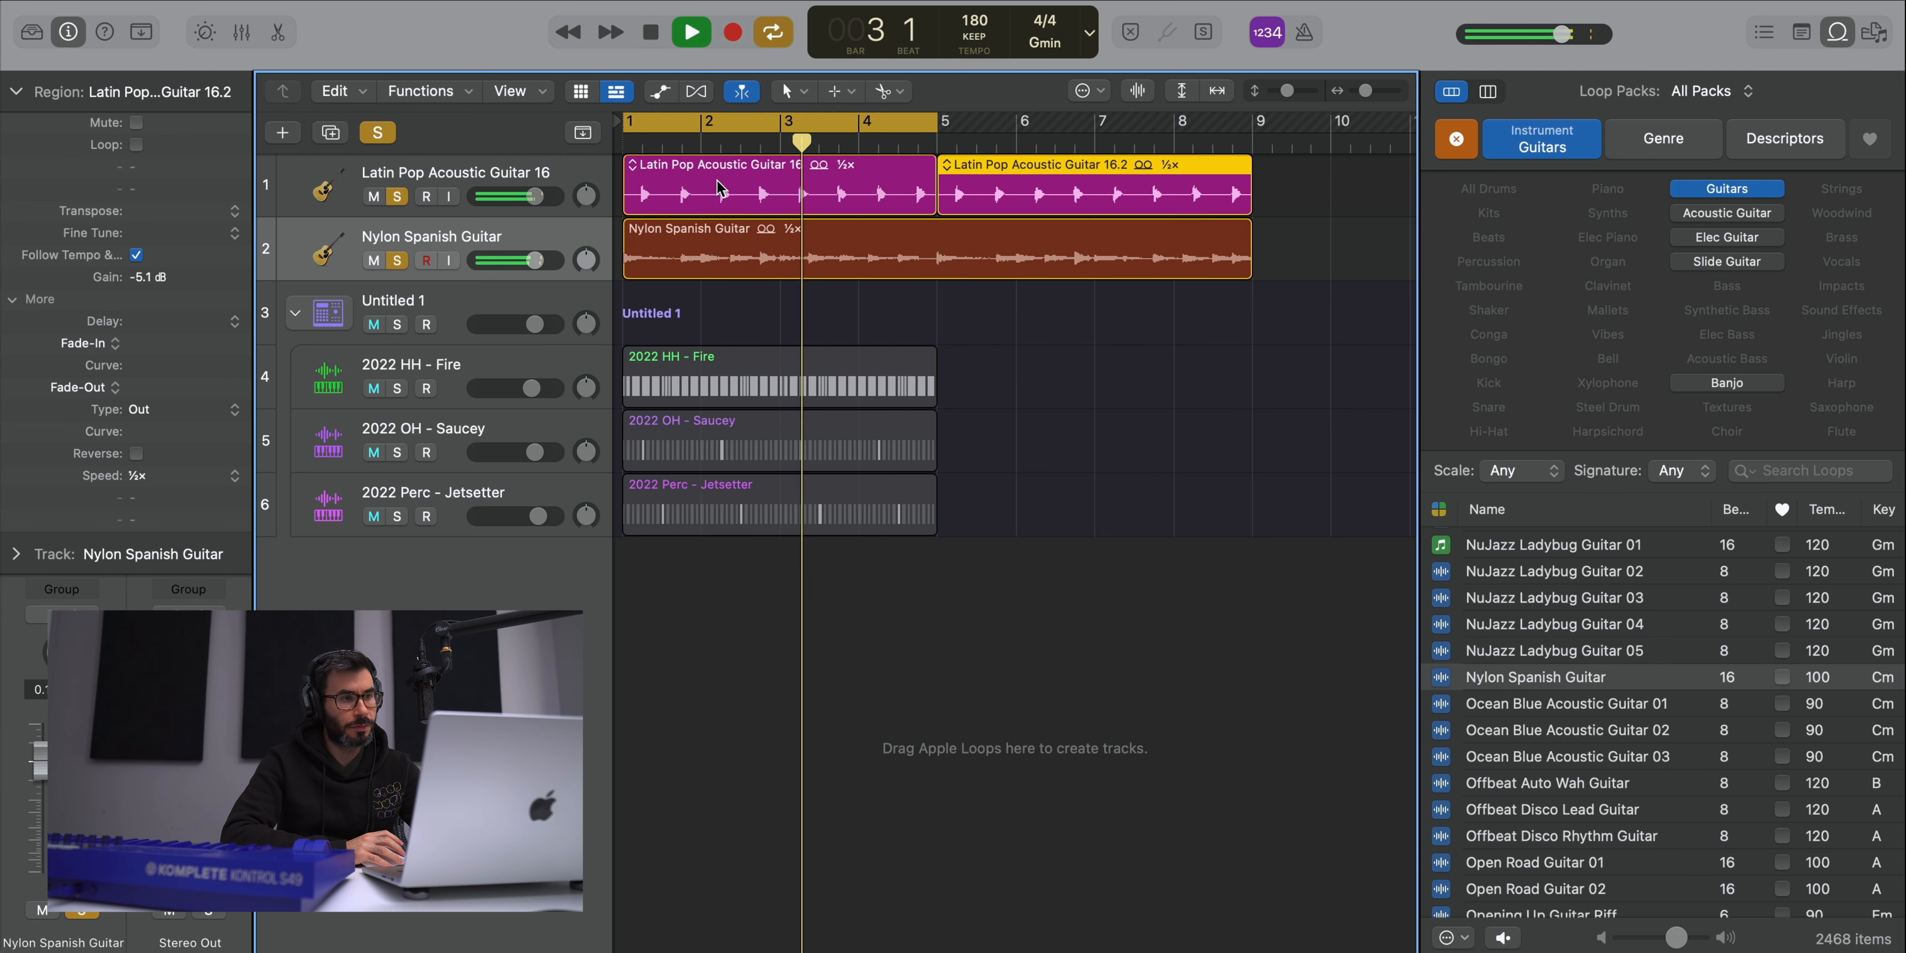
{"action": "left_click_drag", "start_coordinate": [1320, 278], "coordinate": [646, 158]}
{"action": "key", "text": "super+u"}
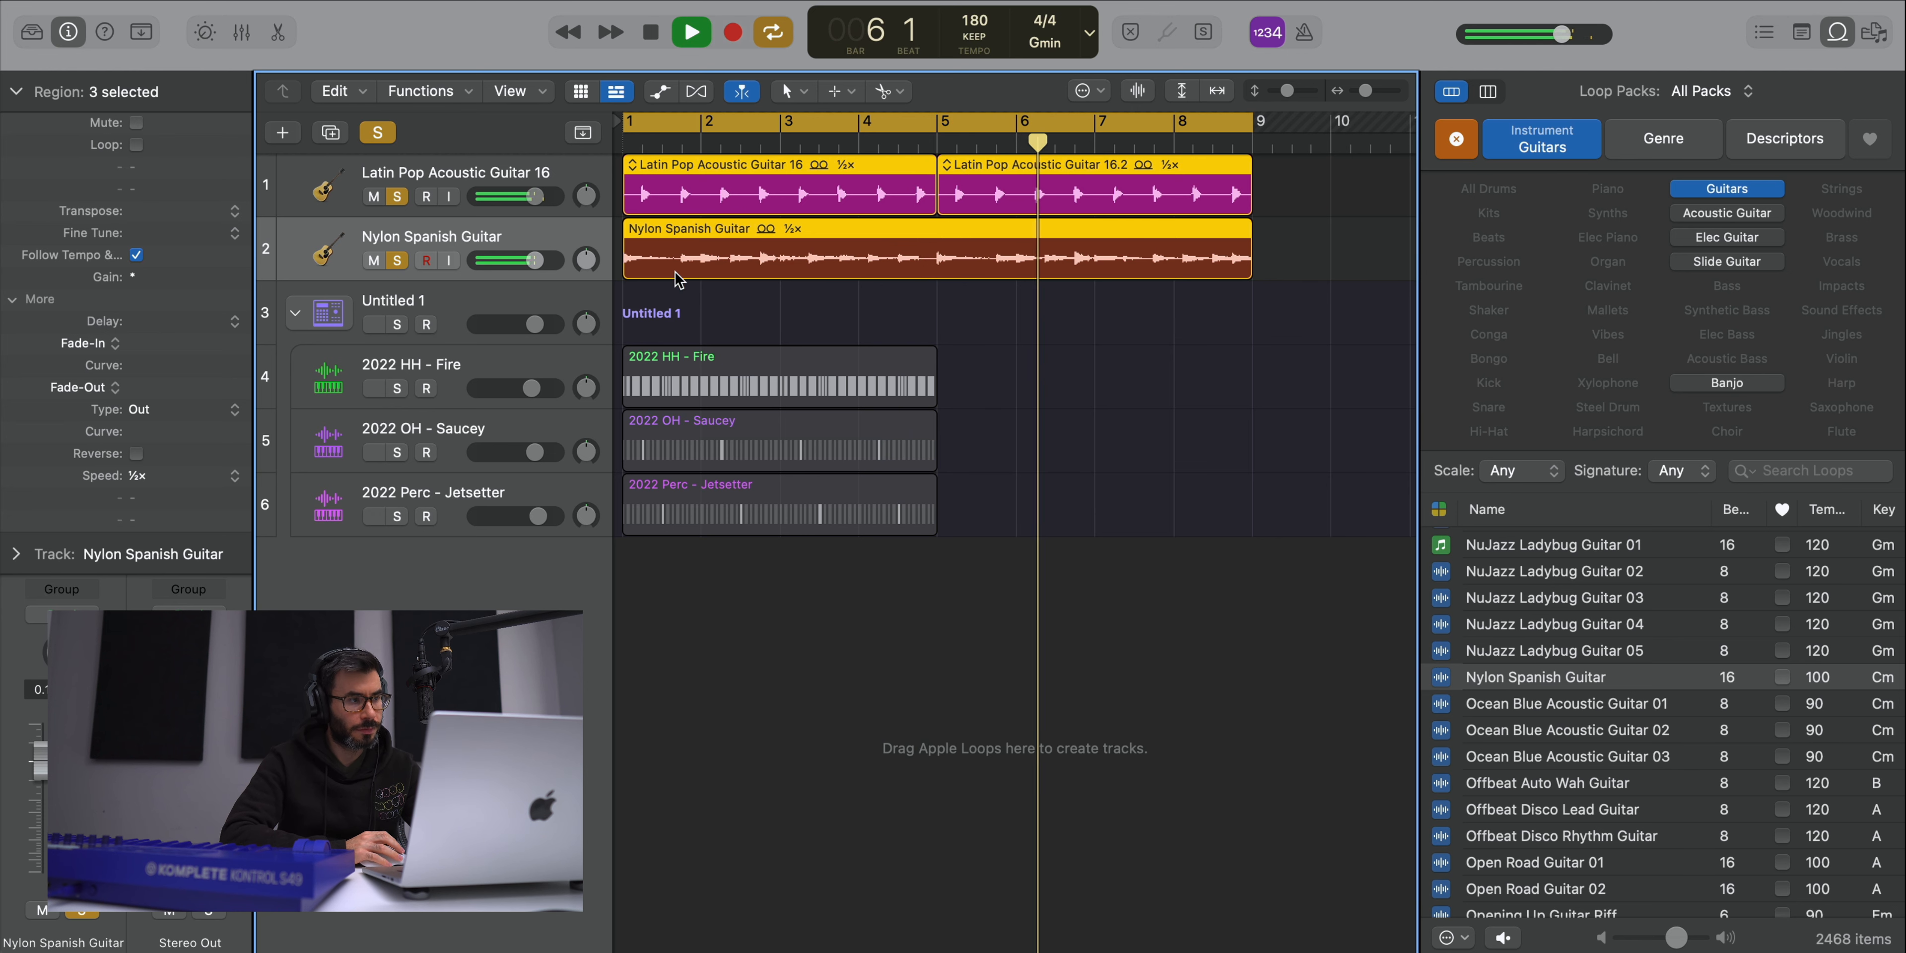
- Repeat the hi-hat, open hat and percussion pattern regions once from bar 5, and release the guitar solos
{"action": "left_click_drag", "start_coordinate": [1031, 588], "coordinate": [648, 337]}
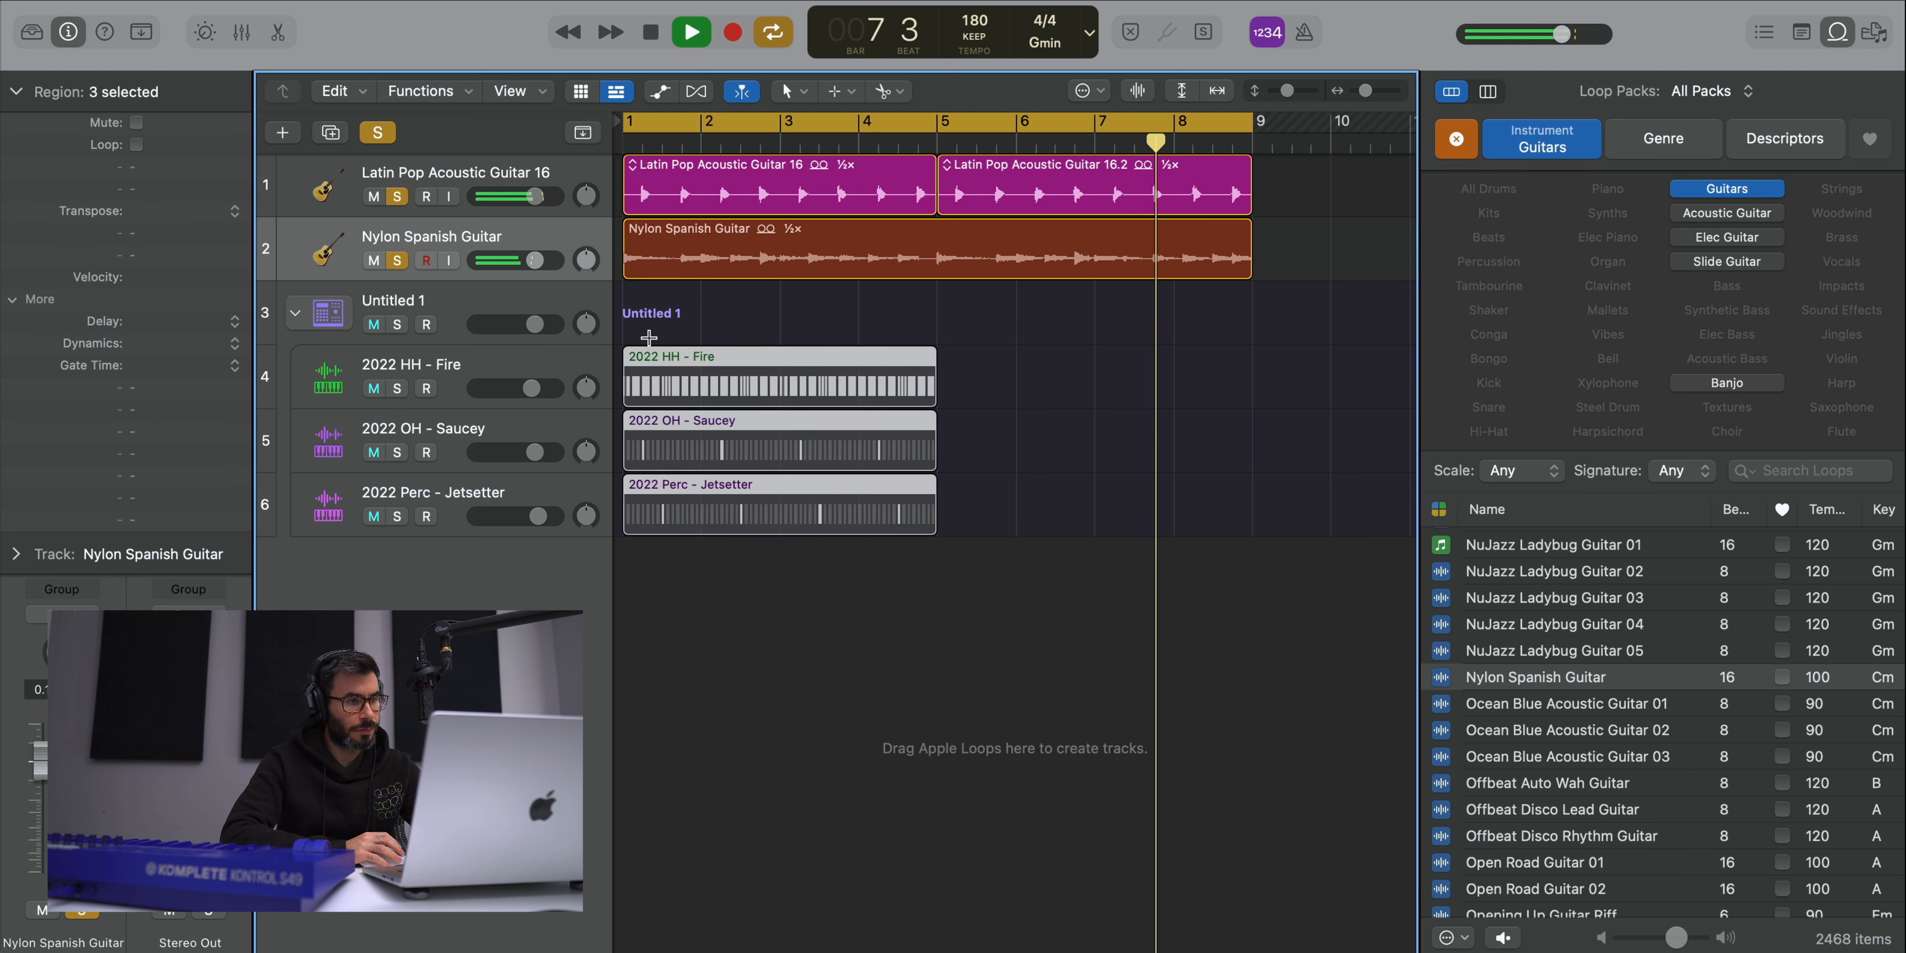
{"action": "key", "text": "super+r"}
{"action": "left_click", "coordinate": [396, 261]}
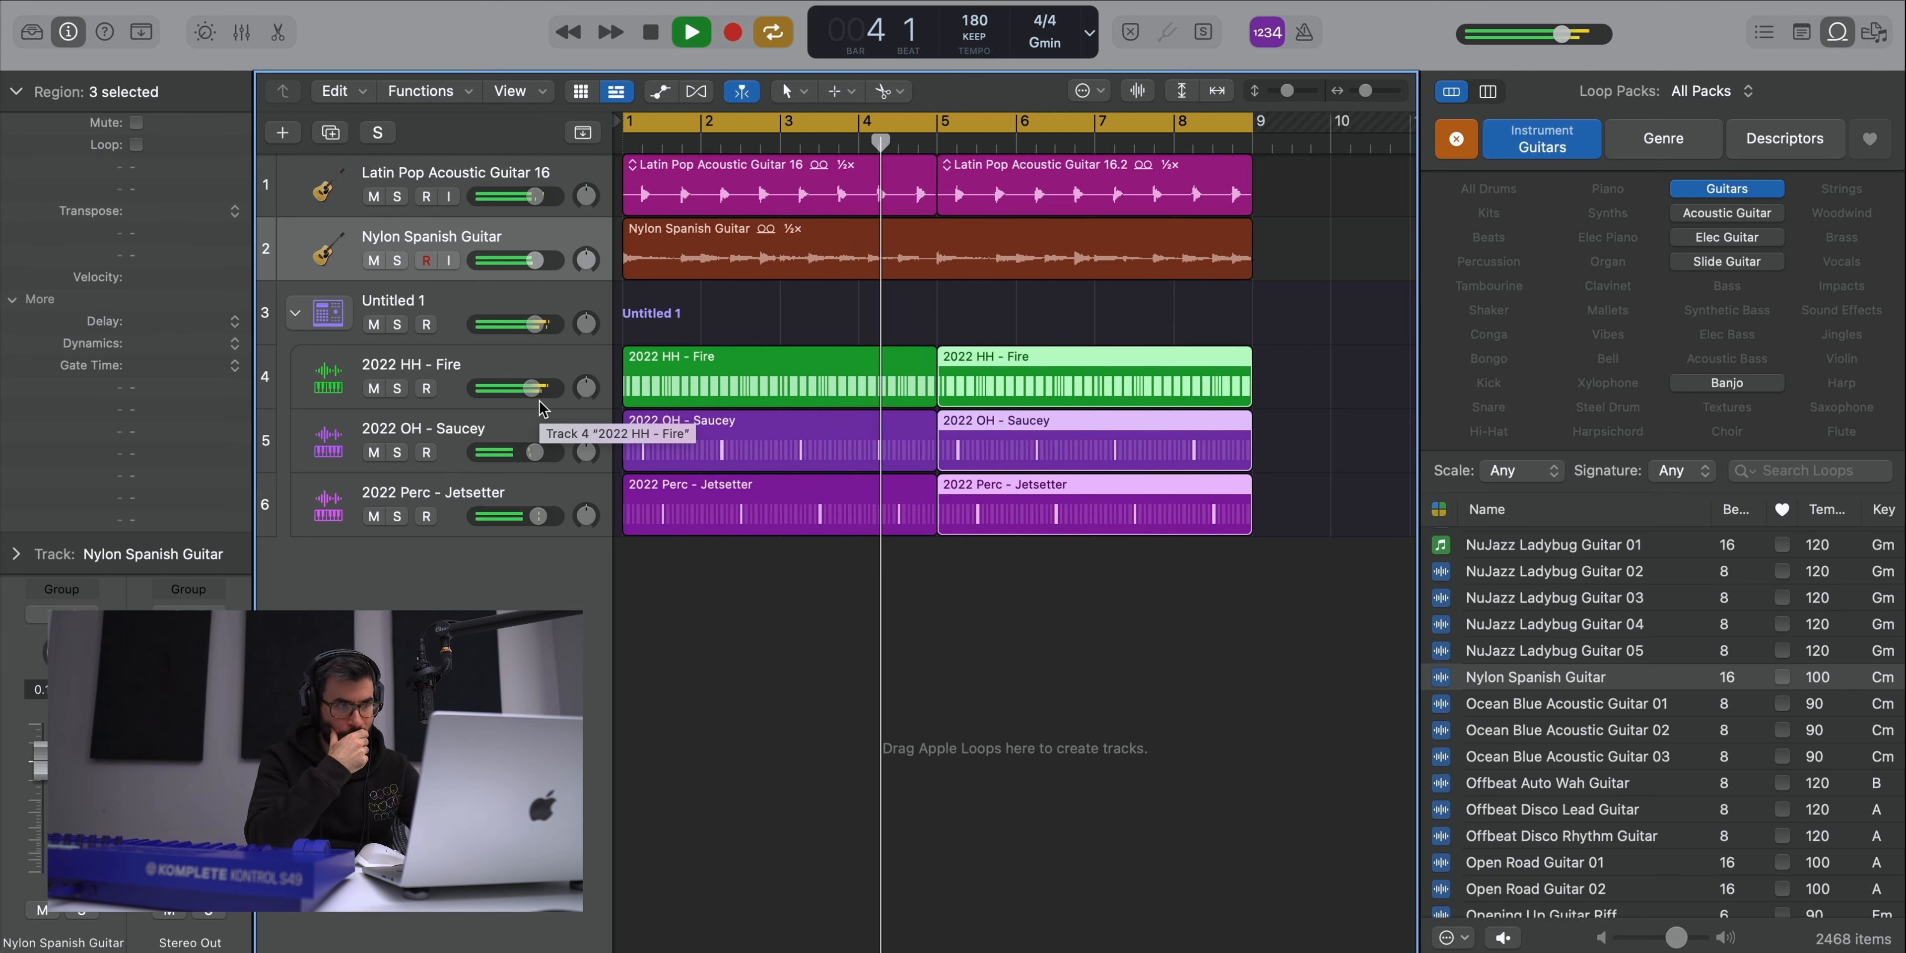
- Lower the Nylon Spanish Guitar volume slightly, and group both guitar tracks into a summing stack
{"action": "left_click_drag", "start_coordinate": [534, 261], "coordinate": [528, 260]}
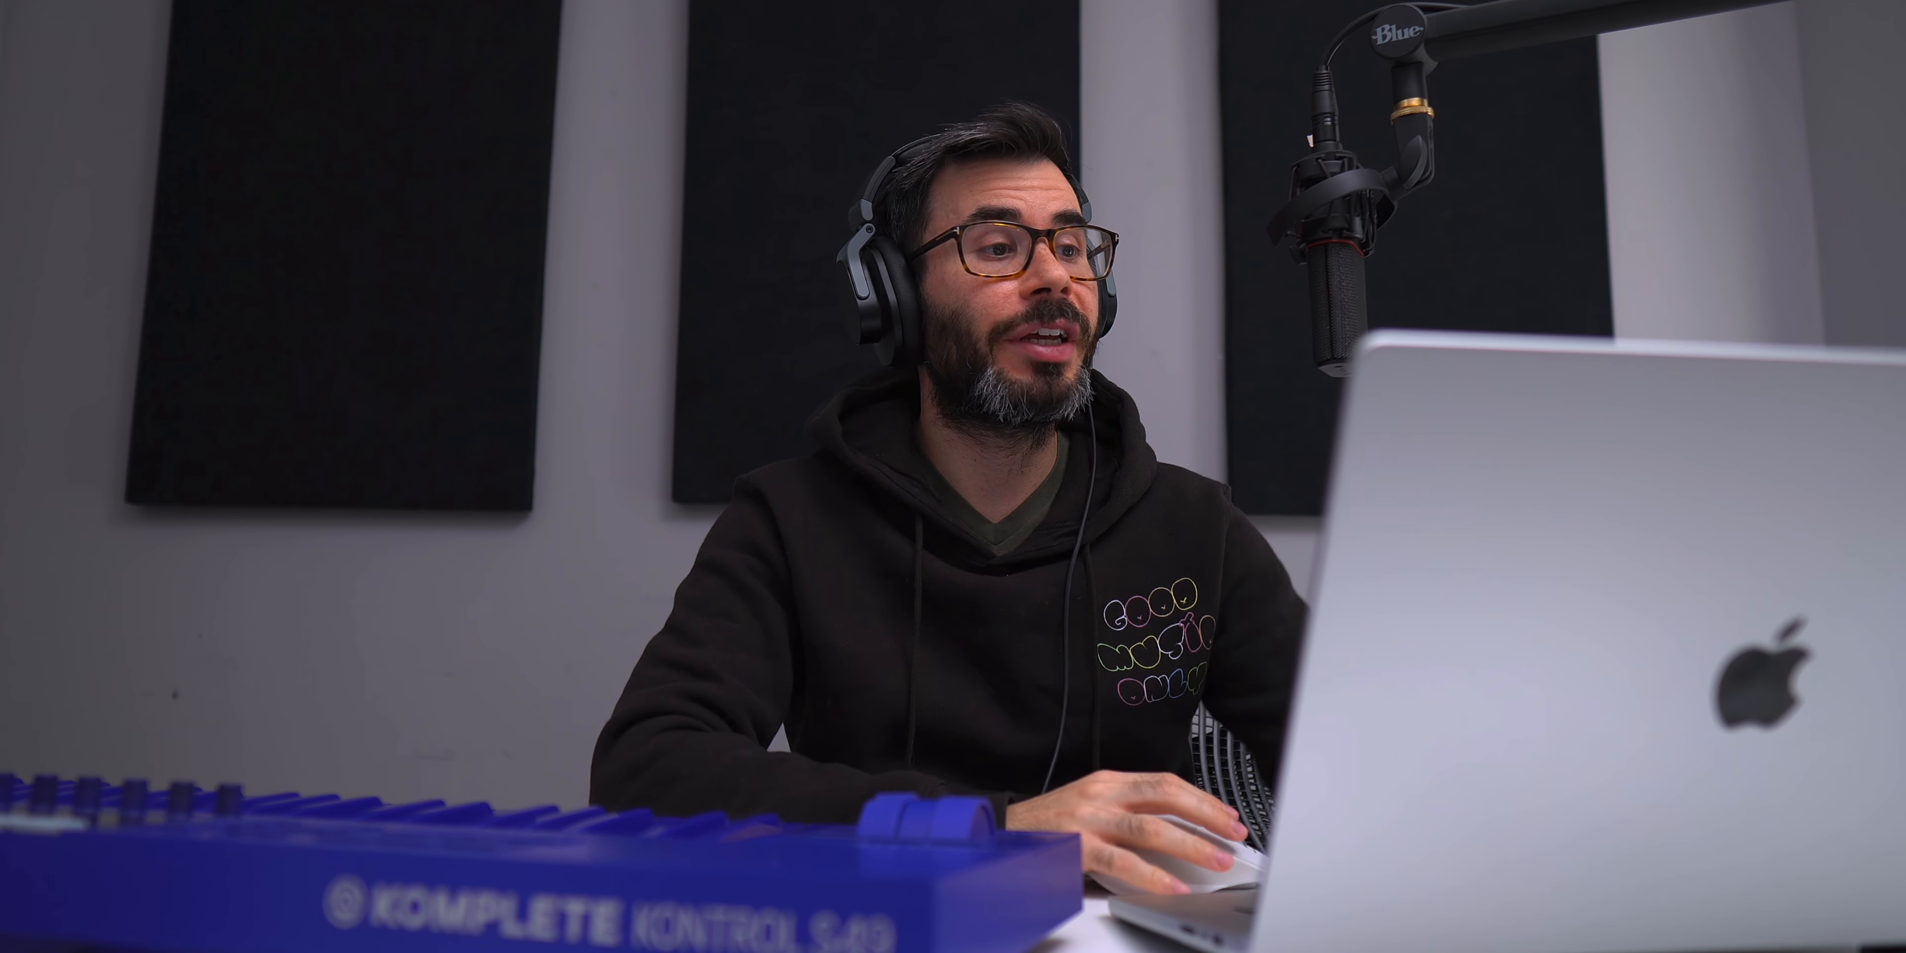
{"action": "left_click", "coordinate": [431, 180]}
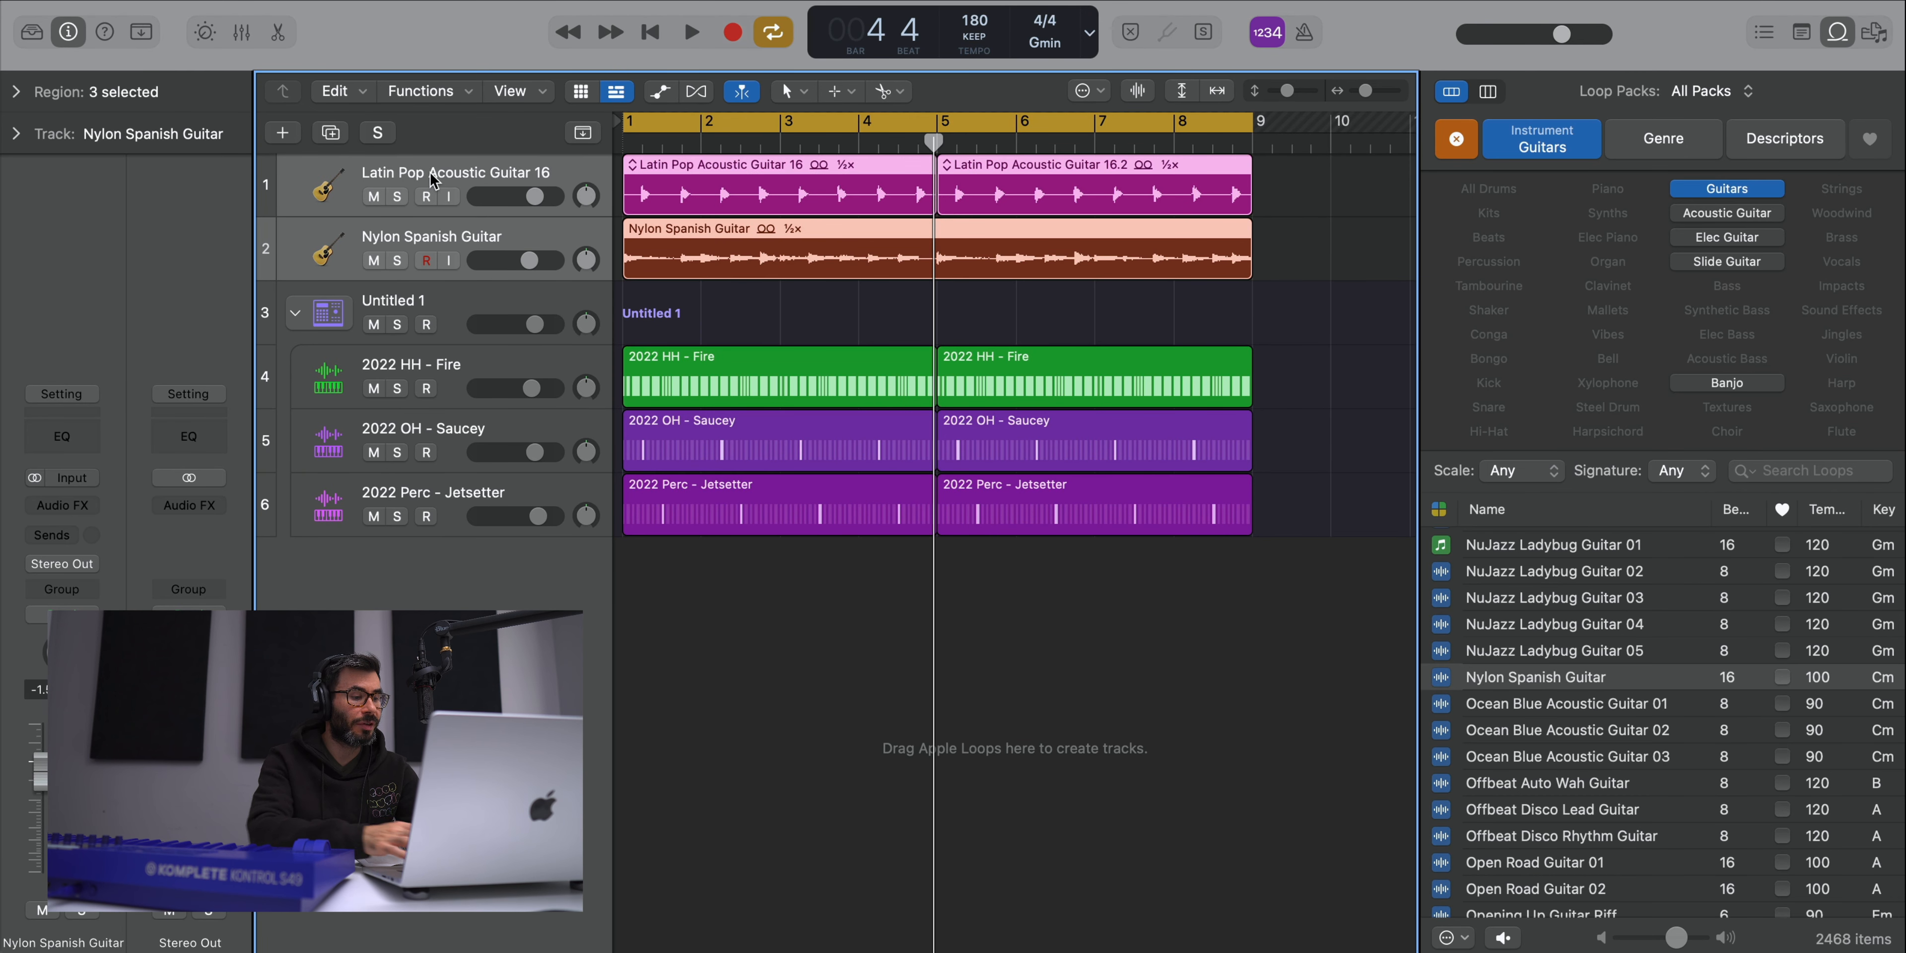
{"action": "key", "text": "super+shift+d"}
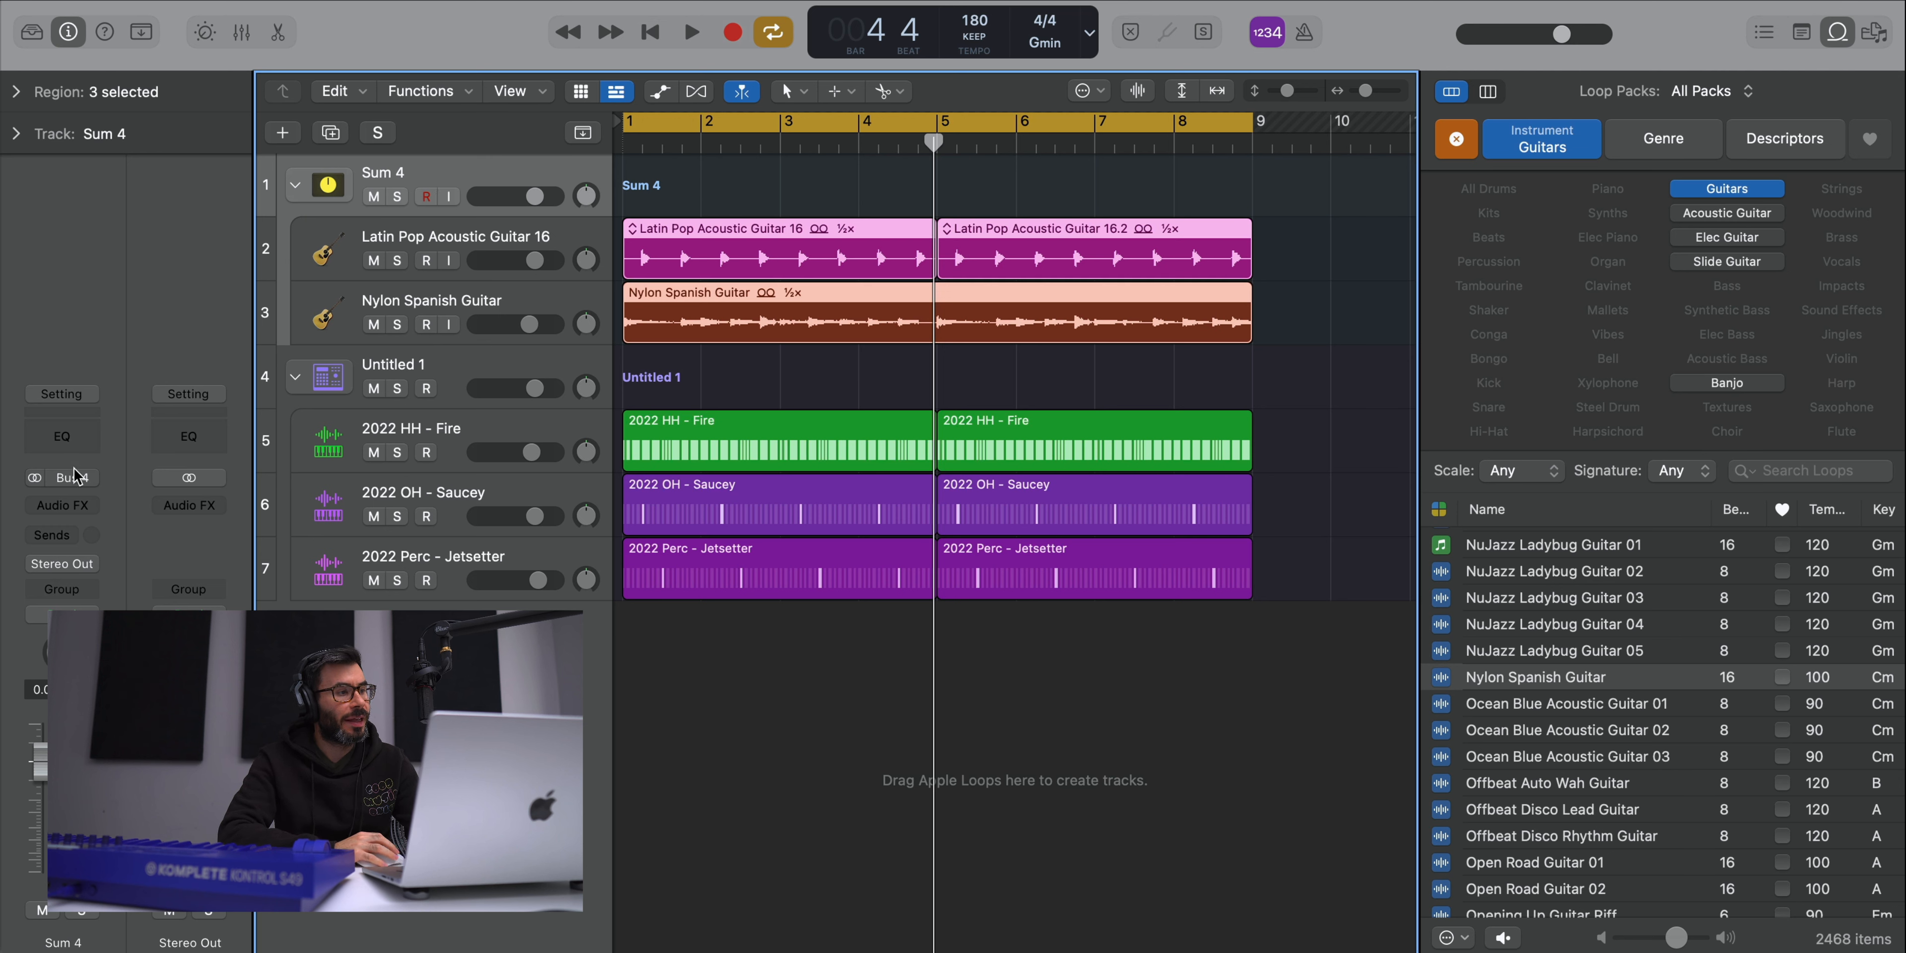
- Insert the Wavy plug-in on the guitar summing stack and turn on its Ignite switch while the beat plays
{"action": "left_click", "coordinate": [70, 504]}
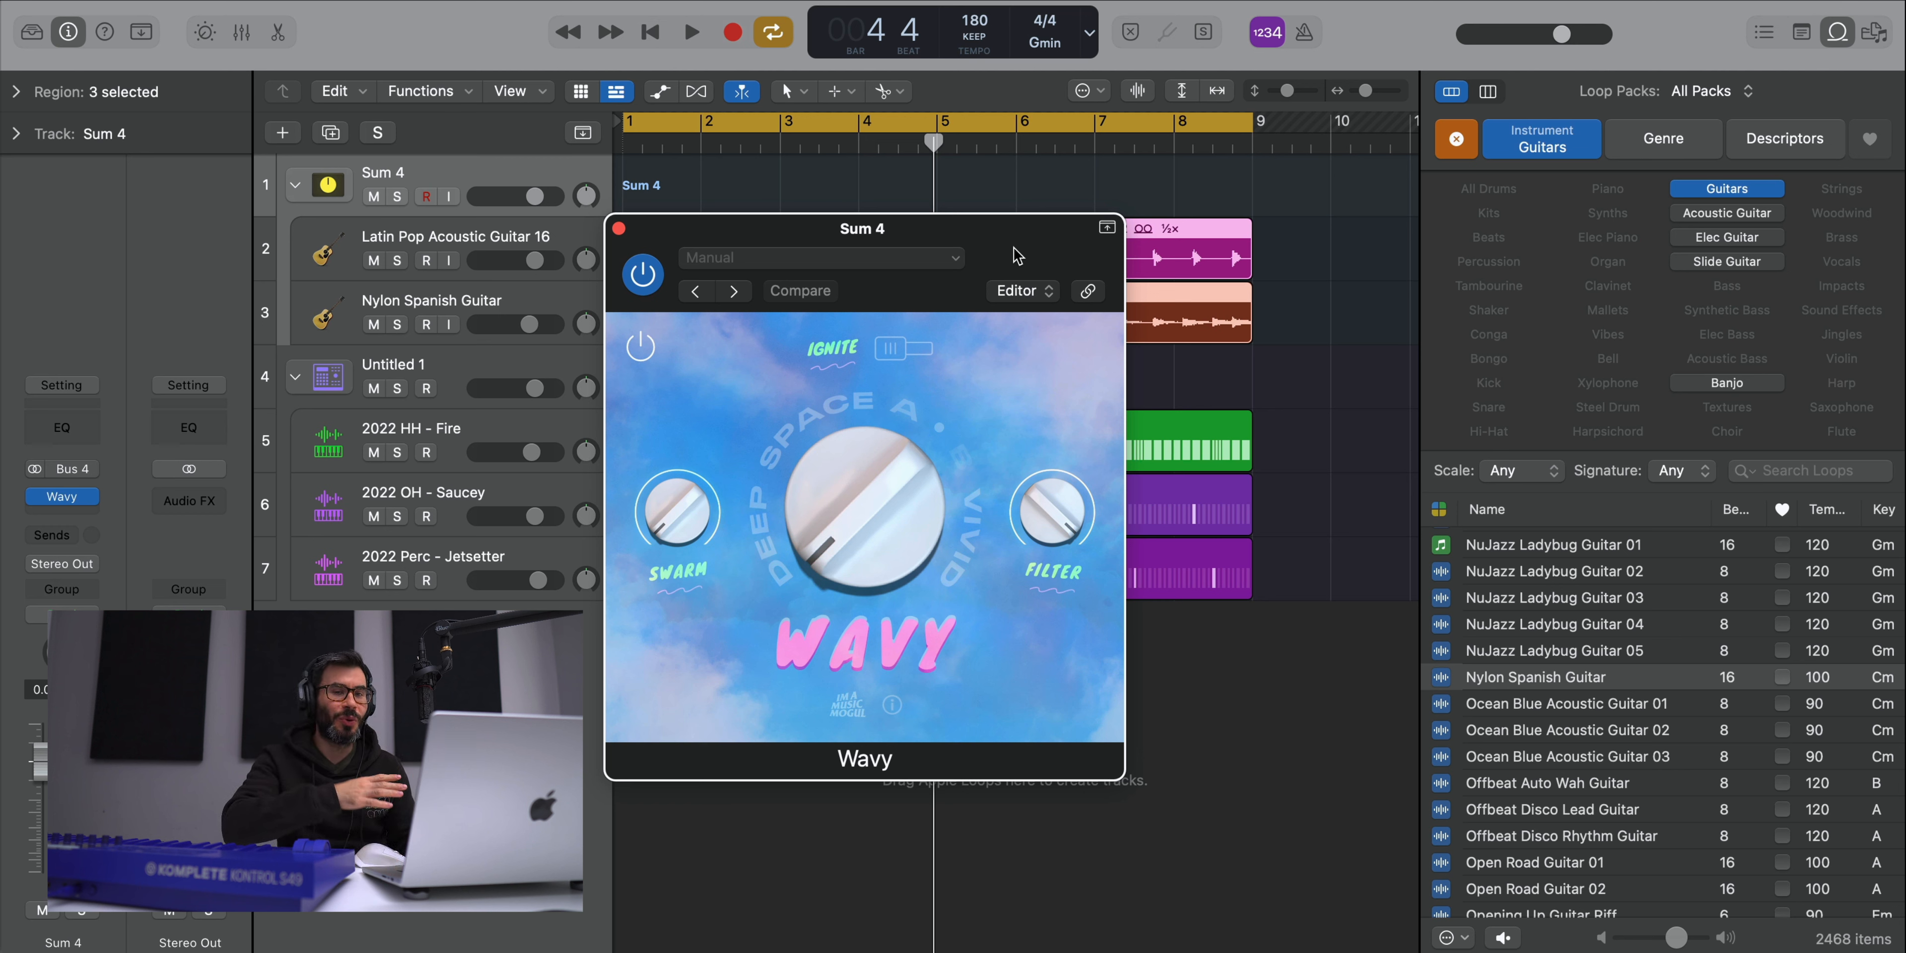
{"action": "key", "text": "space"}
{"action": "left_click", "coordinate": [908, 345]}
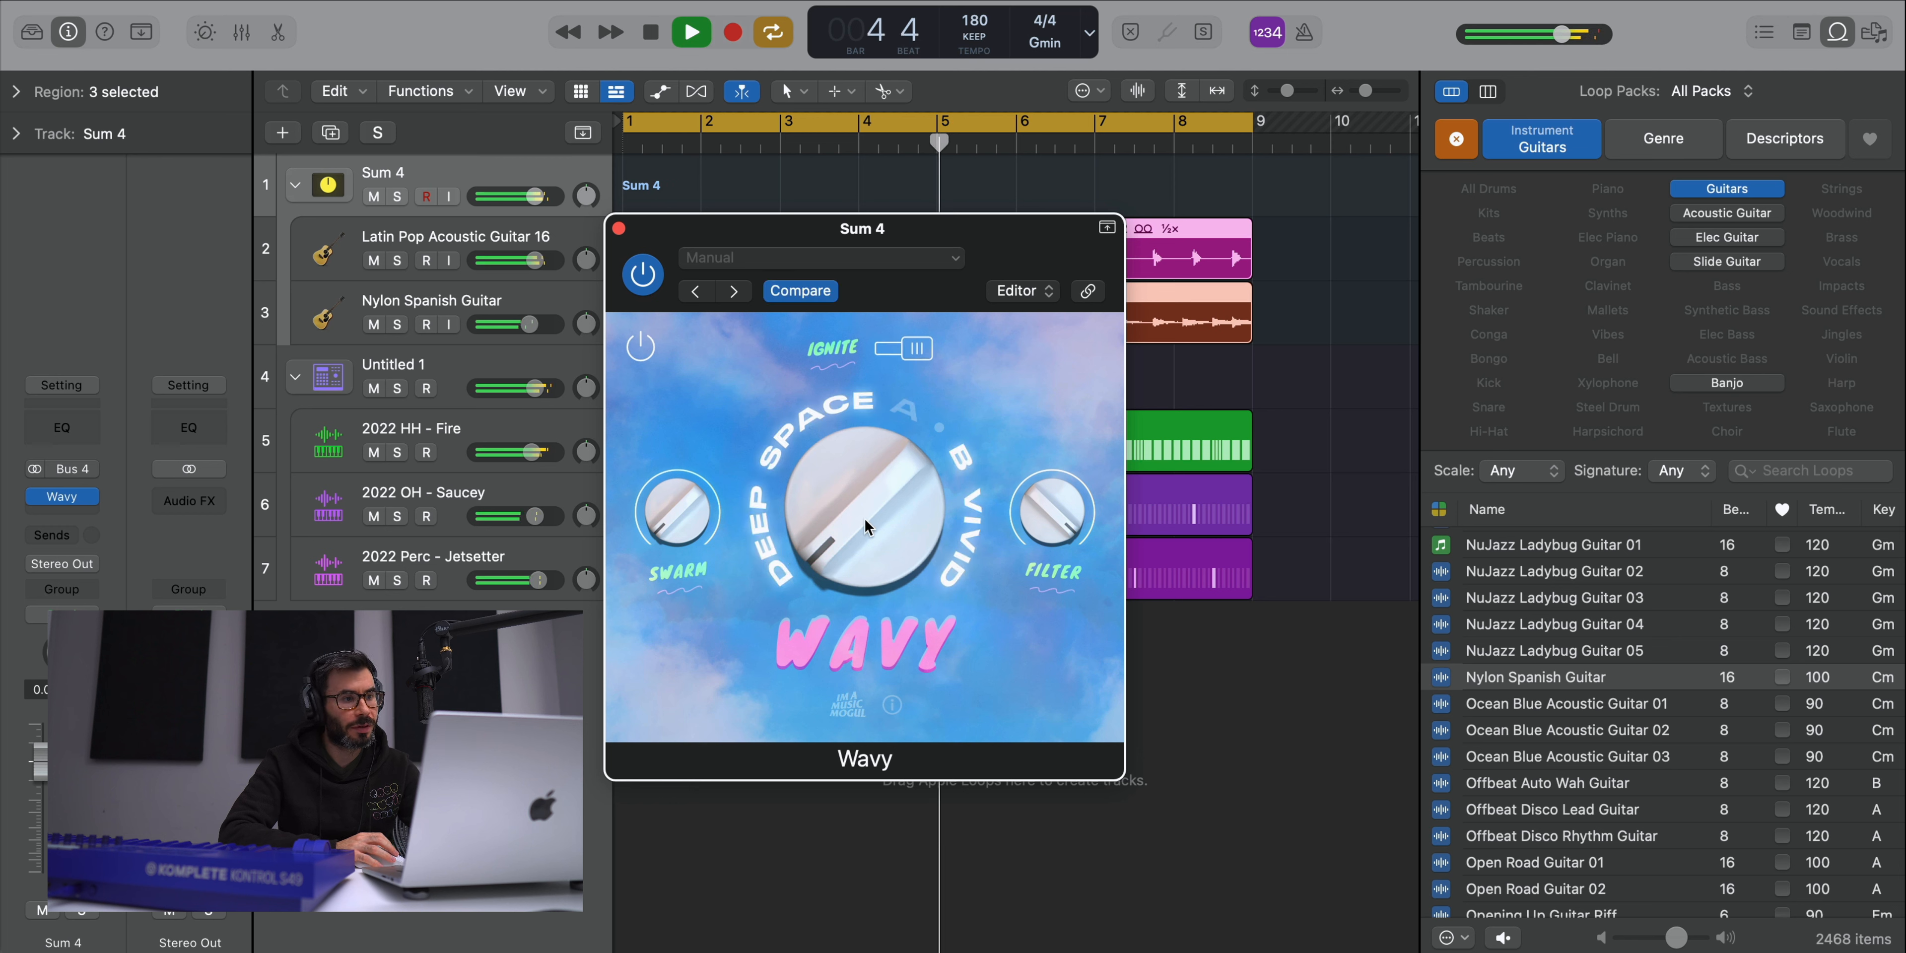
- Turn up Wavy's main knob slightly and set Swarm to about 50%
{"action": "mouse_move", "coordinate": [863, 517]}
{"action": "left_mouse_down"}
{"action": "mouse_move", "coordinate": [856, 481]}
{"action": "mouse_move", "coordinate": [821, 523]}
{"action": "left_mouse_up"}
{"action": "left_click_drag", "start_coordinate": [657, 531], "coordinate": [656, 522]}
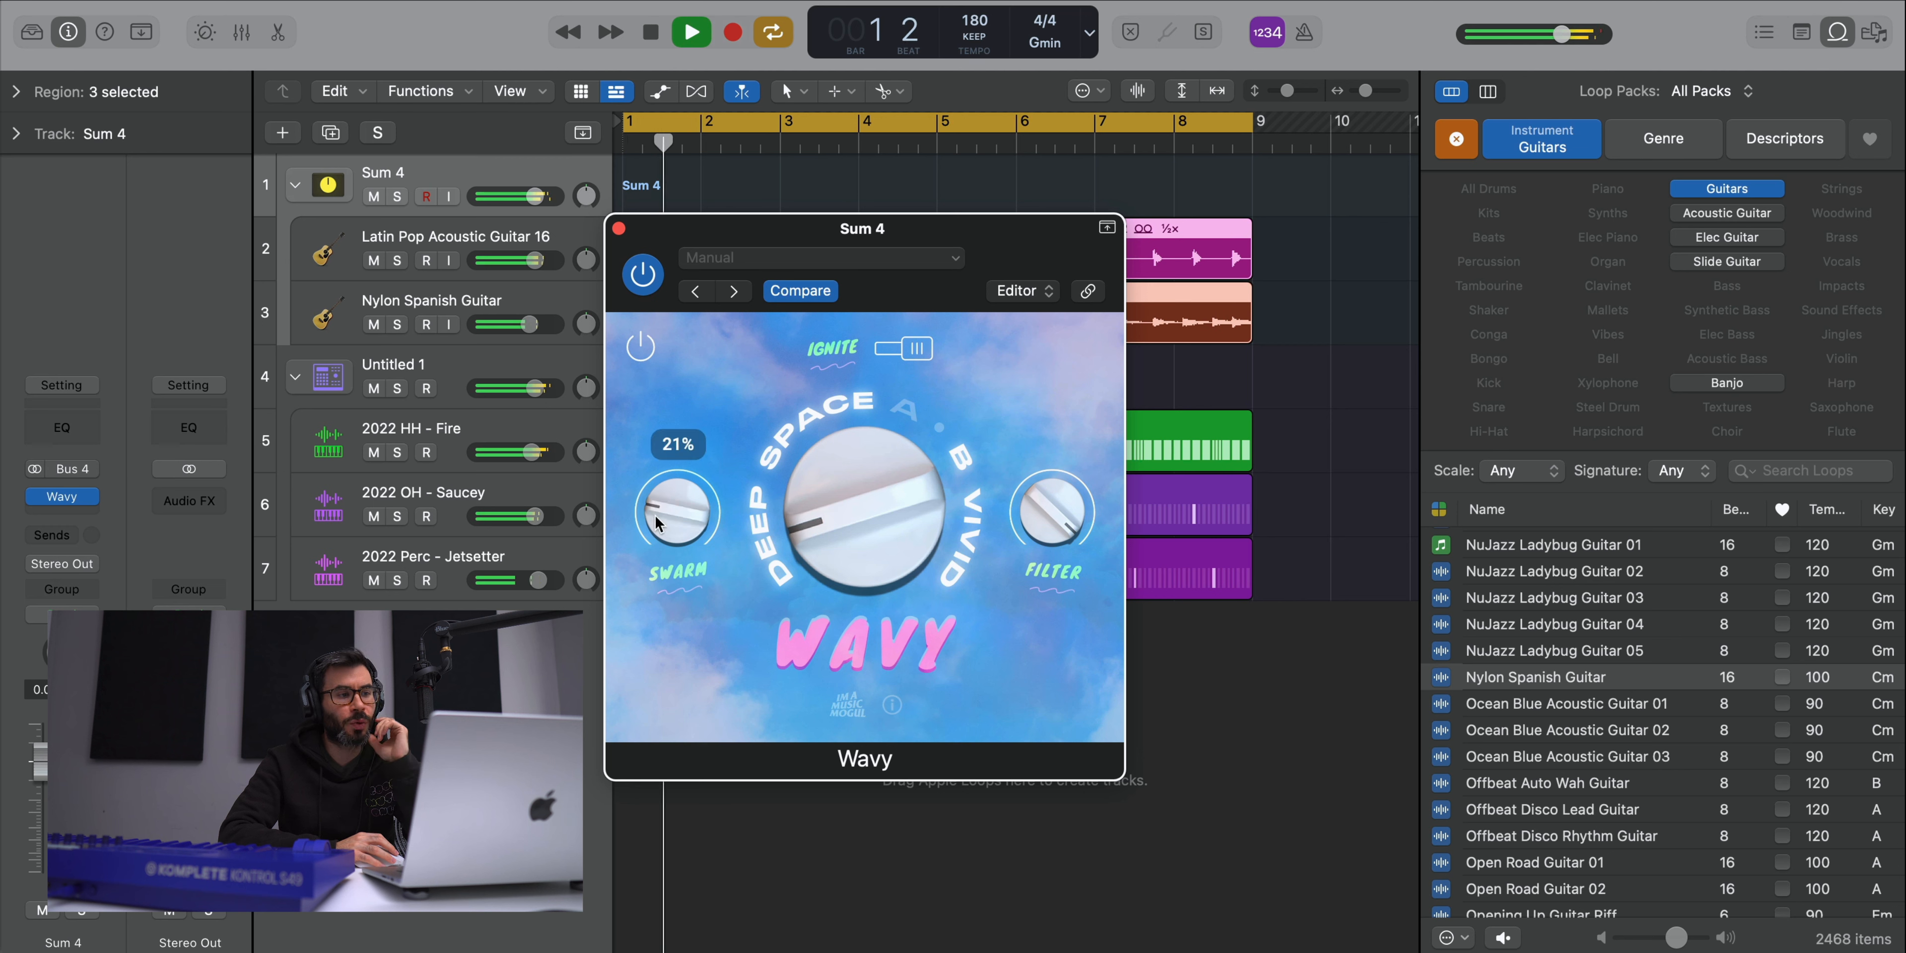
{"action": "left_click_drag", "start_coordinate": [663, 462], "coordinate": [668, 444]}
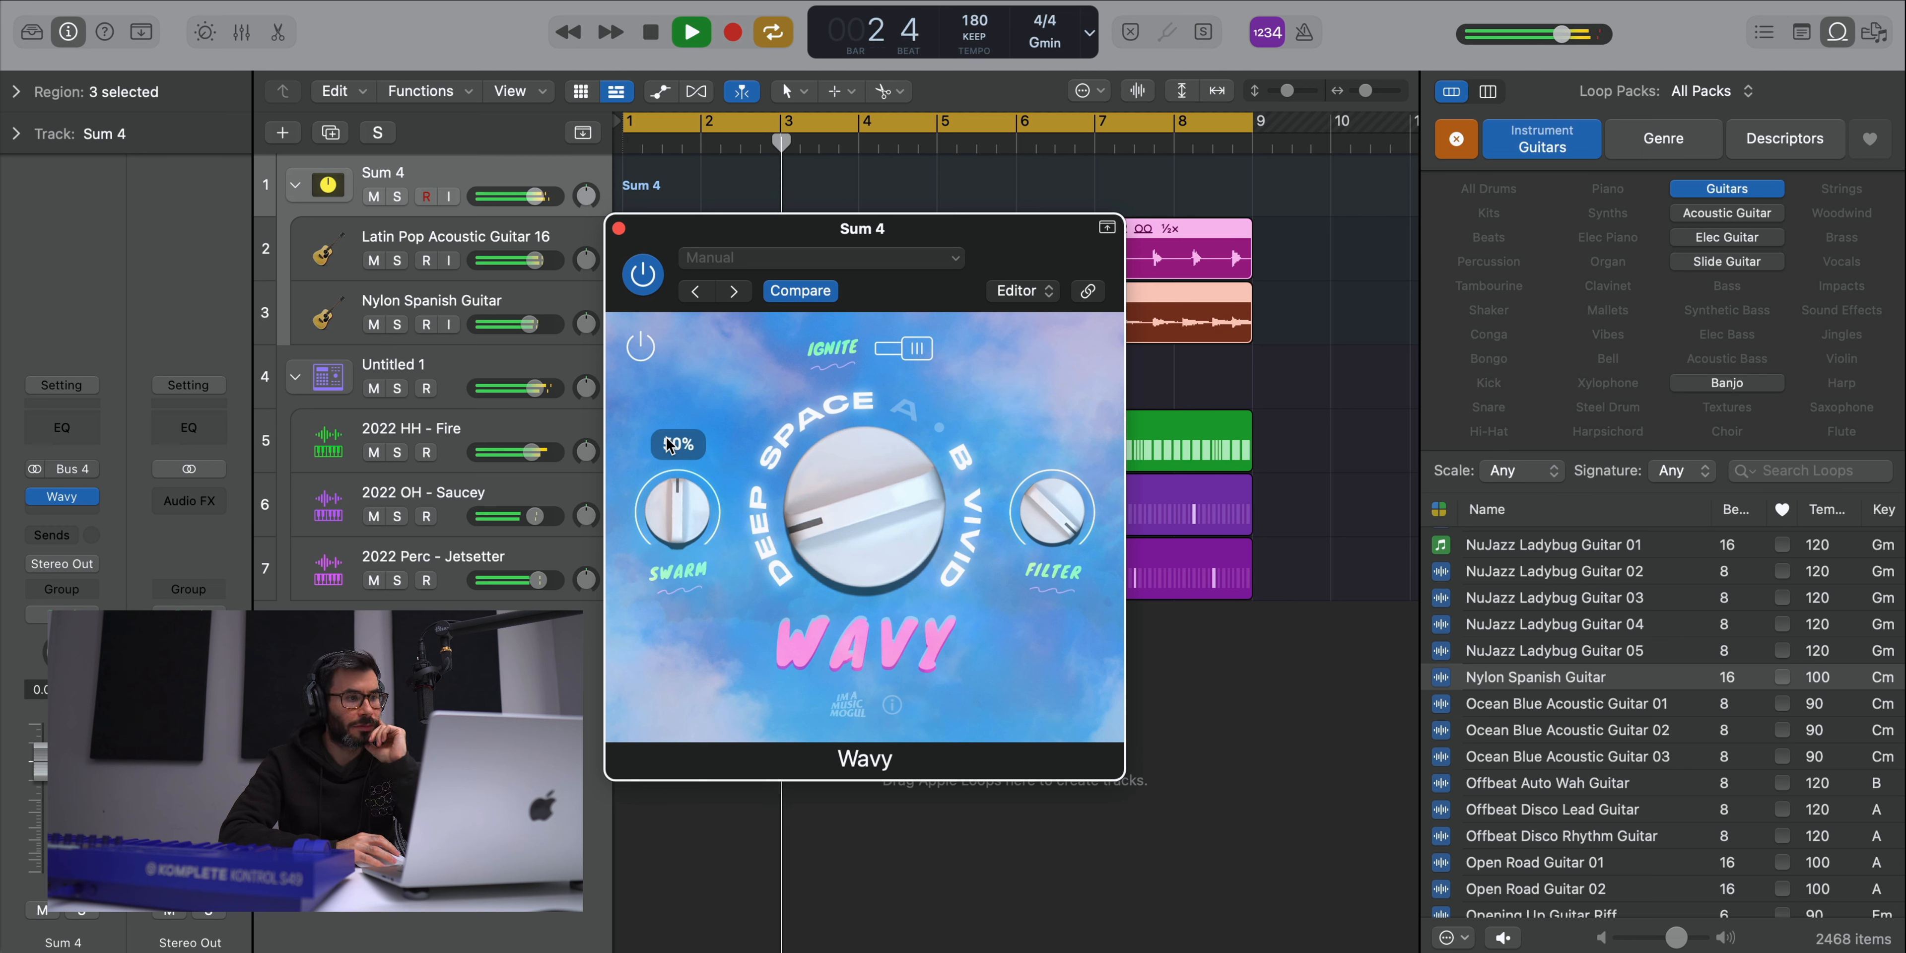
- Solo the guitar stack, compare its sound with Wavy bypassed and active, and close the plug-in and stop playback
{"action": "key", "text": "s"}
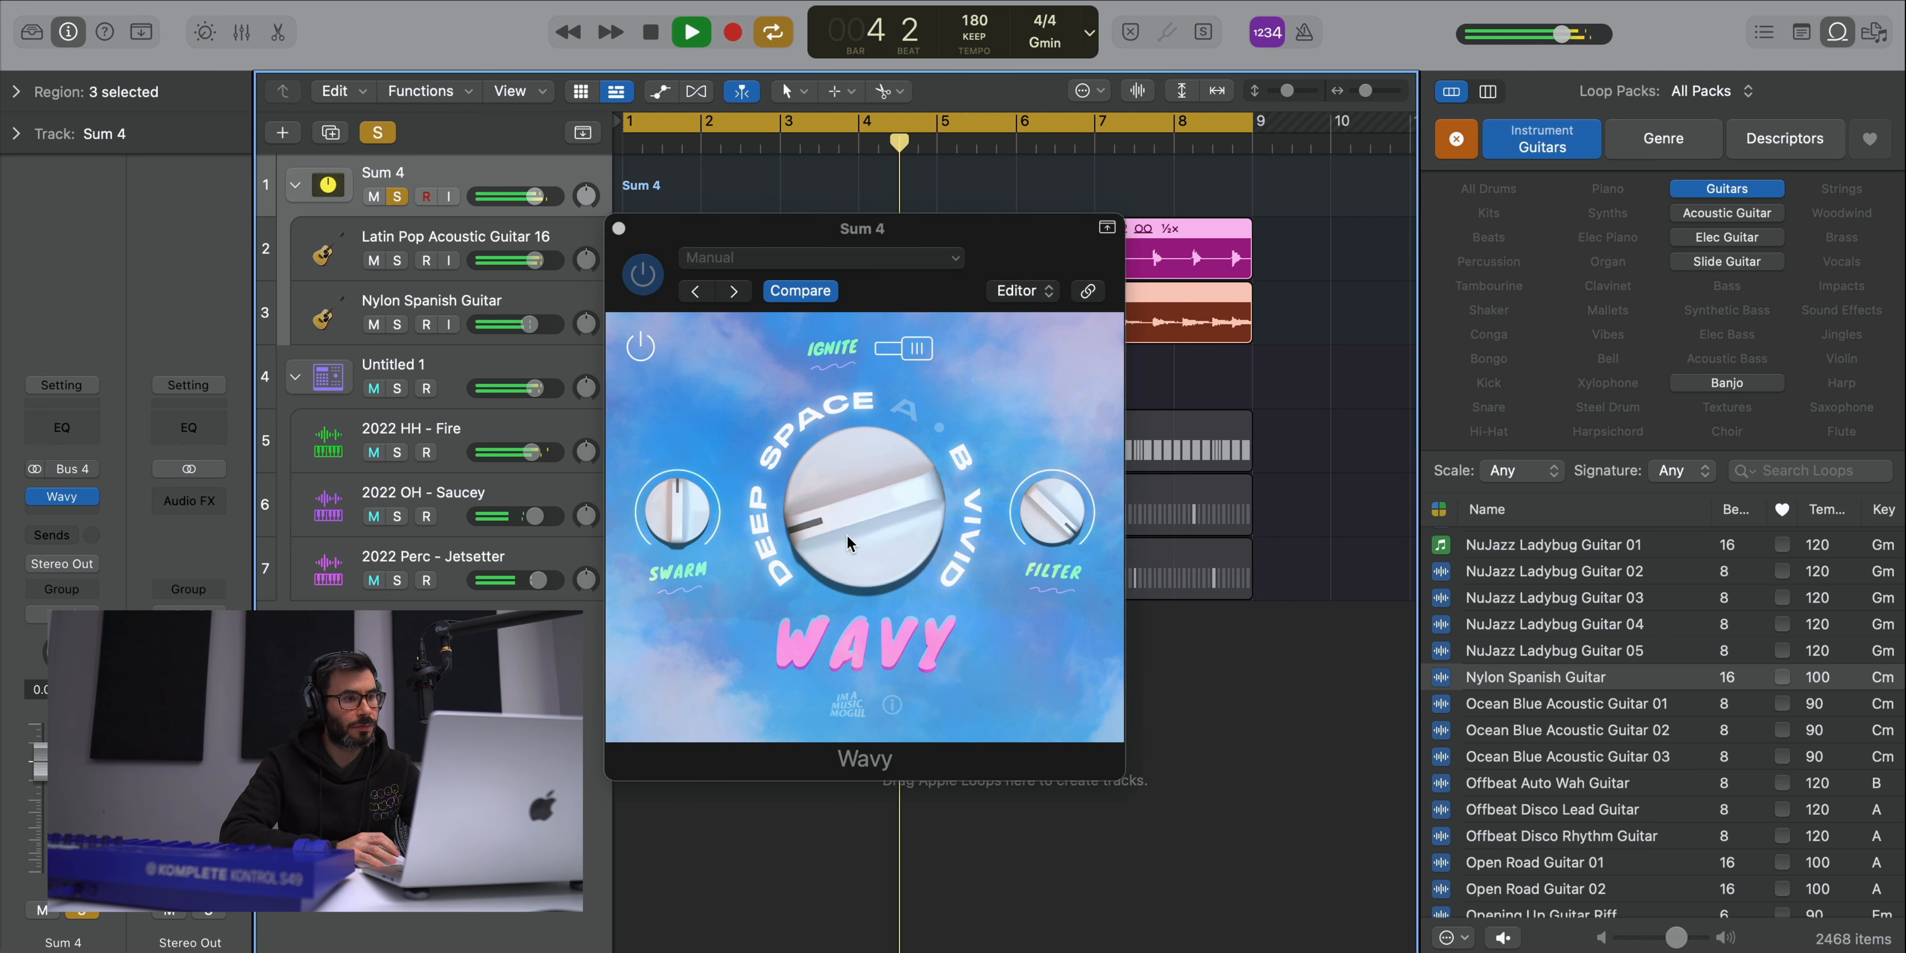
{"action": "left_click", "coordinate": [645, 350]}
{"action": "left_click", "coordinate": [644, 350]}
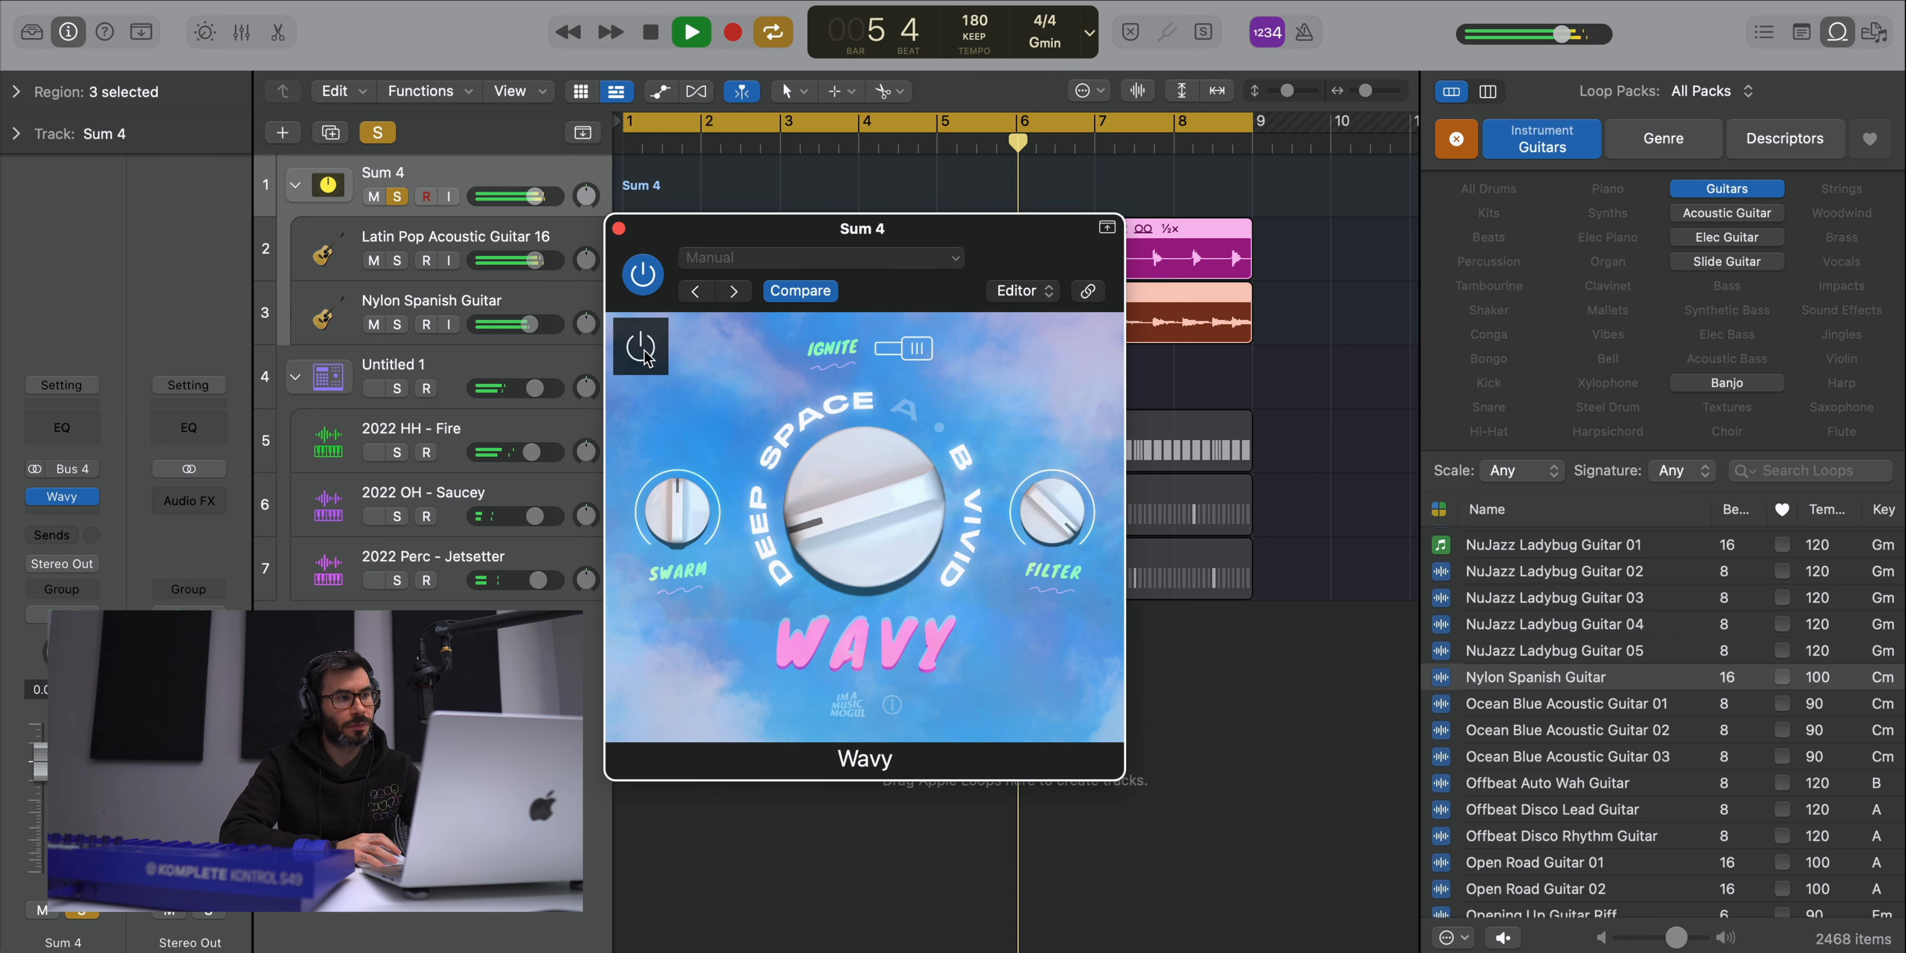
{"action": "left_click", "coordinate": [641, 346]}
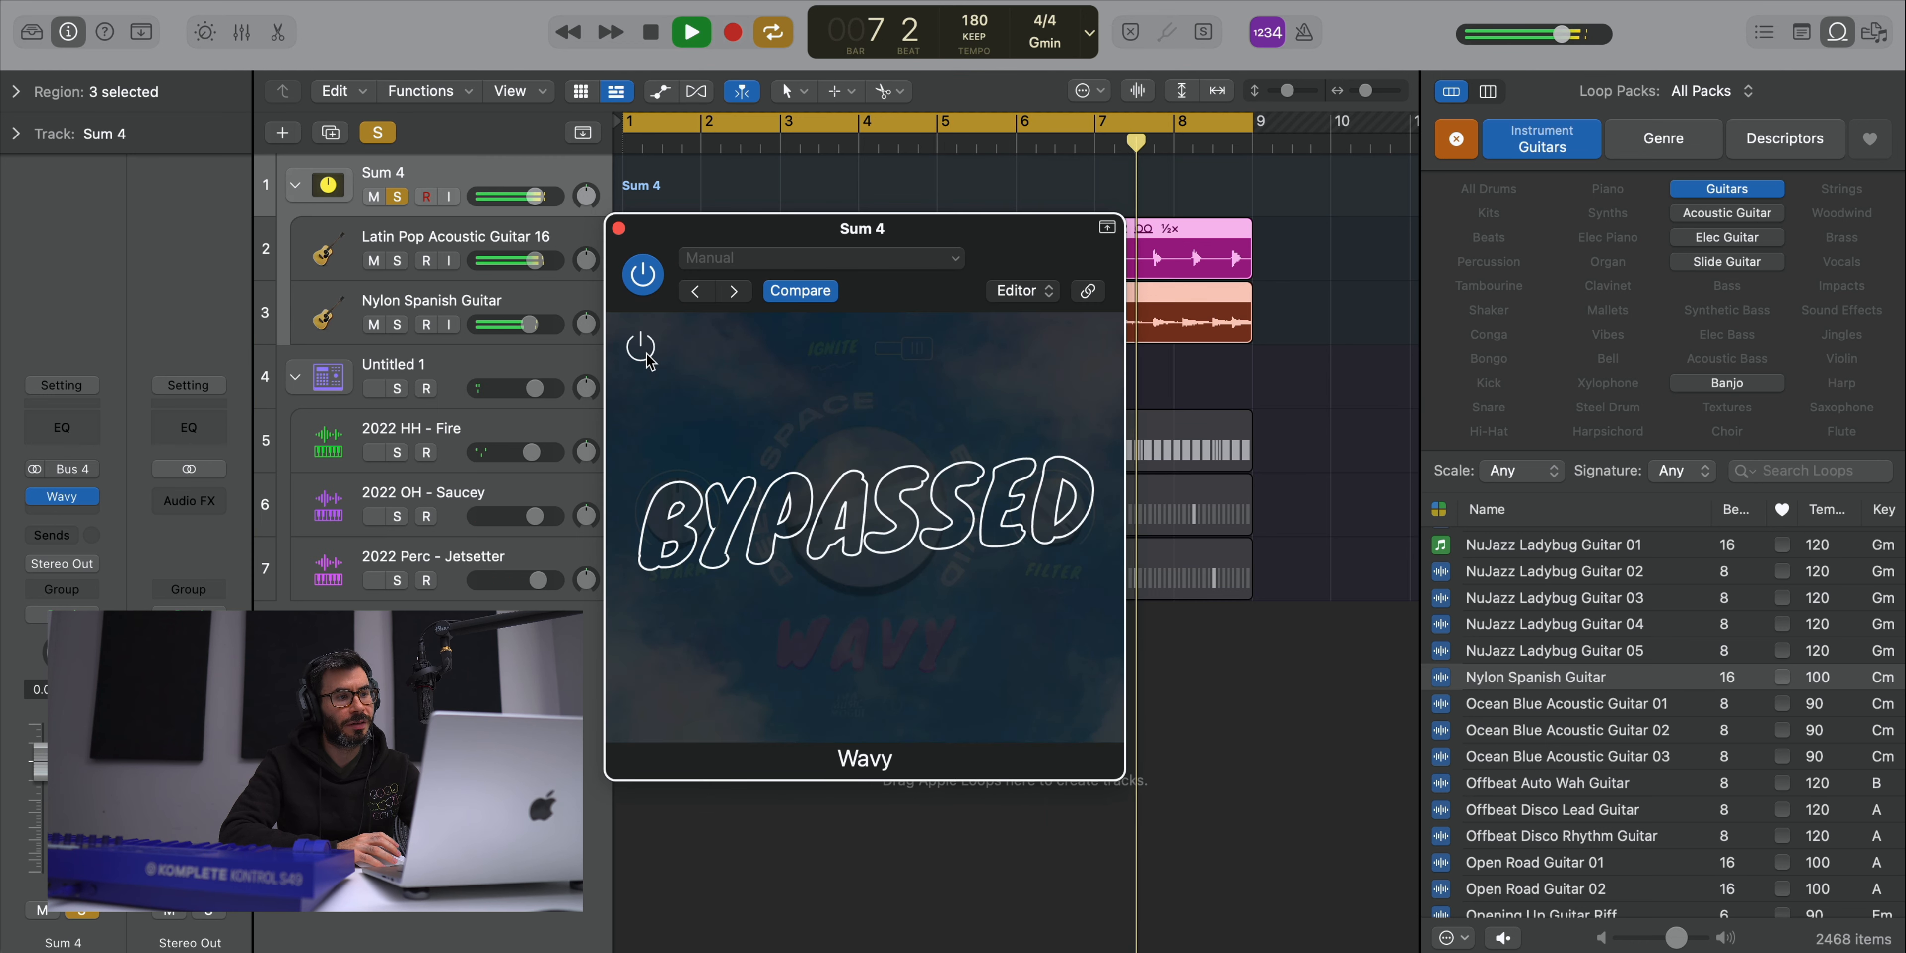
{"action": "left_click", "coordinate": [644, 355]}
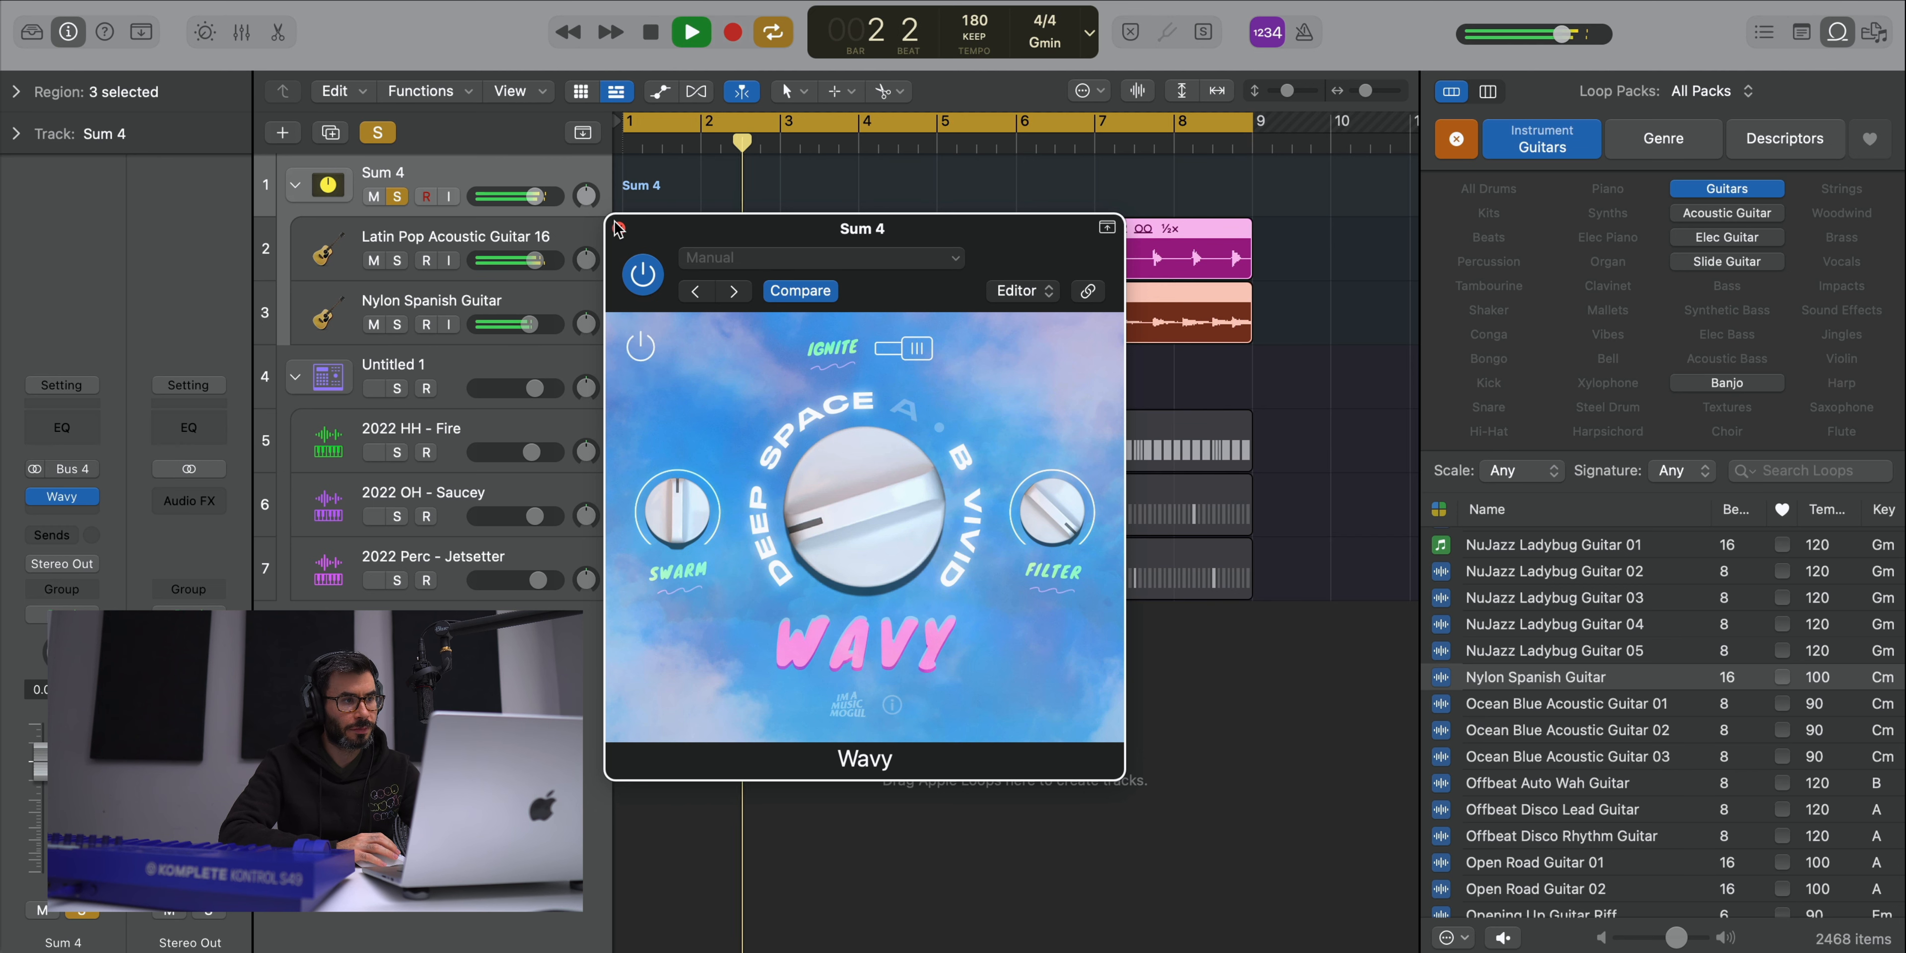
{"action": "left_click", "coordinate": [618, 229]}
{"action": "key", "text": "space"}
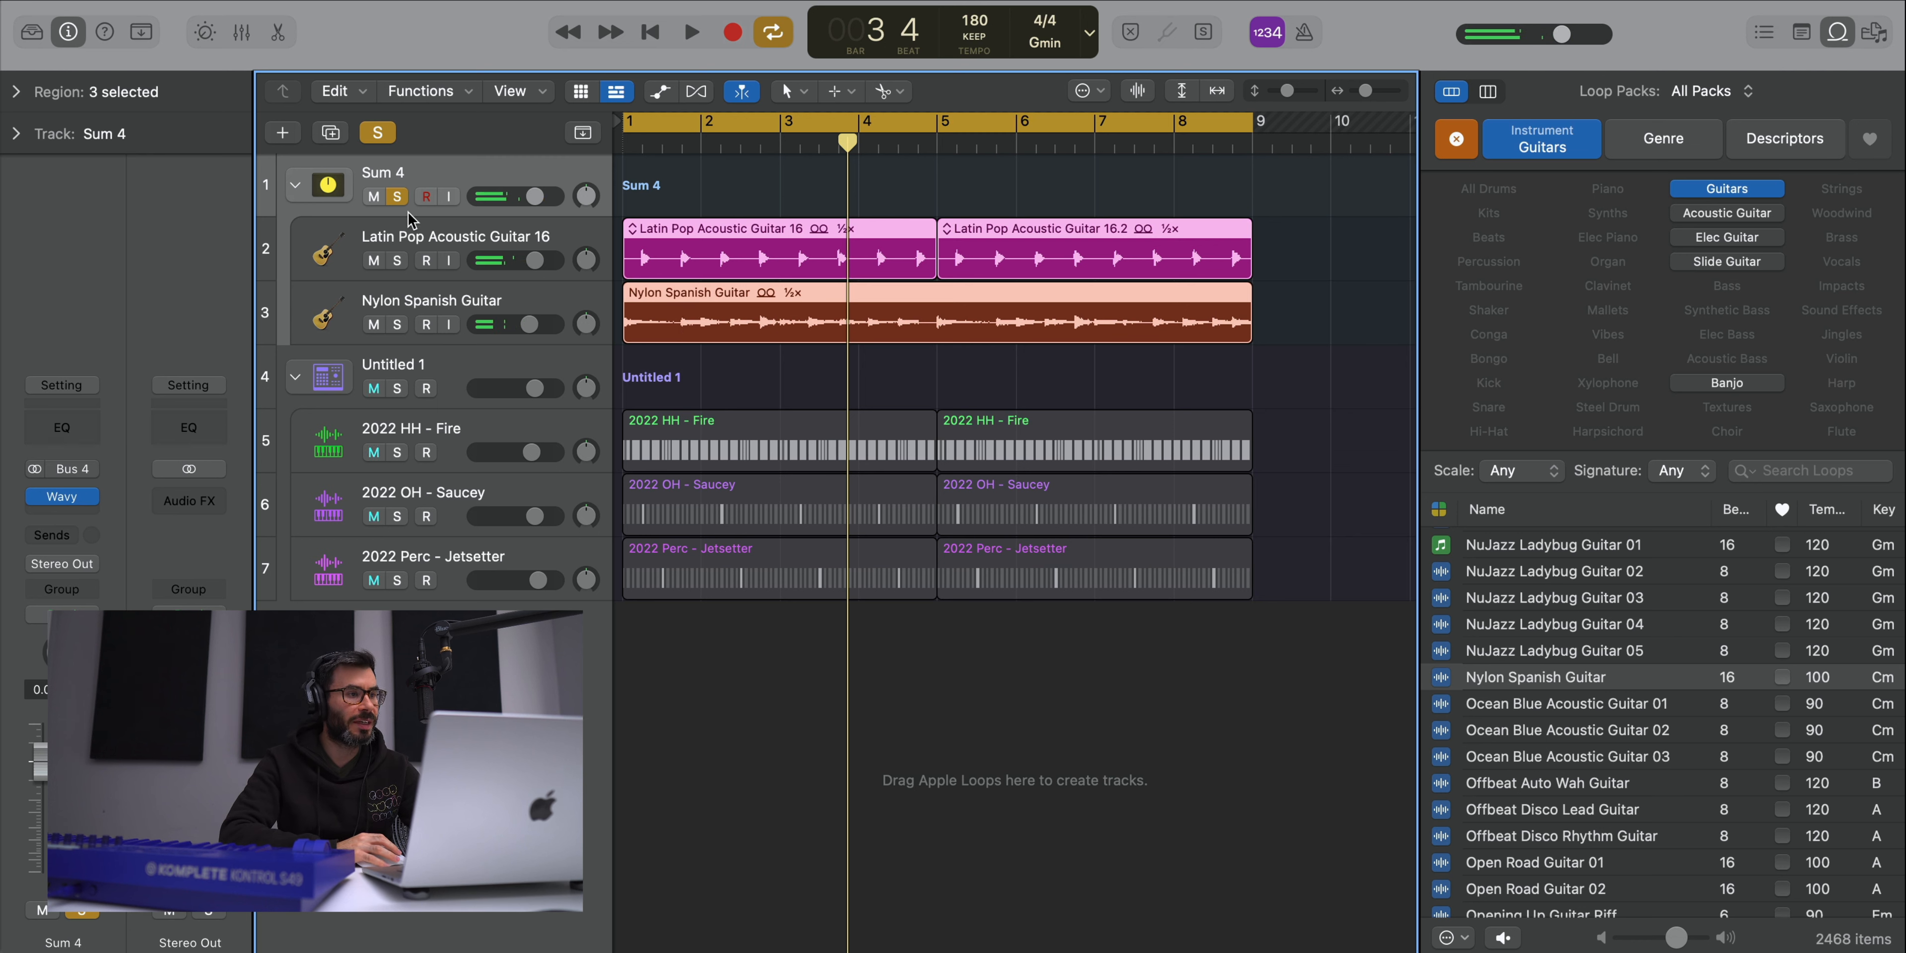
- Release the guitar stack's solo and lower its volume slightly while the full beat plays
{"action": "left_click", "coordinate": [397, 196]}
{"action": "key", "text": "space"}
{"action": "left_click_drag", "start_coordinate": [534, 196], "coordinate": [523, 199]}
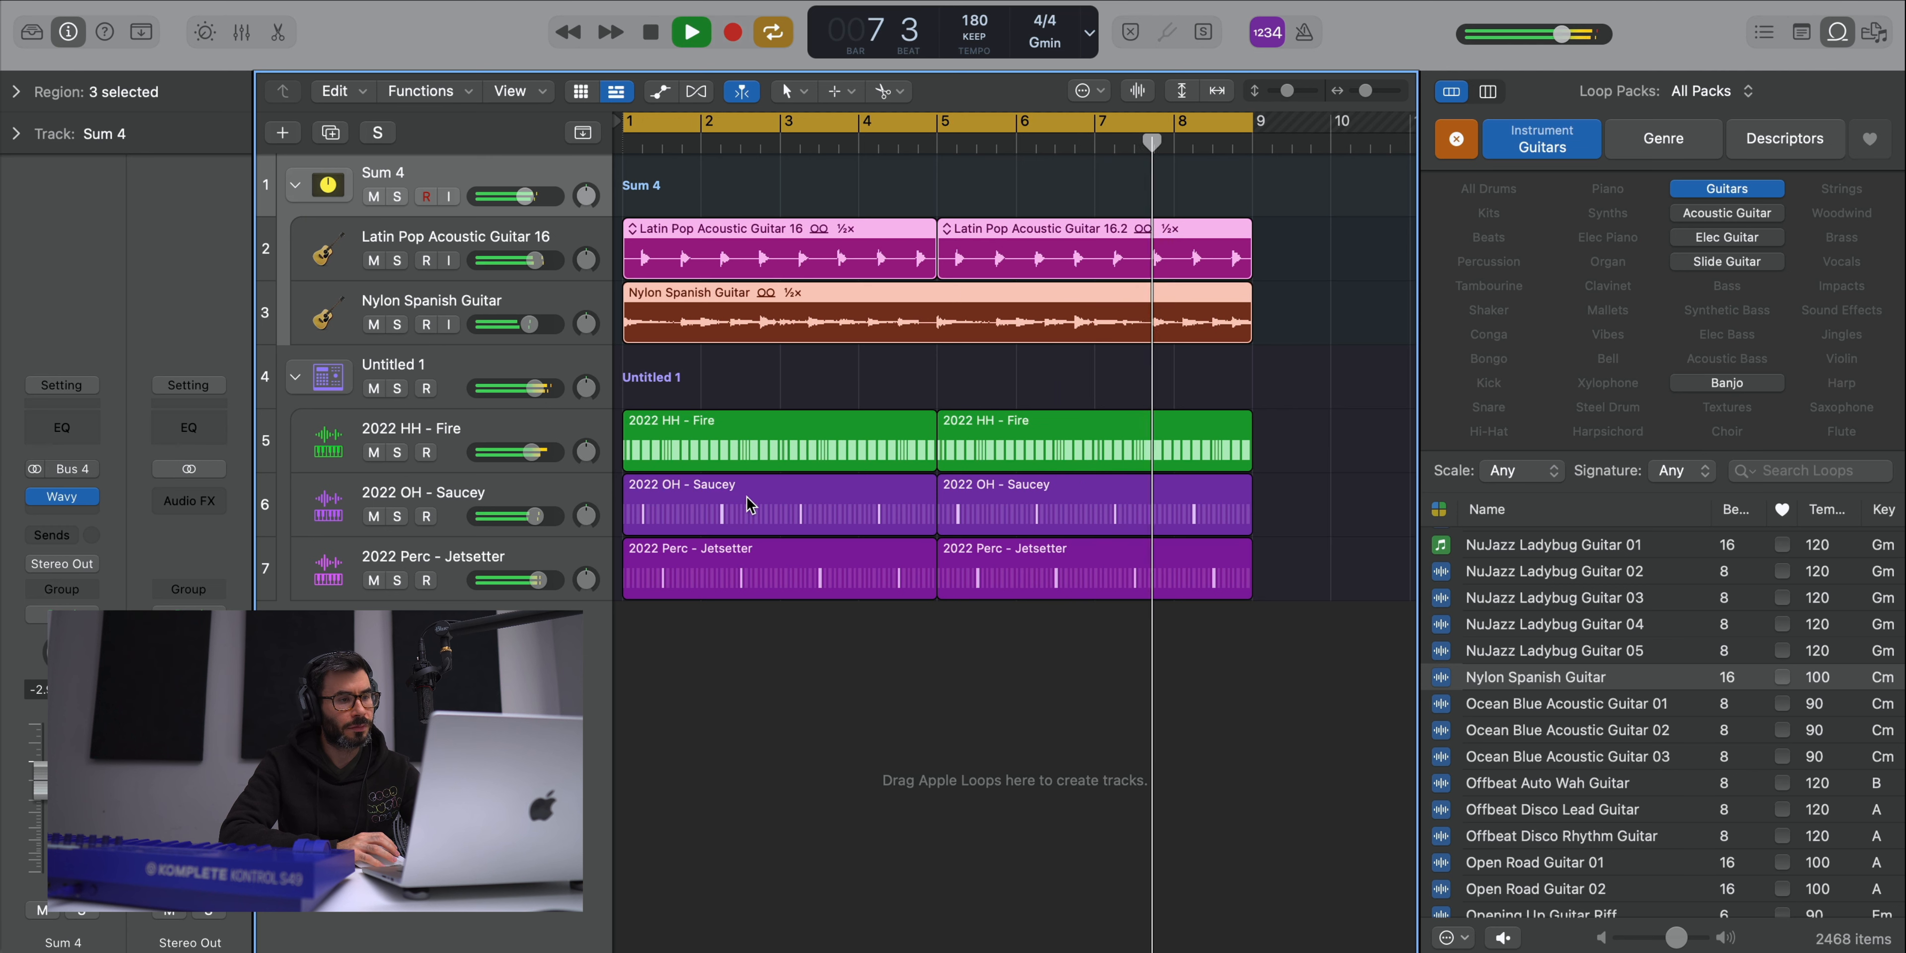
- Stop playback, select the drum machine track and open the 808 folder of the 2022 drum kit in the file browser
{"action": "key", "text": "space"}
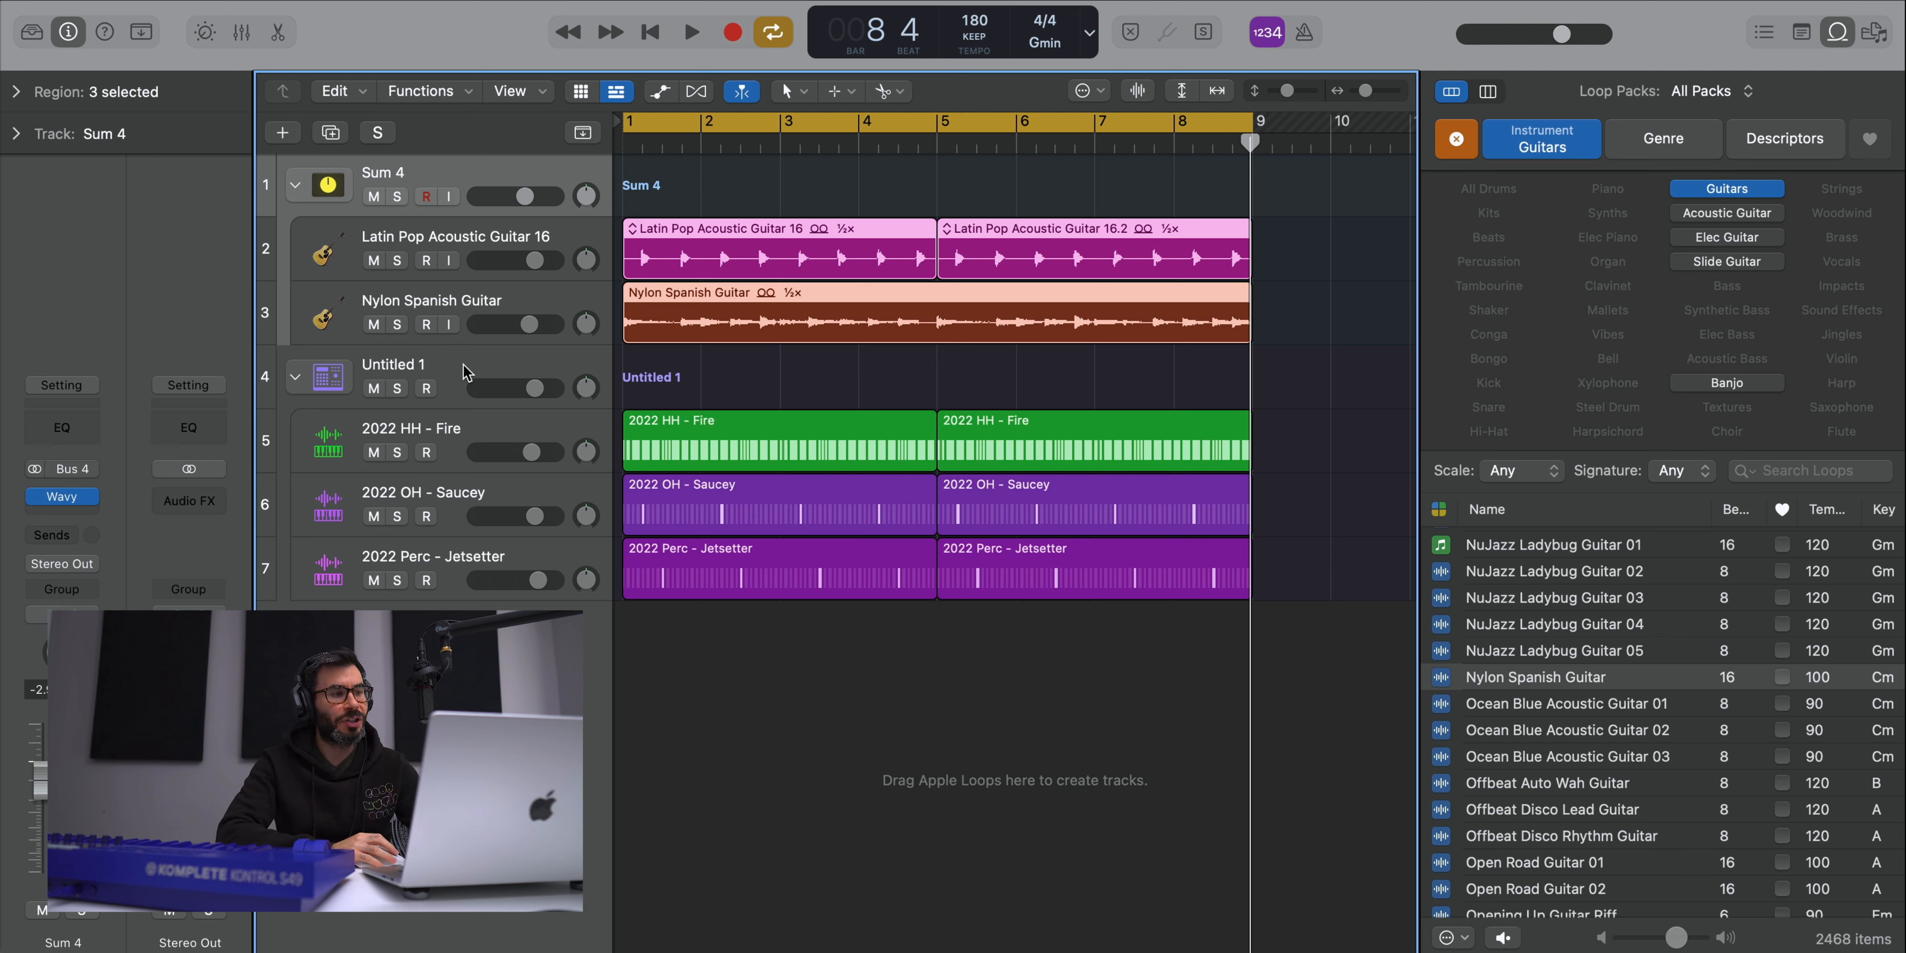
{"action": "left_click", "coordinate": [515, 390]}
{"action": "left_click", "coordinate": [1875, 33]}
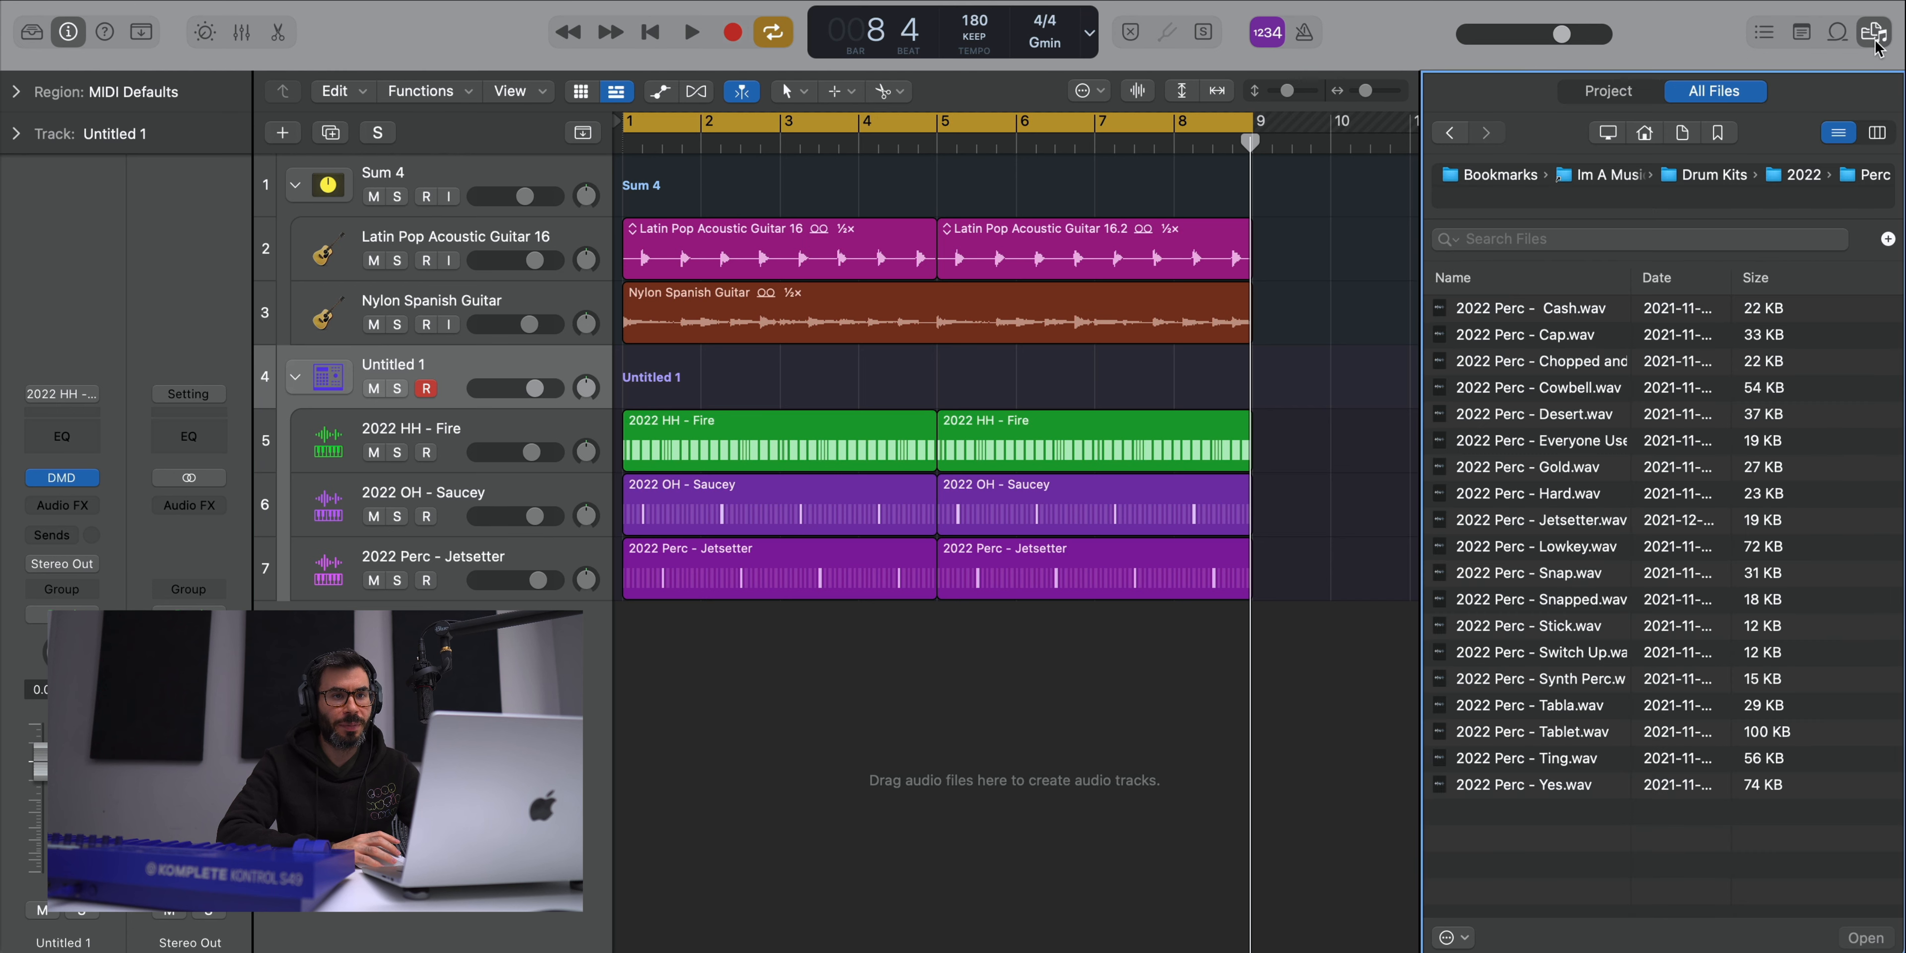
{"action": "left_click", "coordinate": [1817, 178]}
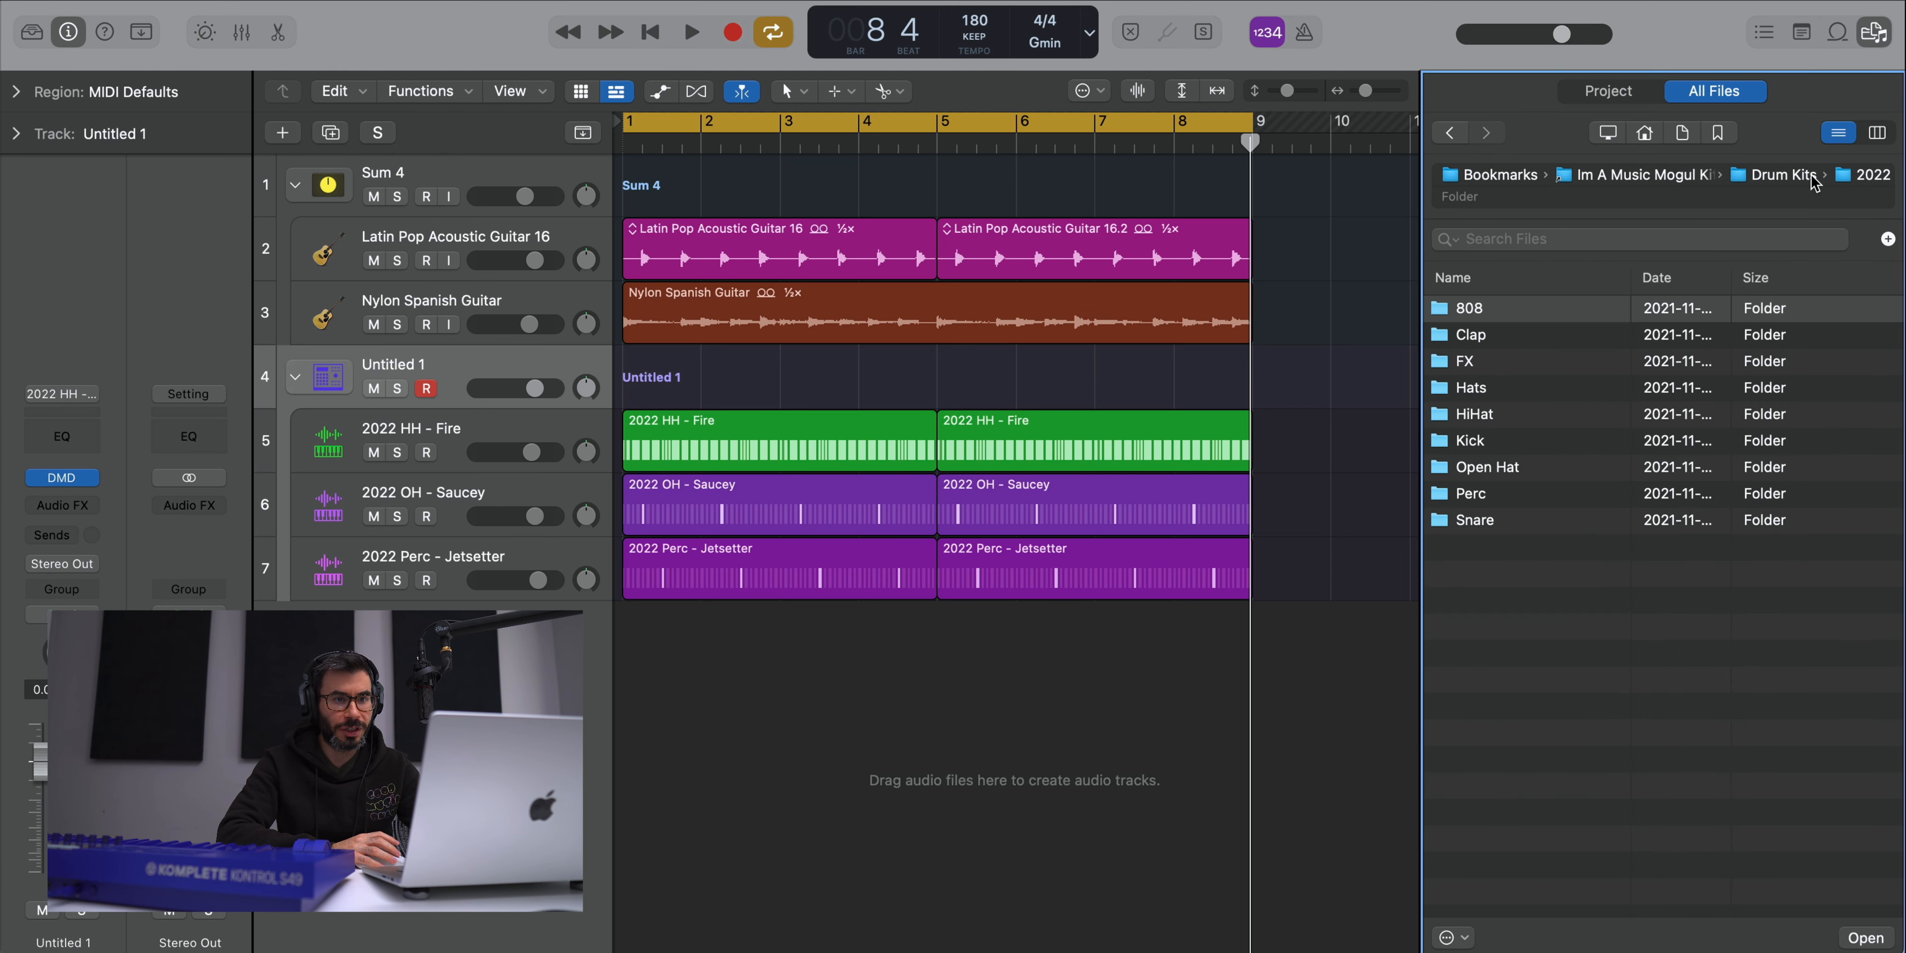
{"action": "left_click", "coordinate": [1502, 281]}
{"action": "left_click", "coordinate": [1508, 286]}
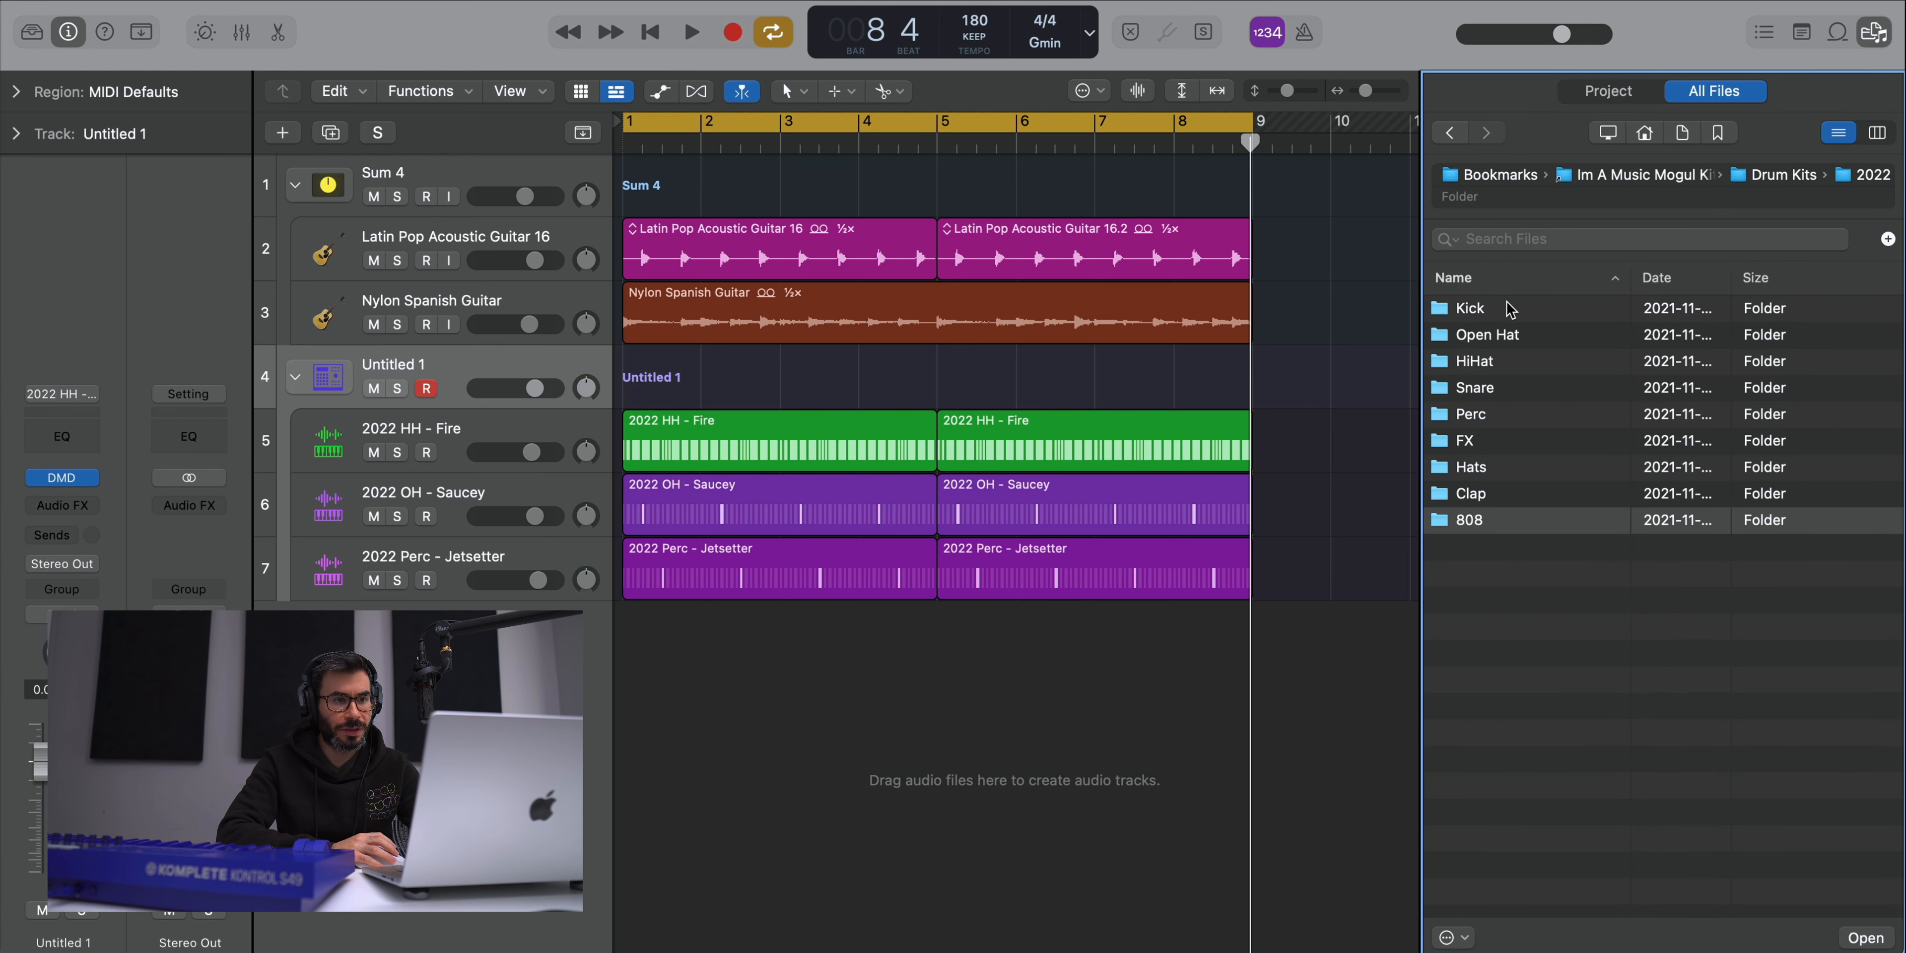
{"action": "double_click", "coordinate": [1494, 523]}
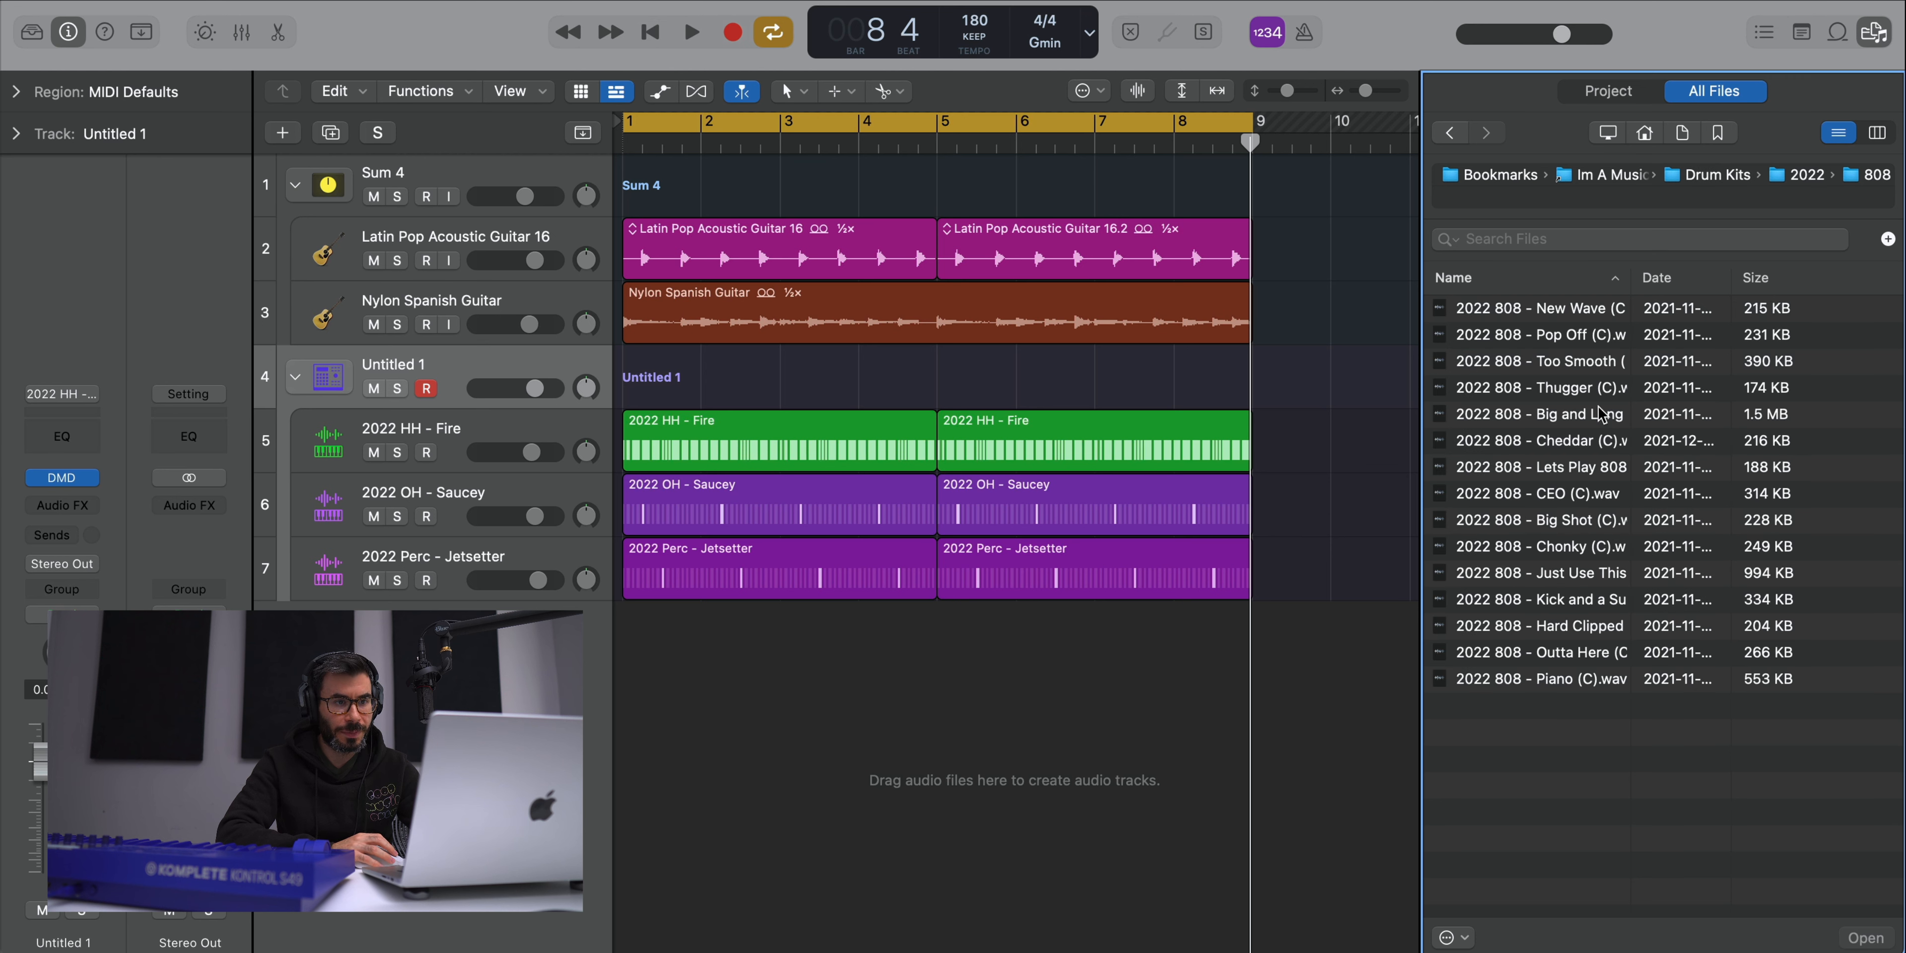
- Preview 808 samples and add 2022 808 - Cheddar (C).wav to the drum machine as a new track
{"action": "left_click", "coordinate": [1561, 440]}
{"action": "key", "text": "Up"}
{"action": "key", "text": "Down"}
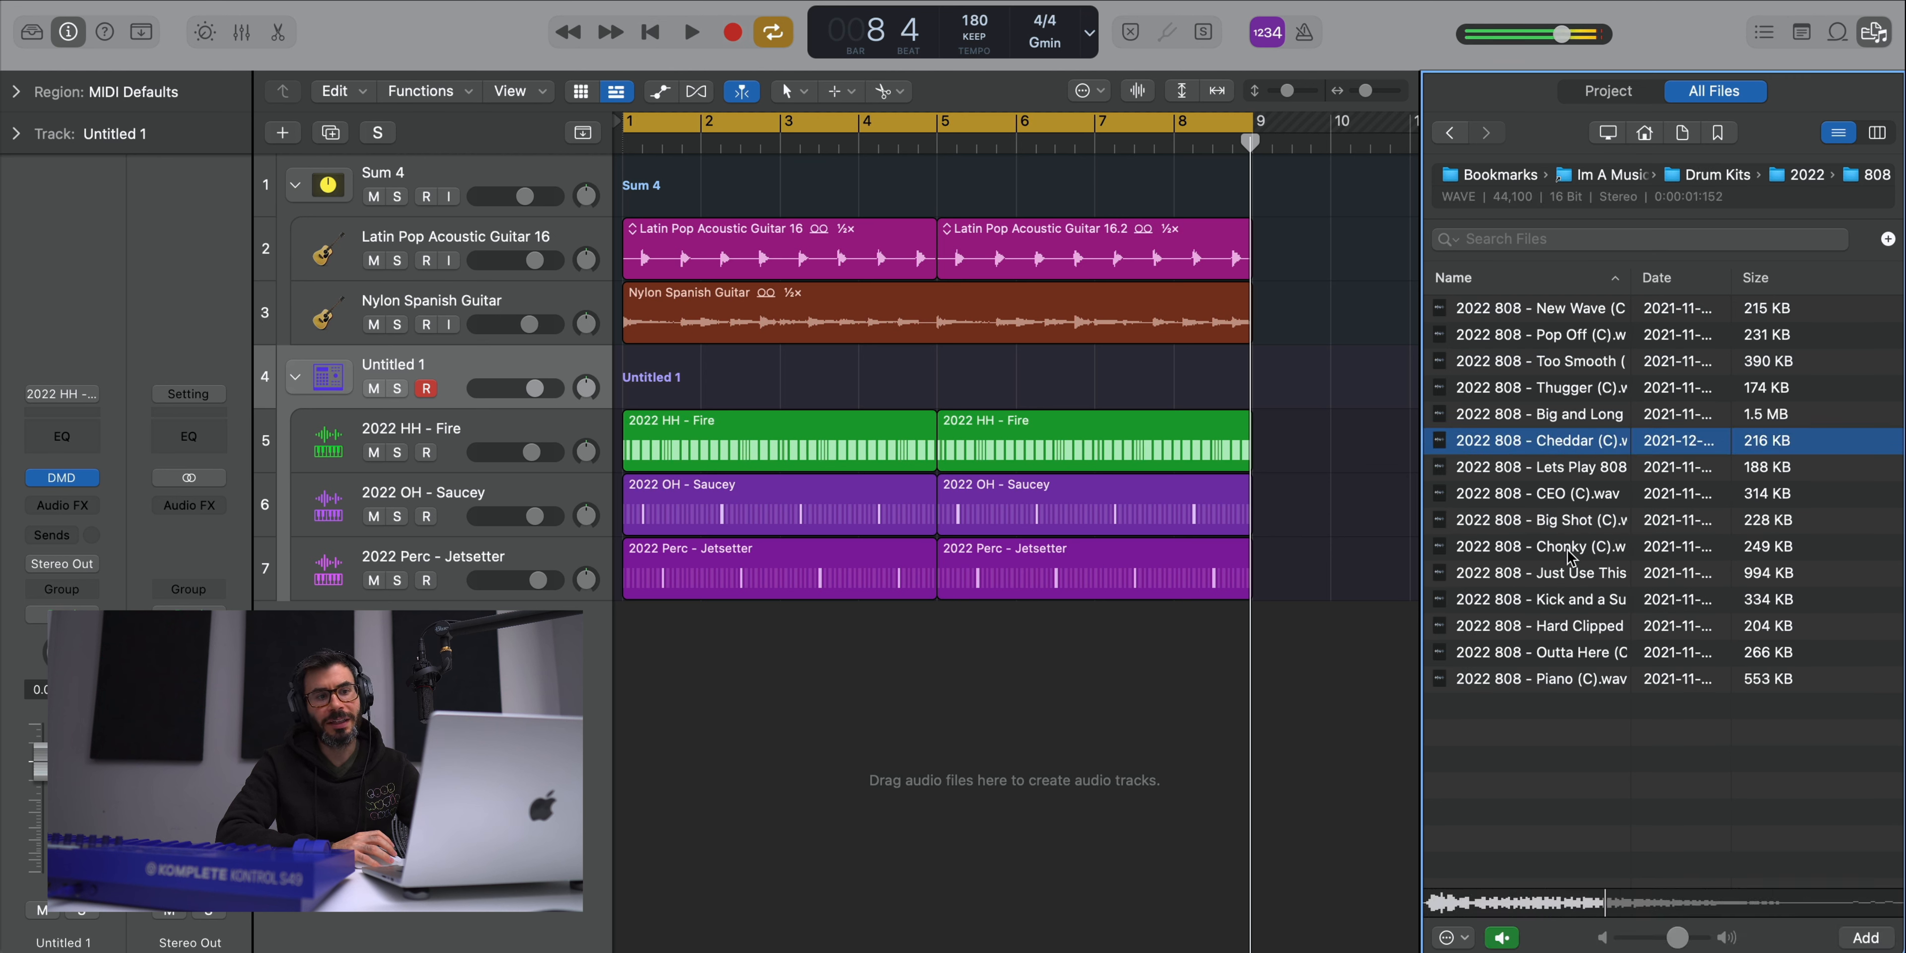
{"action": "left_click_drag", "start_coordinate": [1547, 440], "coordinate": [452, 404]}
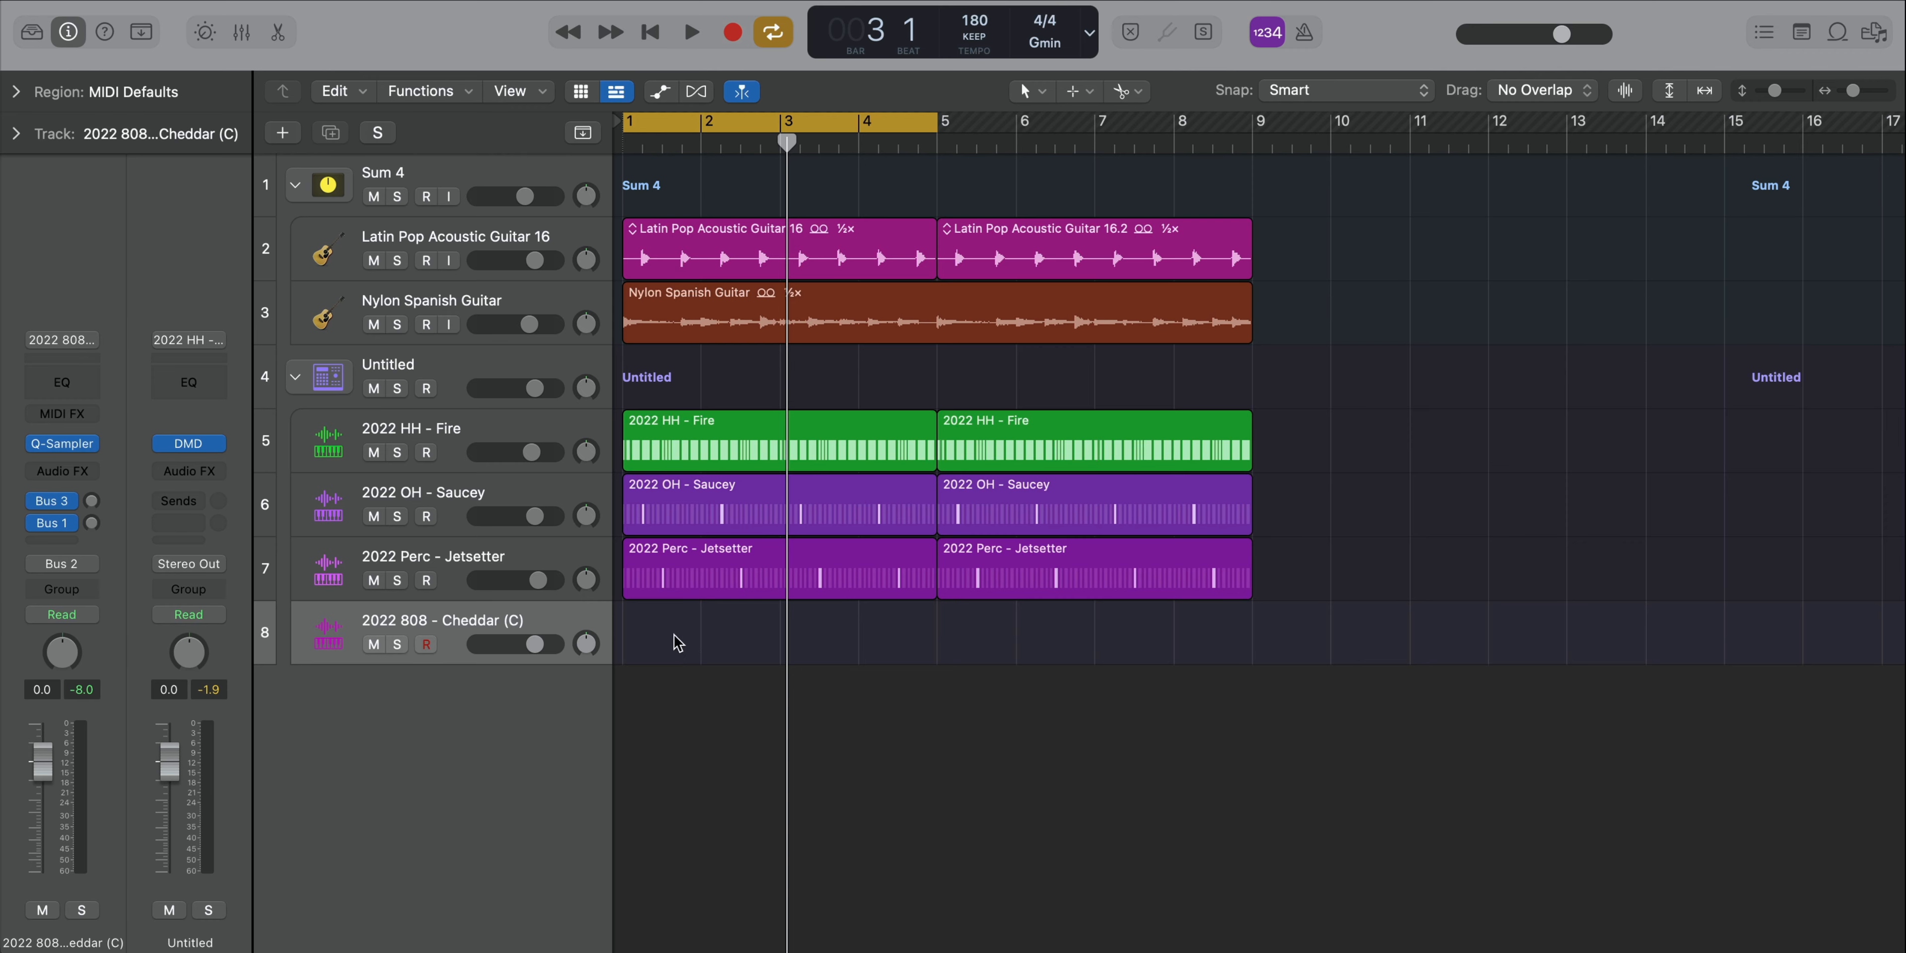
- Create a pattern region on the 2022 808 - Cheddar (C) track and load the Chromatic - 2 Oct template
{"action": "right_click", "coordinate": [675, 634]}
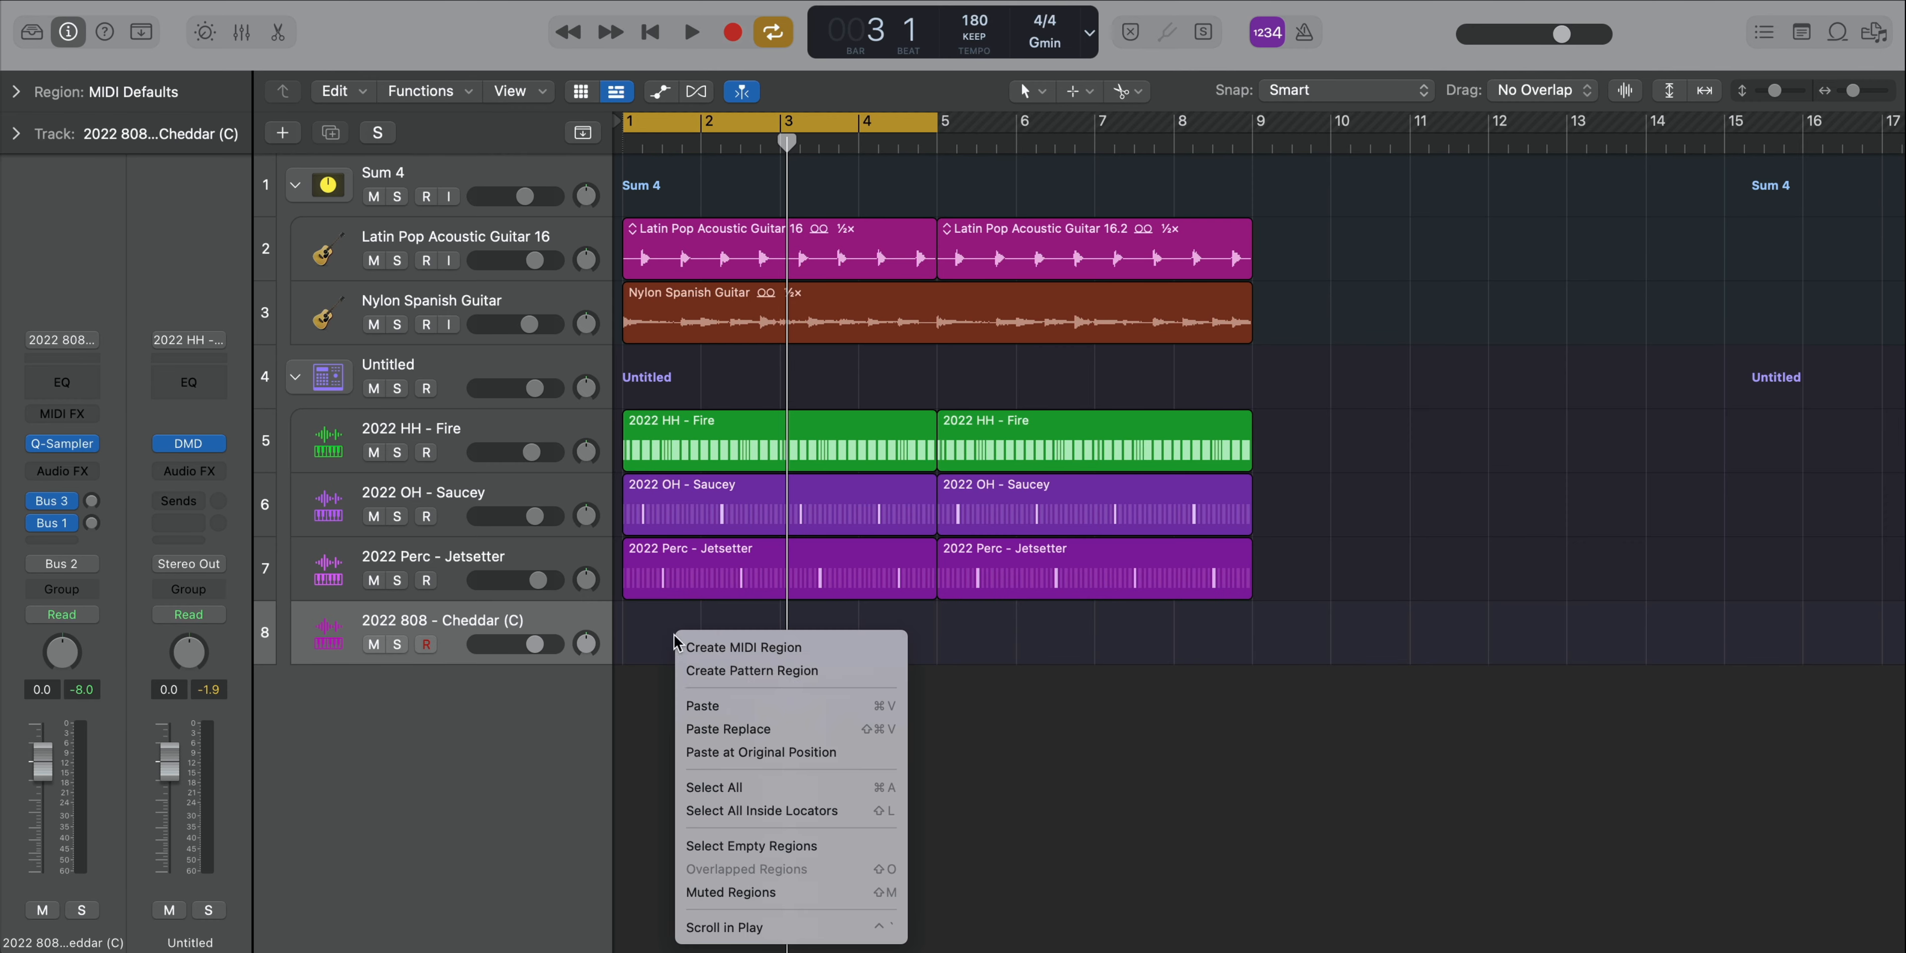
{"action": "left_click", "coordinate": [697, 671]}
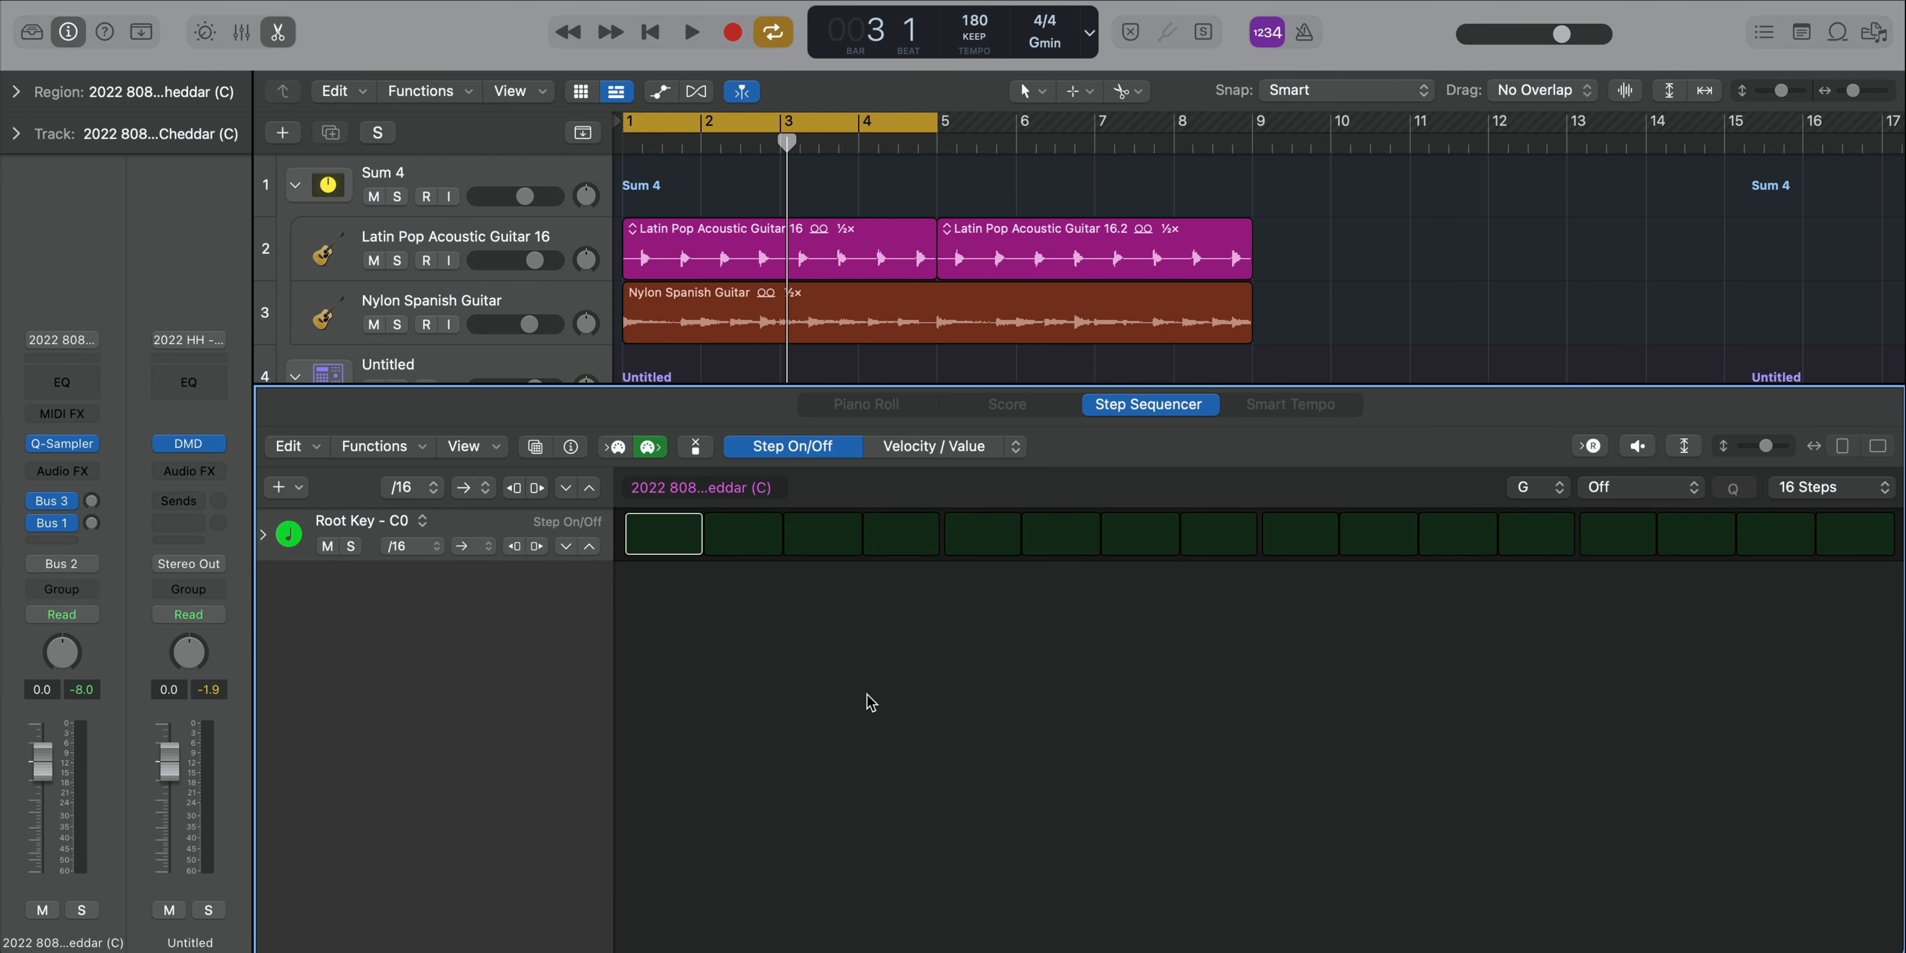
{"action": "left_click", "coordinate": [534, 447]}
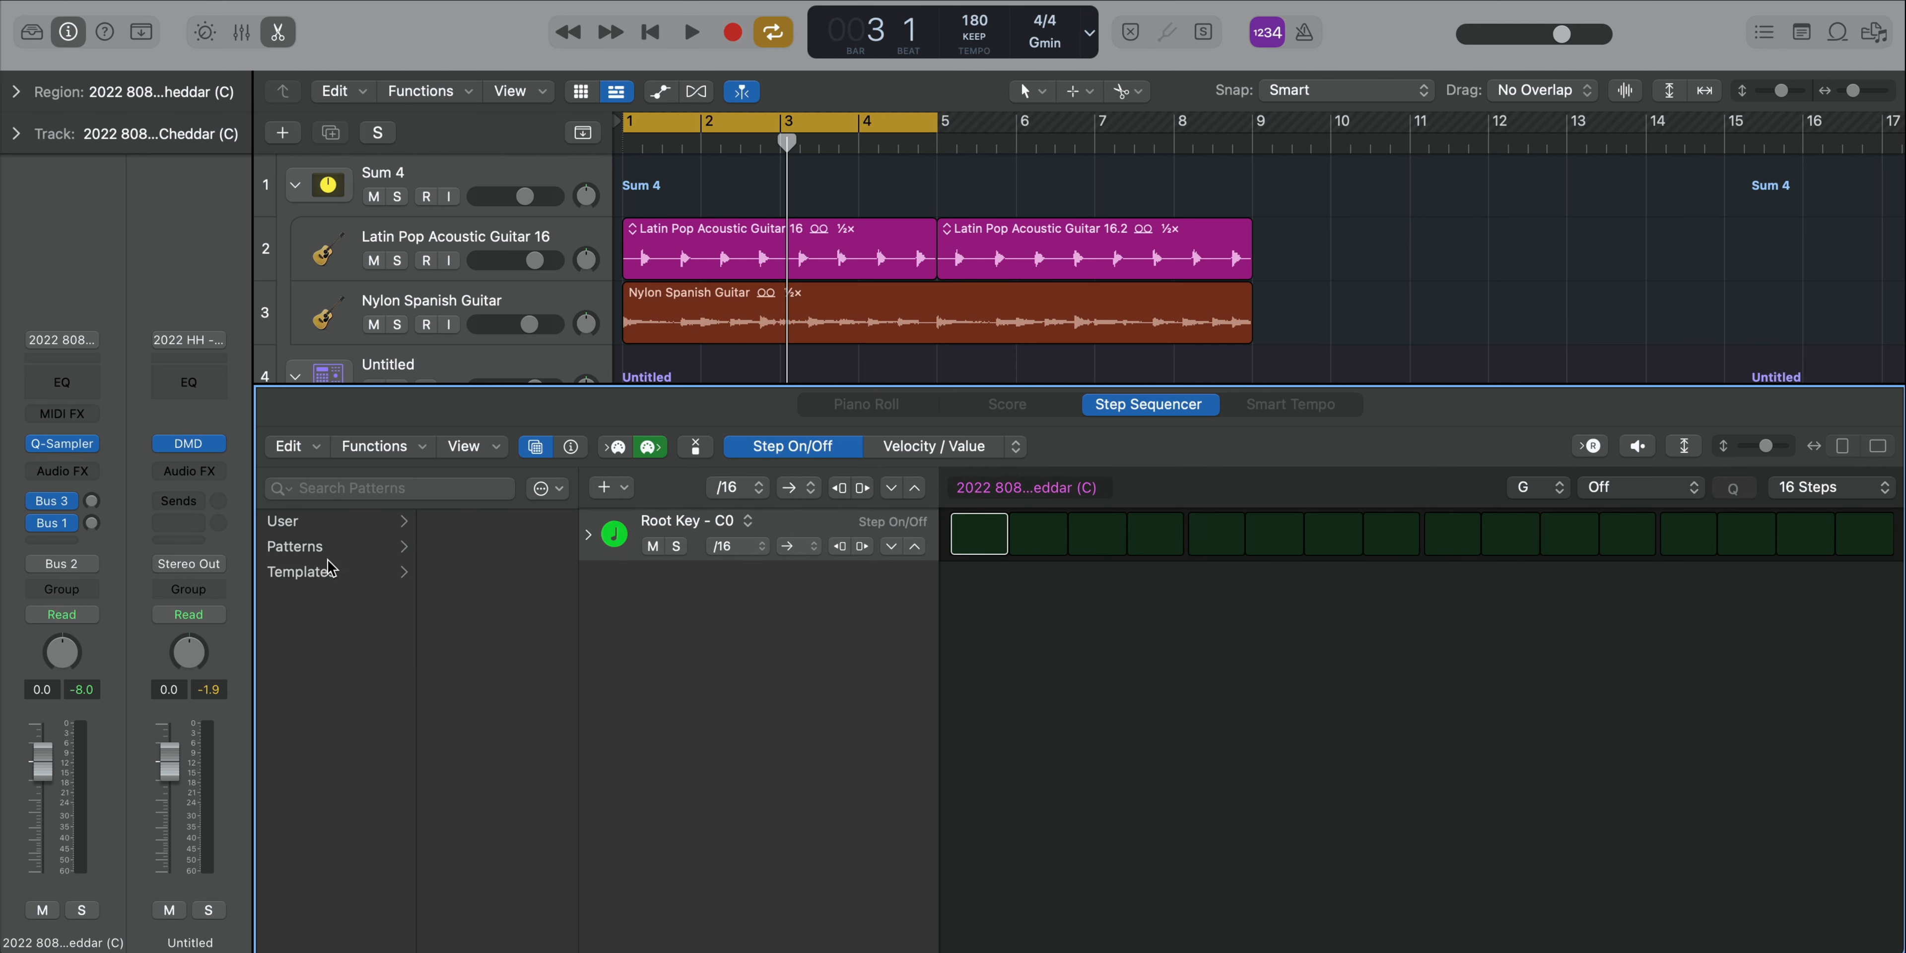
{"action": "left_click", "coordinate": [330, 575]}
{"action": "left_click", "coordinate": [464, 626]}
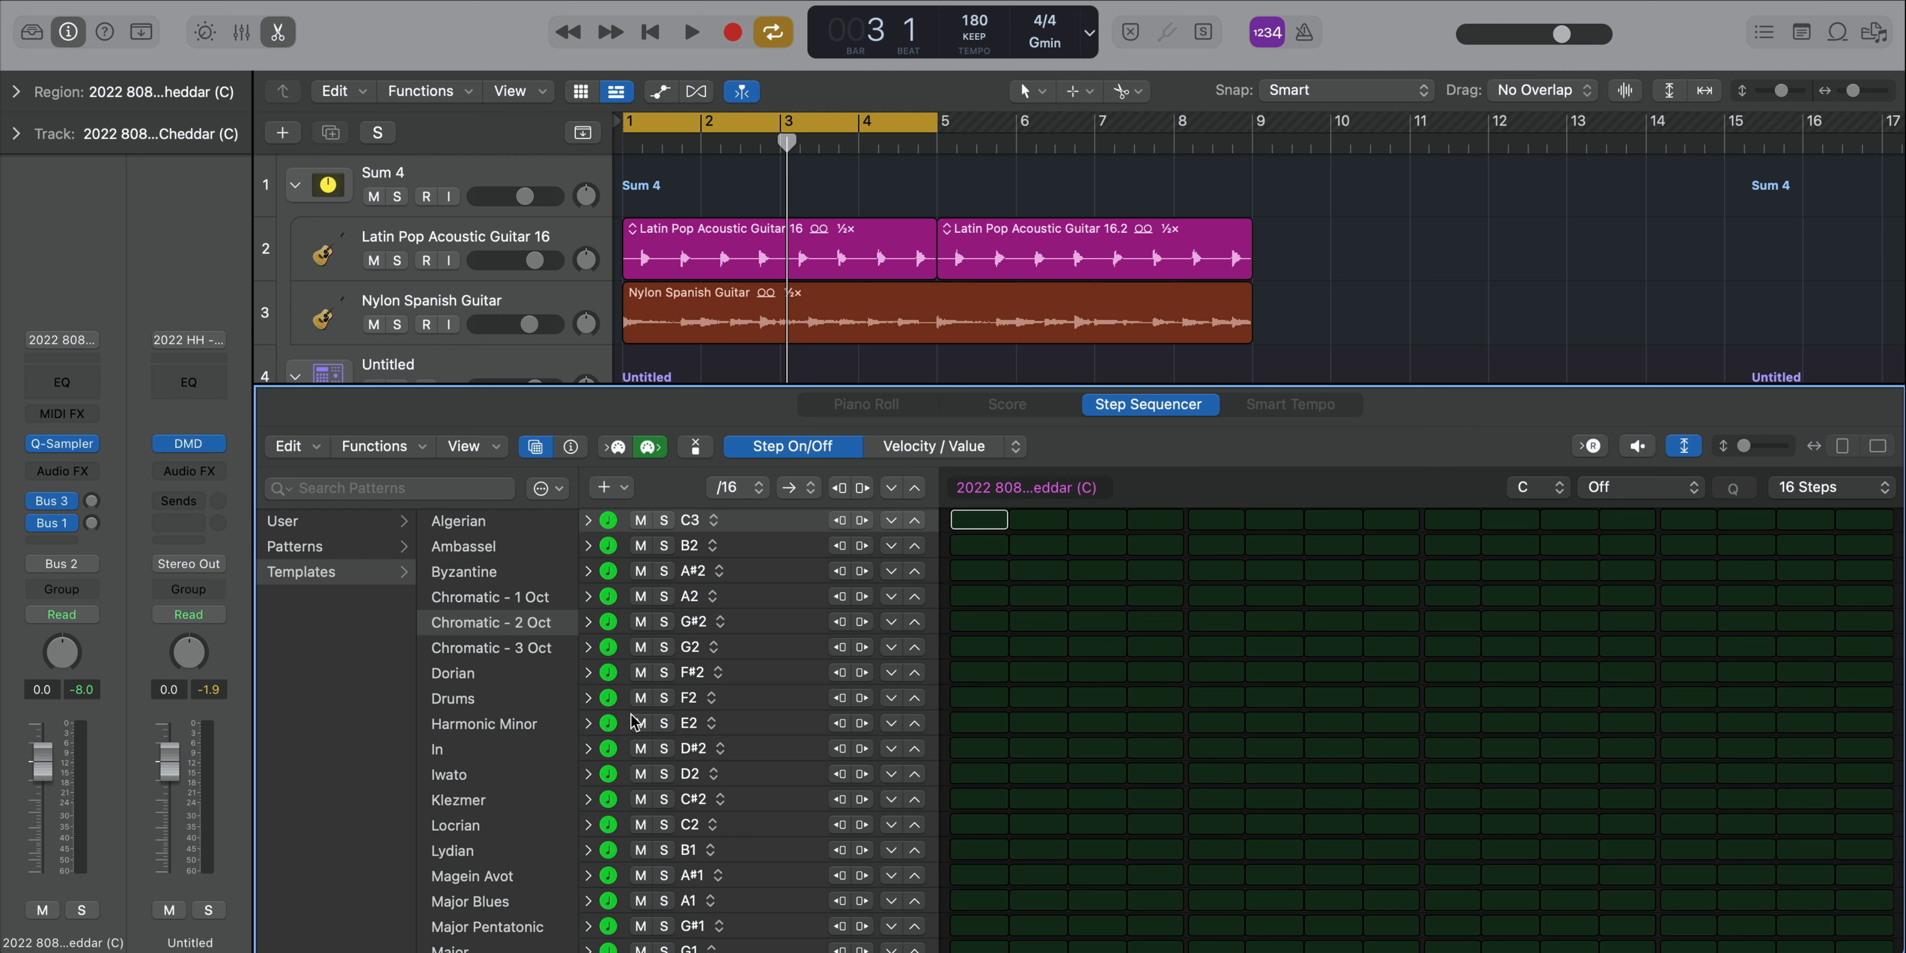
- Audition the first step on the G rows, transpose the 808 pattern down one octave and activate step 1 on G0
{"action": "left_click", "coordinate": [975, 648]}
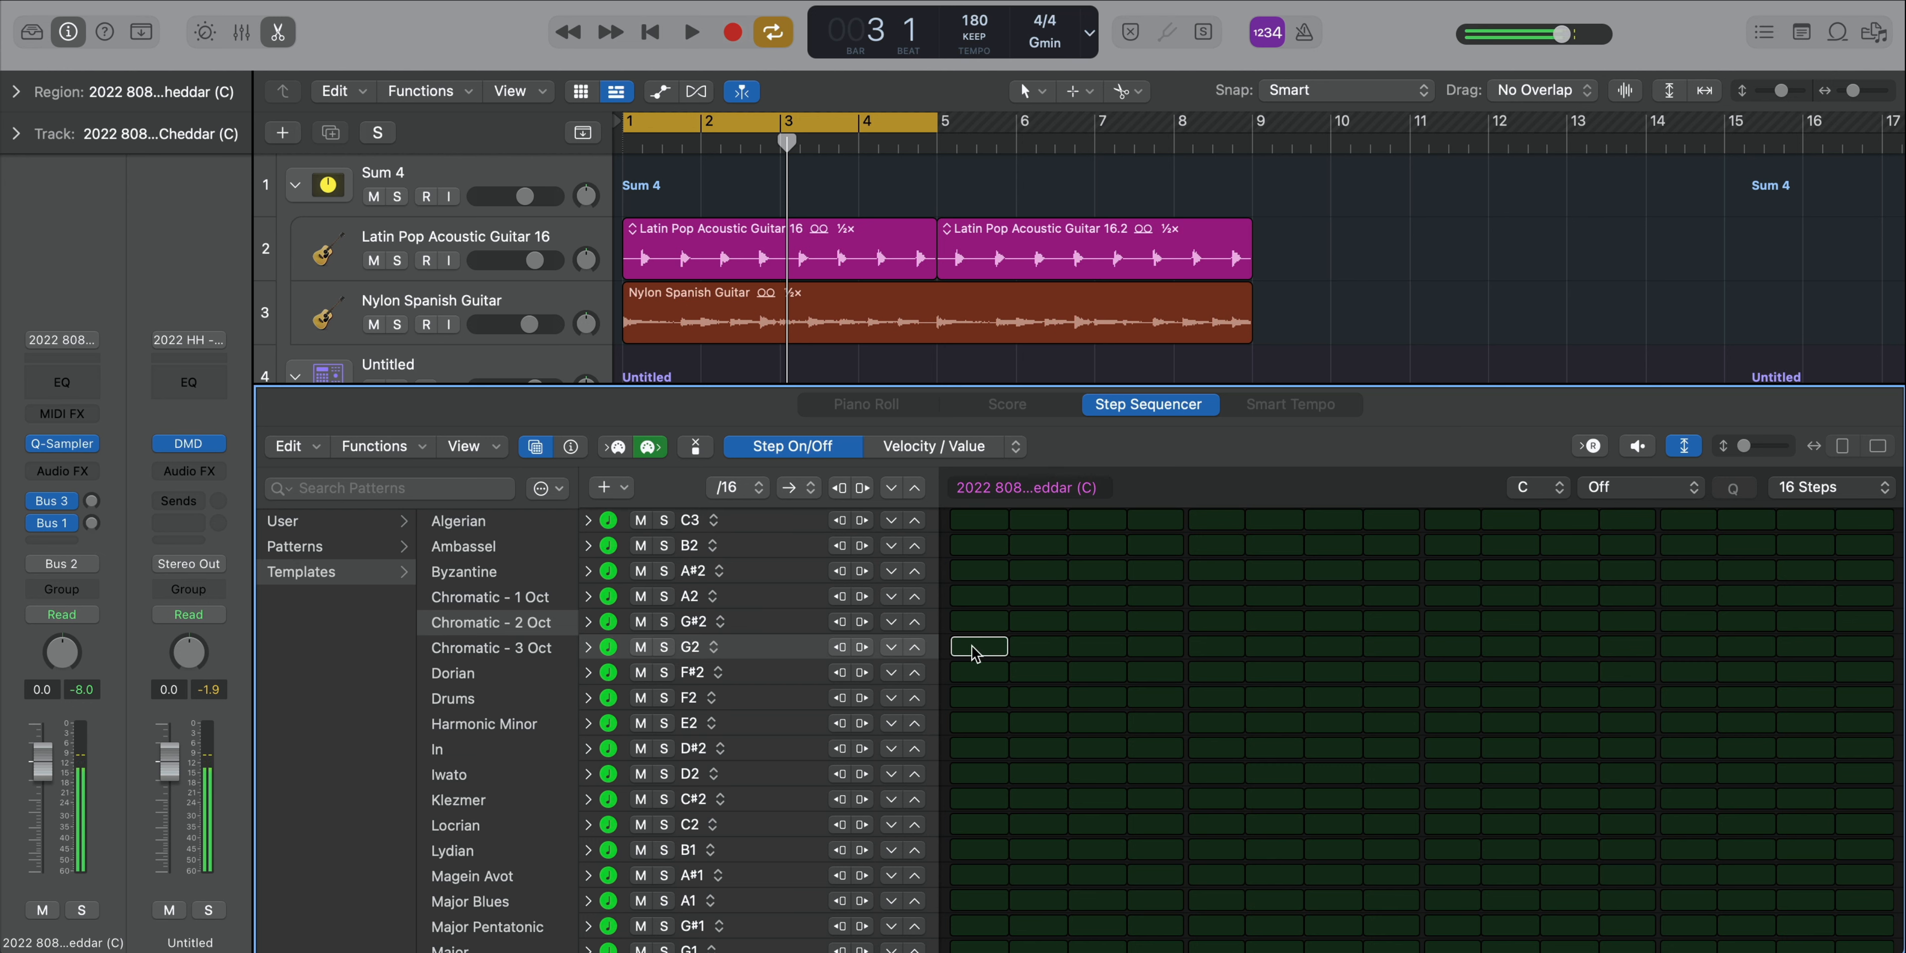
{"action": "scroll", "coordinate": [1048, 854], "scroll_direction": "down", "scroll_amount": 3}
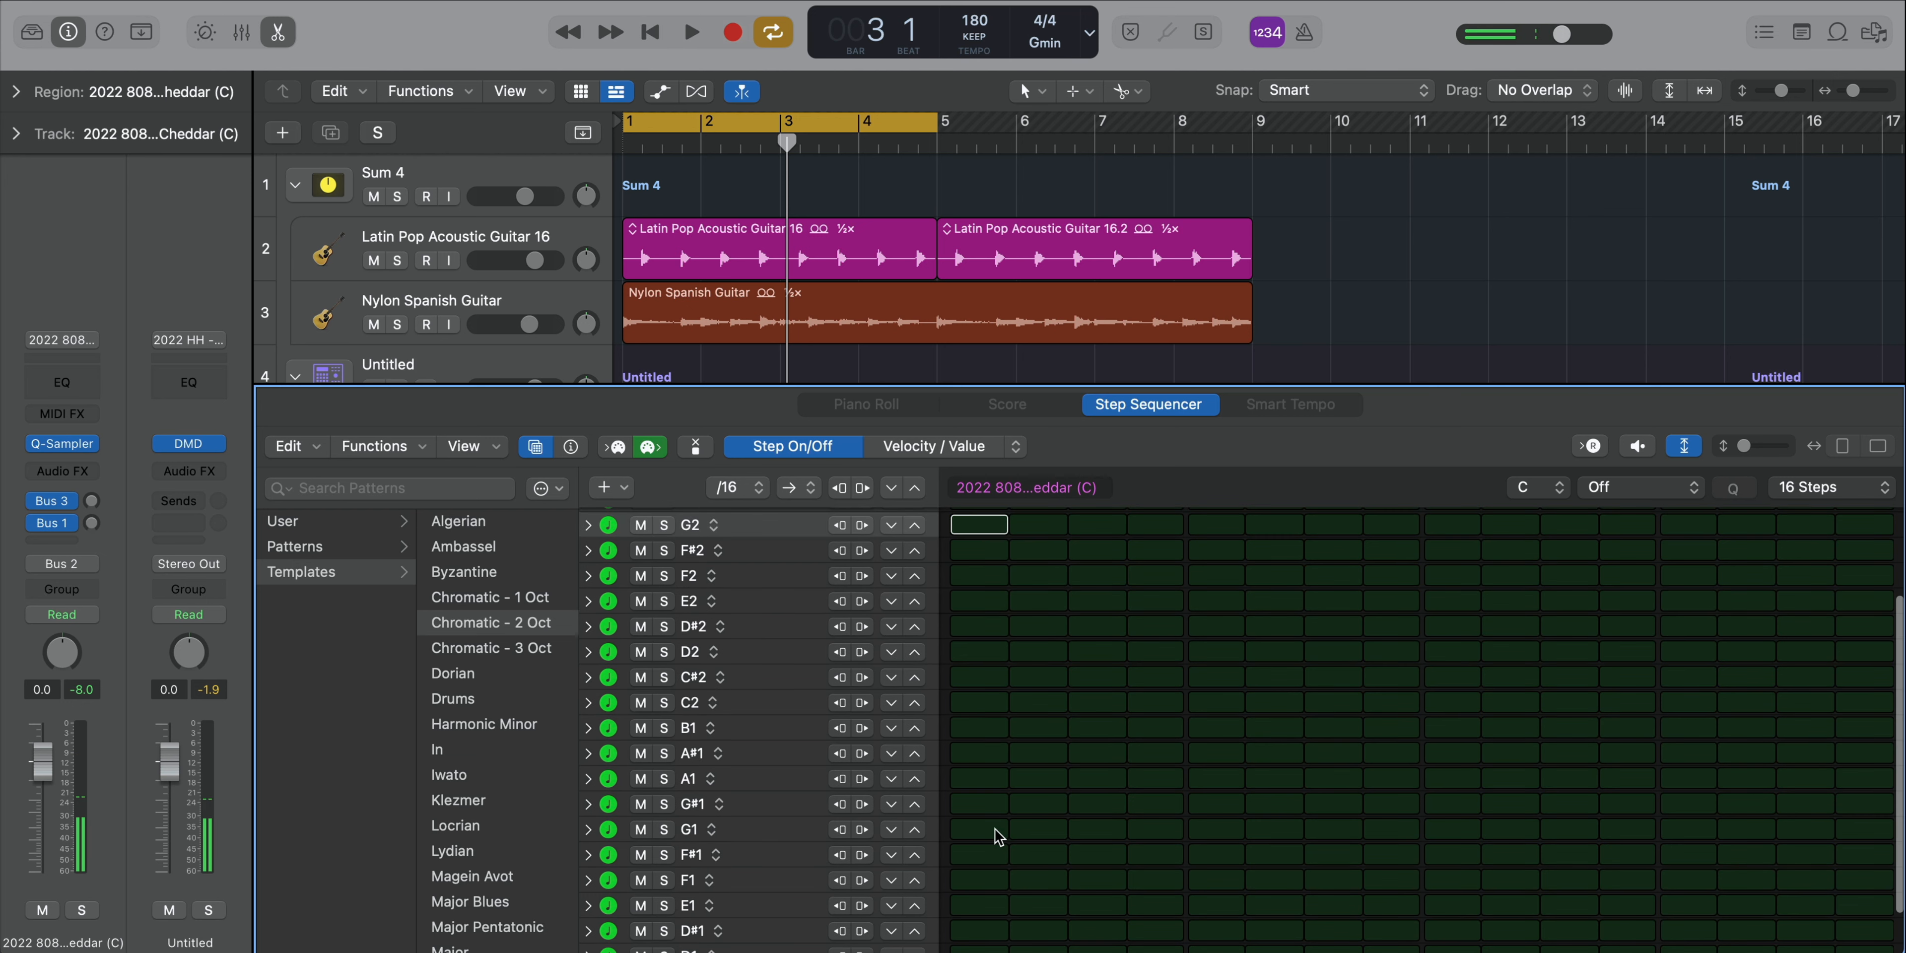
{"action": "left_click", "coordinate": [978, 829]}
{"action": "left_click", "coordinate": [979, 830]}
{"action": "left_click", "coordinate": [374, 446]}
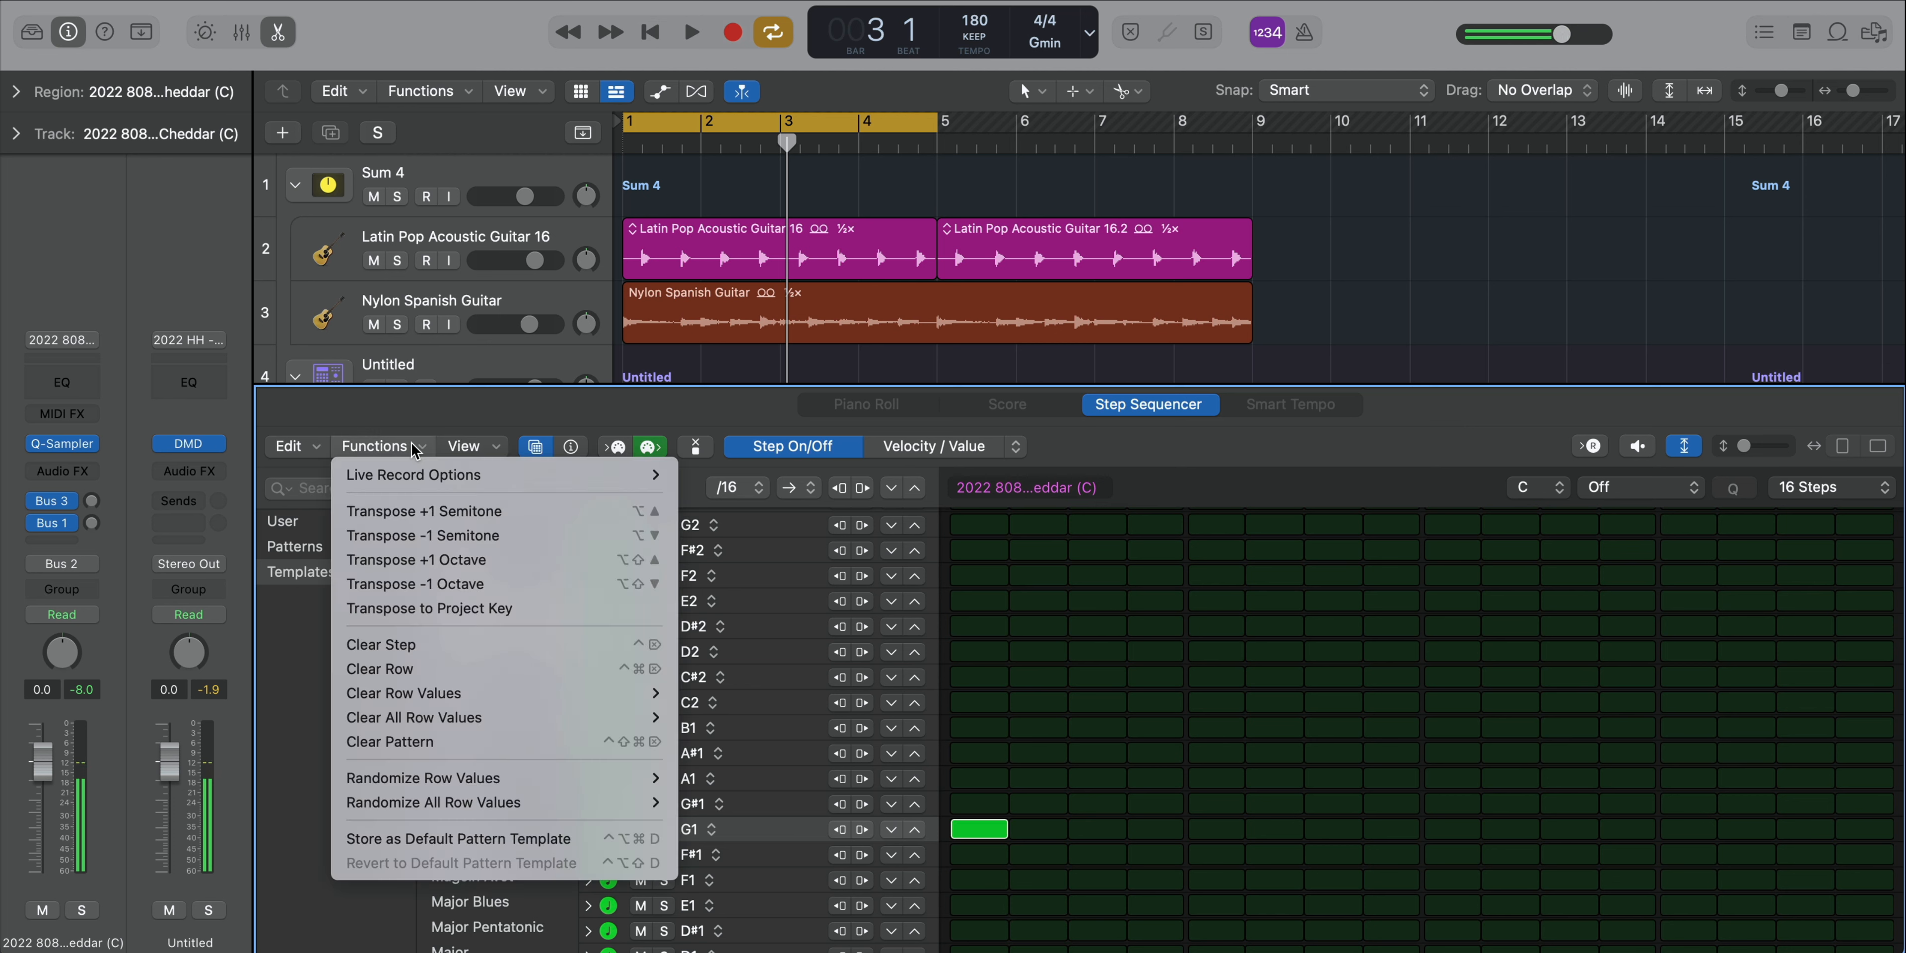
{"action": "left_click", "coordinate": [457, 585]}
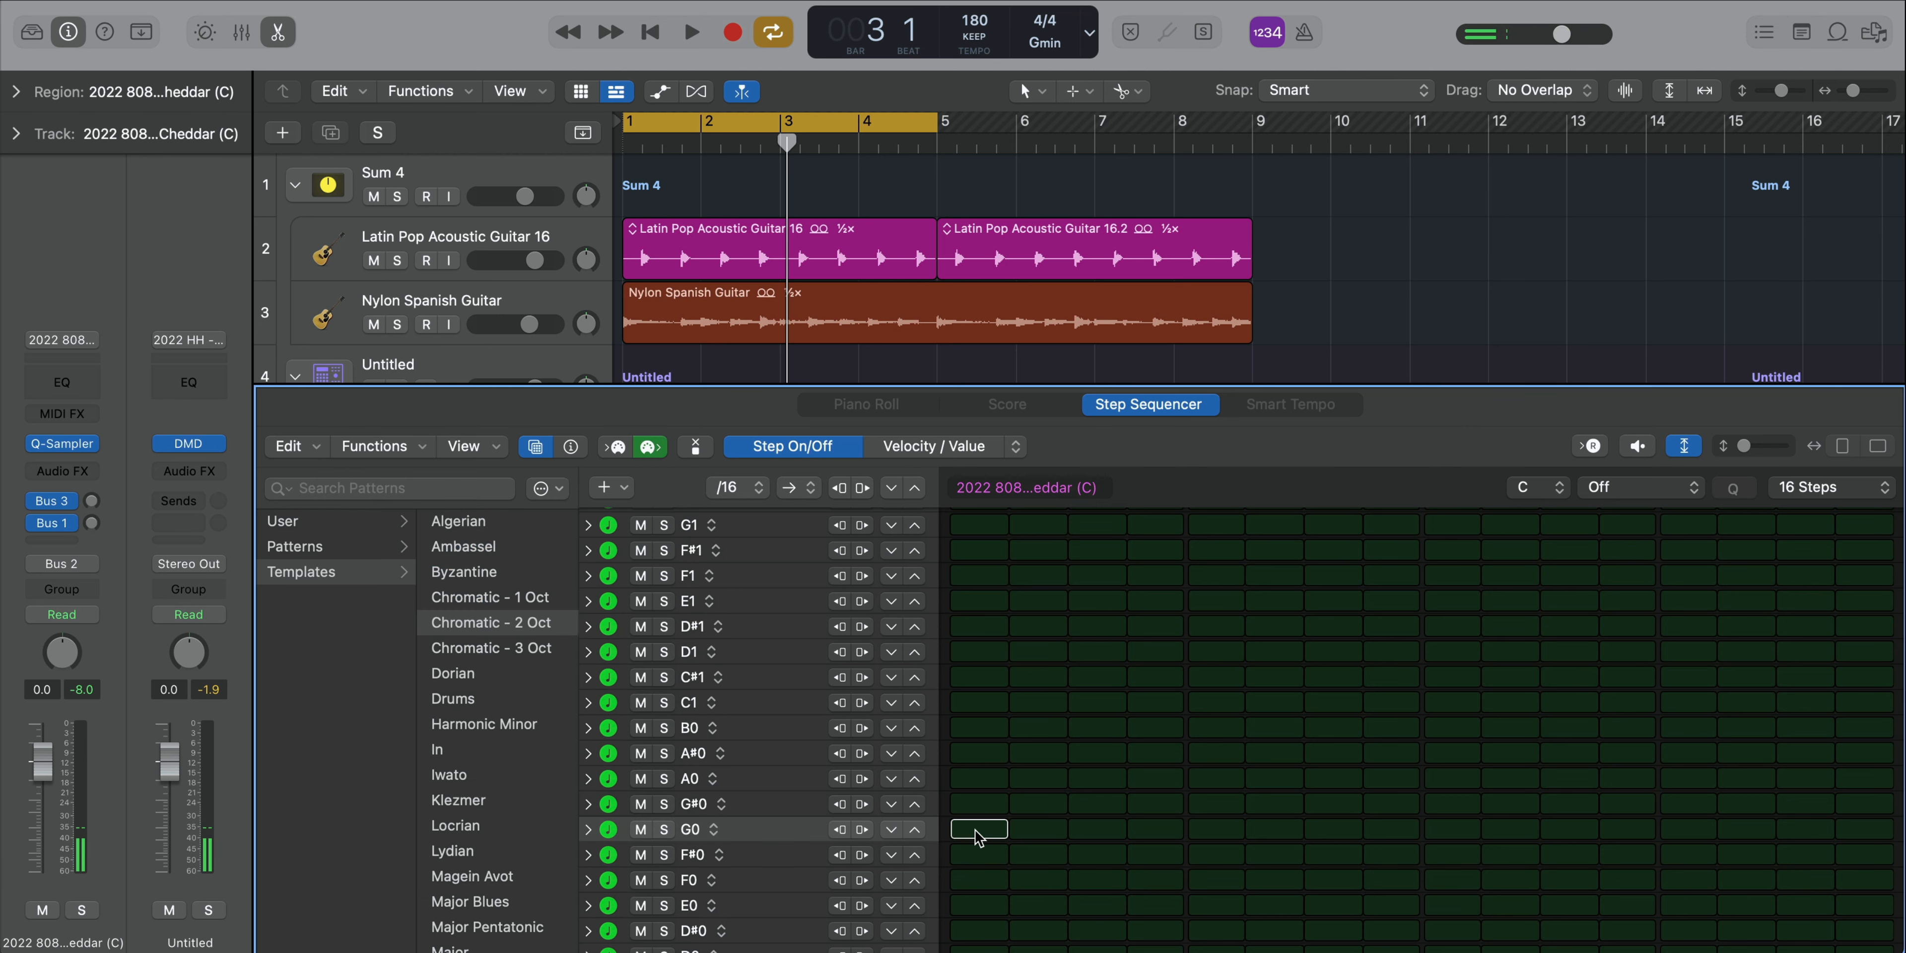
- Set the 808 pattern's step rate to /8 and add step 11 on G0 and step 15 on A0 while the beat plays
{"action": "key", "text": "space"}
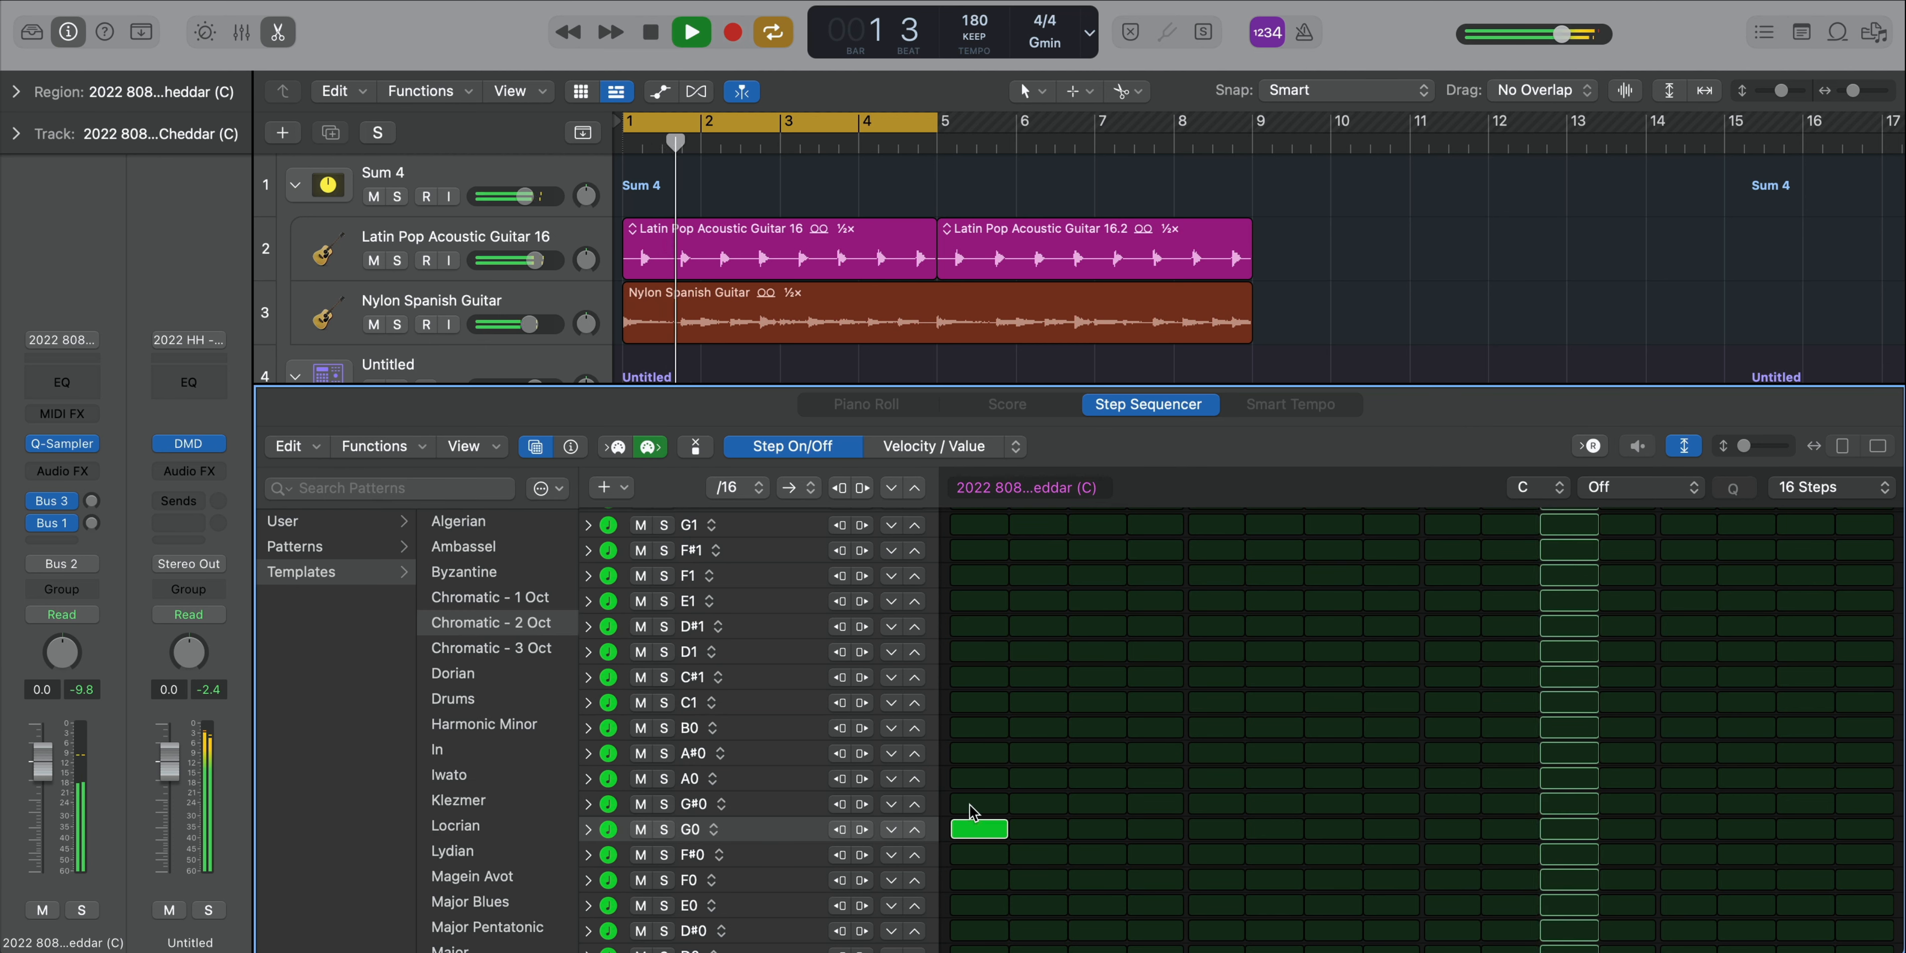
{"action": "left_click", "coordinate": [727, 491]}
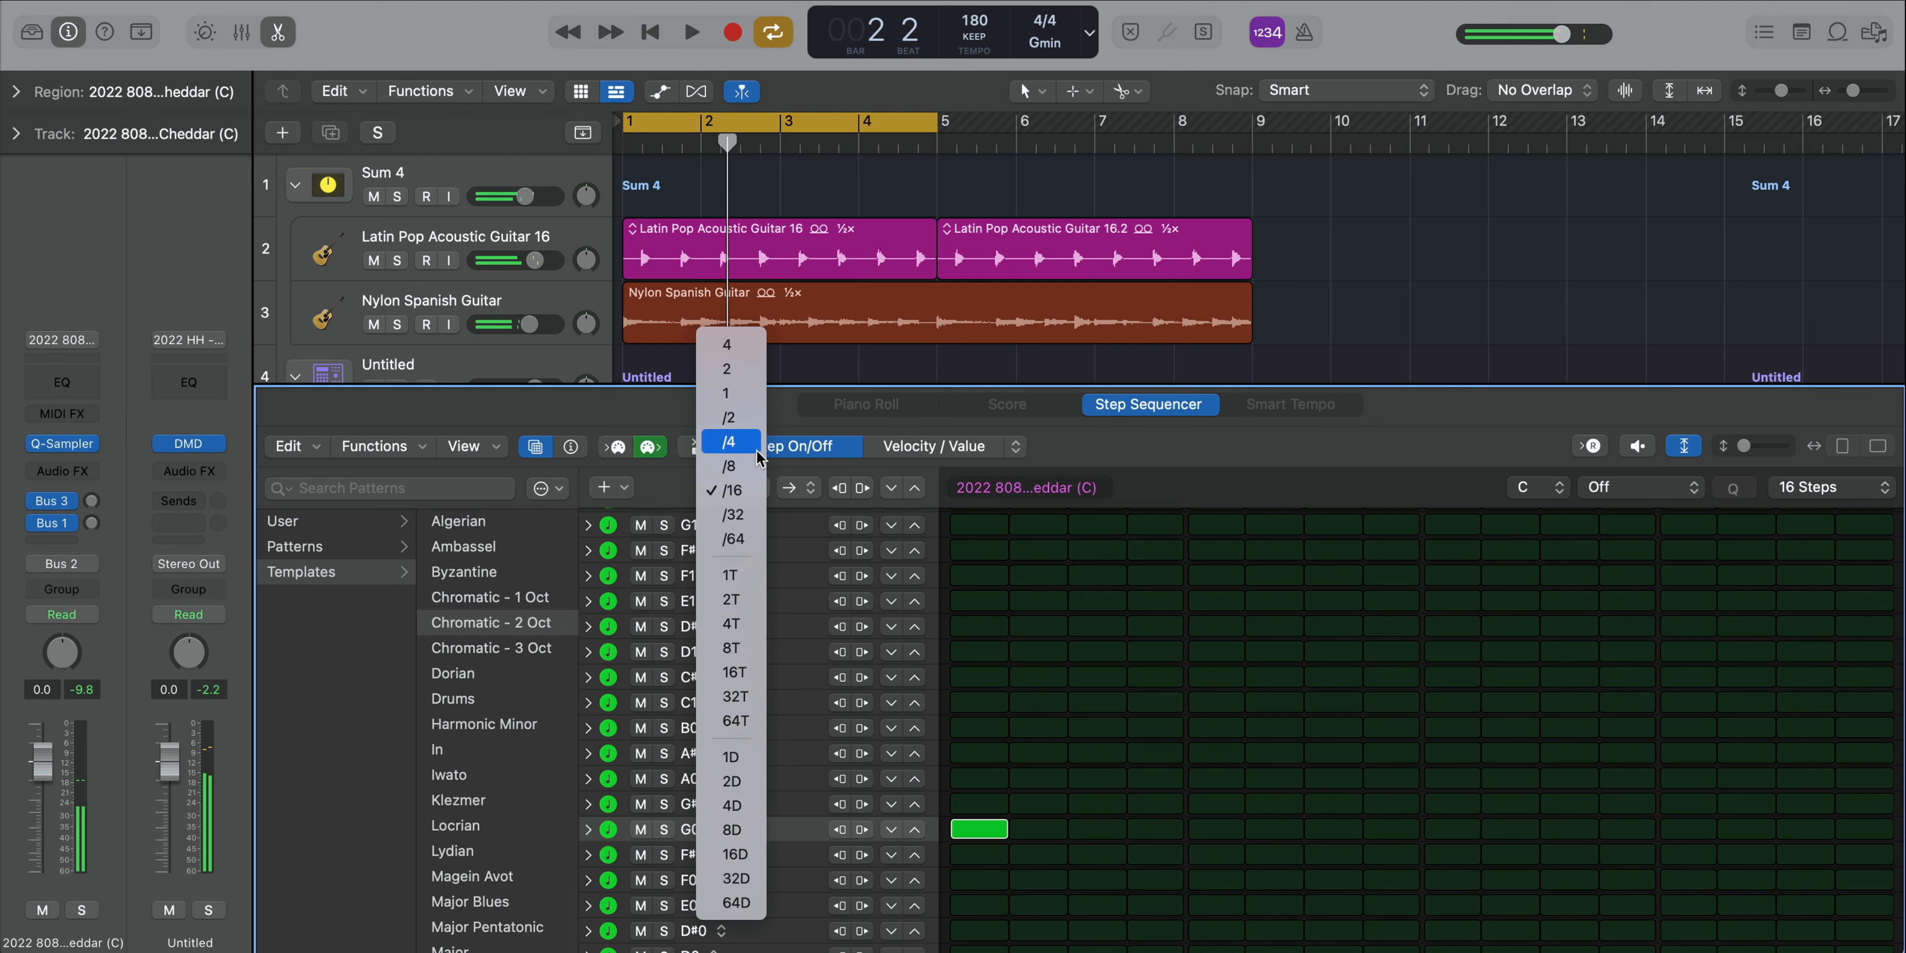
{"action": "key", "text": "Return"}
{"action": "key", "text": "space"}
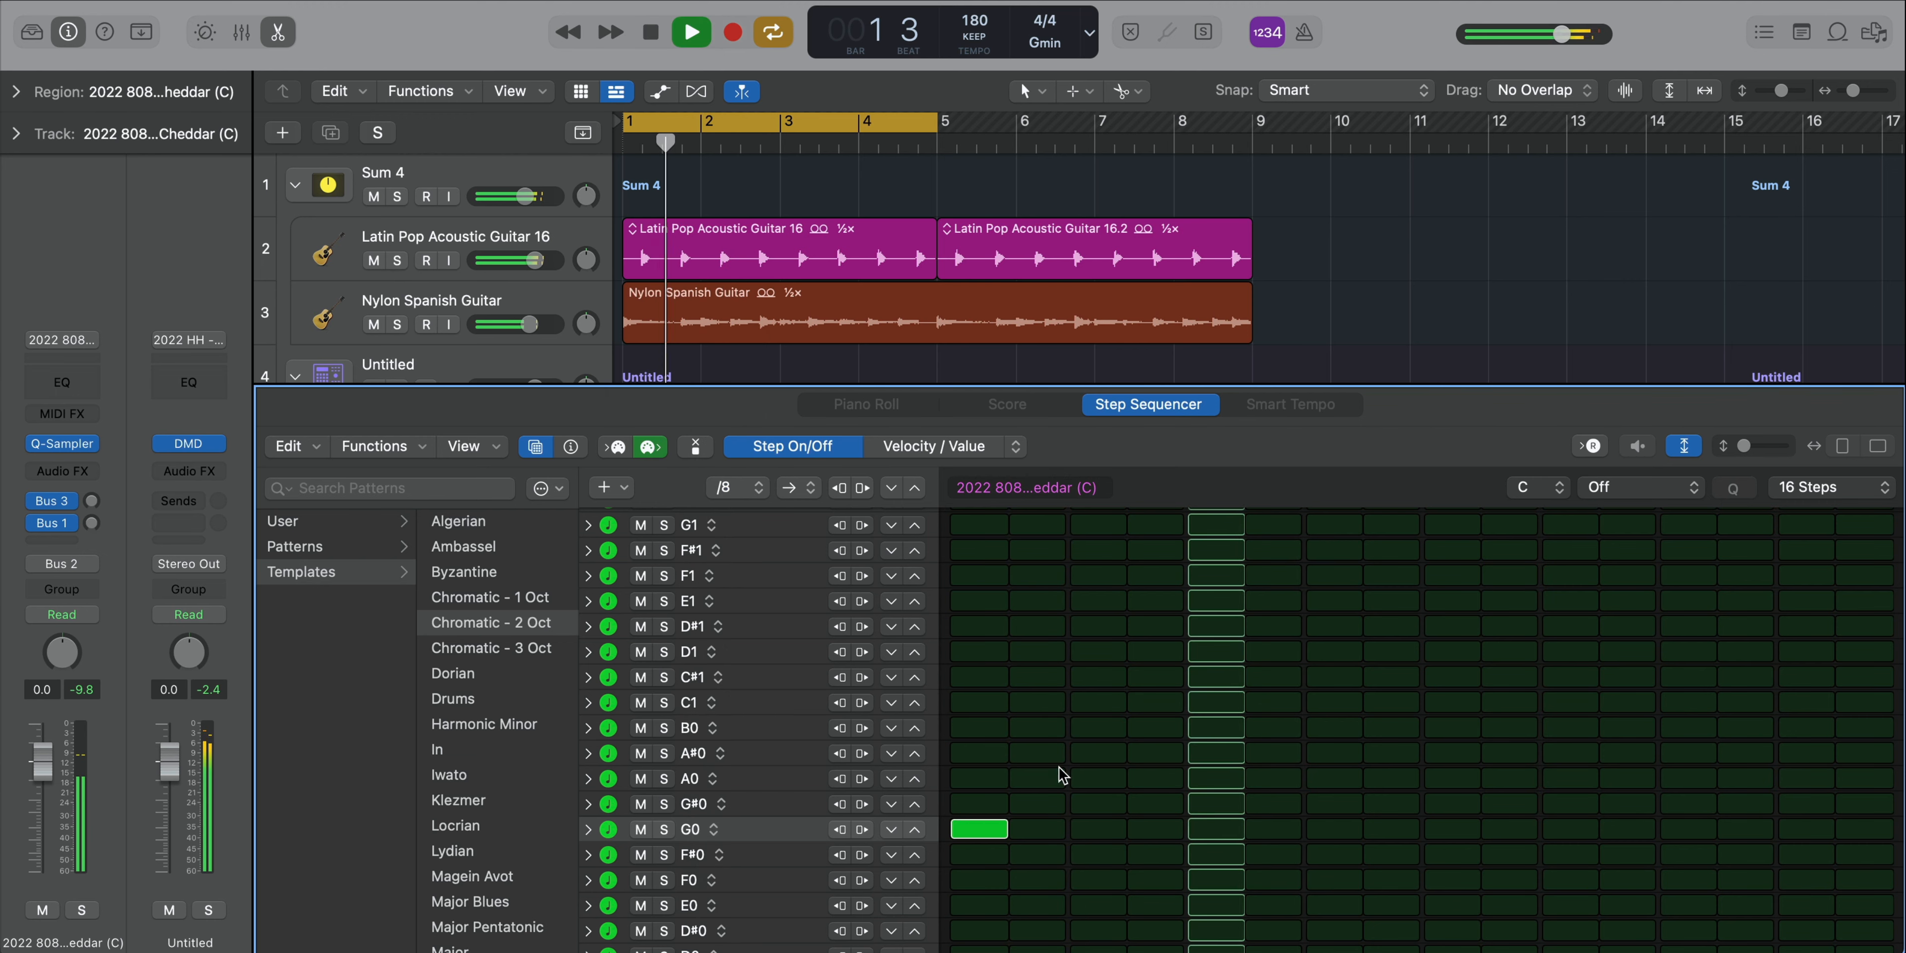
{"action": "left_click", "coordinate": [1567, 829]}
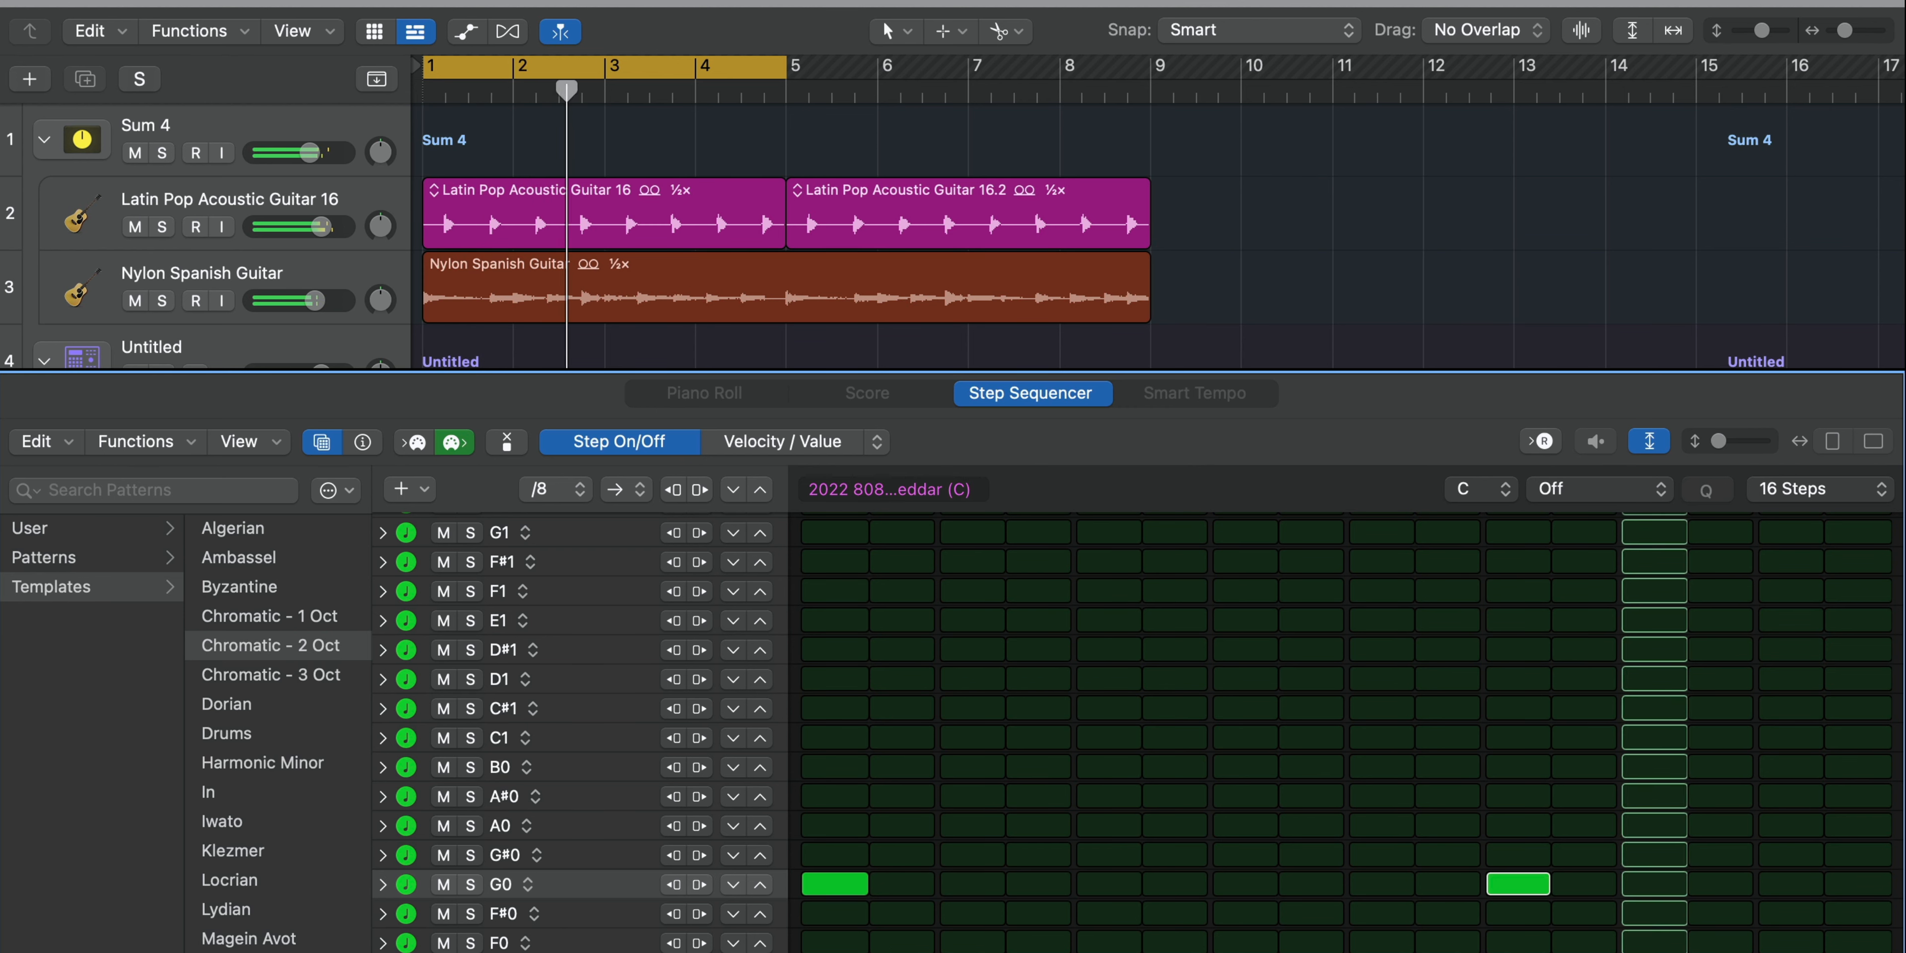
{"action": "left_click", "coordinate": [1724, 826]}
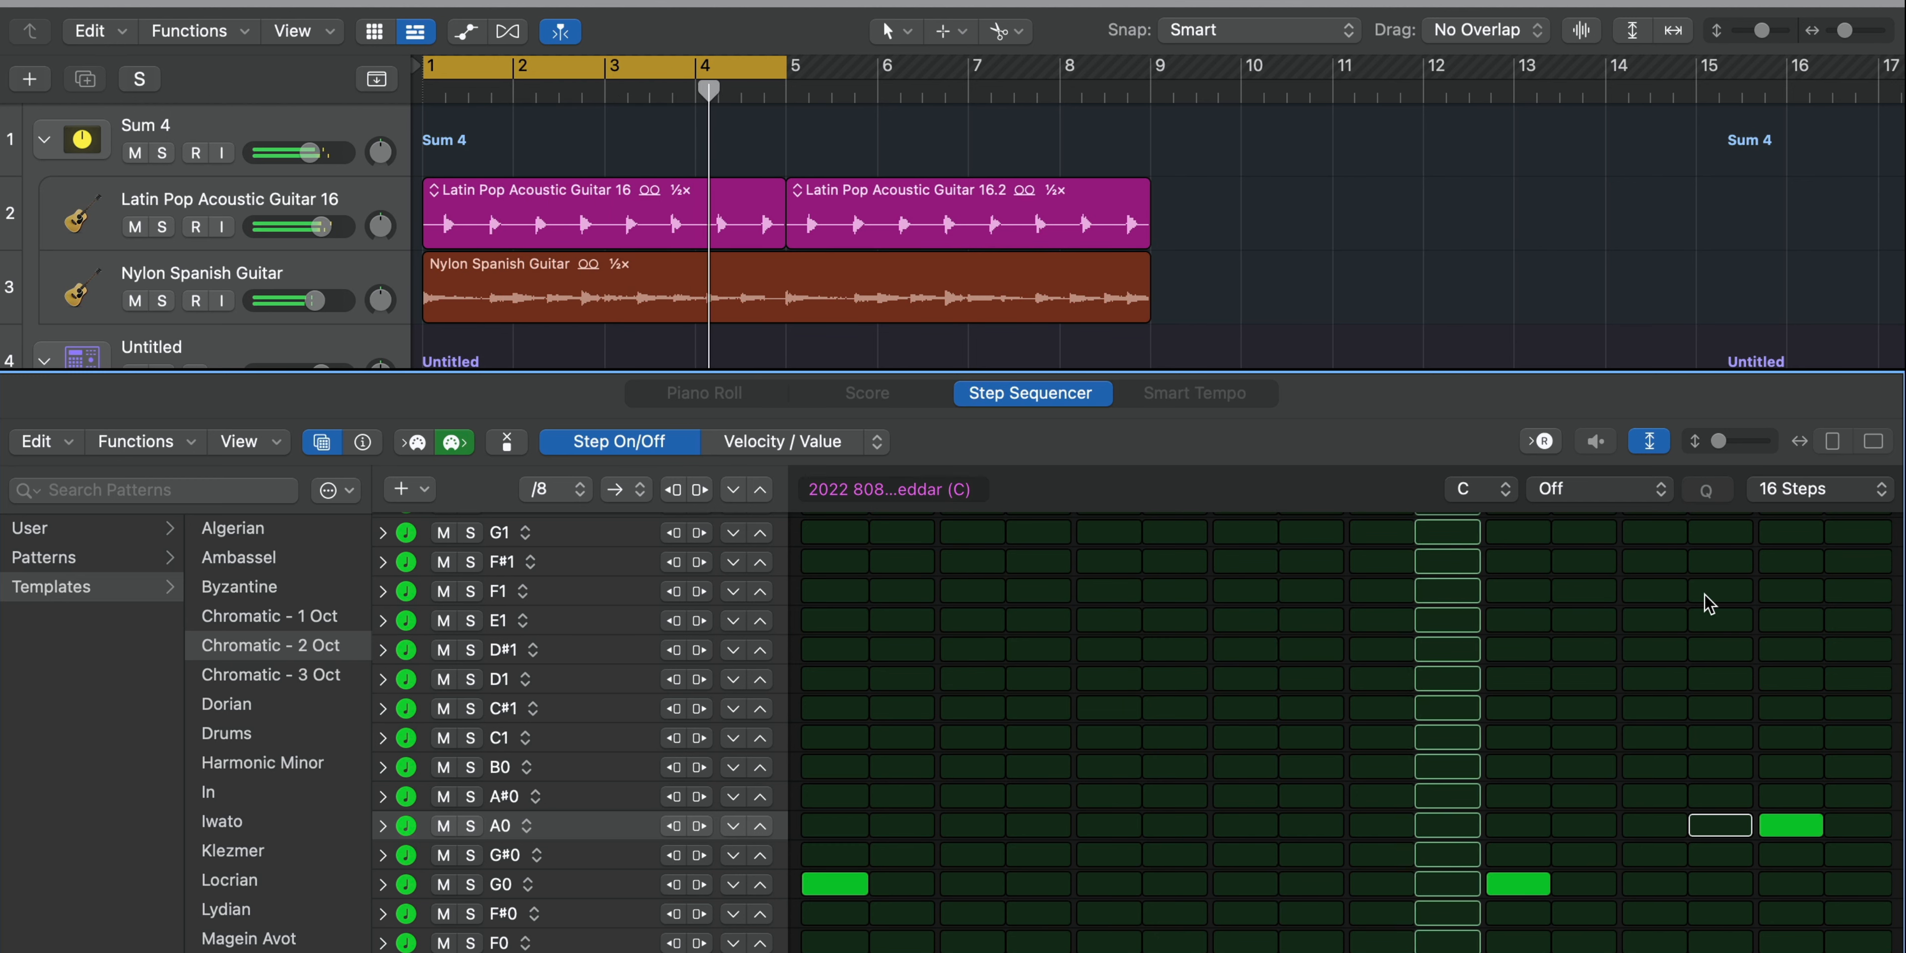
- Extend the 808 pattern to 32 steps and play the beat
{"action": "left_click", "coordinate": [1808, 490]}
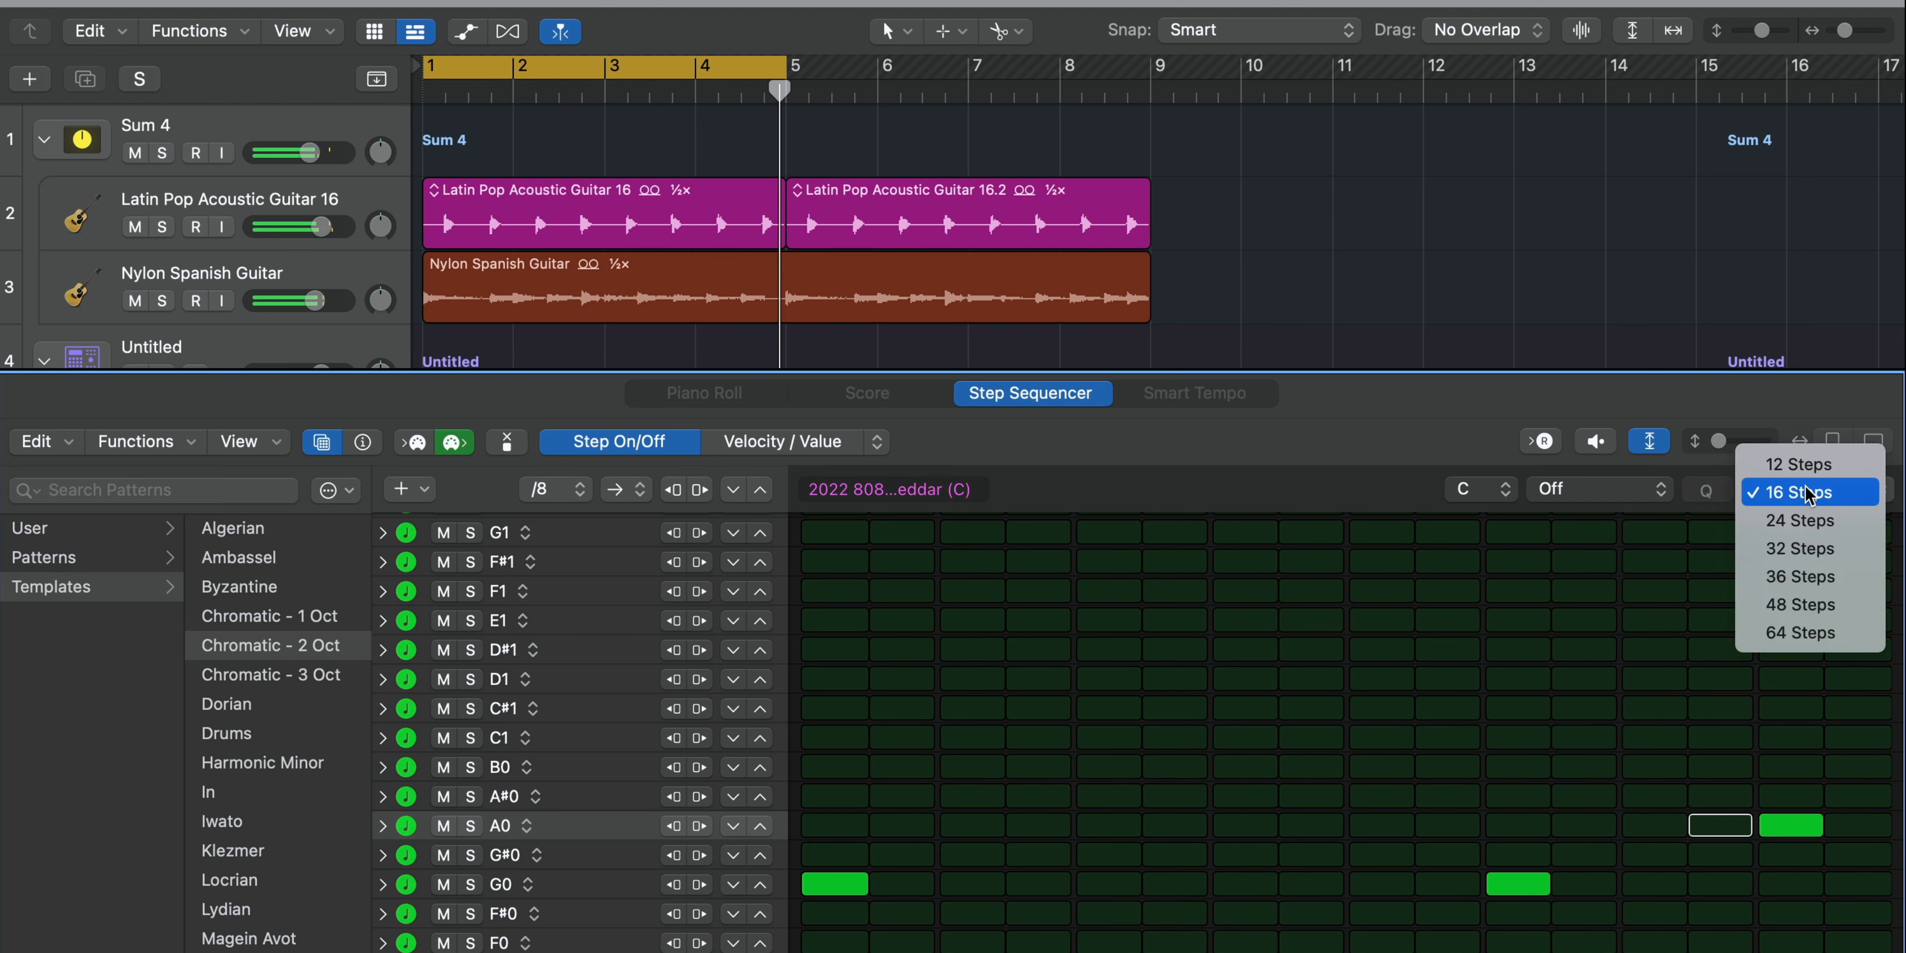
{"action": "left_click", "coordinate": [1814, 548]}
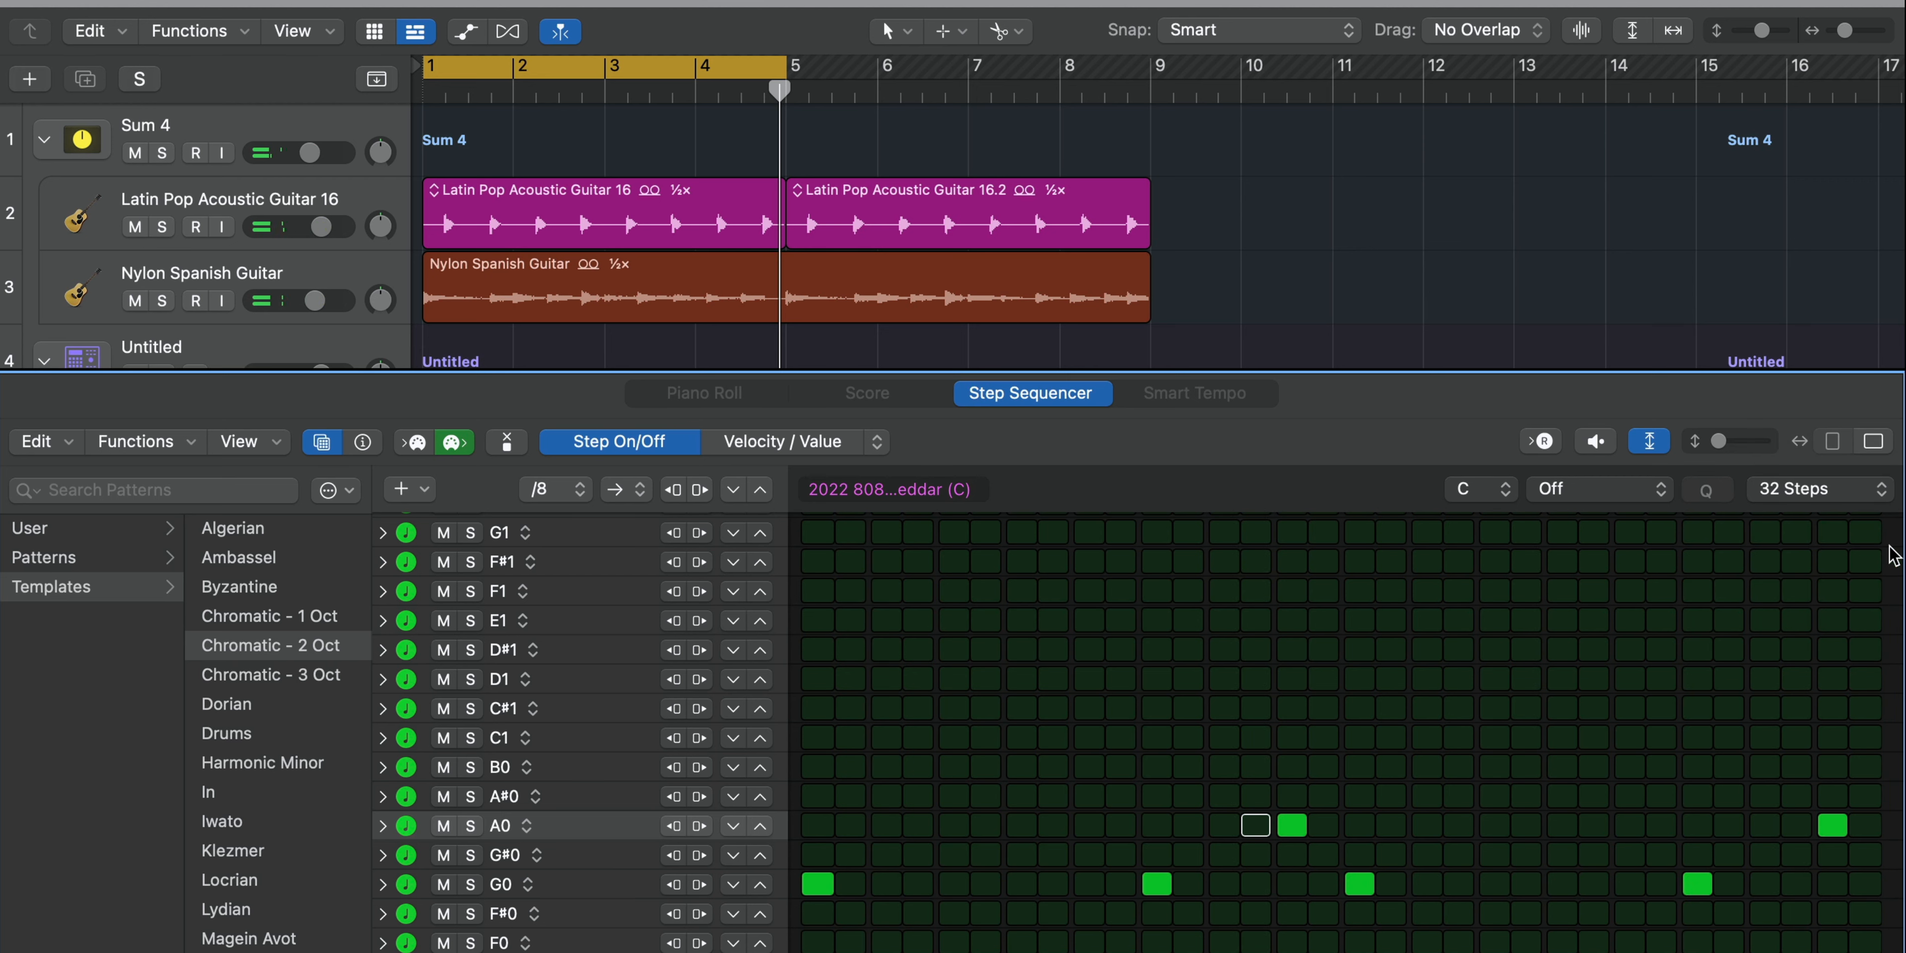
{"action": "key", "text": "space"}
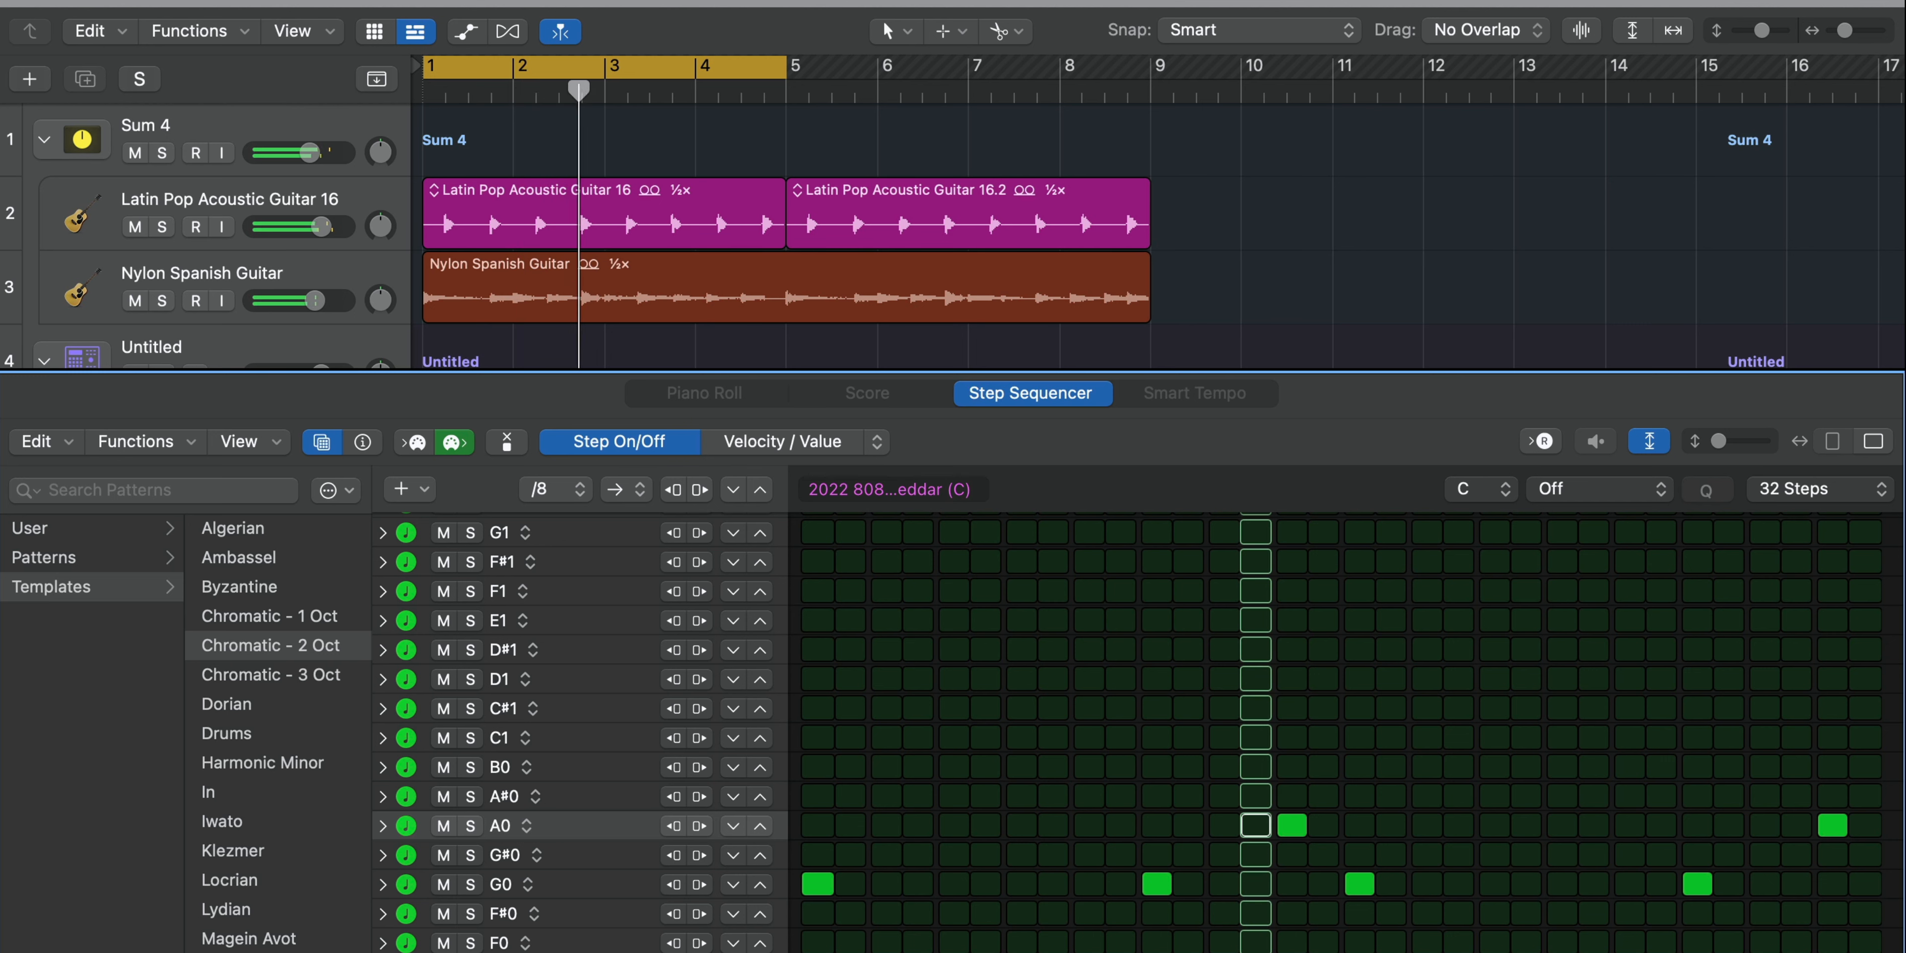
- Add step 24 on G0 and replace the A0 note at step 31 with F0 while the beat plays
{"action": "left_click", "coordinate": [1594, 886]}
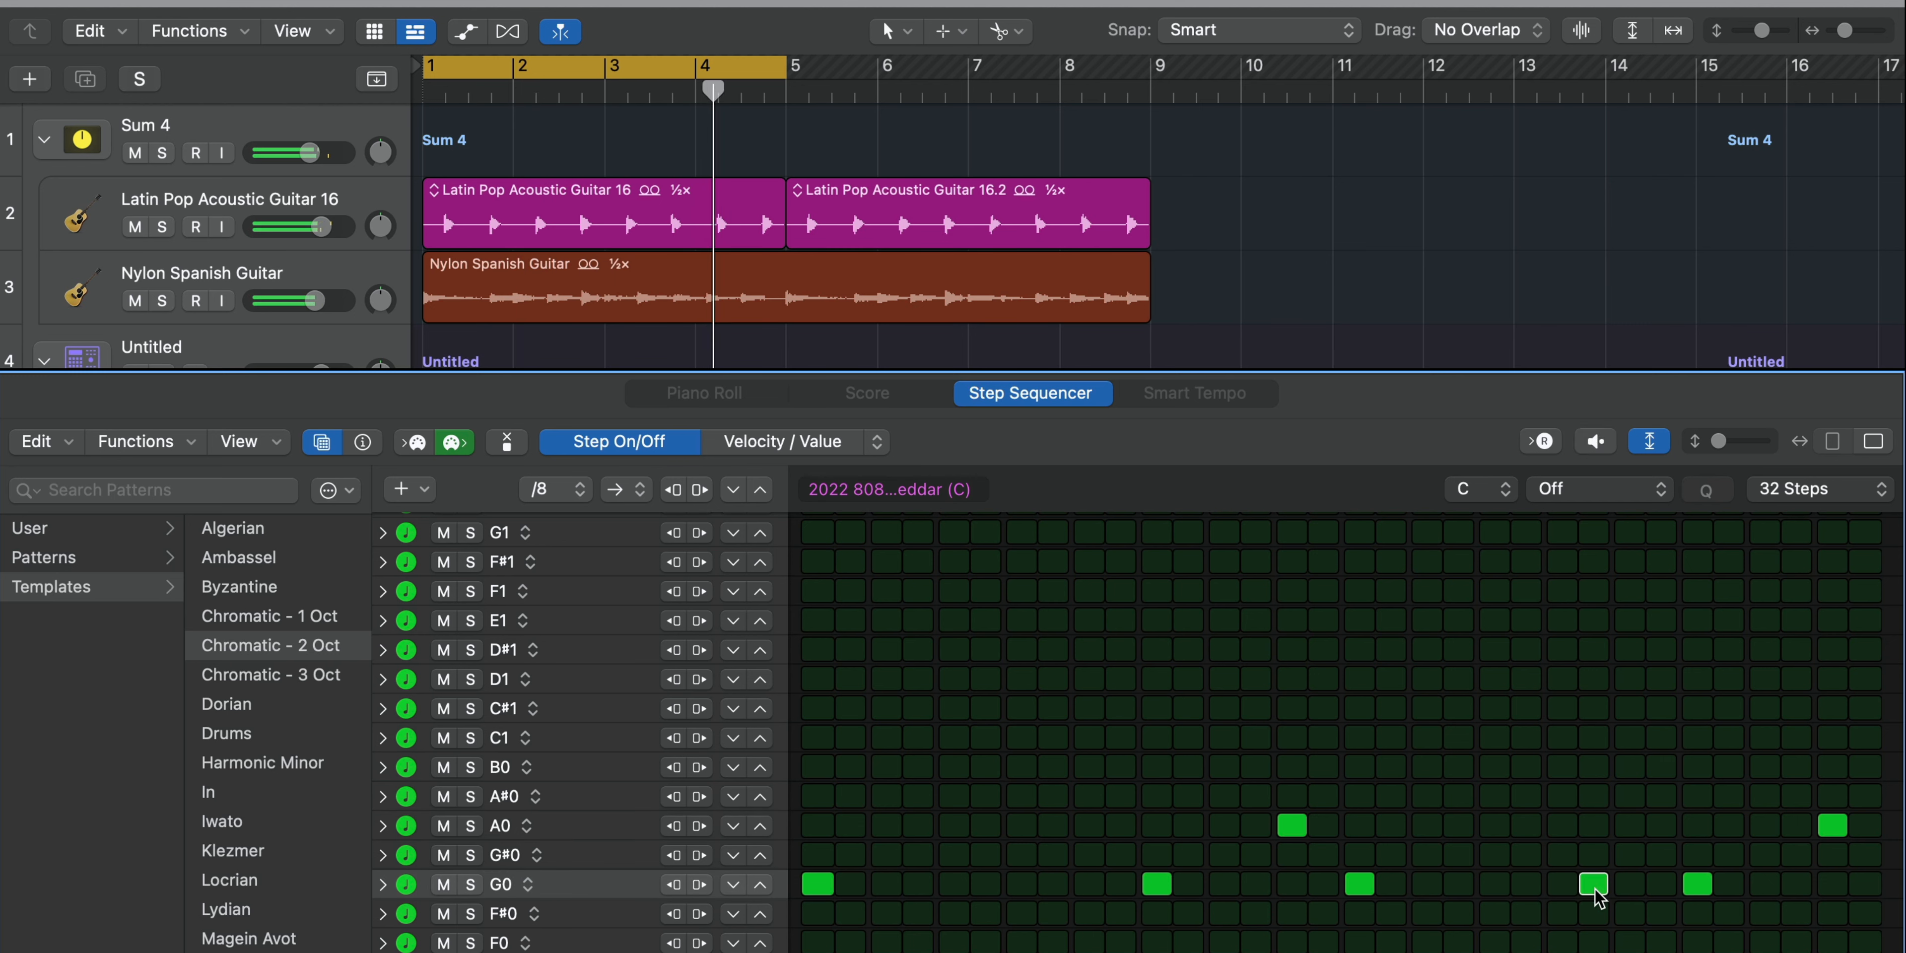
{"action": "left_click", "coordinate": [1696, 885]}
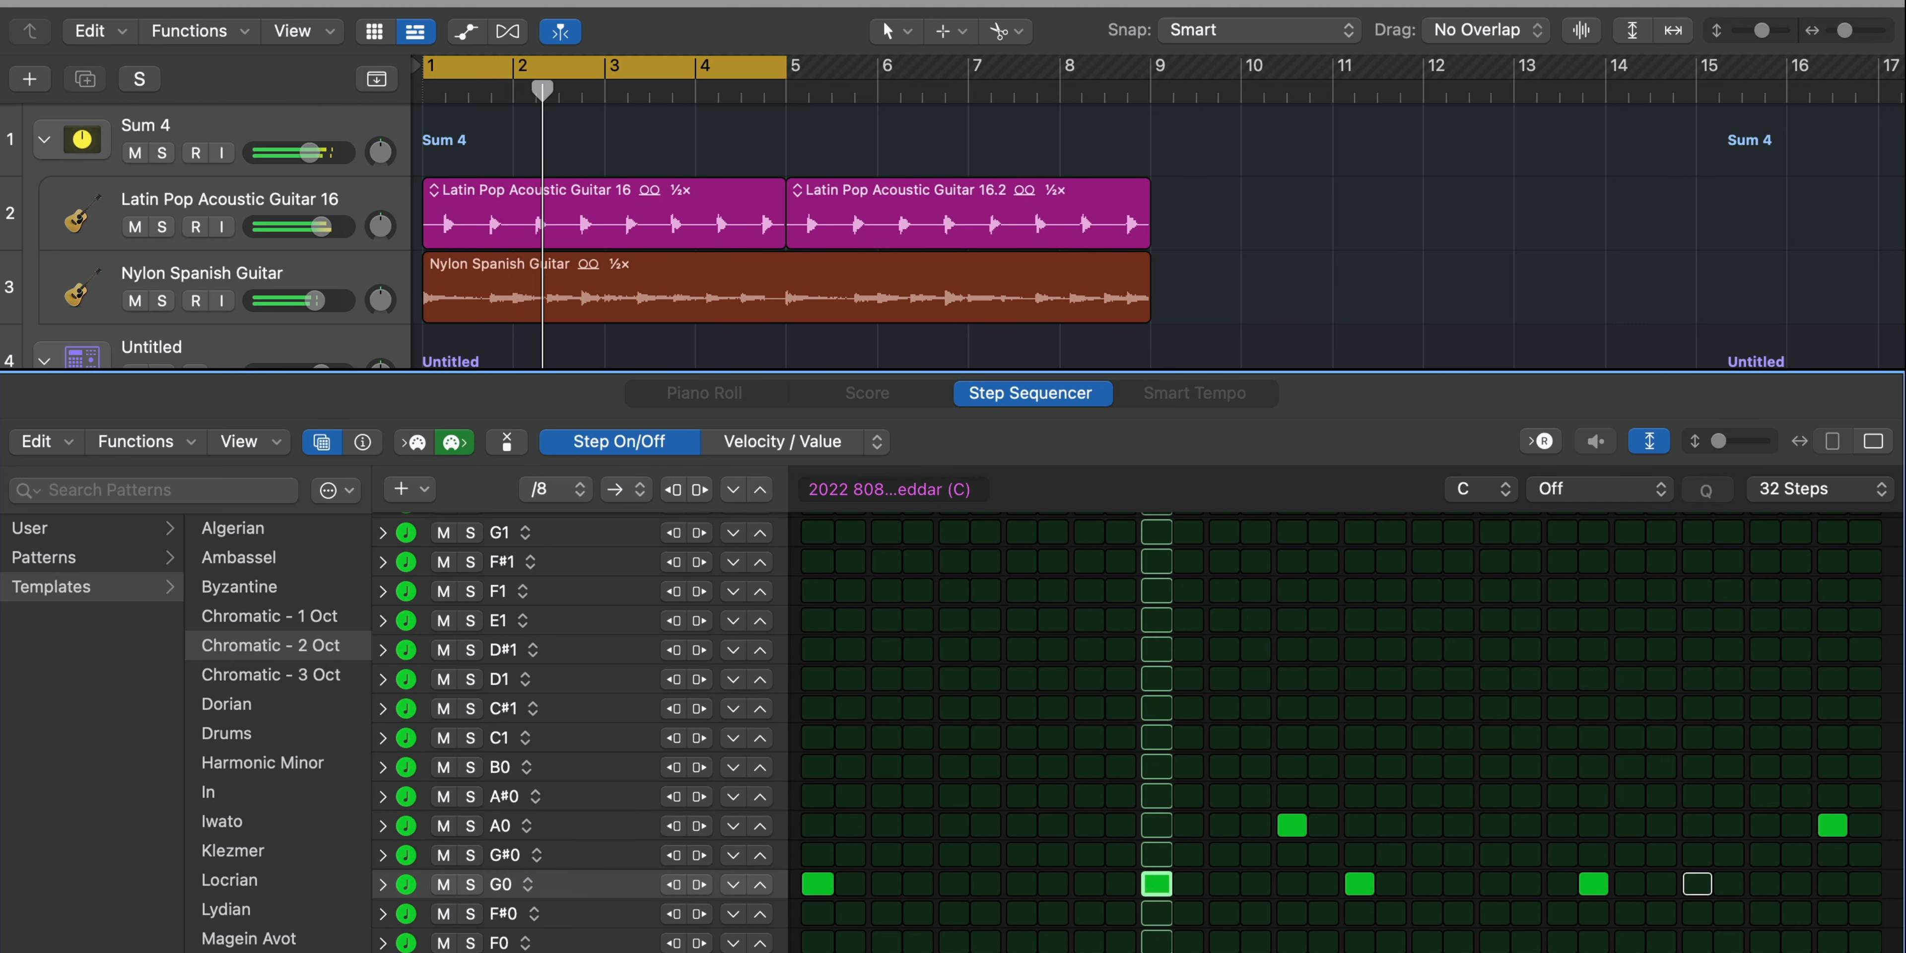
{"action": "left_click", "coordinate": [1696, 885]}
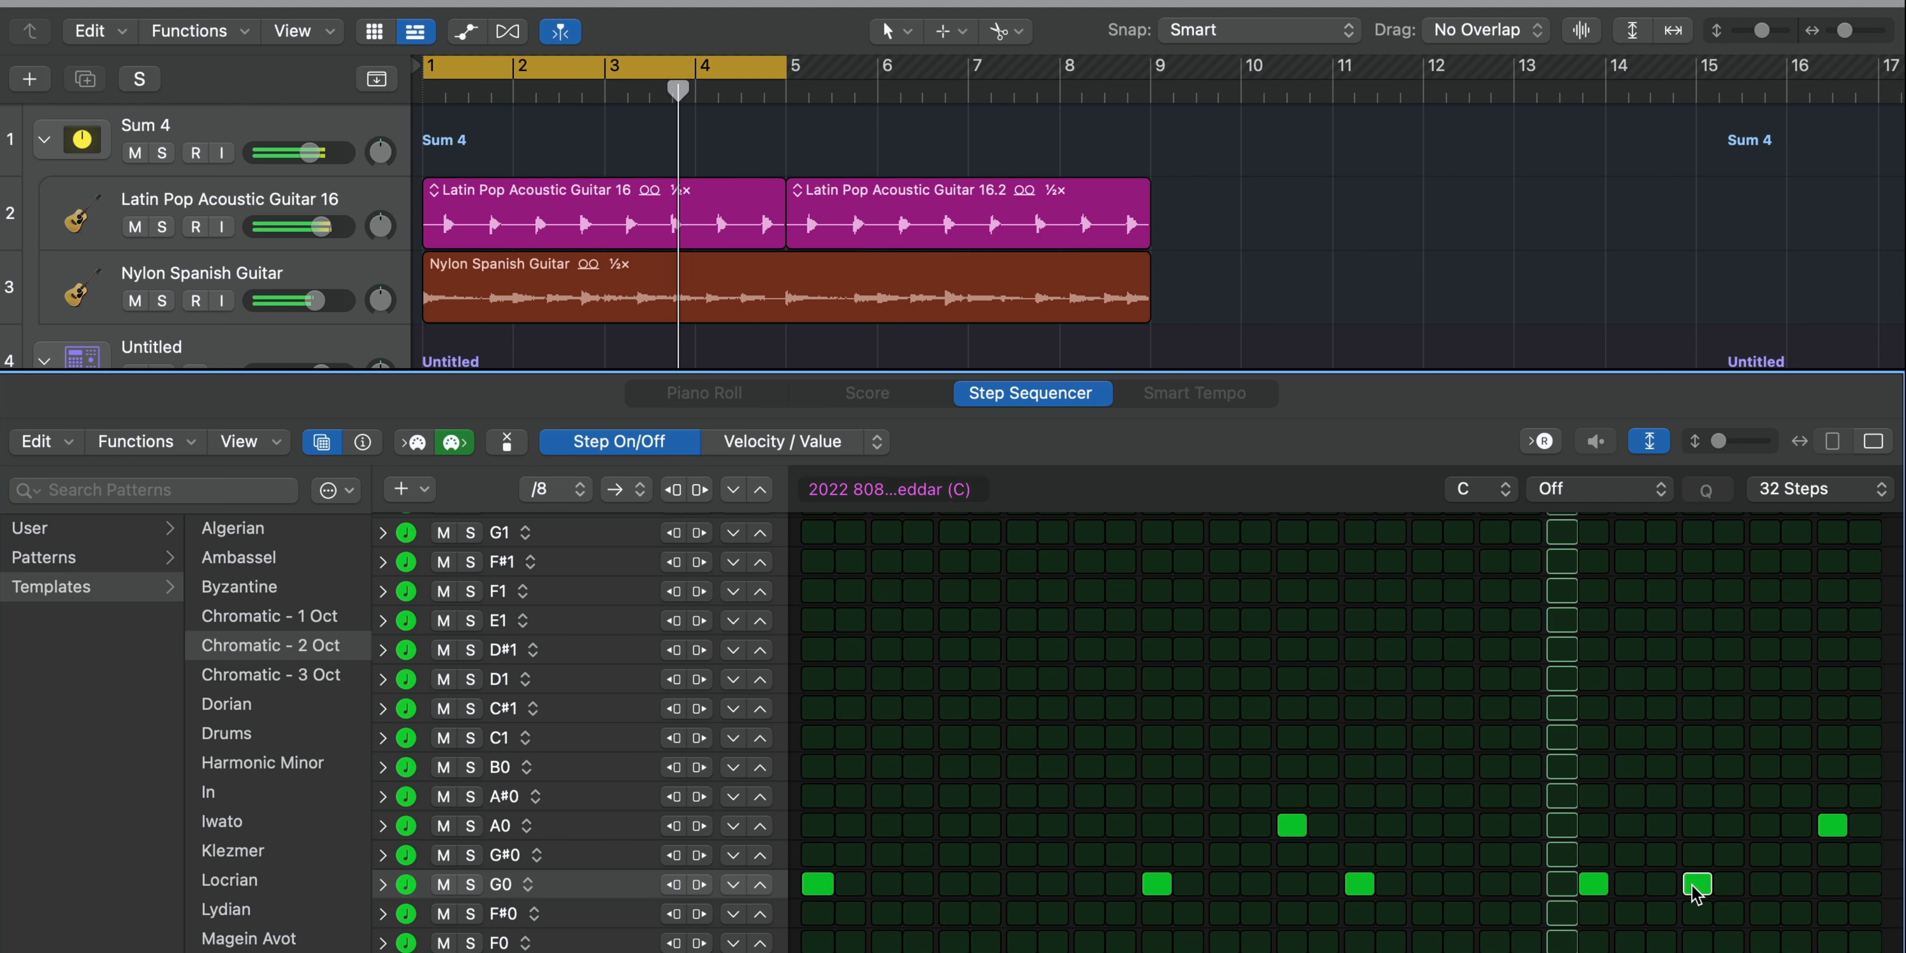
{"action": "left_click", "coordinate": [1829, 829]}
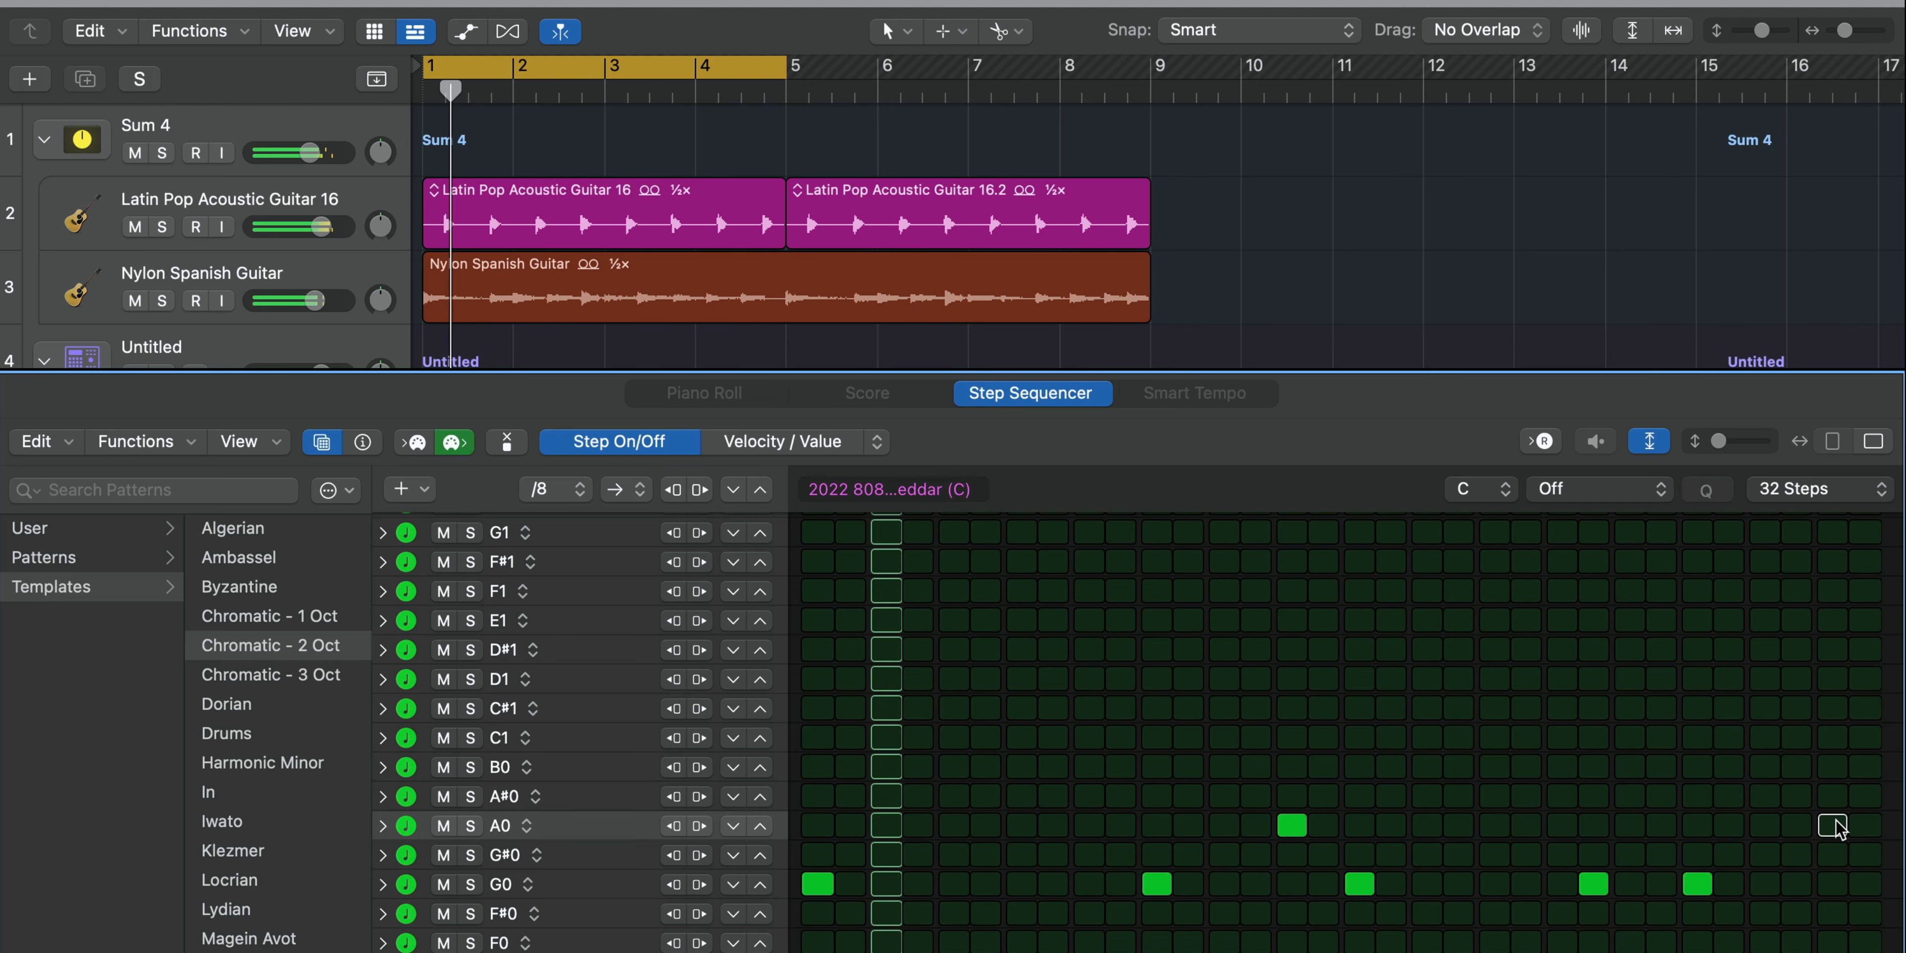
{"action": "left_click", "coordinate": [1833, 945]}
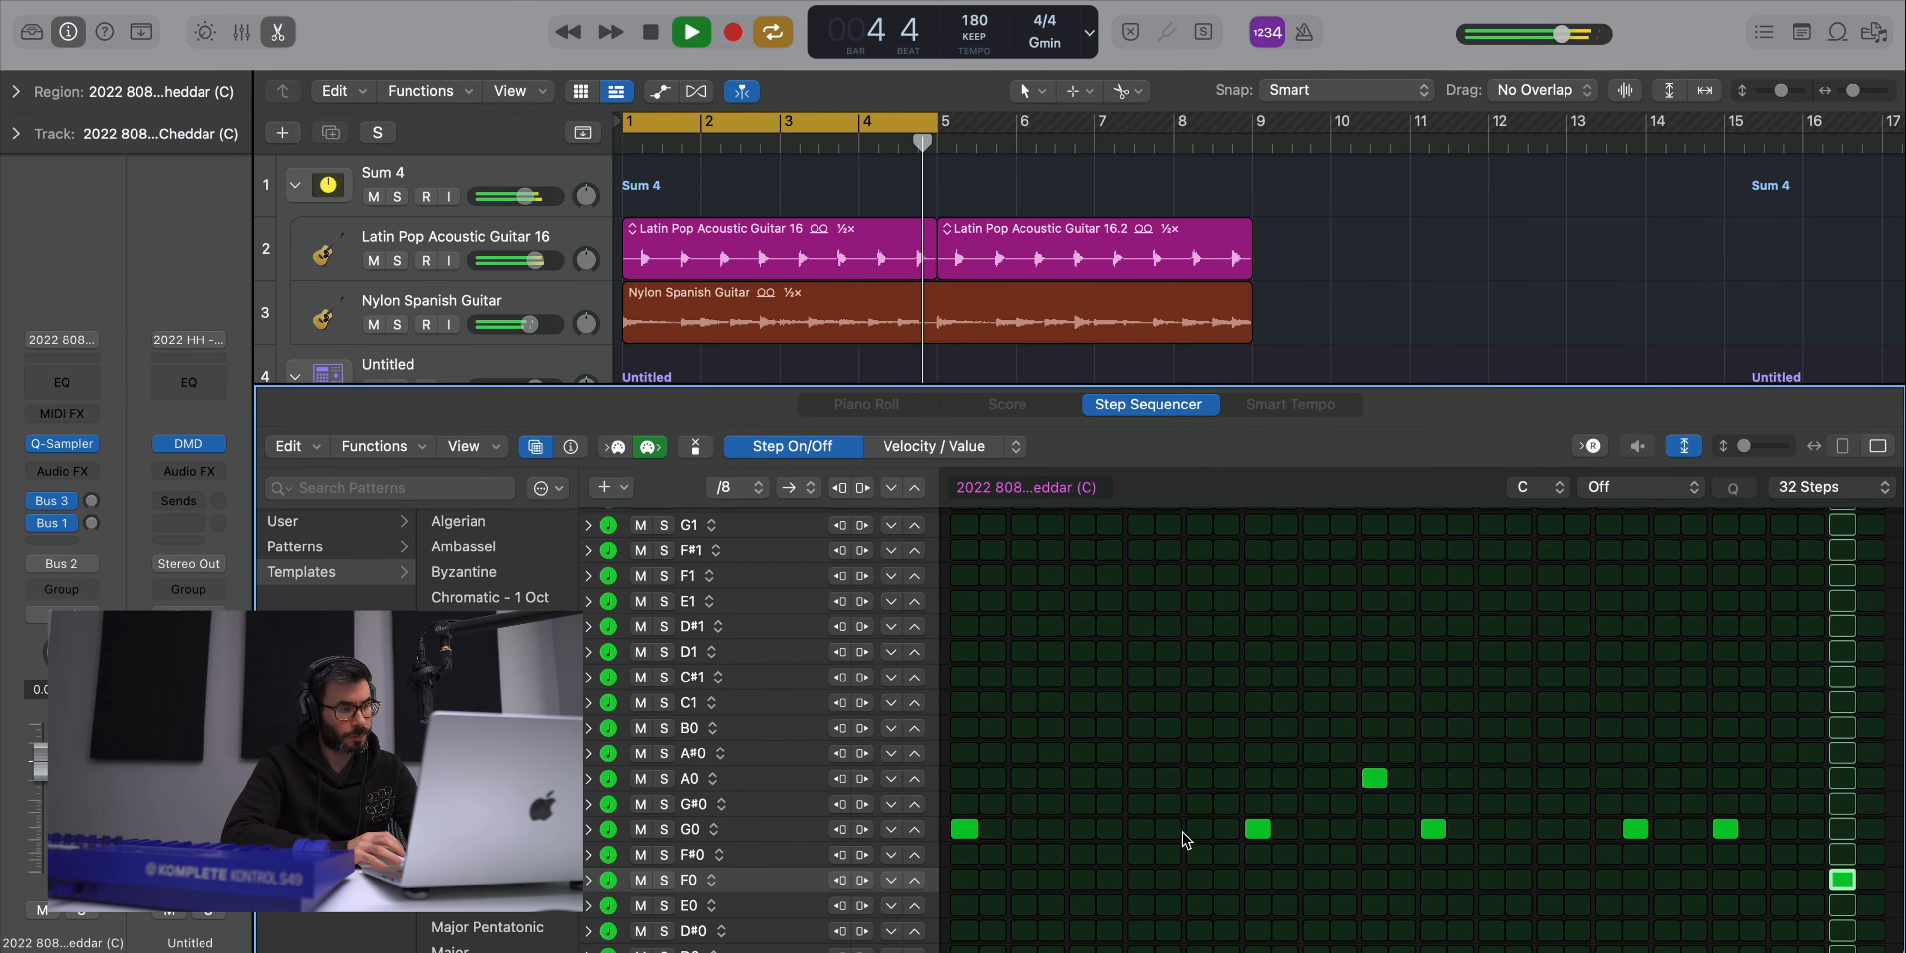
- Close the step sequencer, stop playback and repeat the 808 region across bars 5 to 8
{"action": "key", "text": "e"}
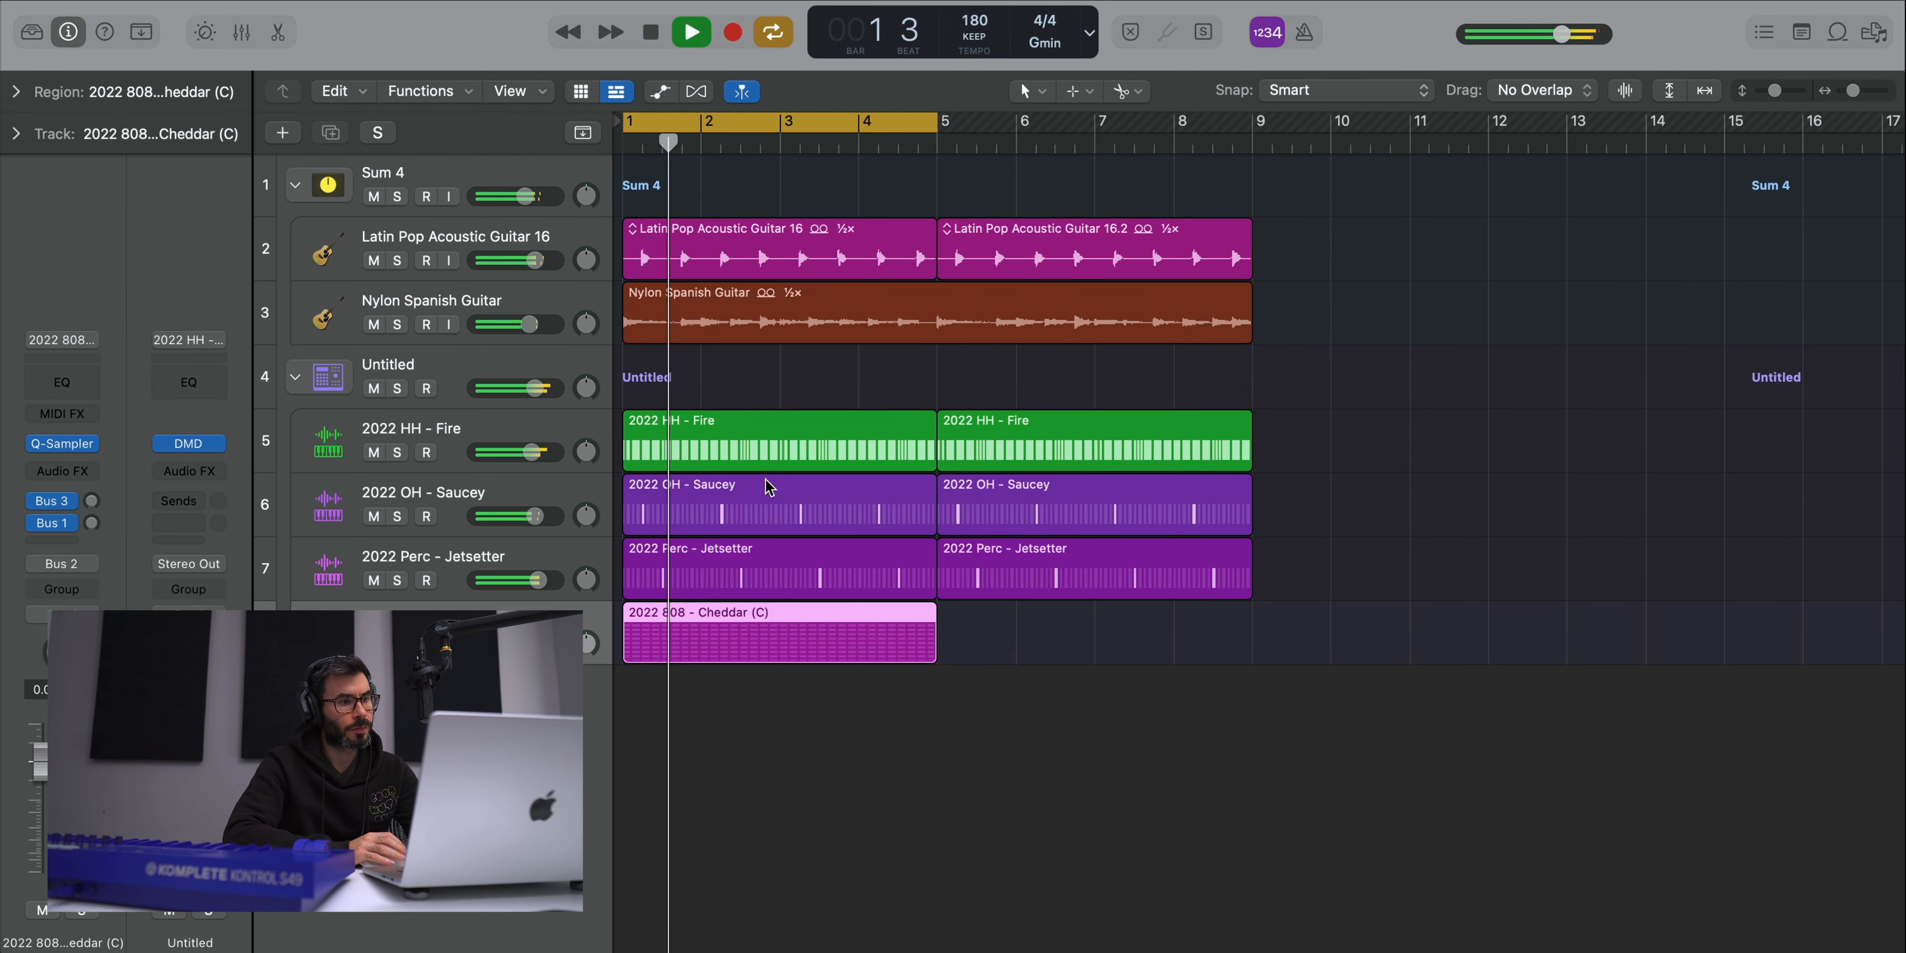
{"action": "key", "text": "space"}
{"action": "key", "text": "super+r"}
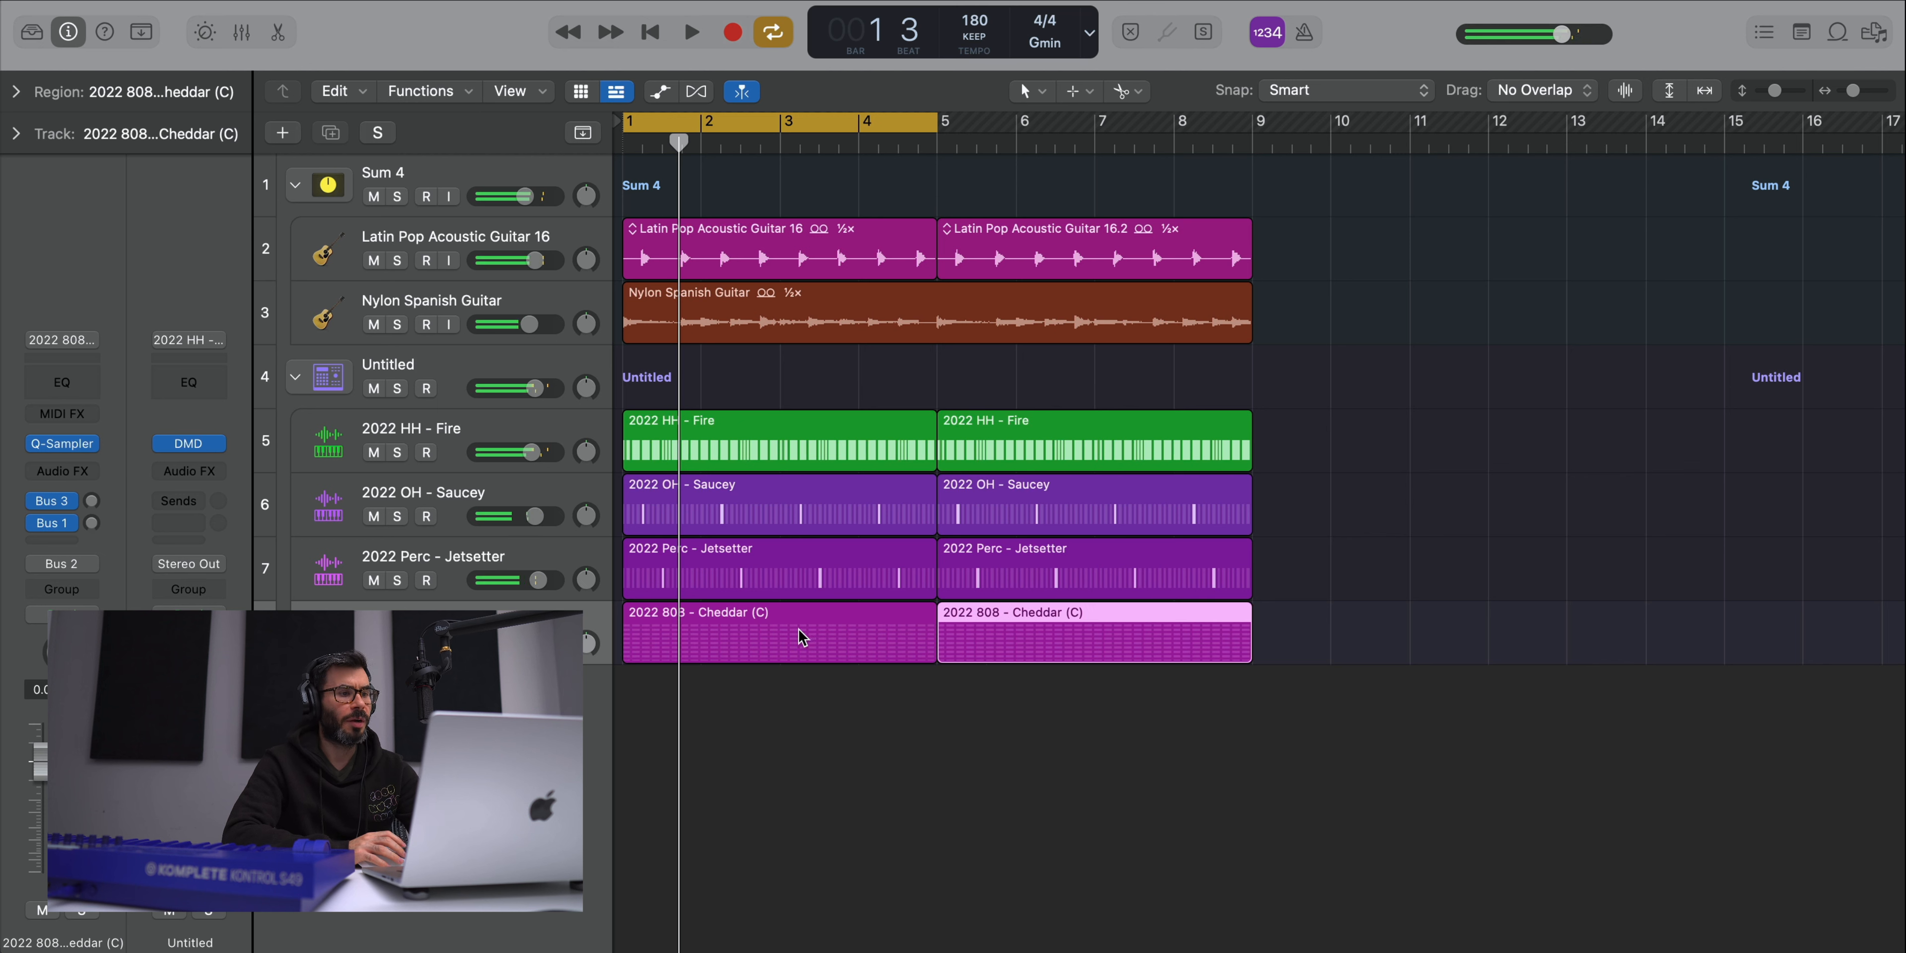
- Solo the 808 track, play it briefly and insert the Phat FX plug-in in stereo on its channel
{"action": "key", "text": "s"}
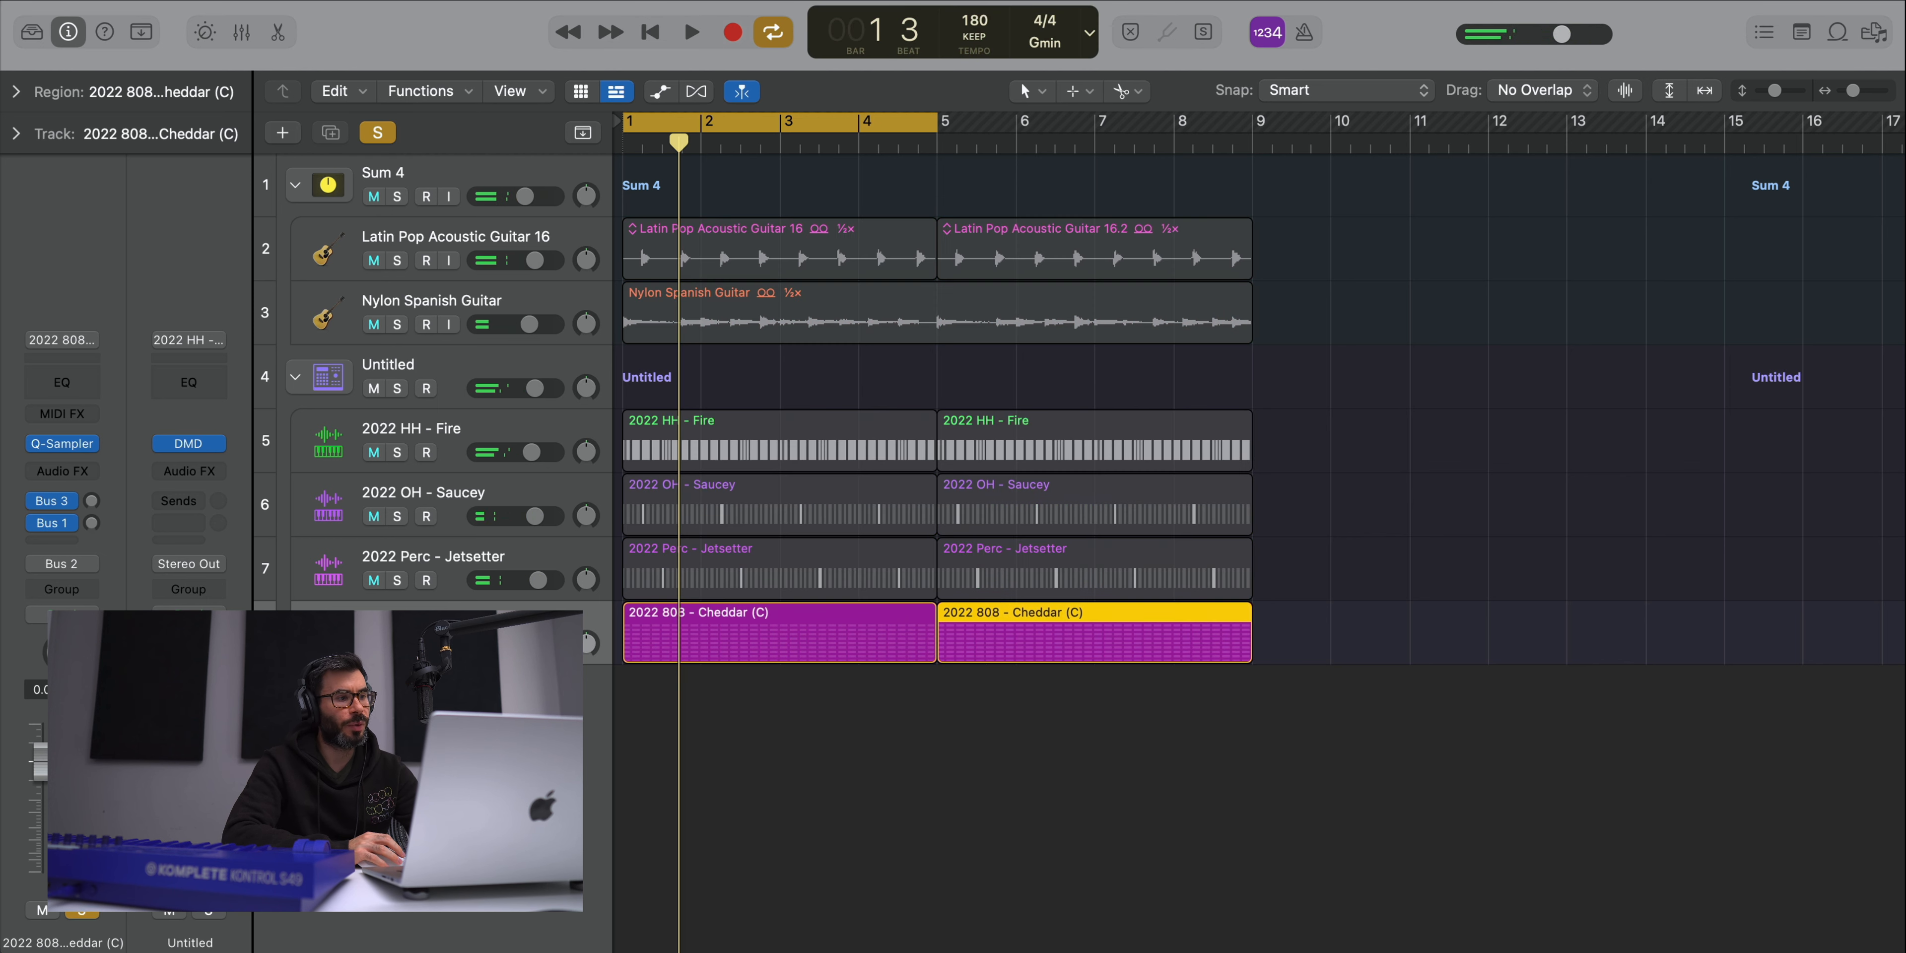
{"action": "key", "text": "space"}
{"action": "left_click", "coordinate": [74, 471]}
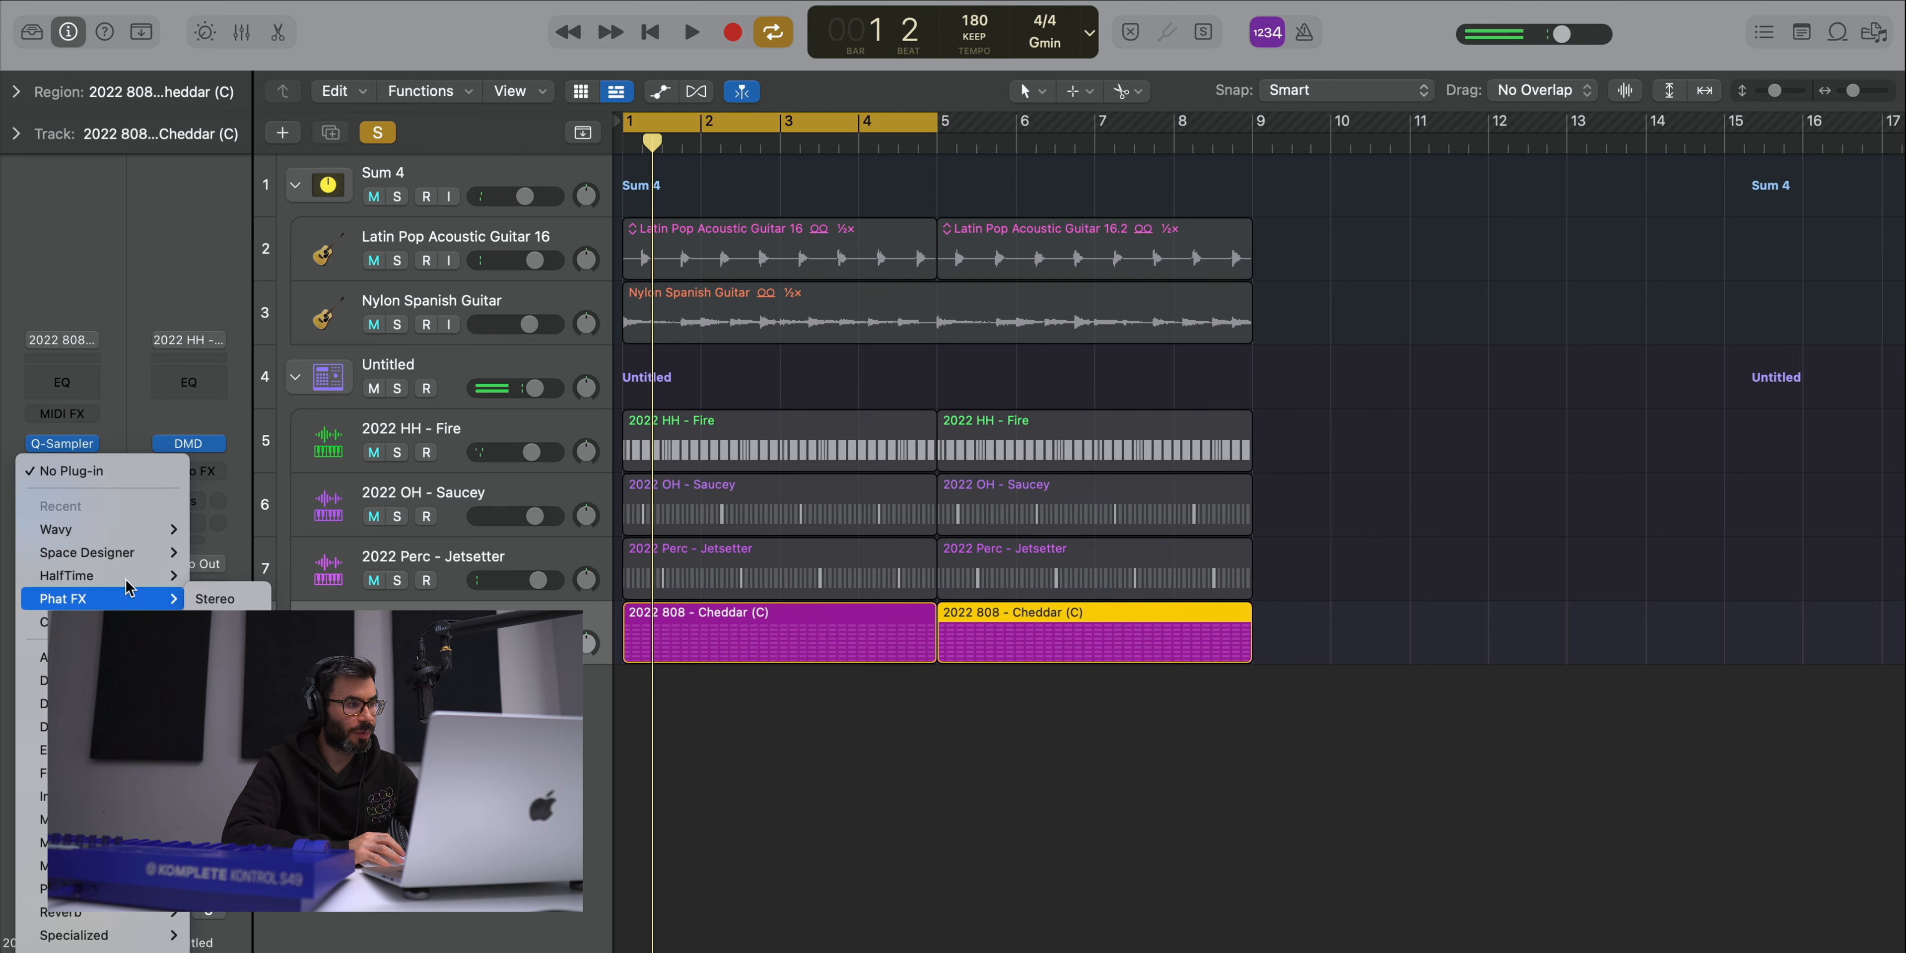
{"action": "left_click", "coordinate": [222, 599]}
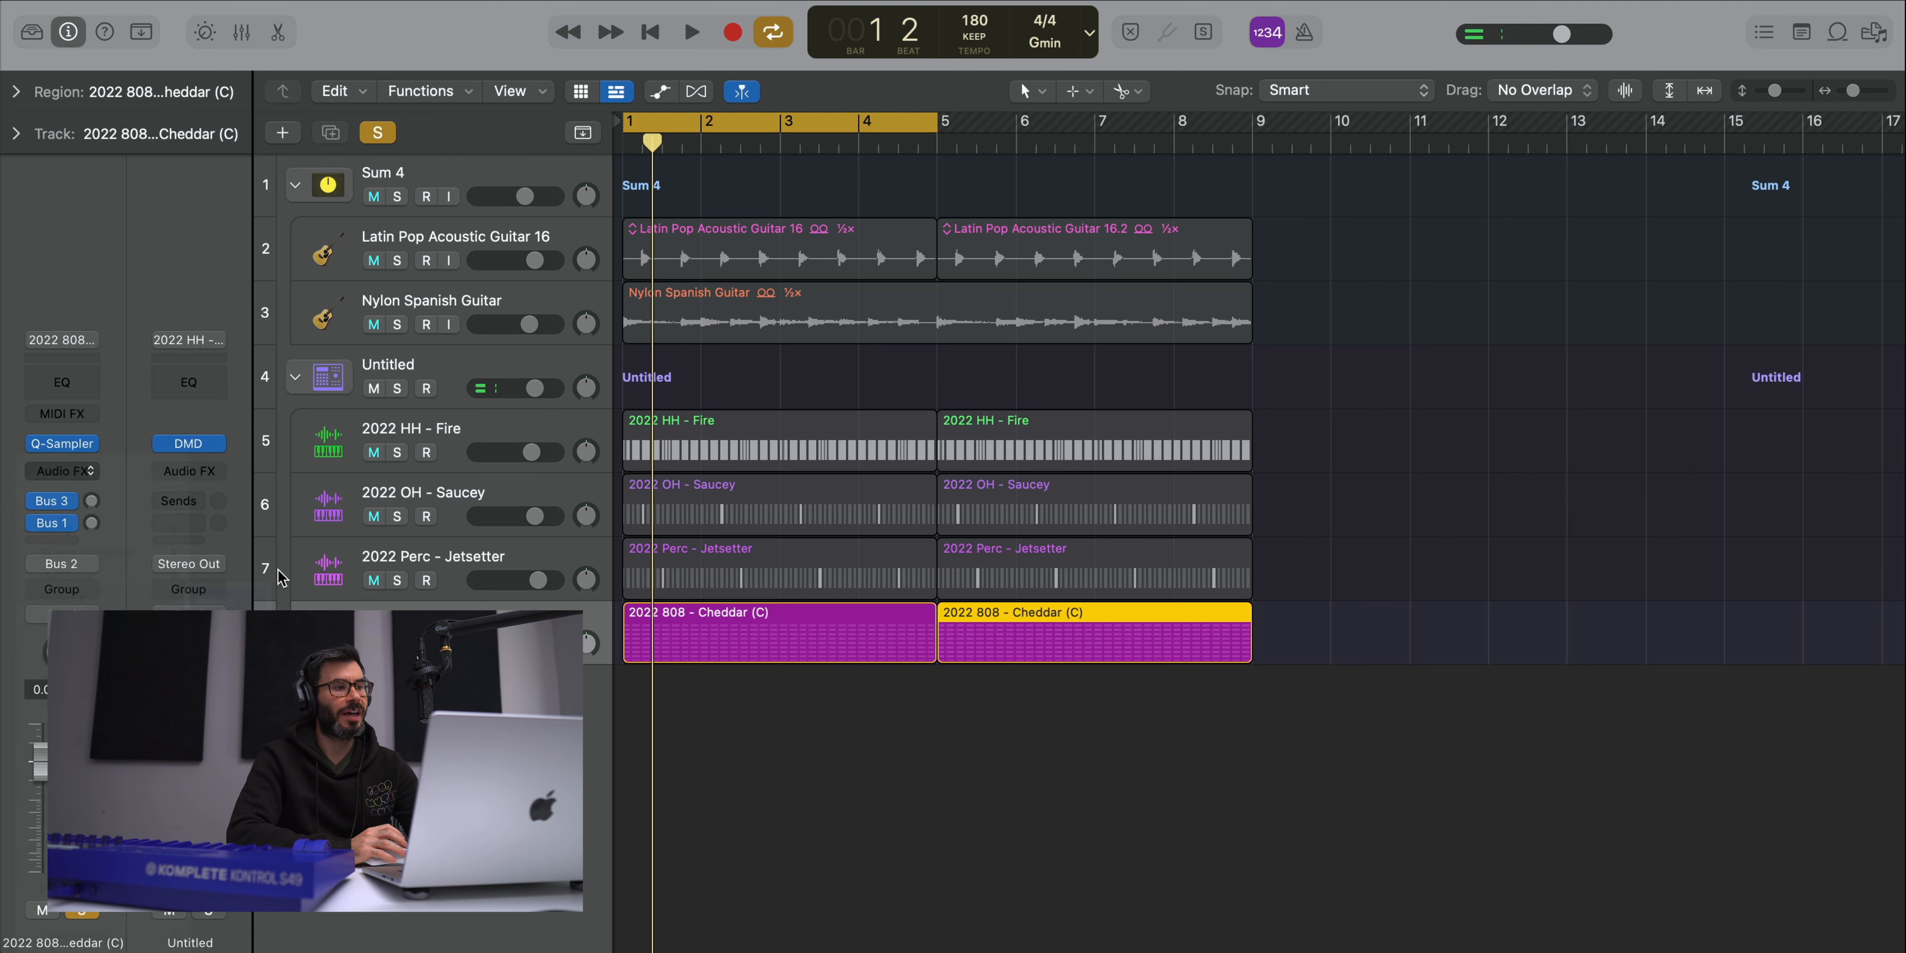
{"action": "left_click_drag", "start_coordinate": [1232, 276], "coordinate": [978, 38]}
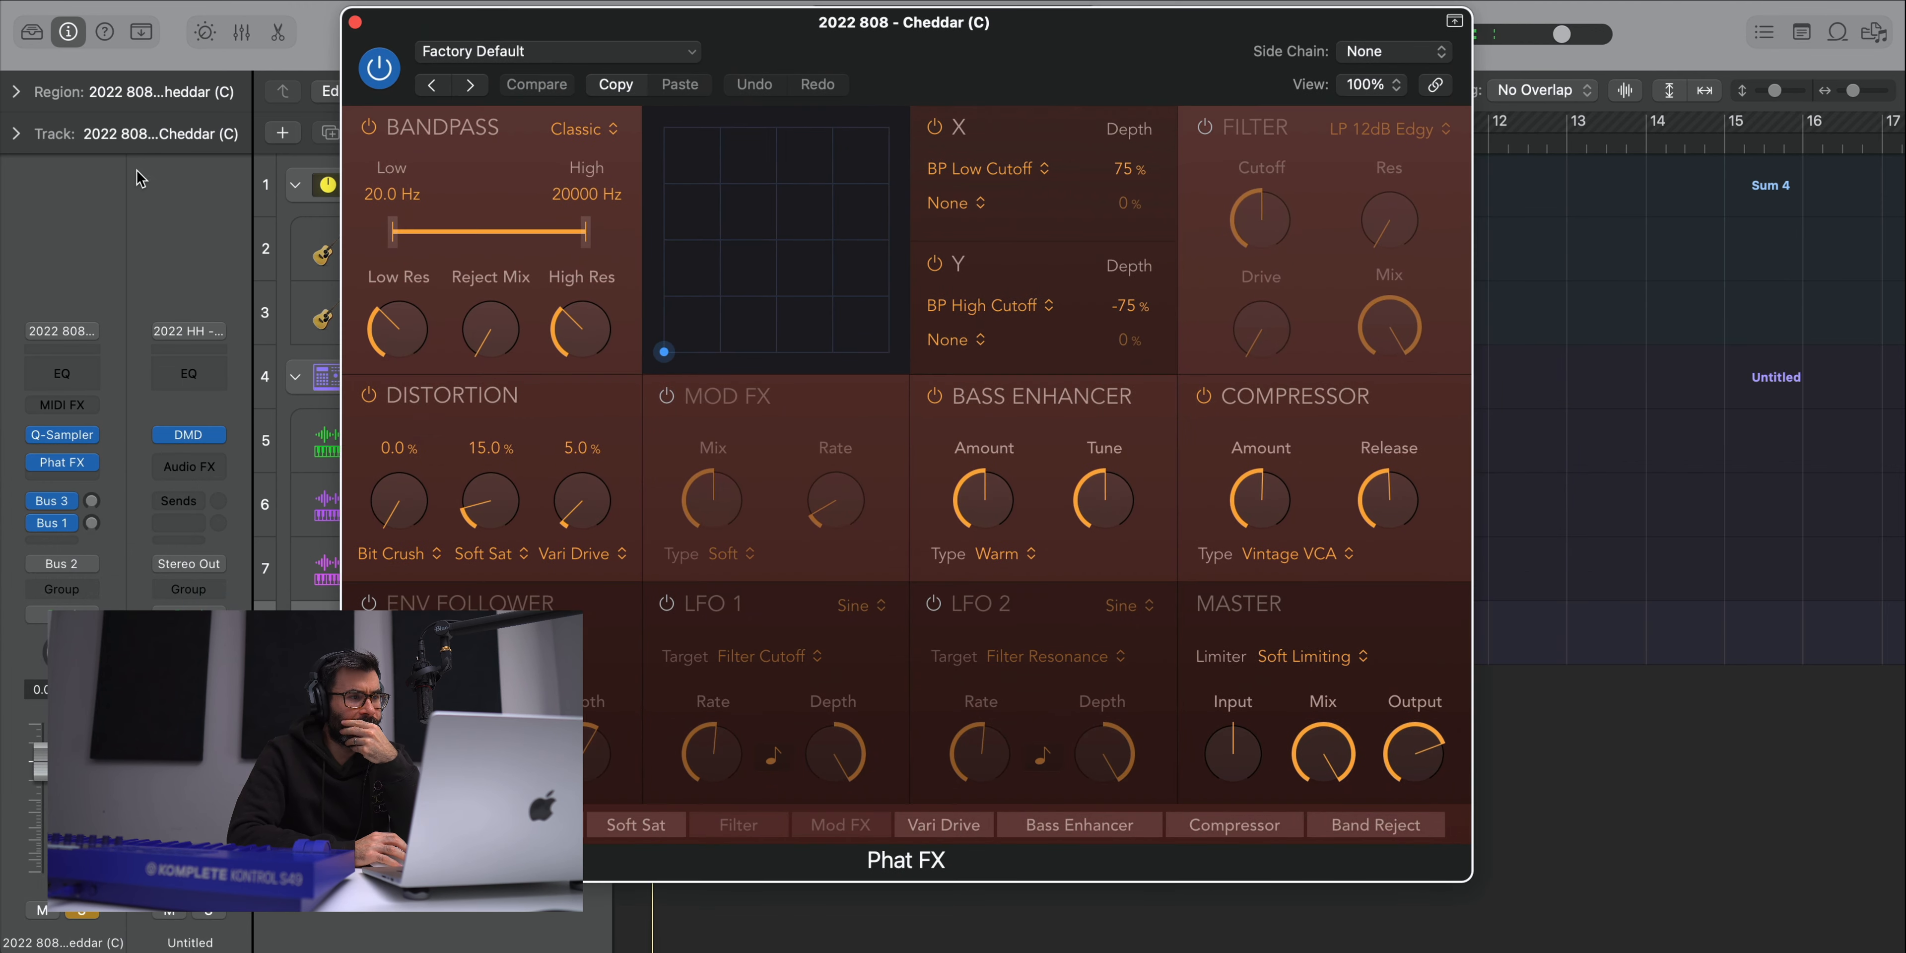
- Switch off the Bandpass and Distortion sections of Phat FX on the 808
{"action": "left_click", "coordinate": [368, 126]}
{"action": "left_click", "coordinate": [365, 396]}
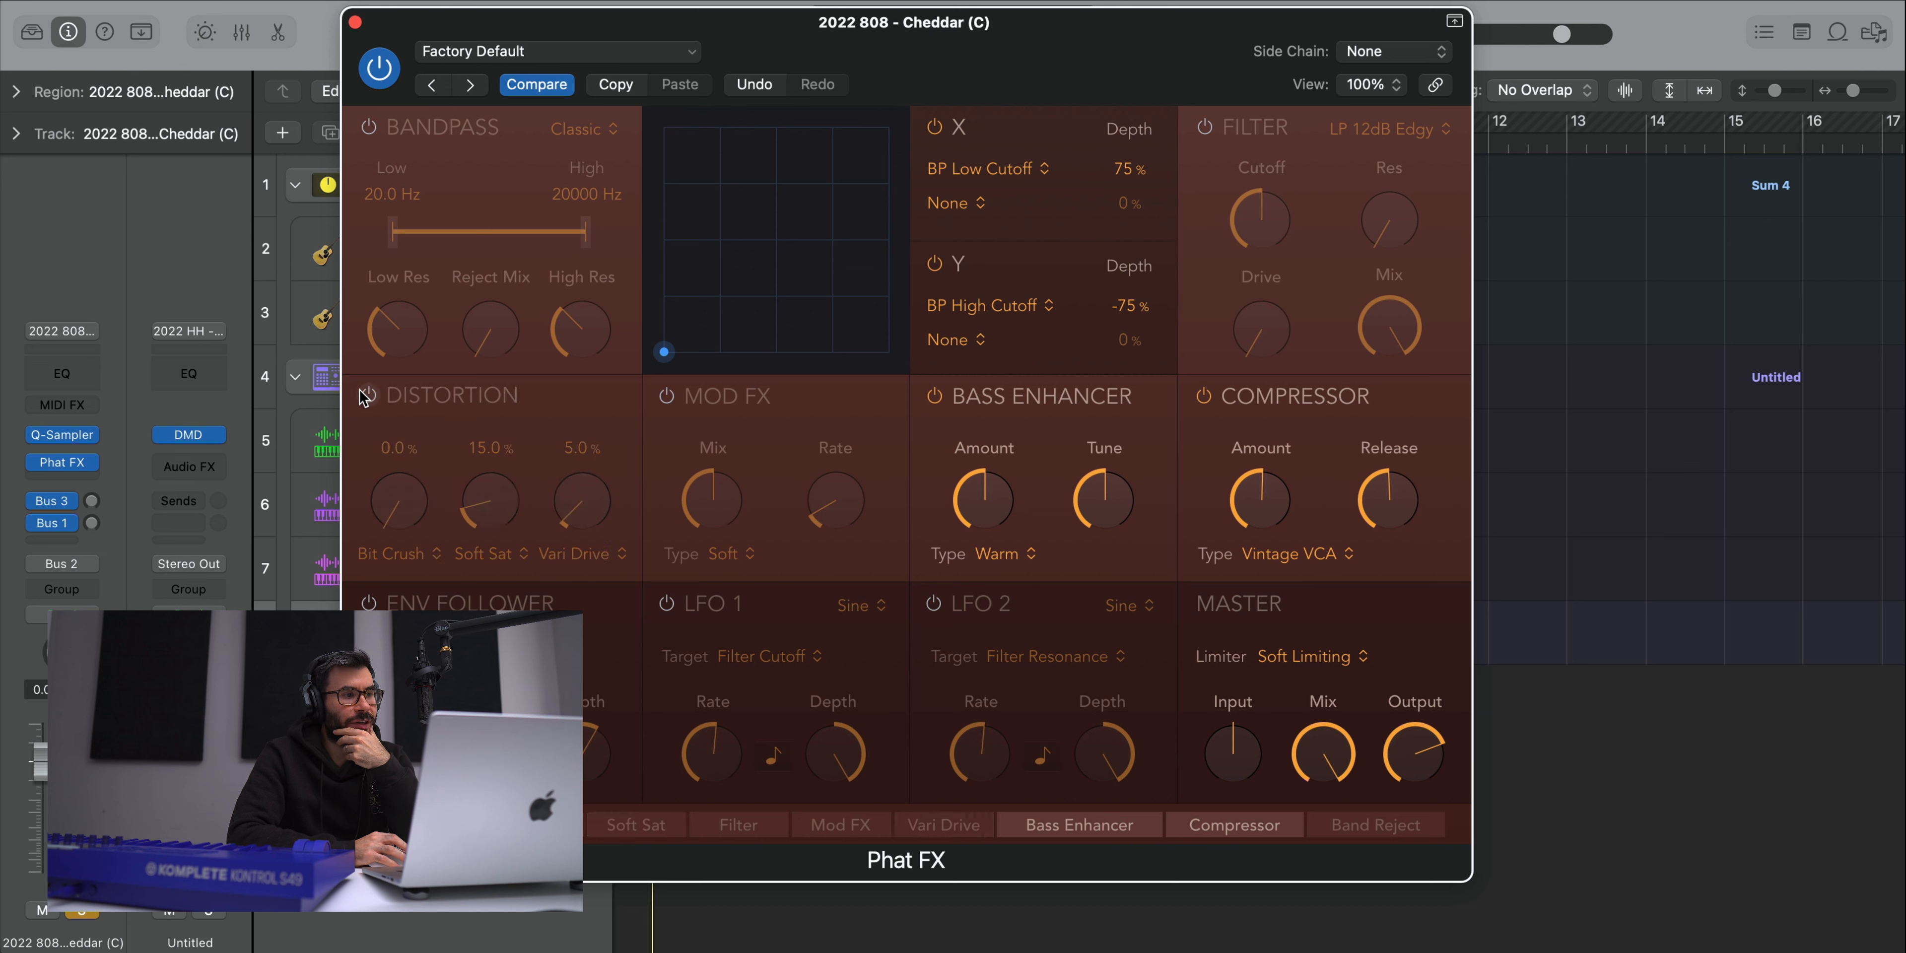
- Switch off the Bass Enhancer and Compressor in Phat FX, raise its master input and output, close the plug-in and stop playback
{"action": "left_click", "coordinate": [933, 396]}
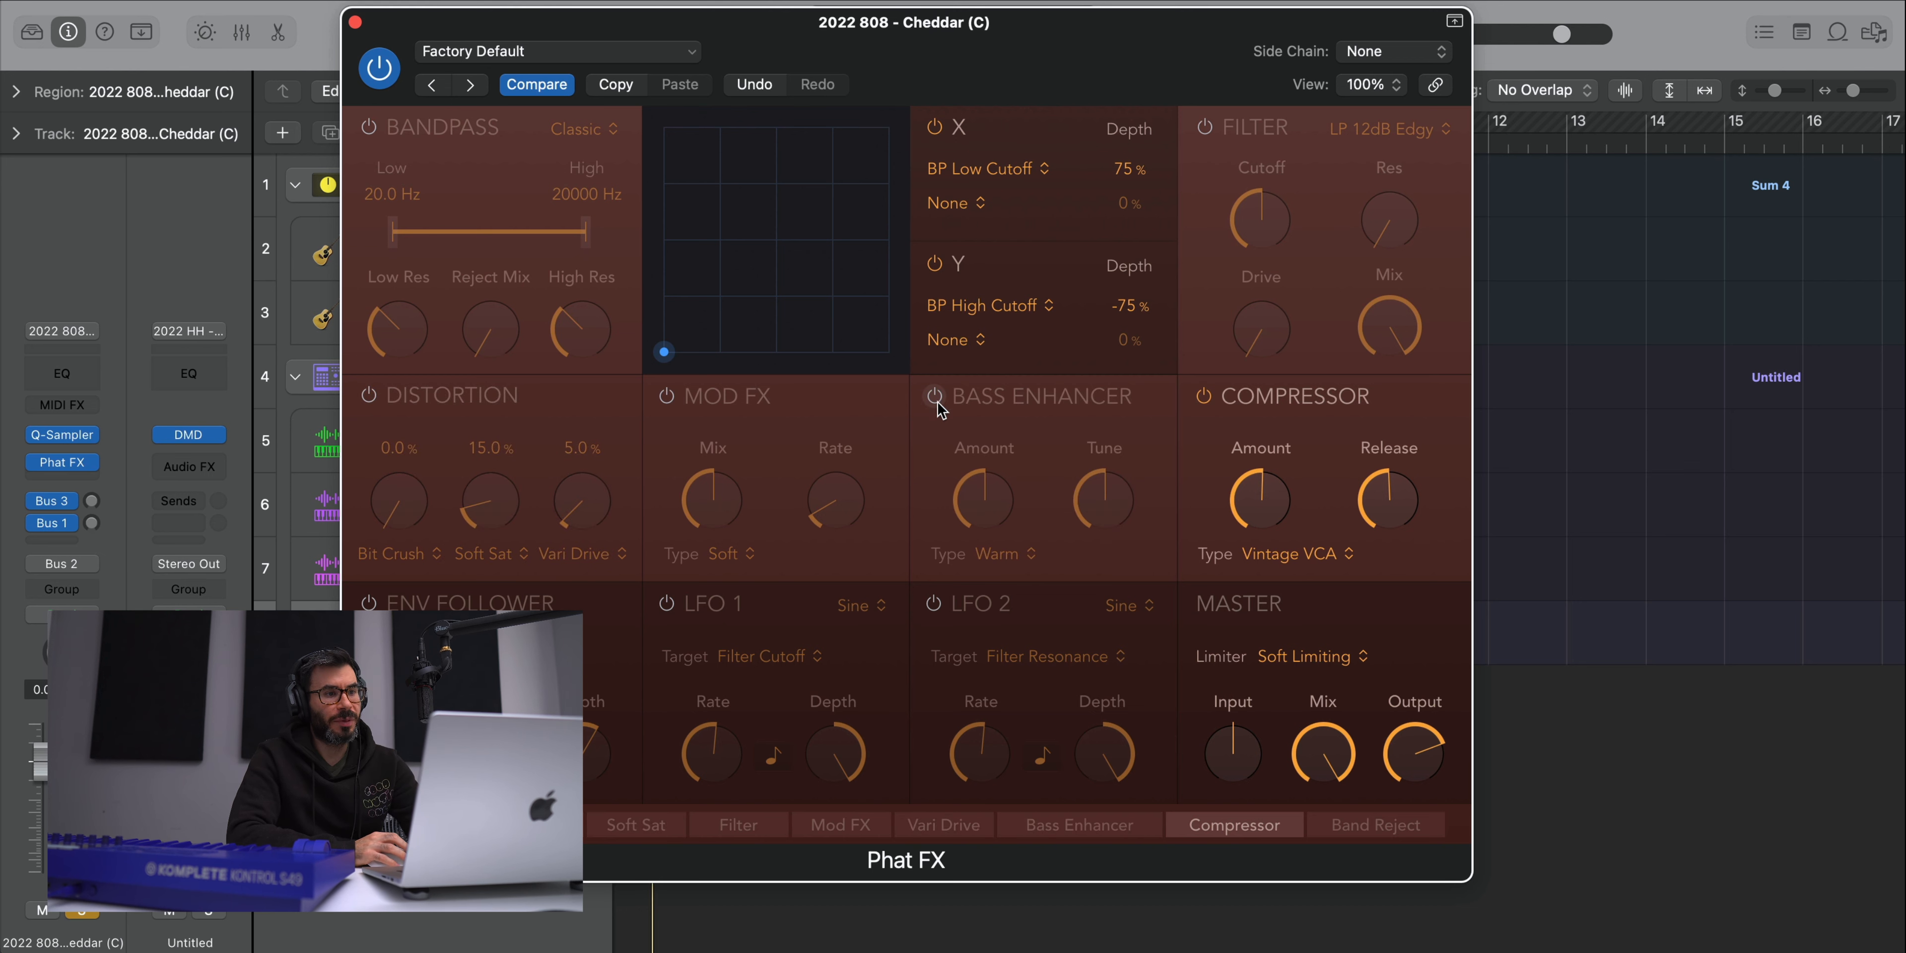
{"action": "left_click", "coordinate": [1204, 397]}
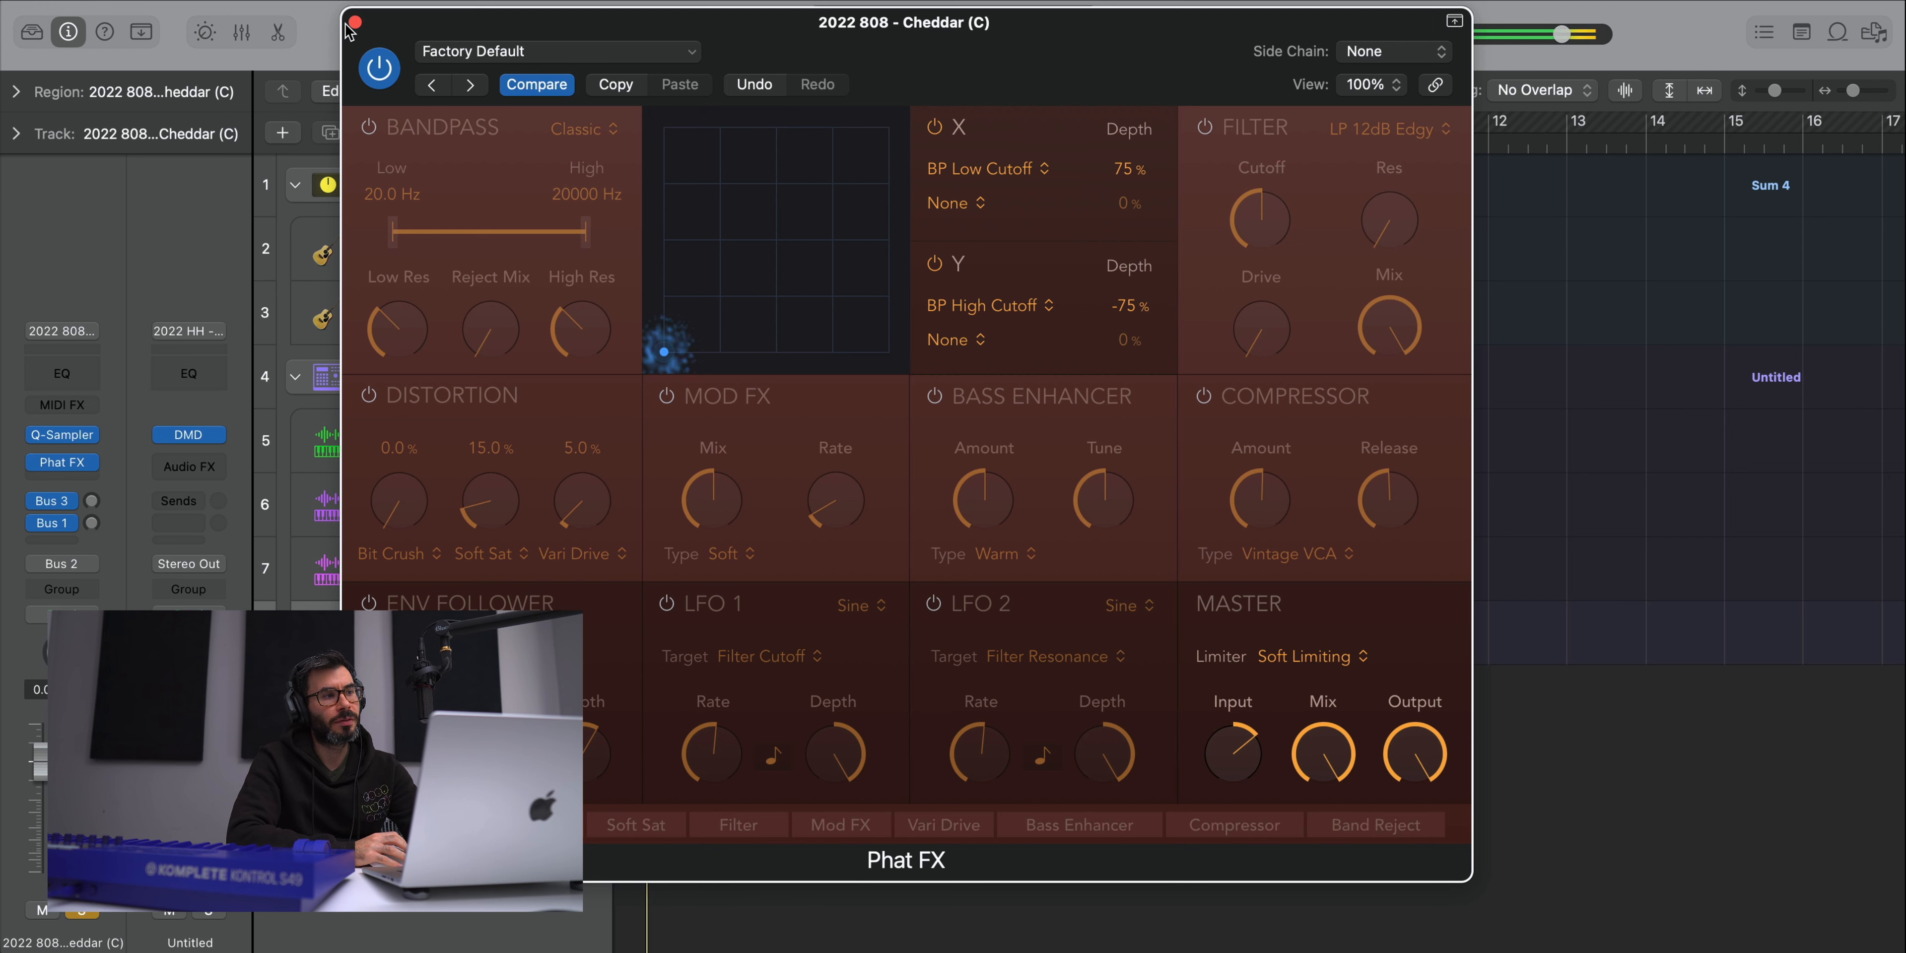
{"action": "left_click", "coordinate": [355, 22]}
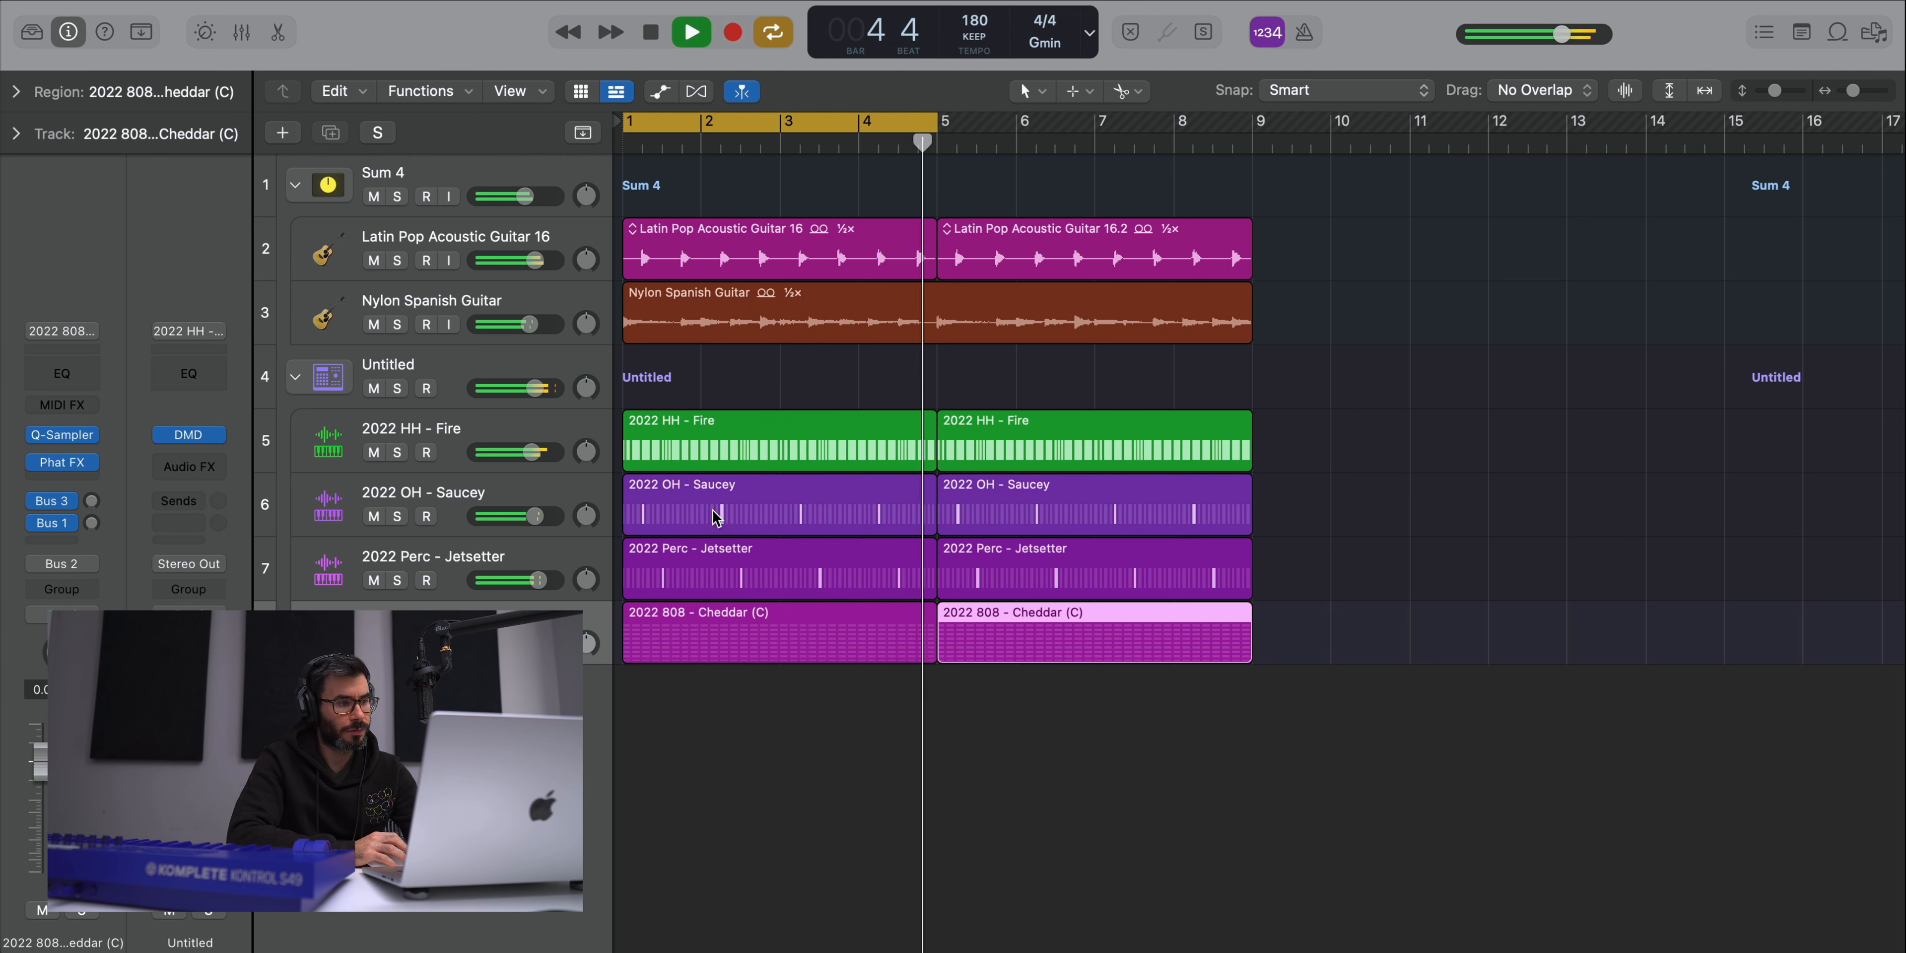
{"action": "key", "text": "space"}
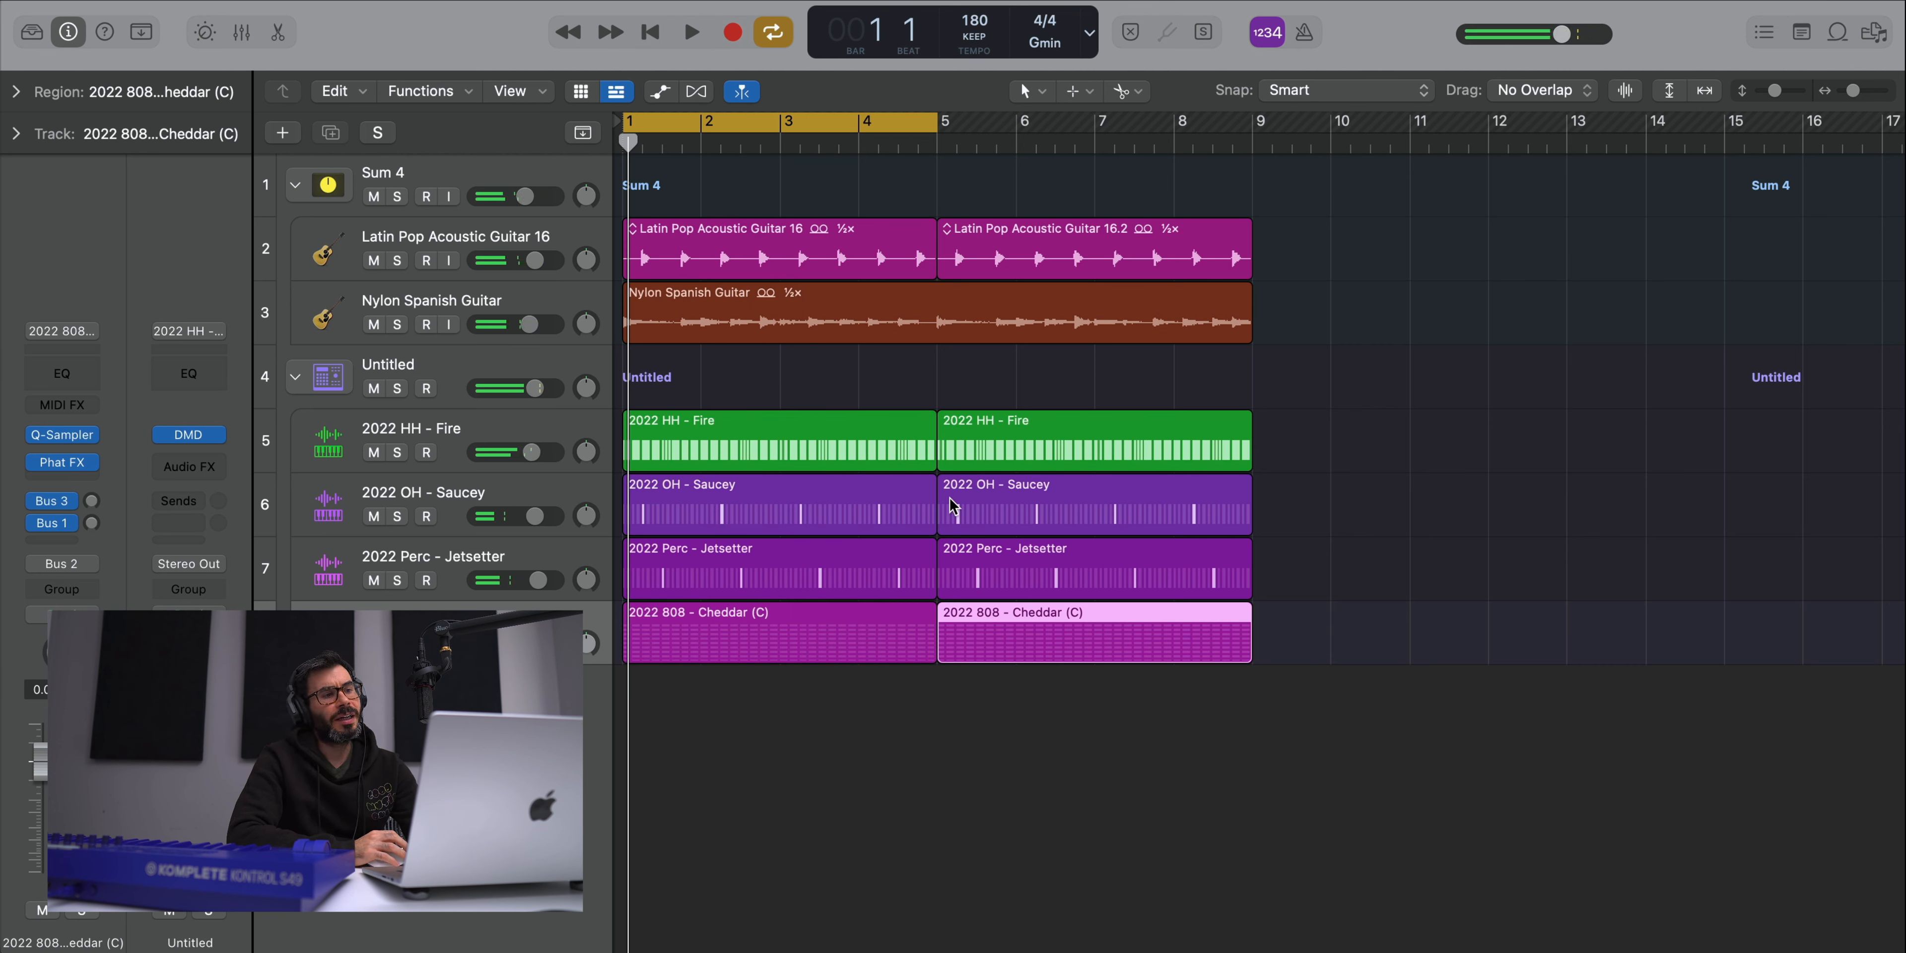
- Add the 2022 FX - Random Hit sample to the drum kit and play its new pattern region with a hit on step 1
{"action": "left_click", "coordinate": [1872, 33]}
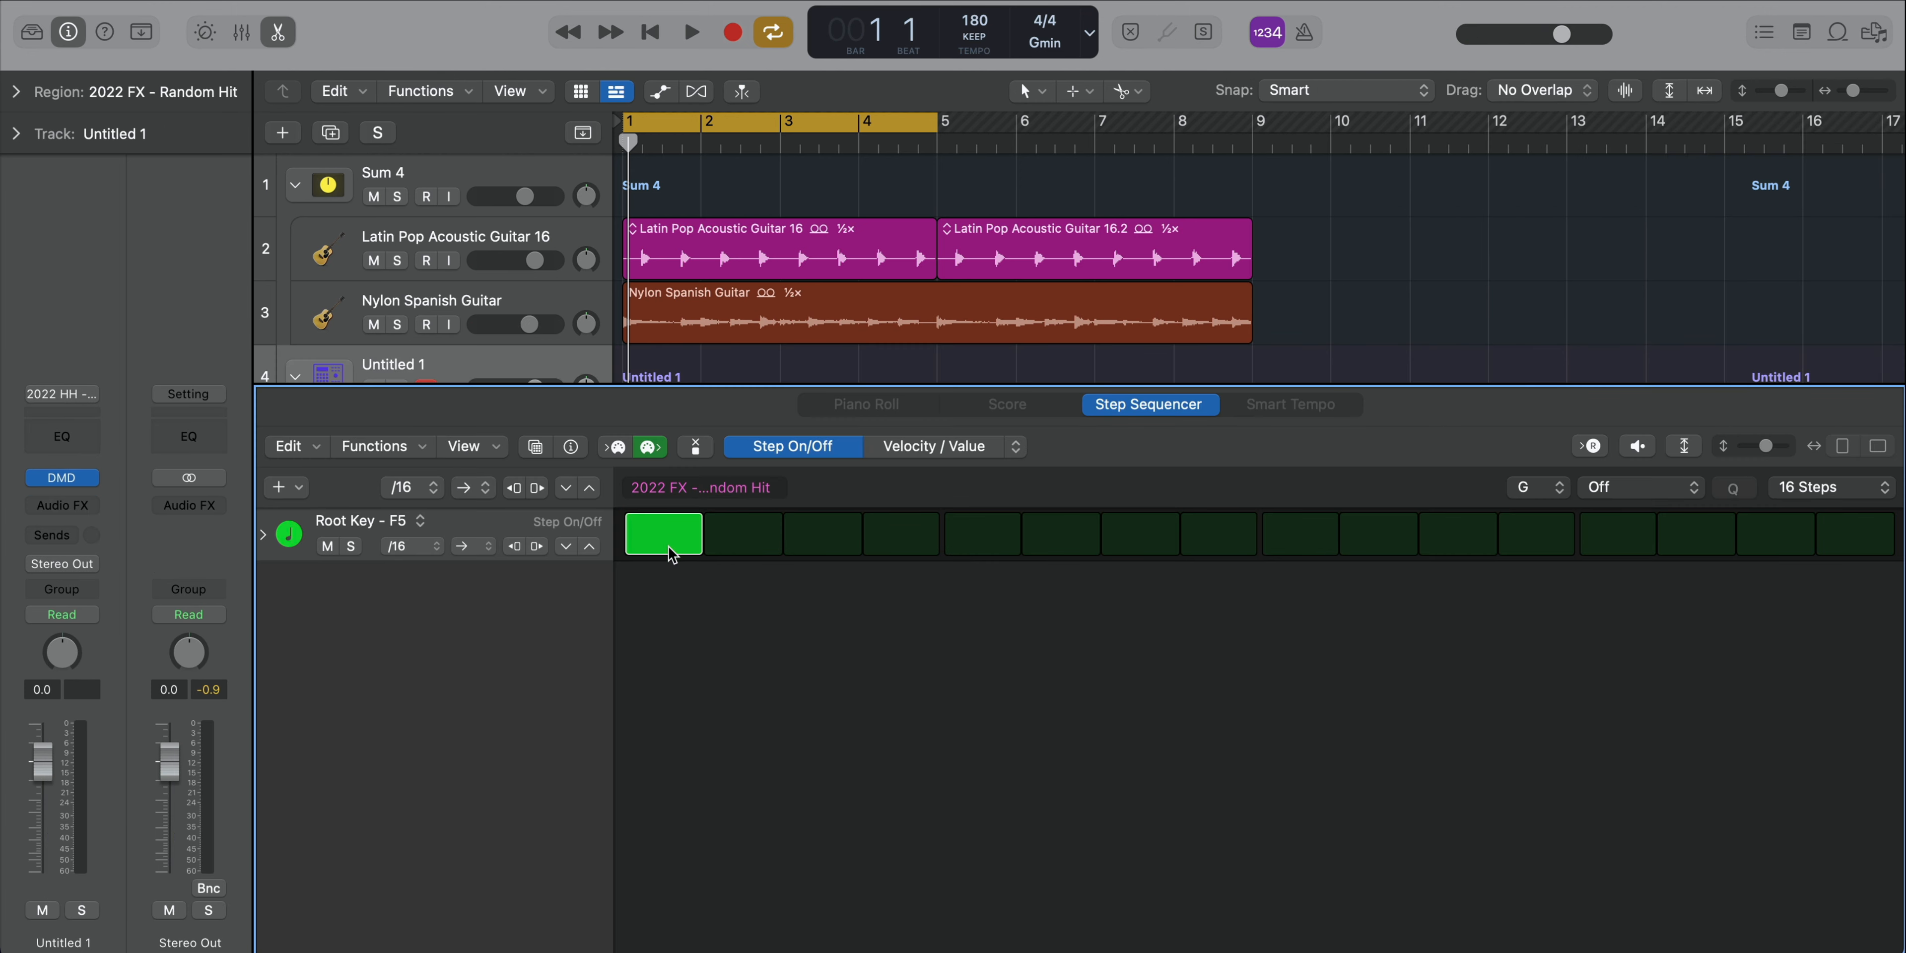
{"action": "key", "text": "space"}
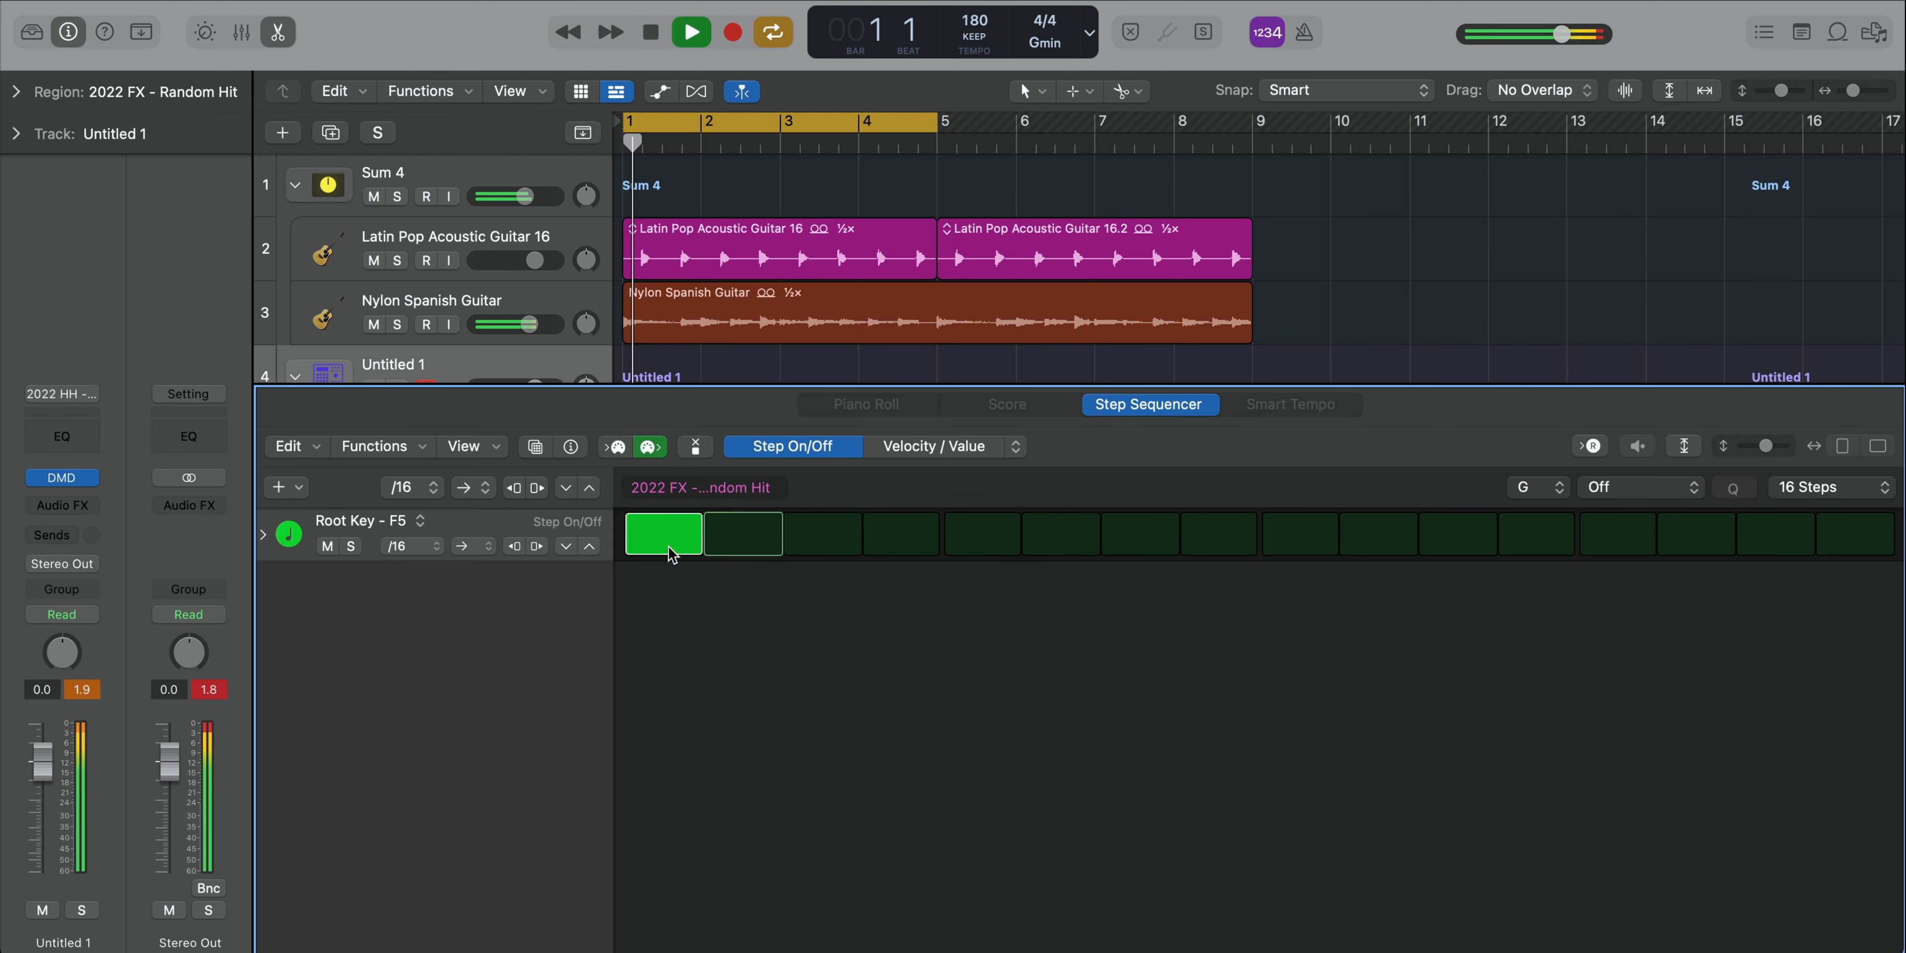
{"action": "key", "text": "e"}
- Set the Random Hit pattern to 32 steps with its only hit on step 17, and lower the track's volume to -1.7 dB
{"action": "double_click", "coordinate": [722, 715]}
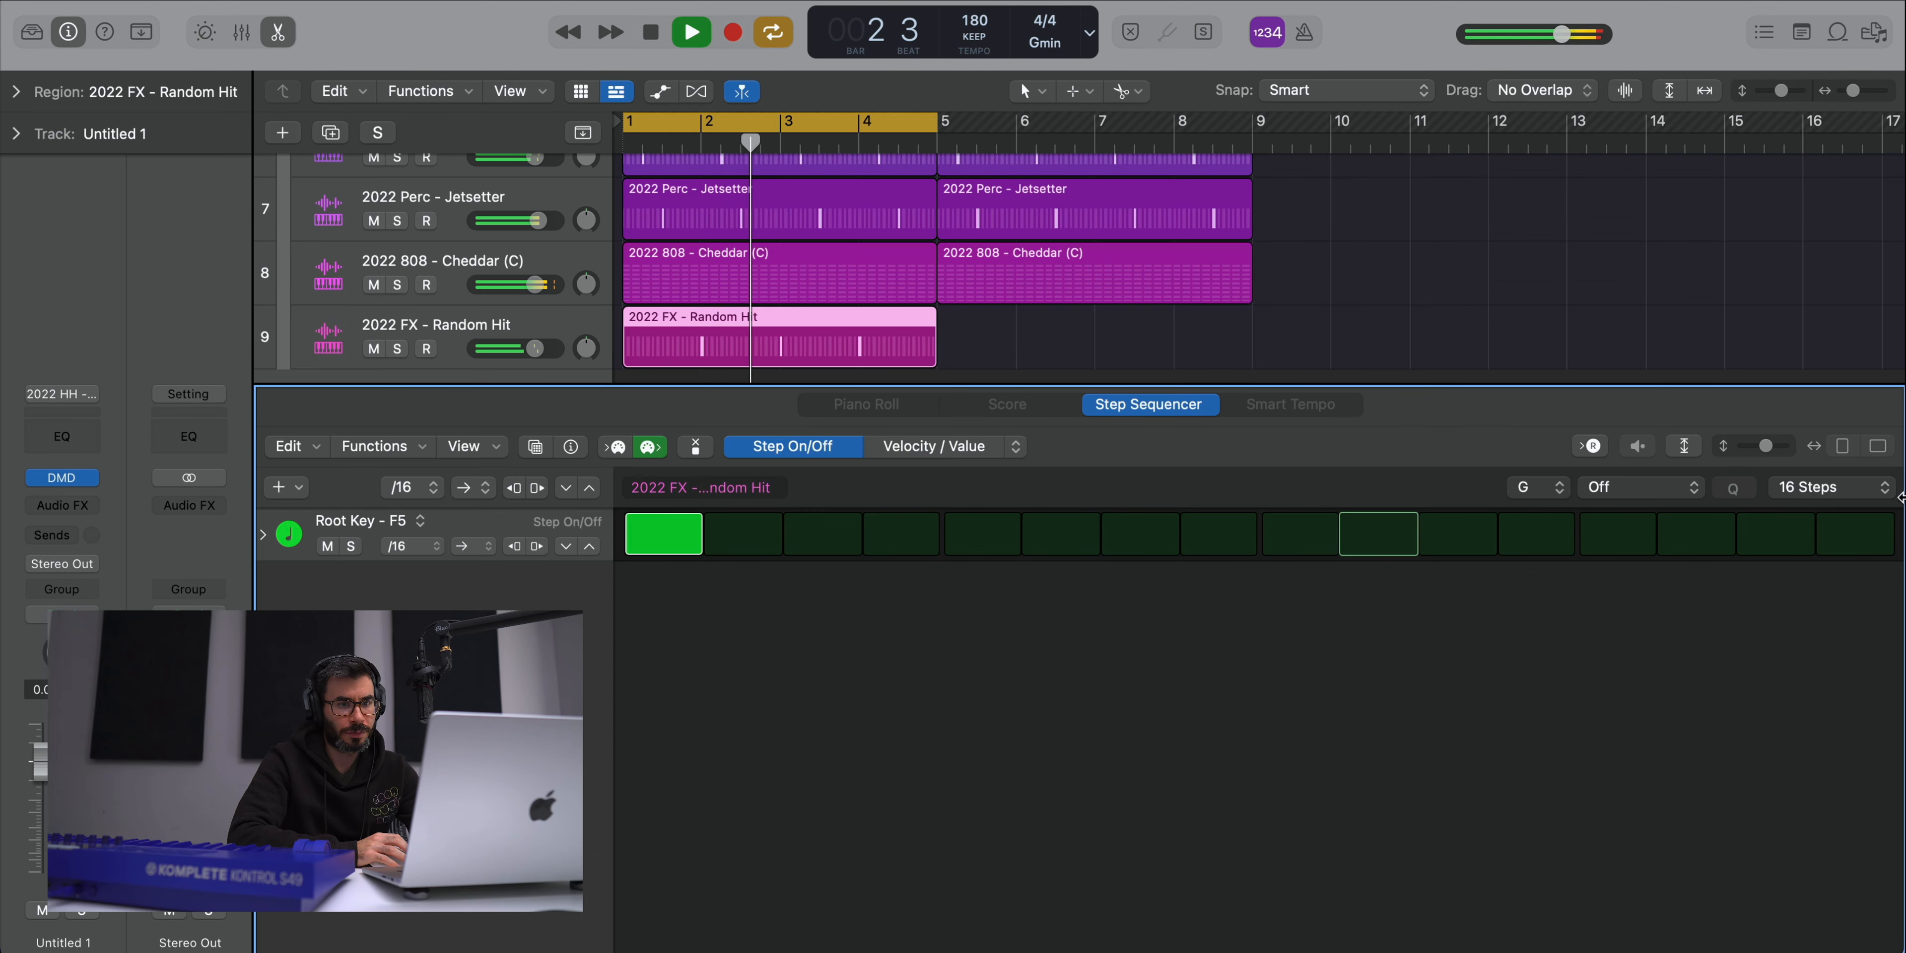
{"action": "left_click", "coordinate": [1831, 487]}
{"action": "left_click", "coordinate": [1798, 545]}
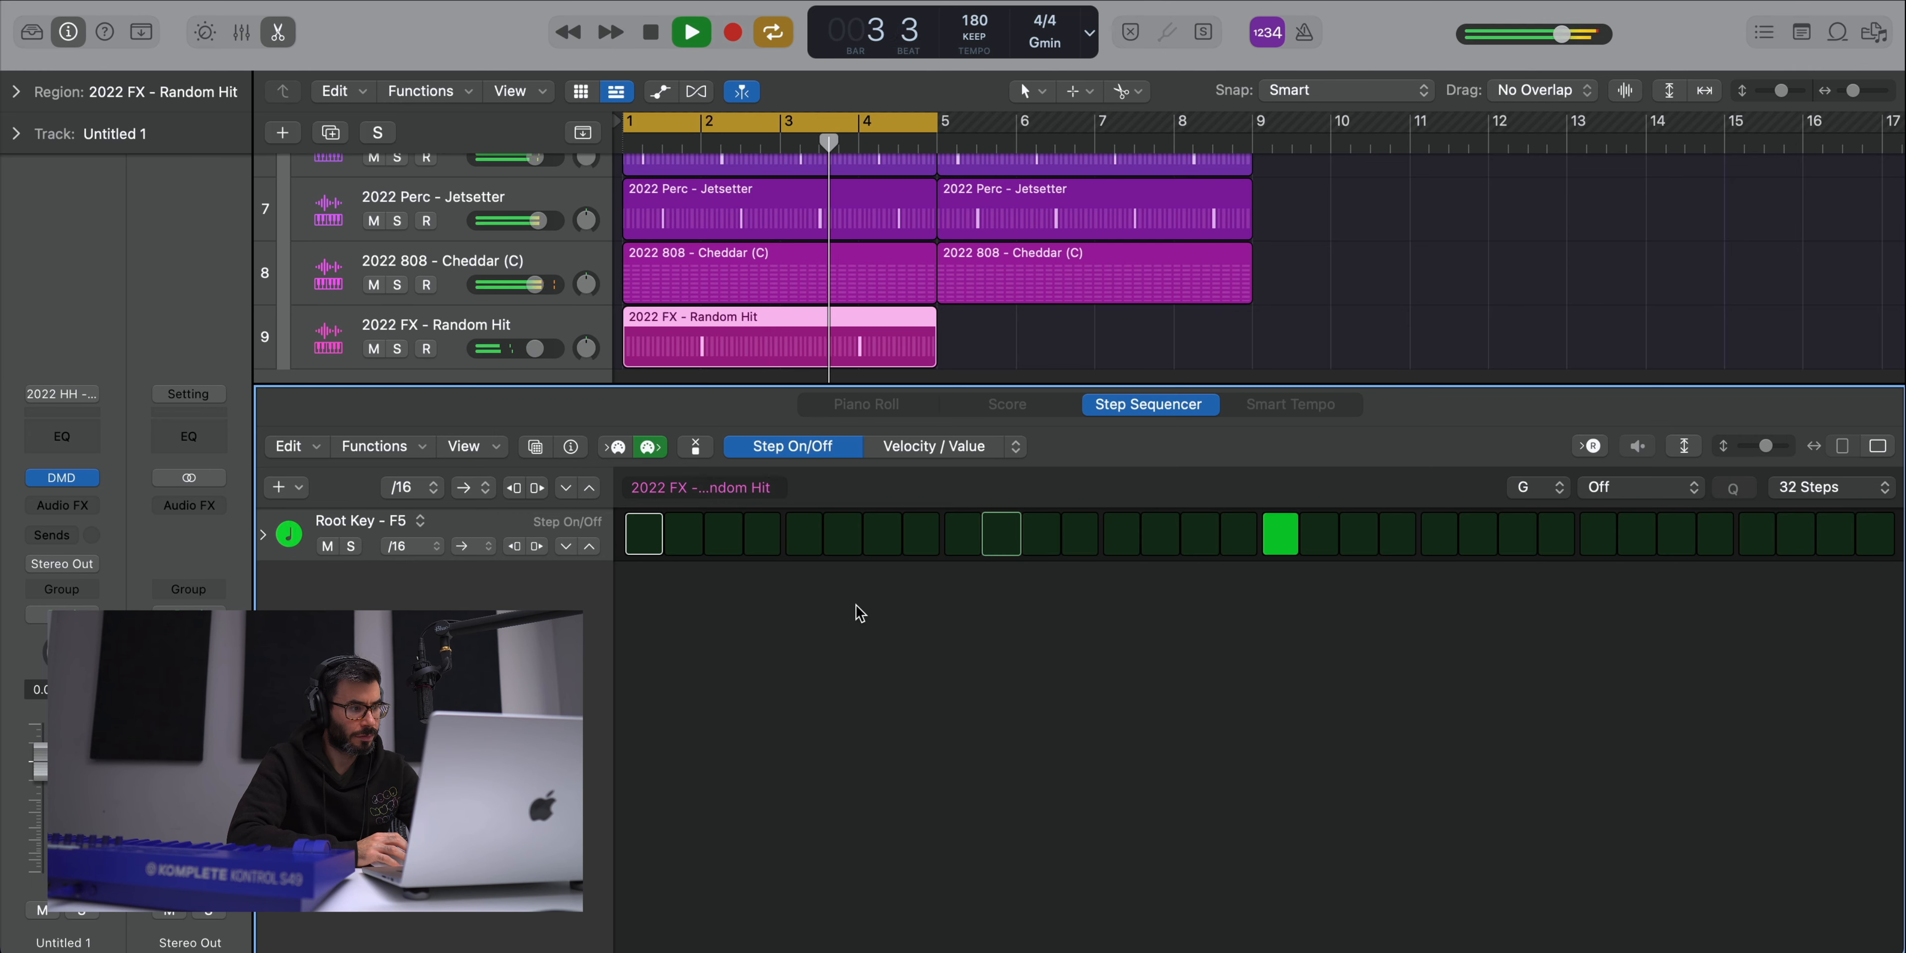
{"action": "key", "text": "x"}
{"action": "key", "text": "x"}
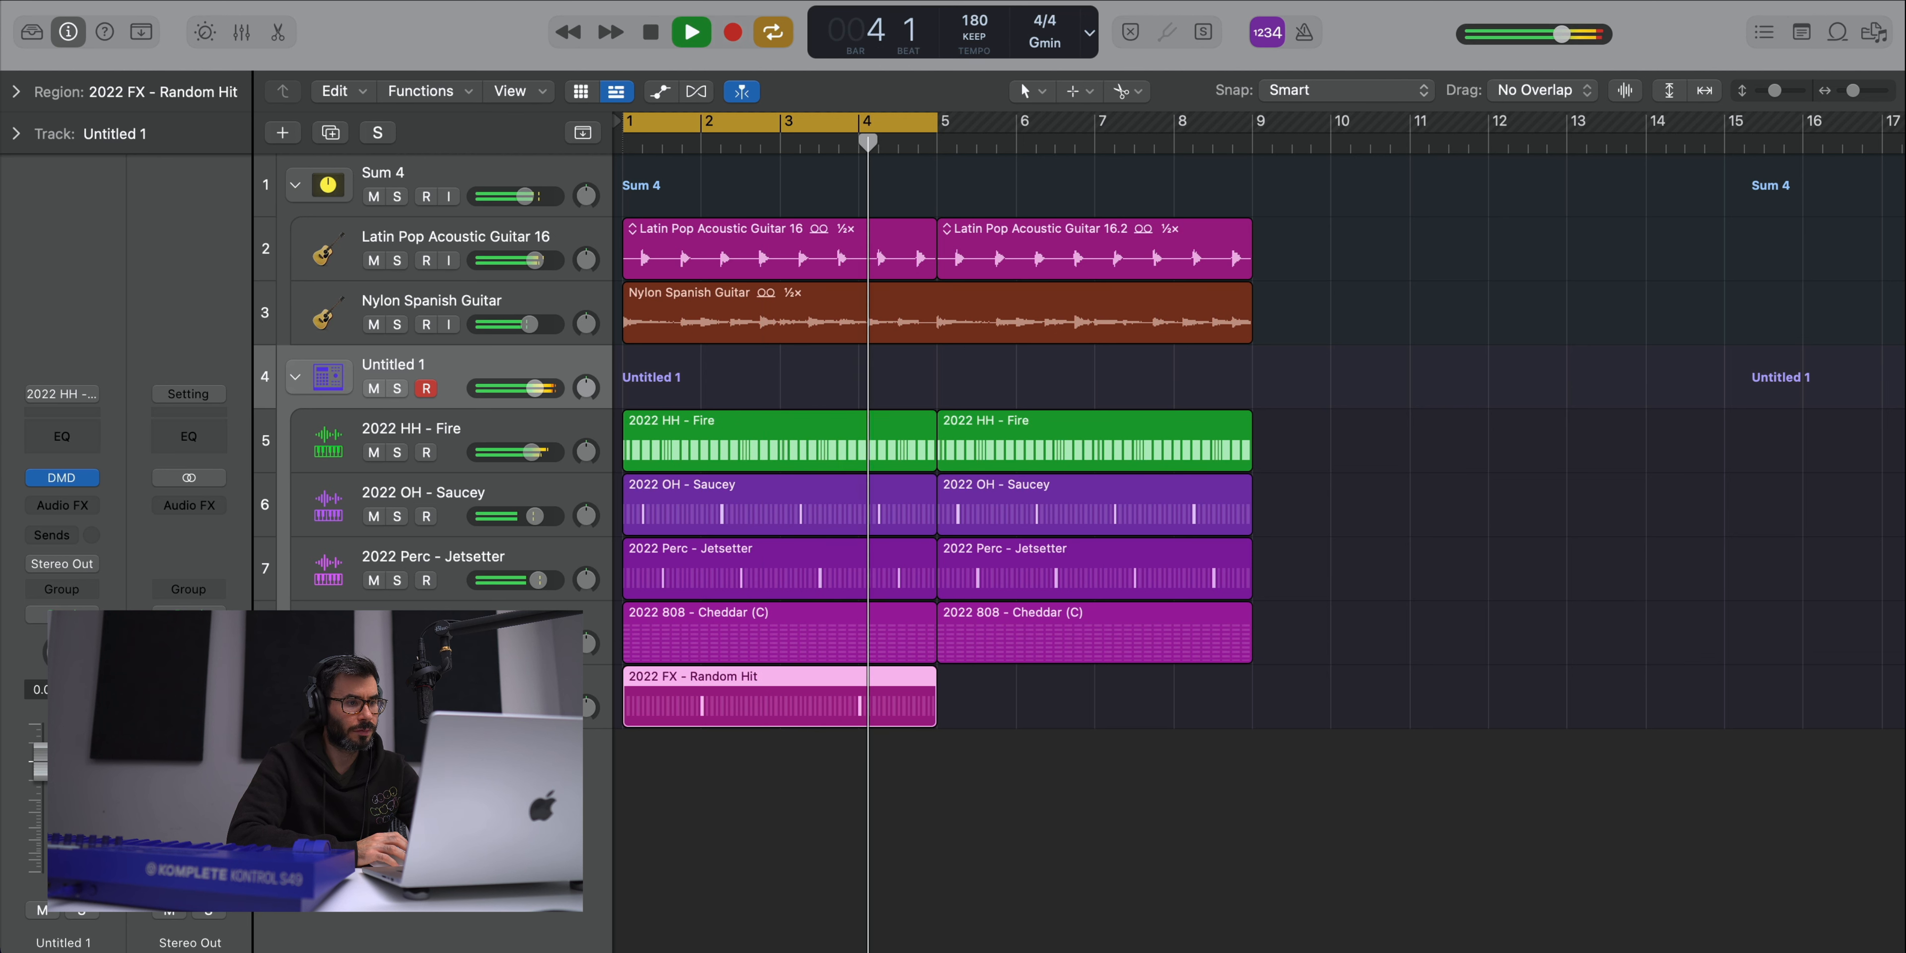
{"action": "key", "text": "space"}
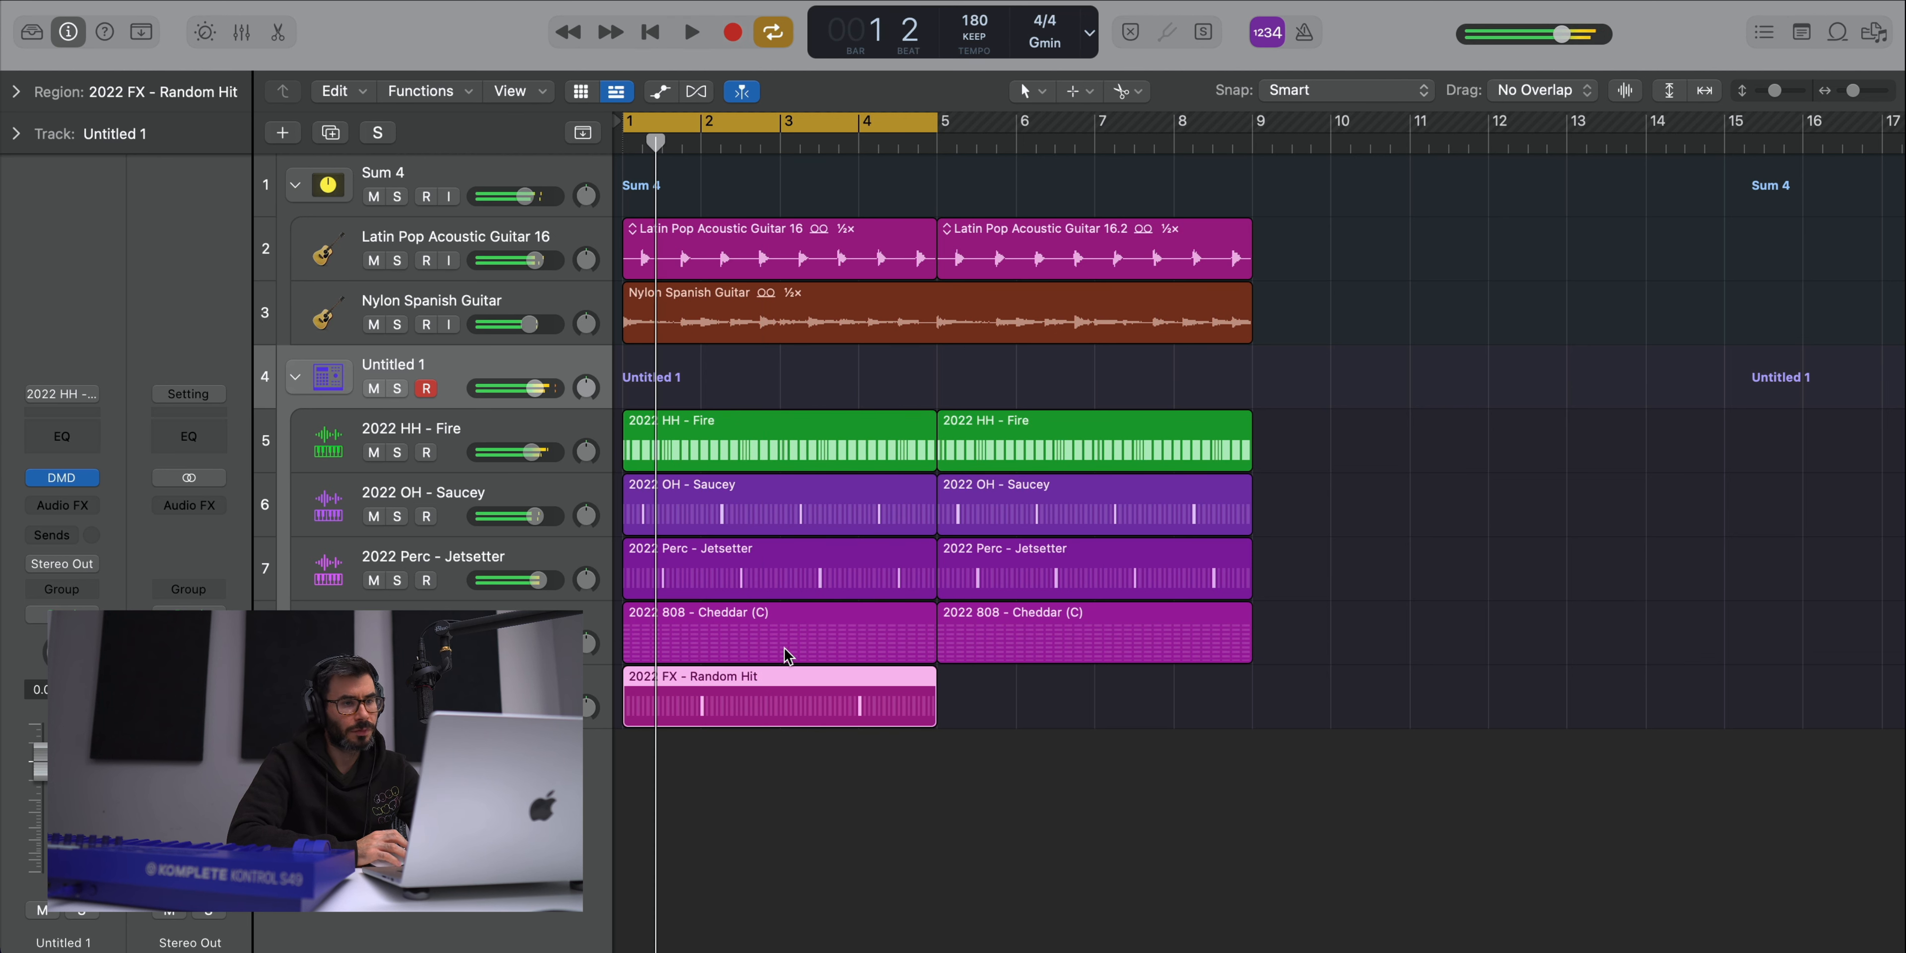
- Audition the 2022 FX - Must Have Vox sample and load it onto a new pad of the drum kit
{"action": "left_click", "coordinate": [1874, 32]}
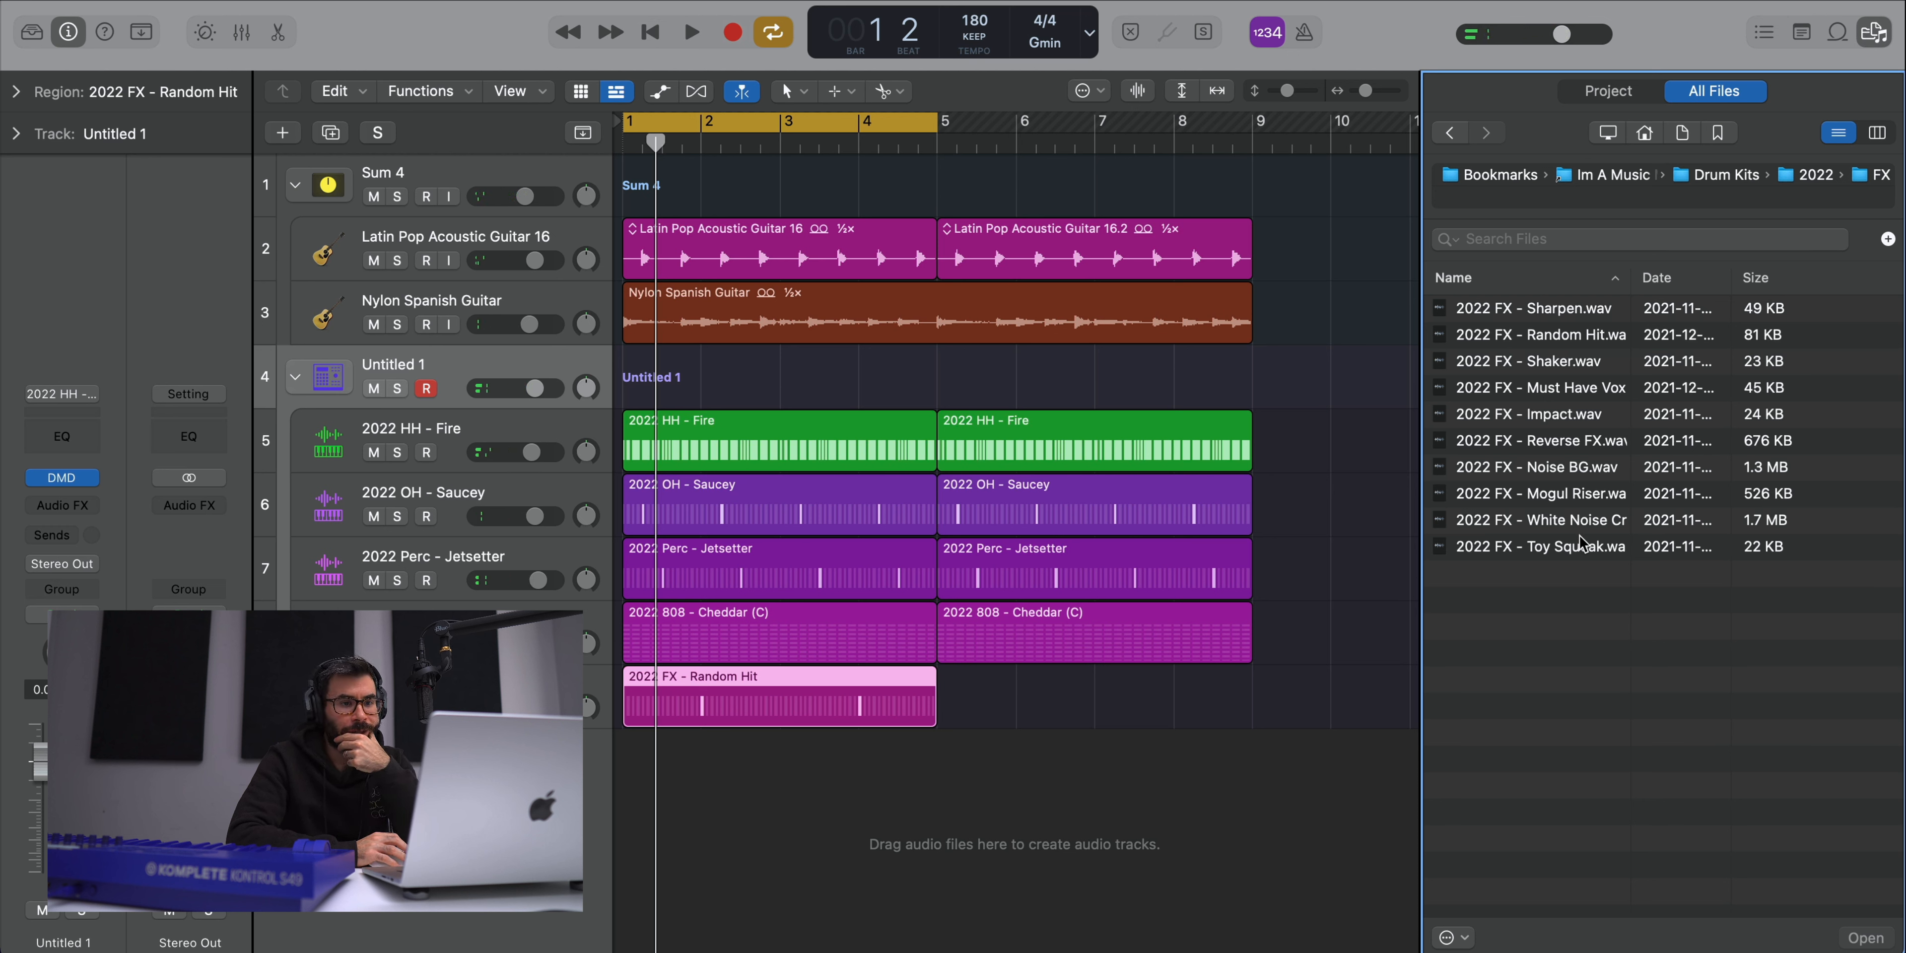
{"action": "left_click", "coordinate": [1579, 390]}
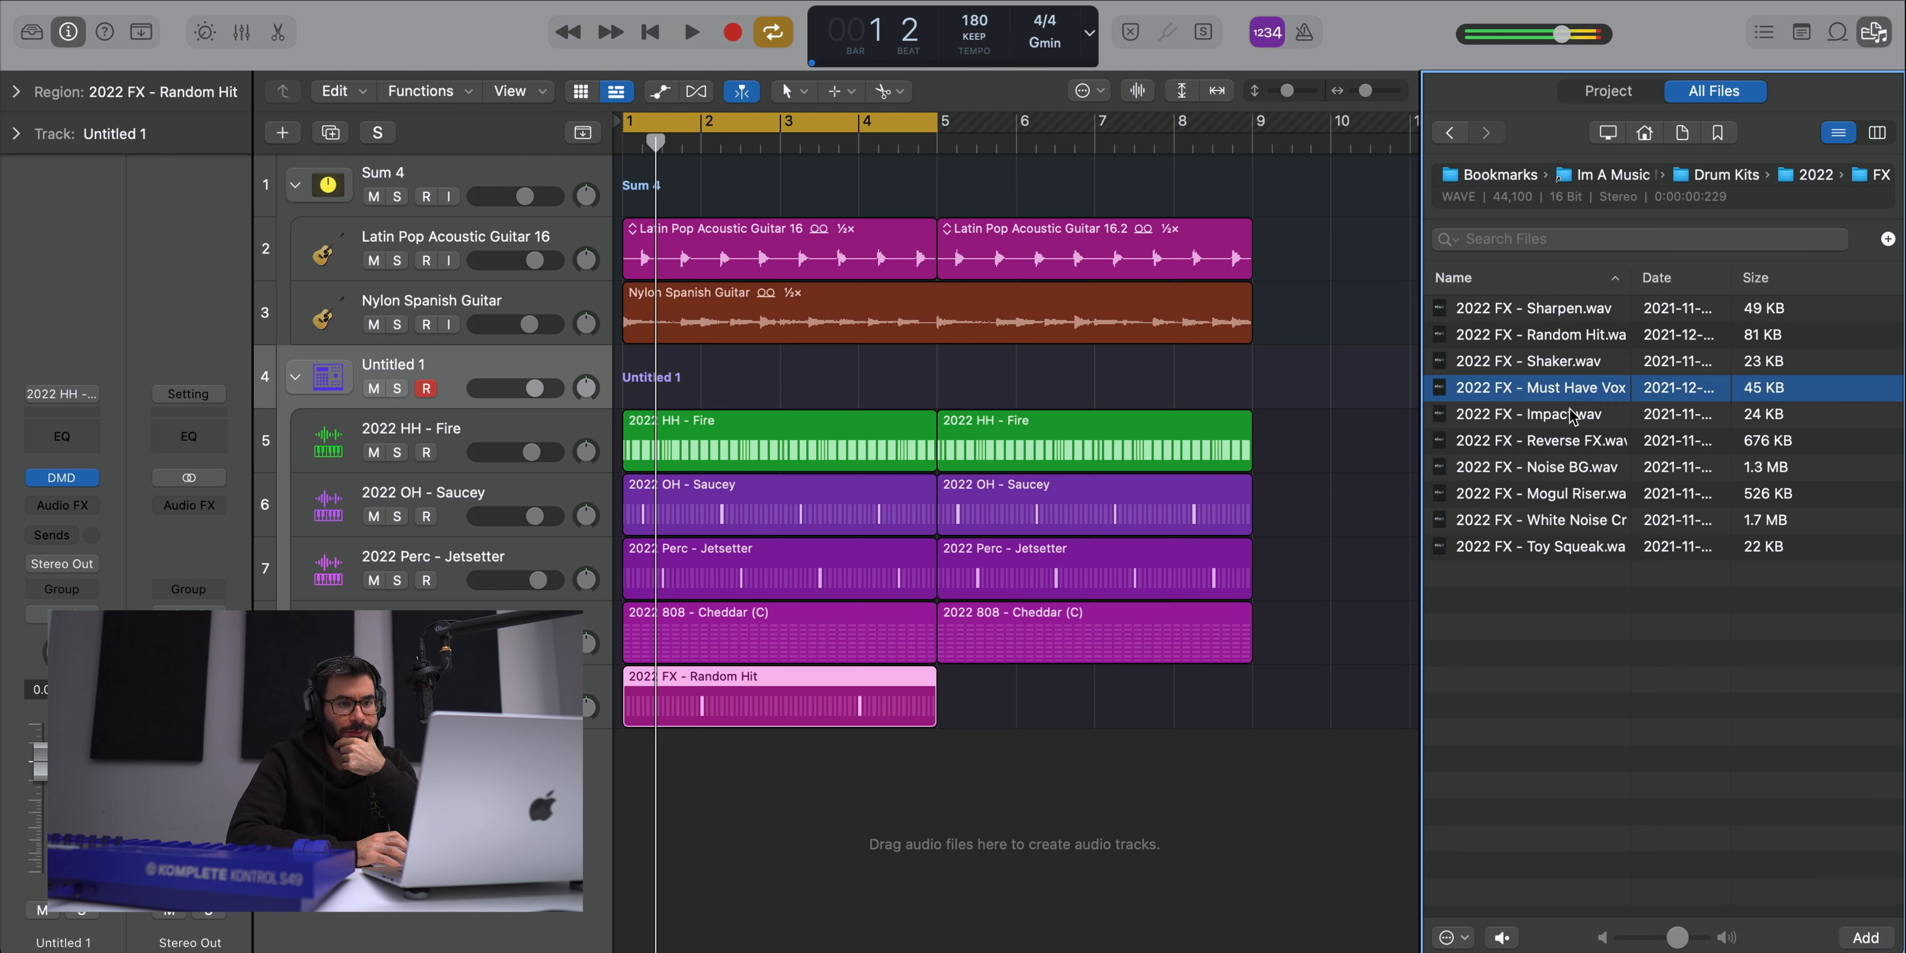
{"action": "left_click_drag", "start_coordinate": [1578, 390], "coordinate": [434, 407]}
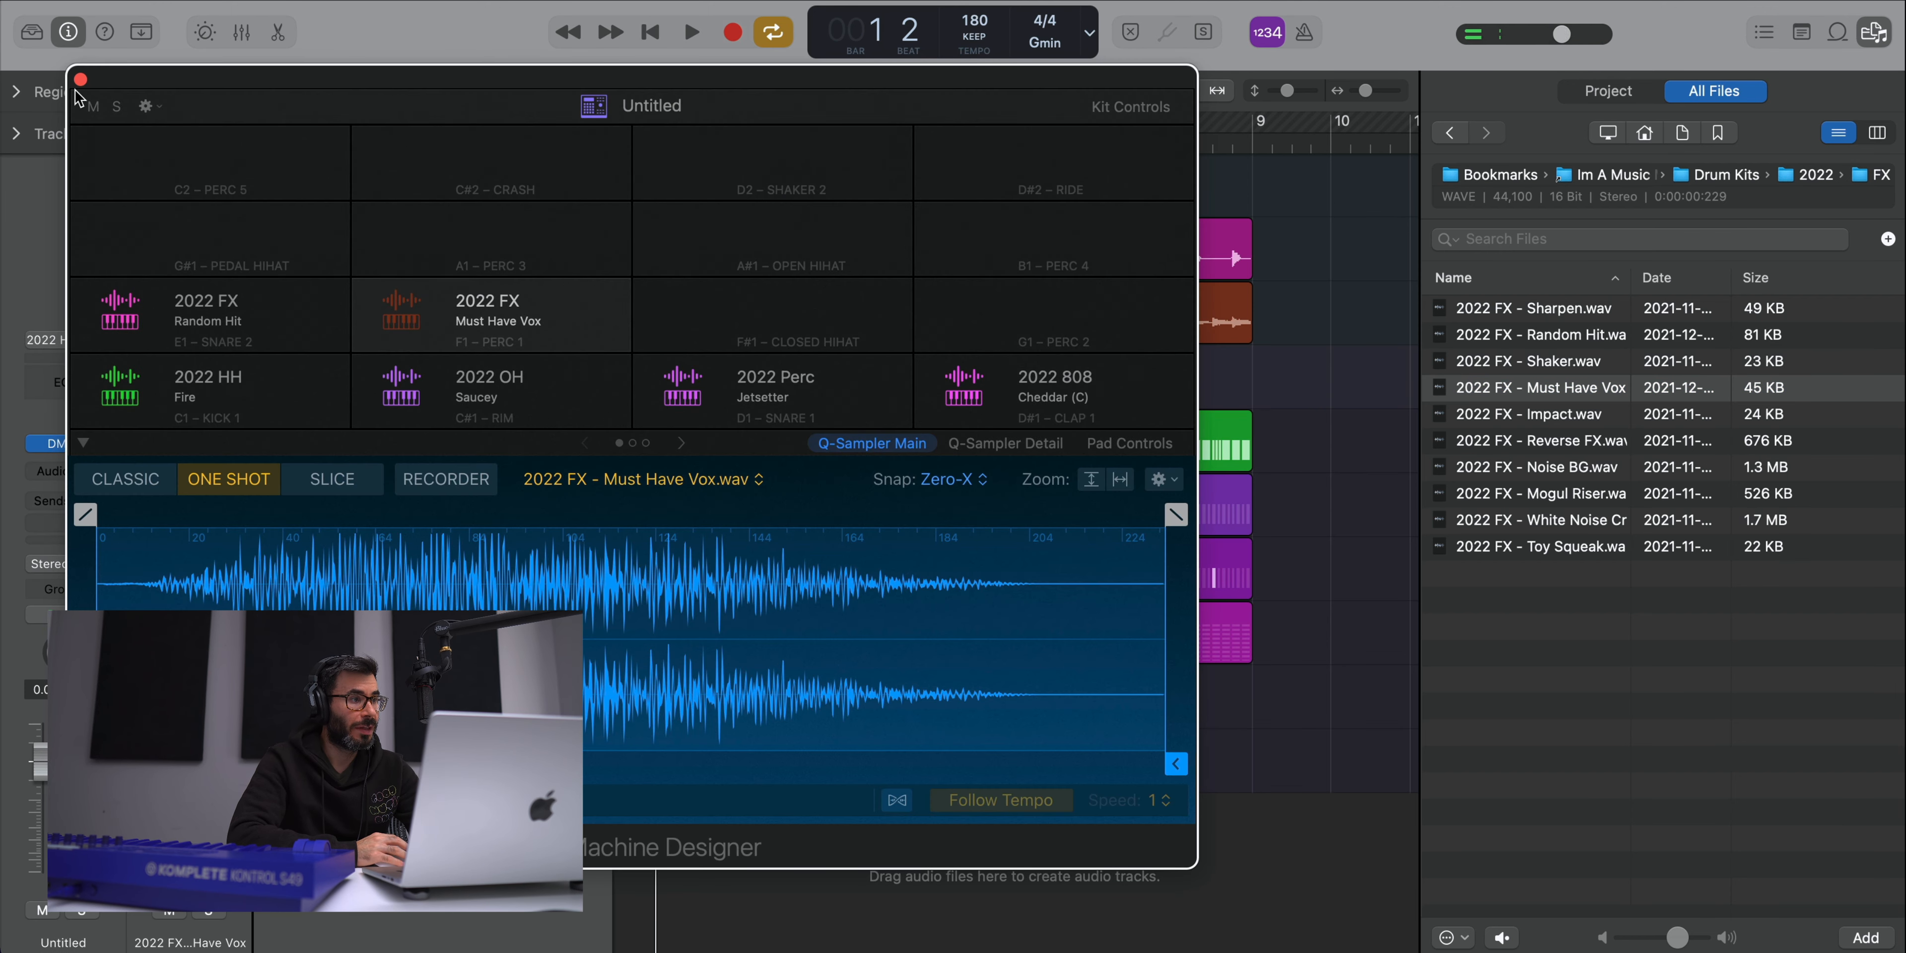
{"action": "left_click", "coordinate": [80, 80]}
- Create a pattern region for the Must Have Vox track, turn on step 13 and start playback
{"action": "right_click", "coordinate": [656, 772]}
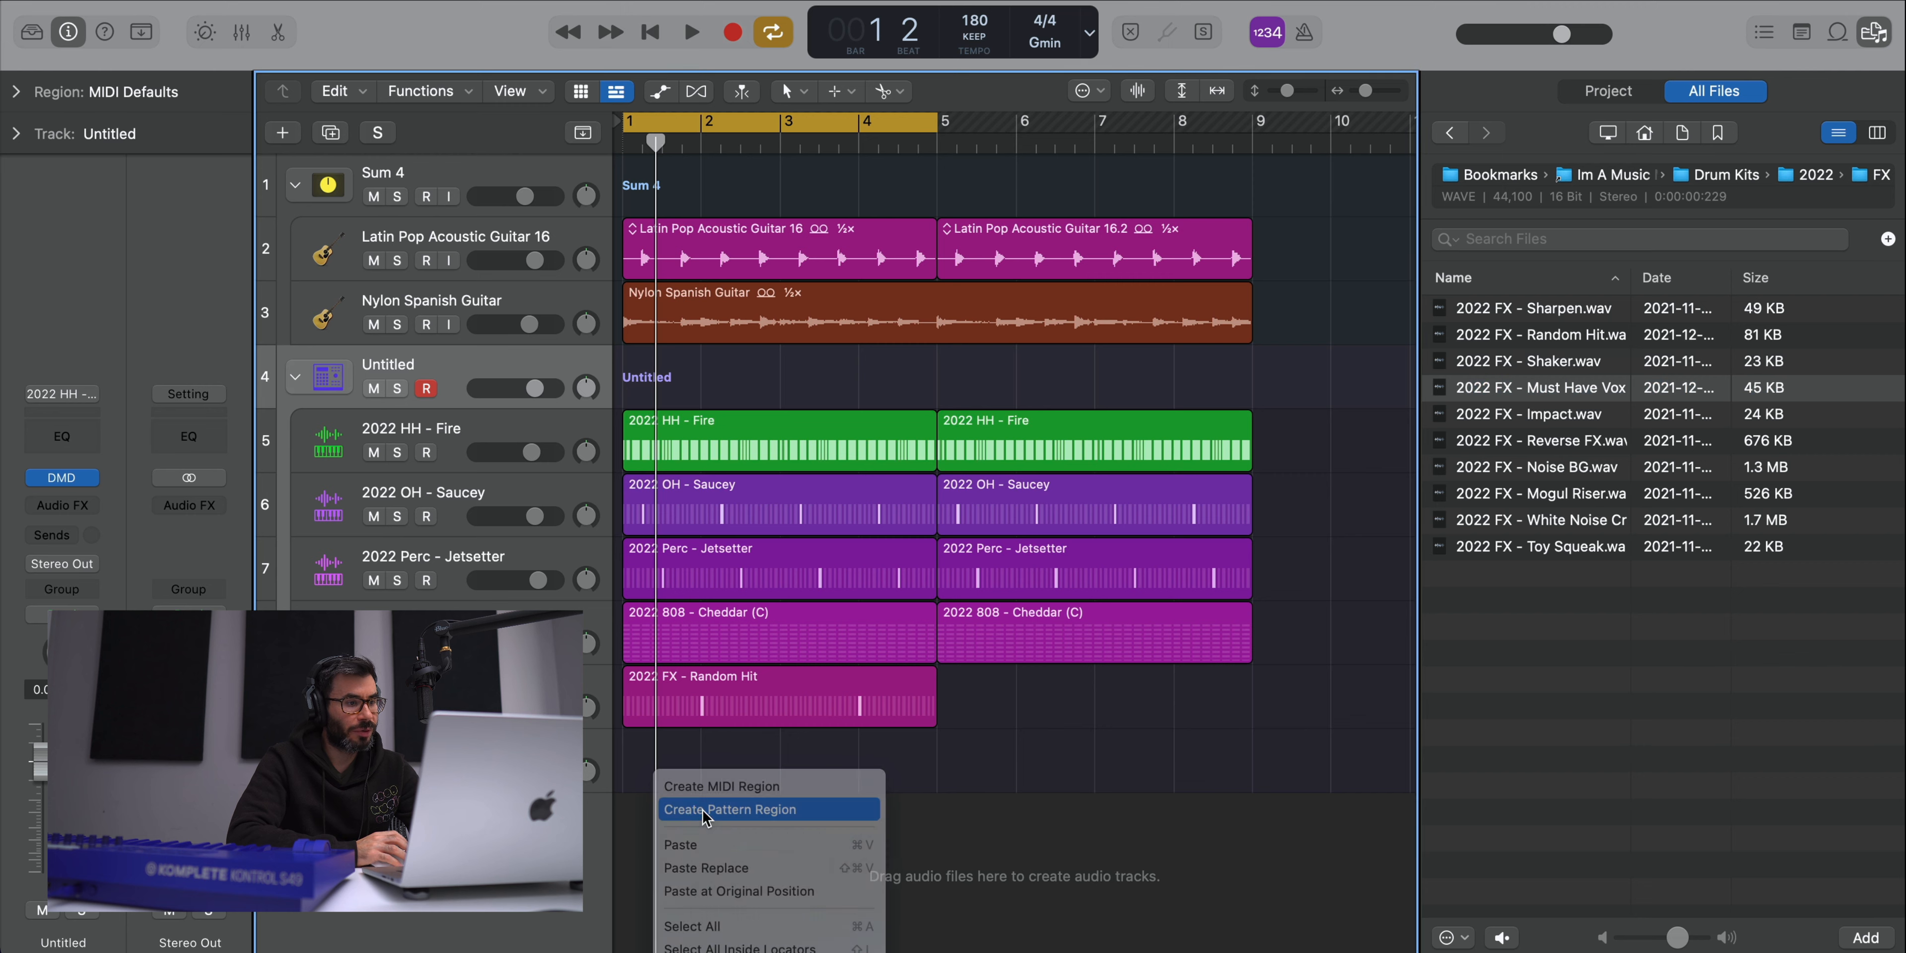
{"action": "left_click", "coordinate": [730, 809]}
{"action": "key", "text": "f"}
{"action": "key", "text": "space"}
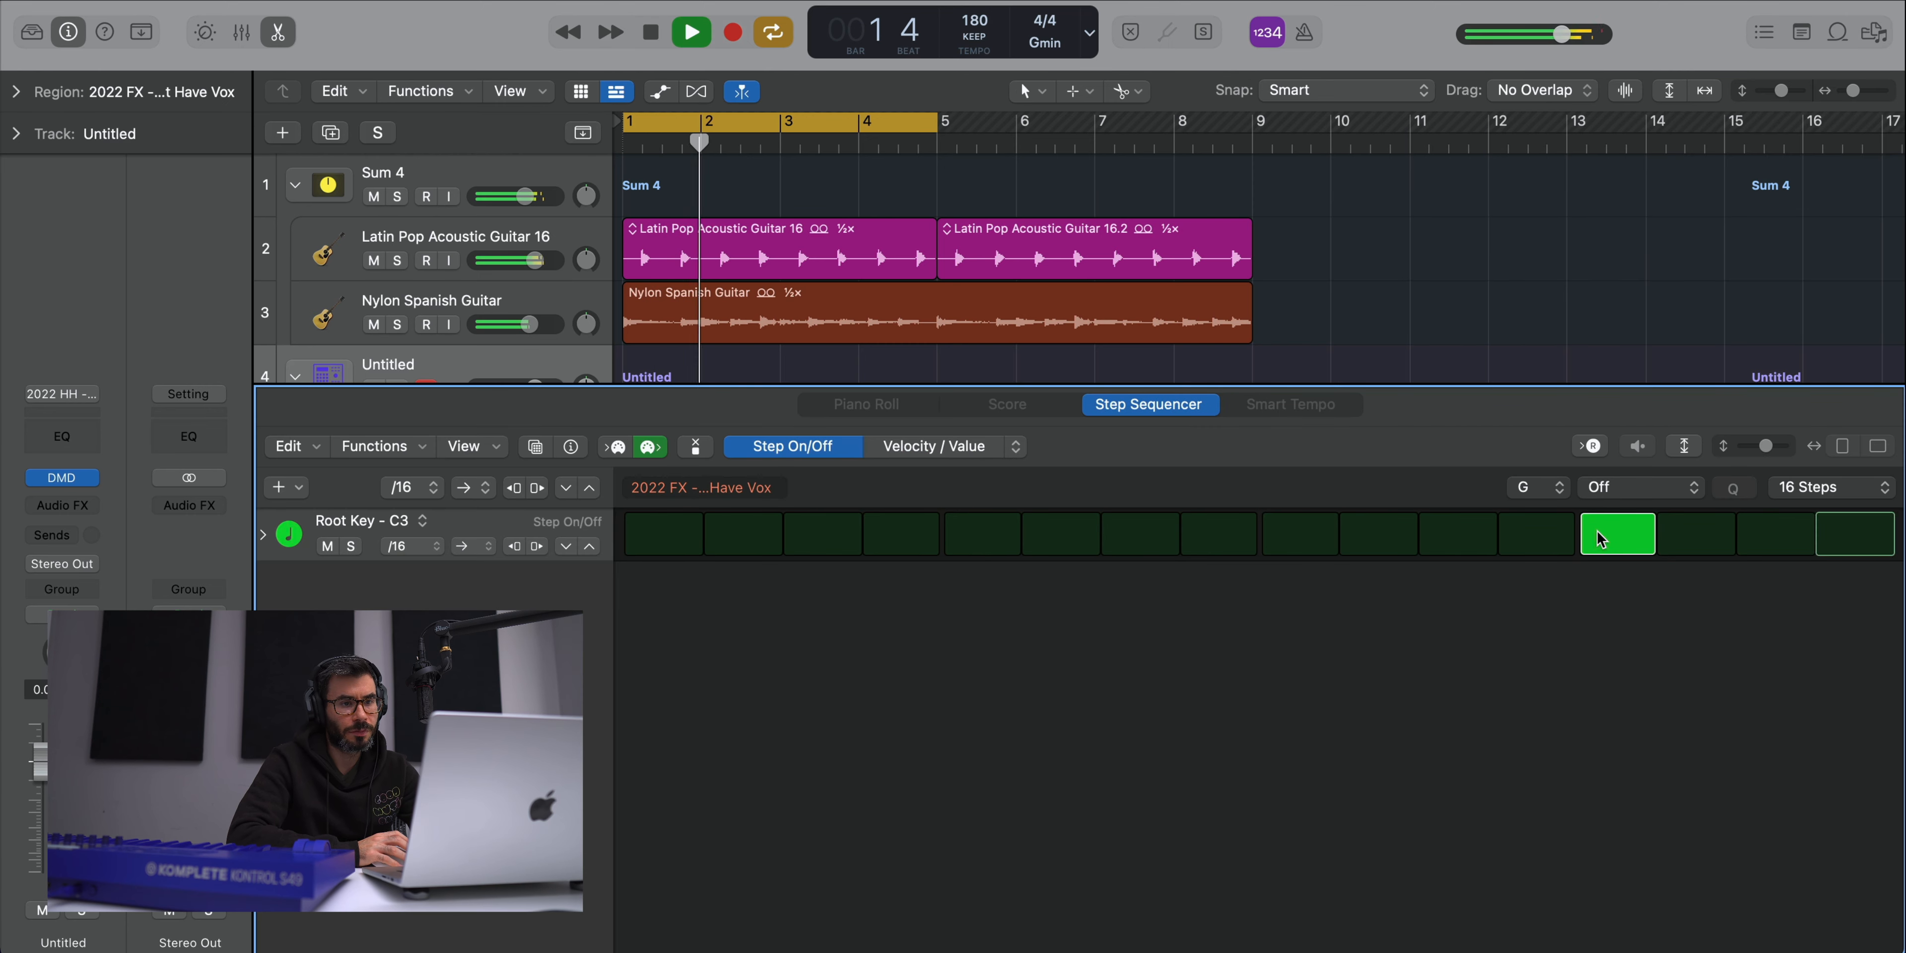
- Set the Must Have Vox pattern to 32 steps and move its hit from step 13 to step 29 while the beat plays
{"action": "left_click", "coordinate": [1821, 497]}
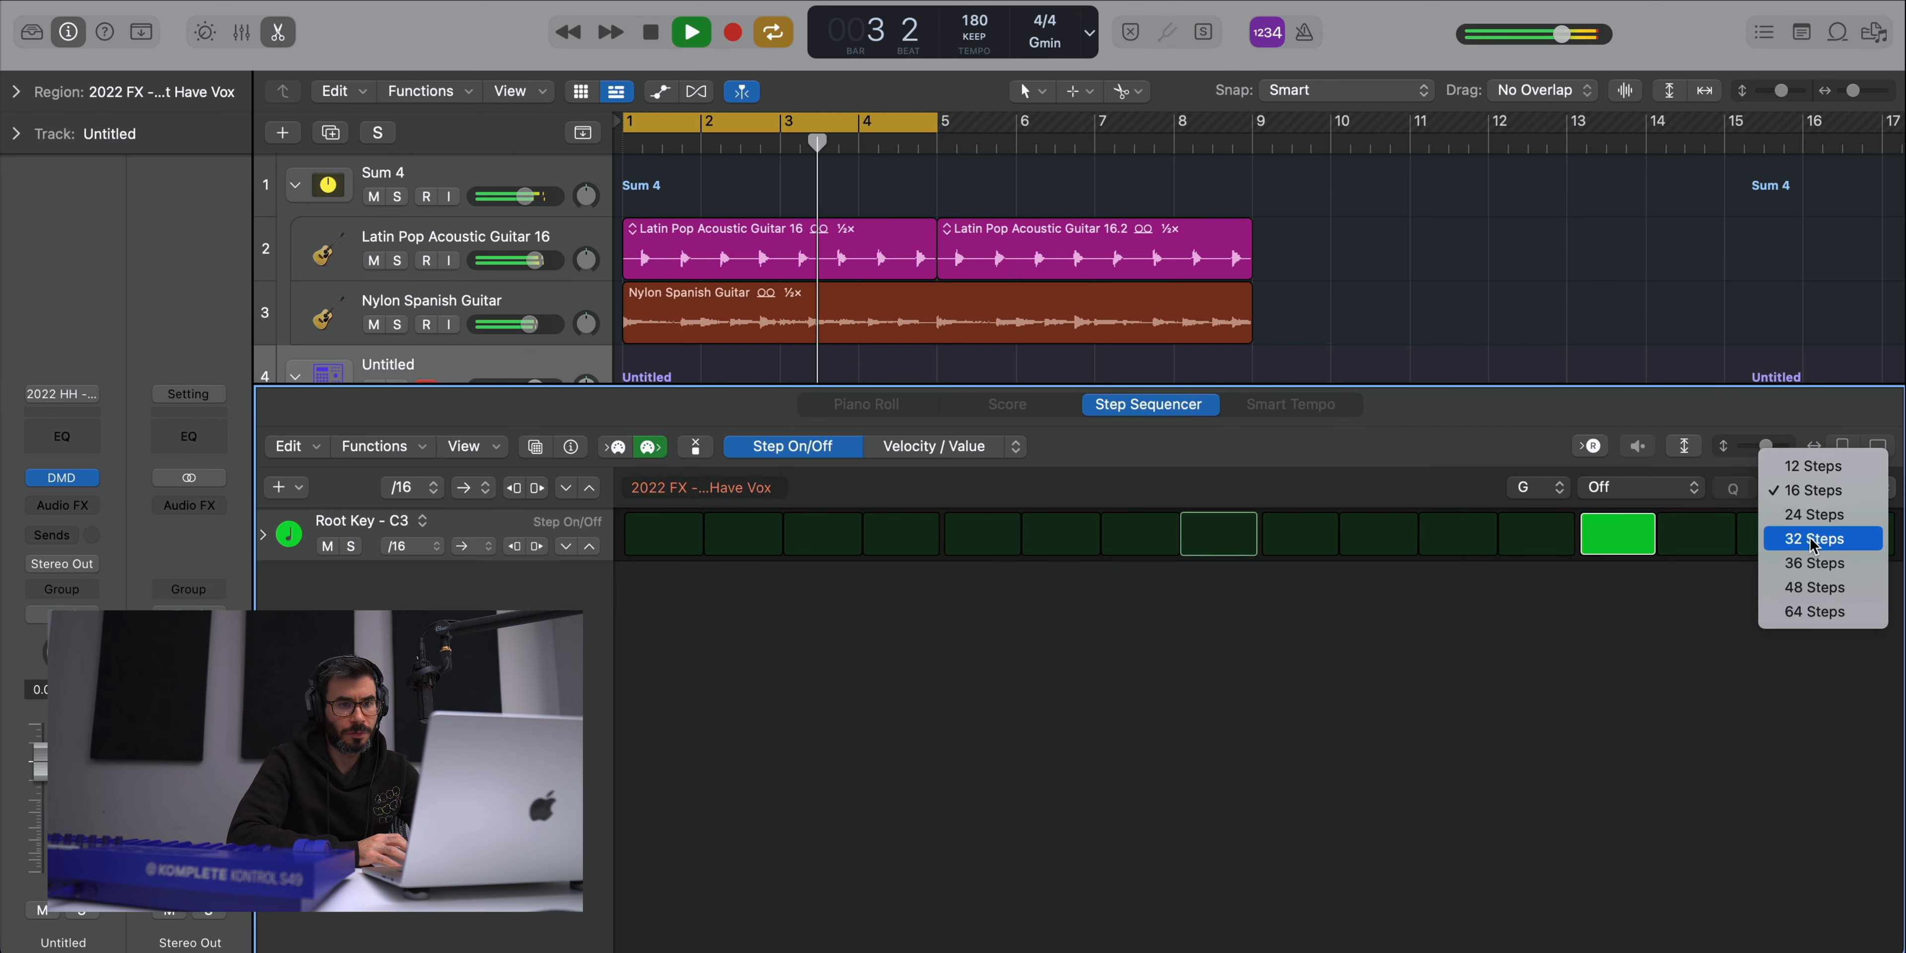
{"action": "left_click", "coordinate": [1813, 539]}
{"action": "key", "text": "space"}
{"action": "key", "text": "space"}
{"action": "key", "text": "x"}
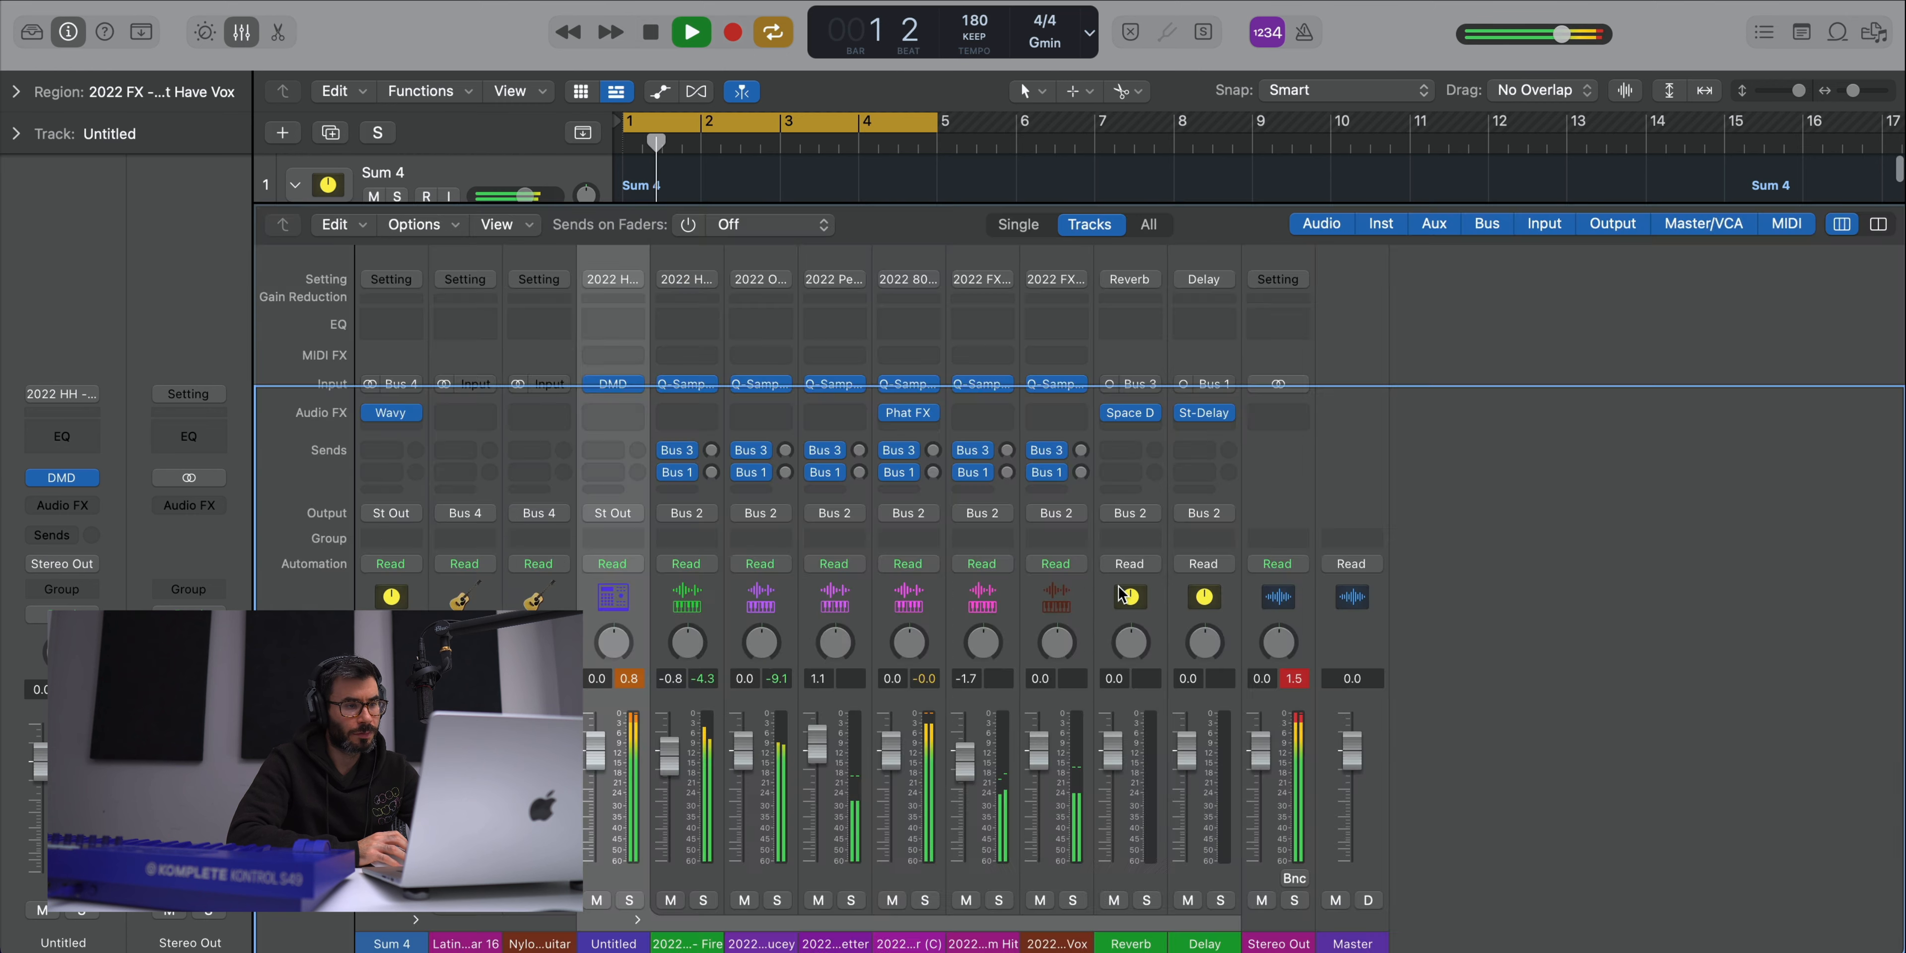
{"action": "key", "text": "x"}
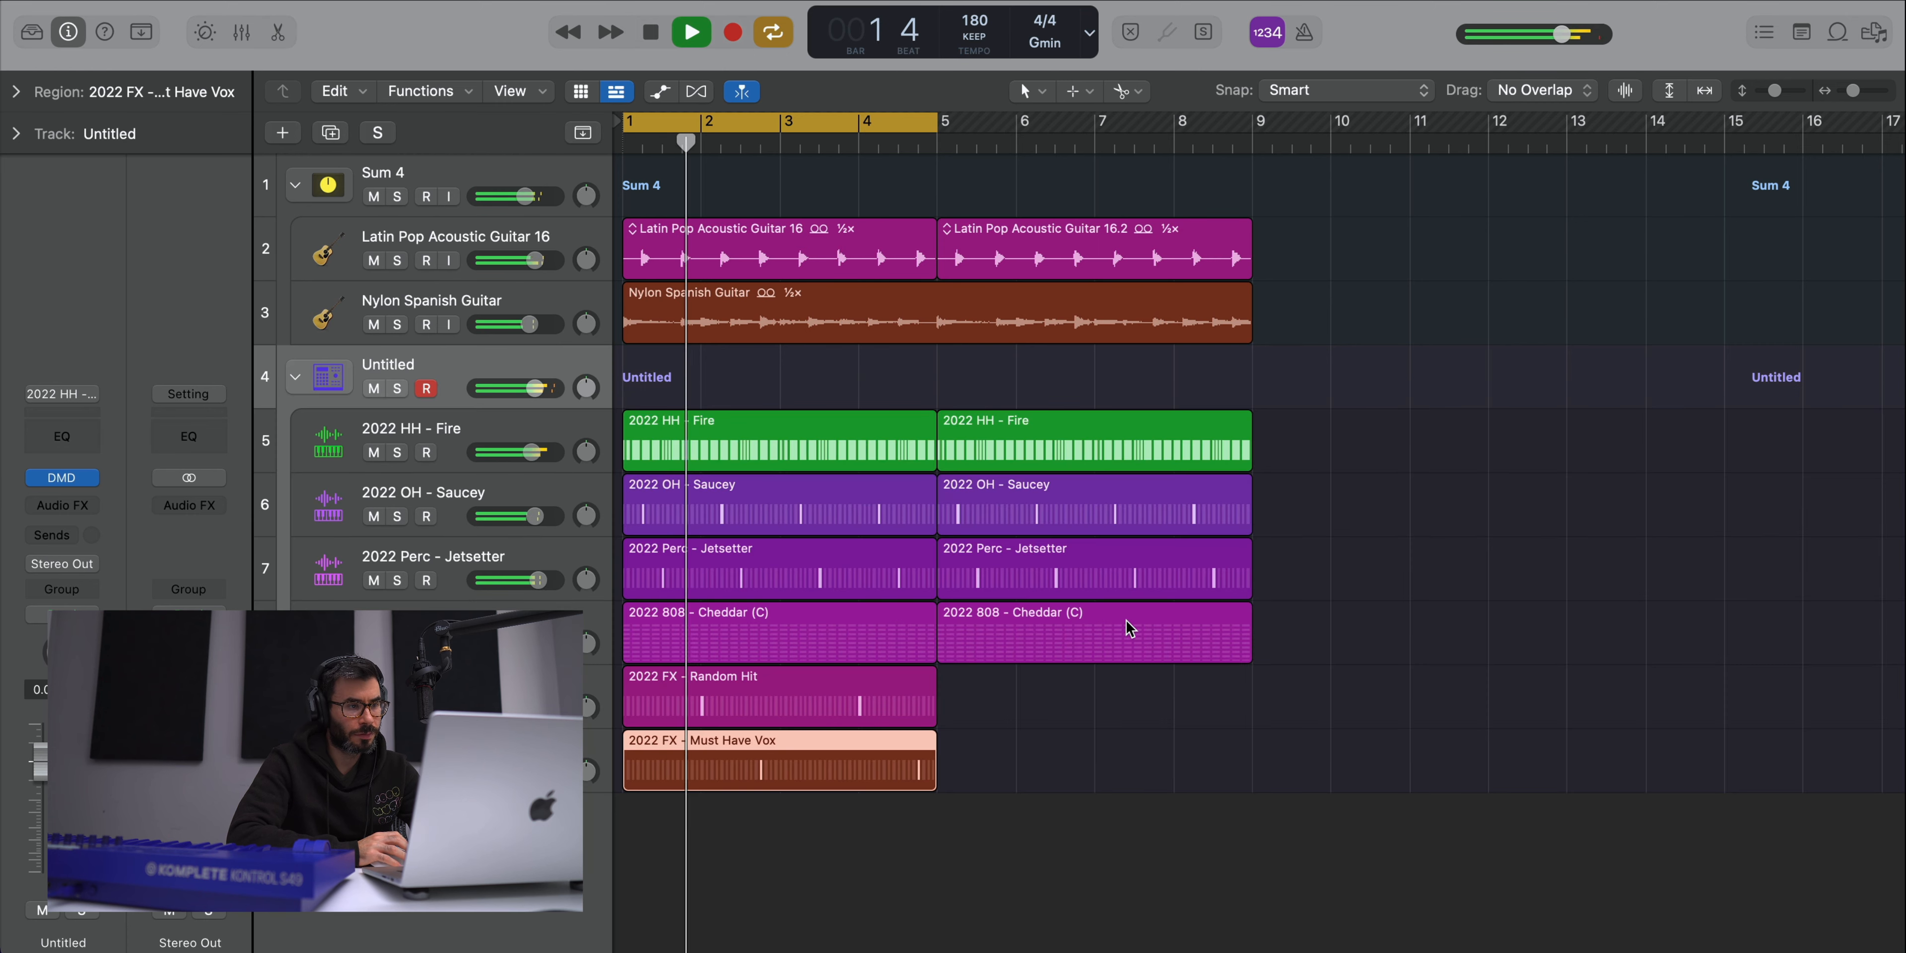
- Extend the Must Have Vox pattern to 64 steps and remove the hit at step 29, keeping only the one on the second page
{"action": "double_click", "coordinate": [799, 775]}
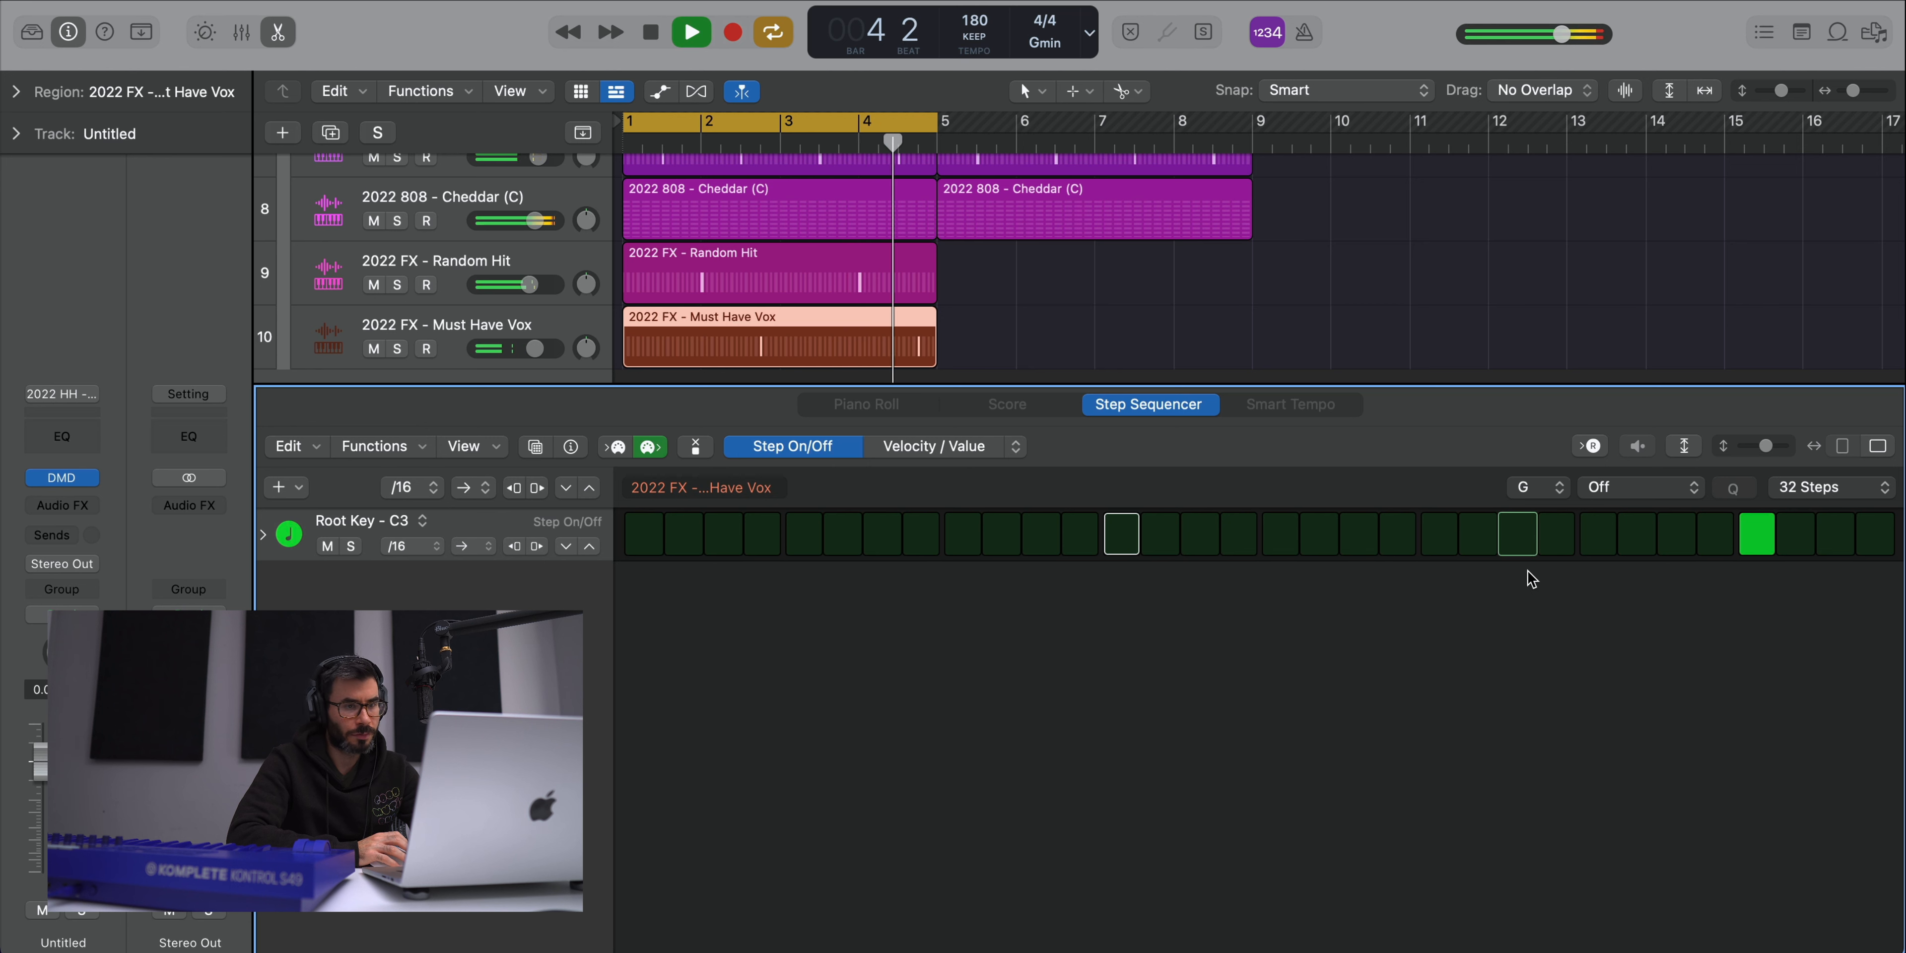
{"action": "key", "text": "space"}
{"action": "left_click", "coordinate": [1820, 488]}
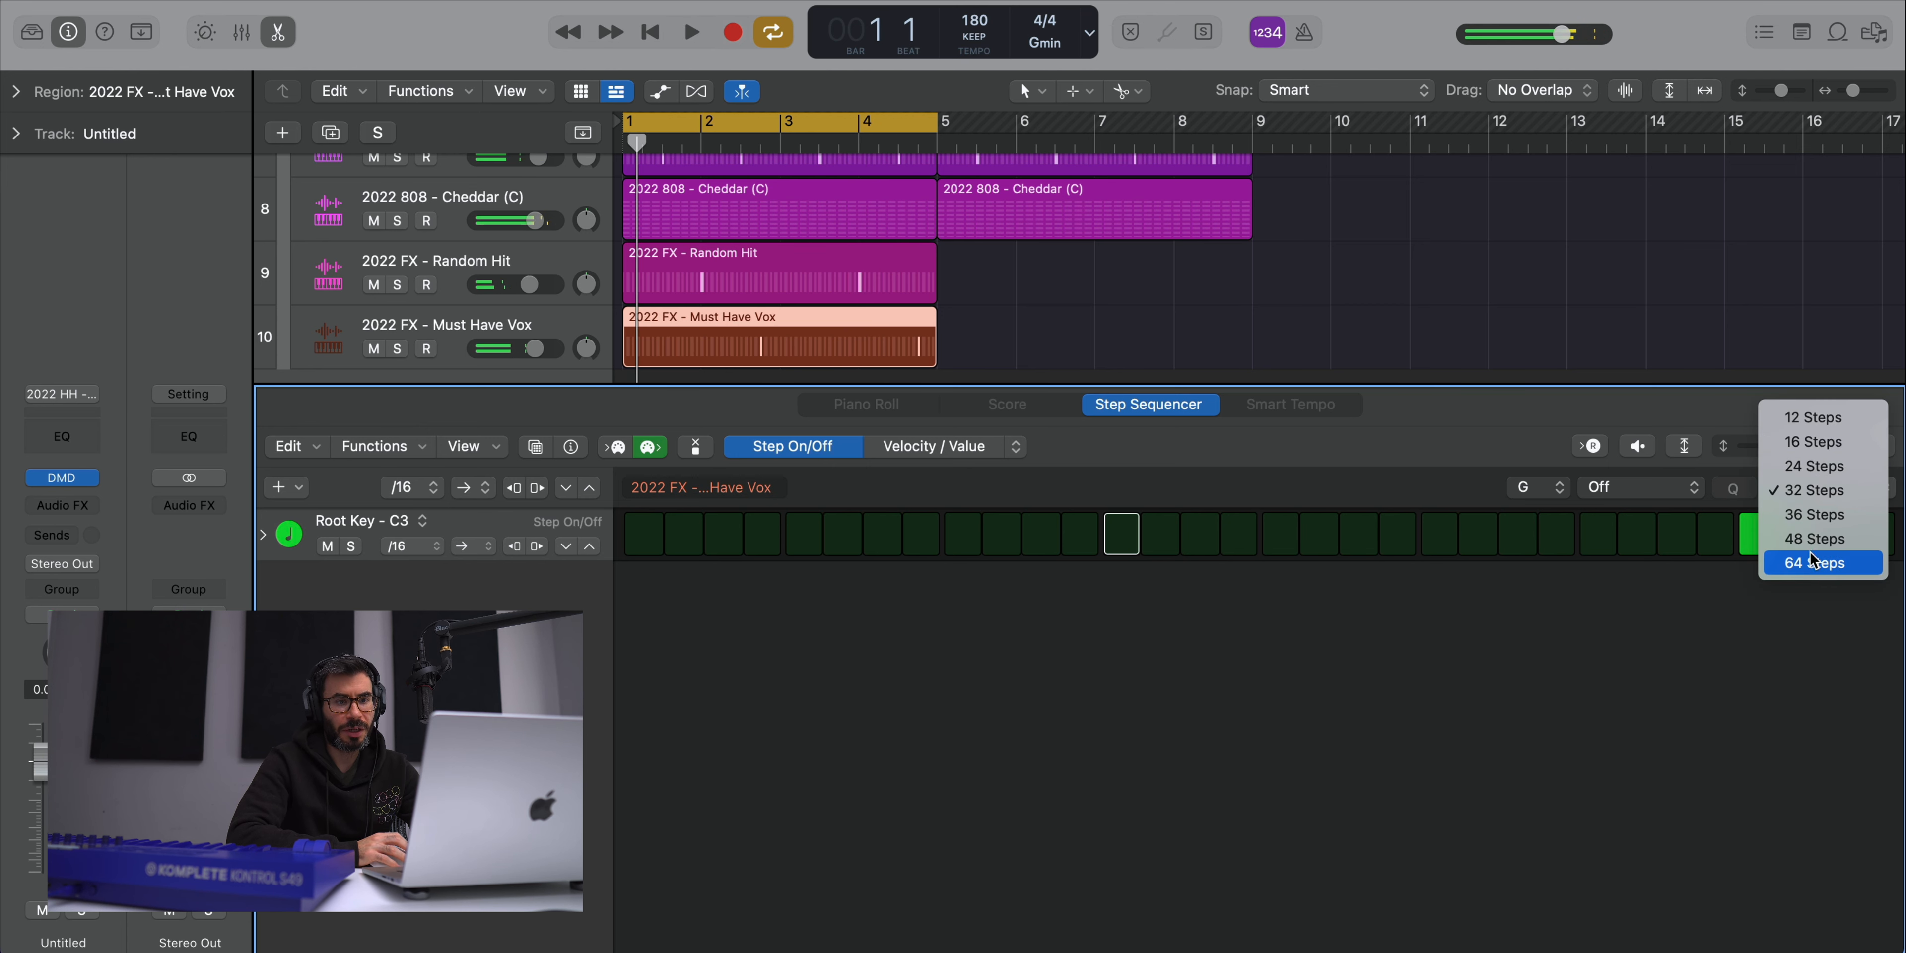
{"action": "left_click", "coordinate": [1814, 562]}
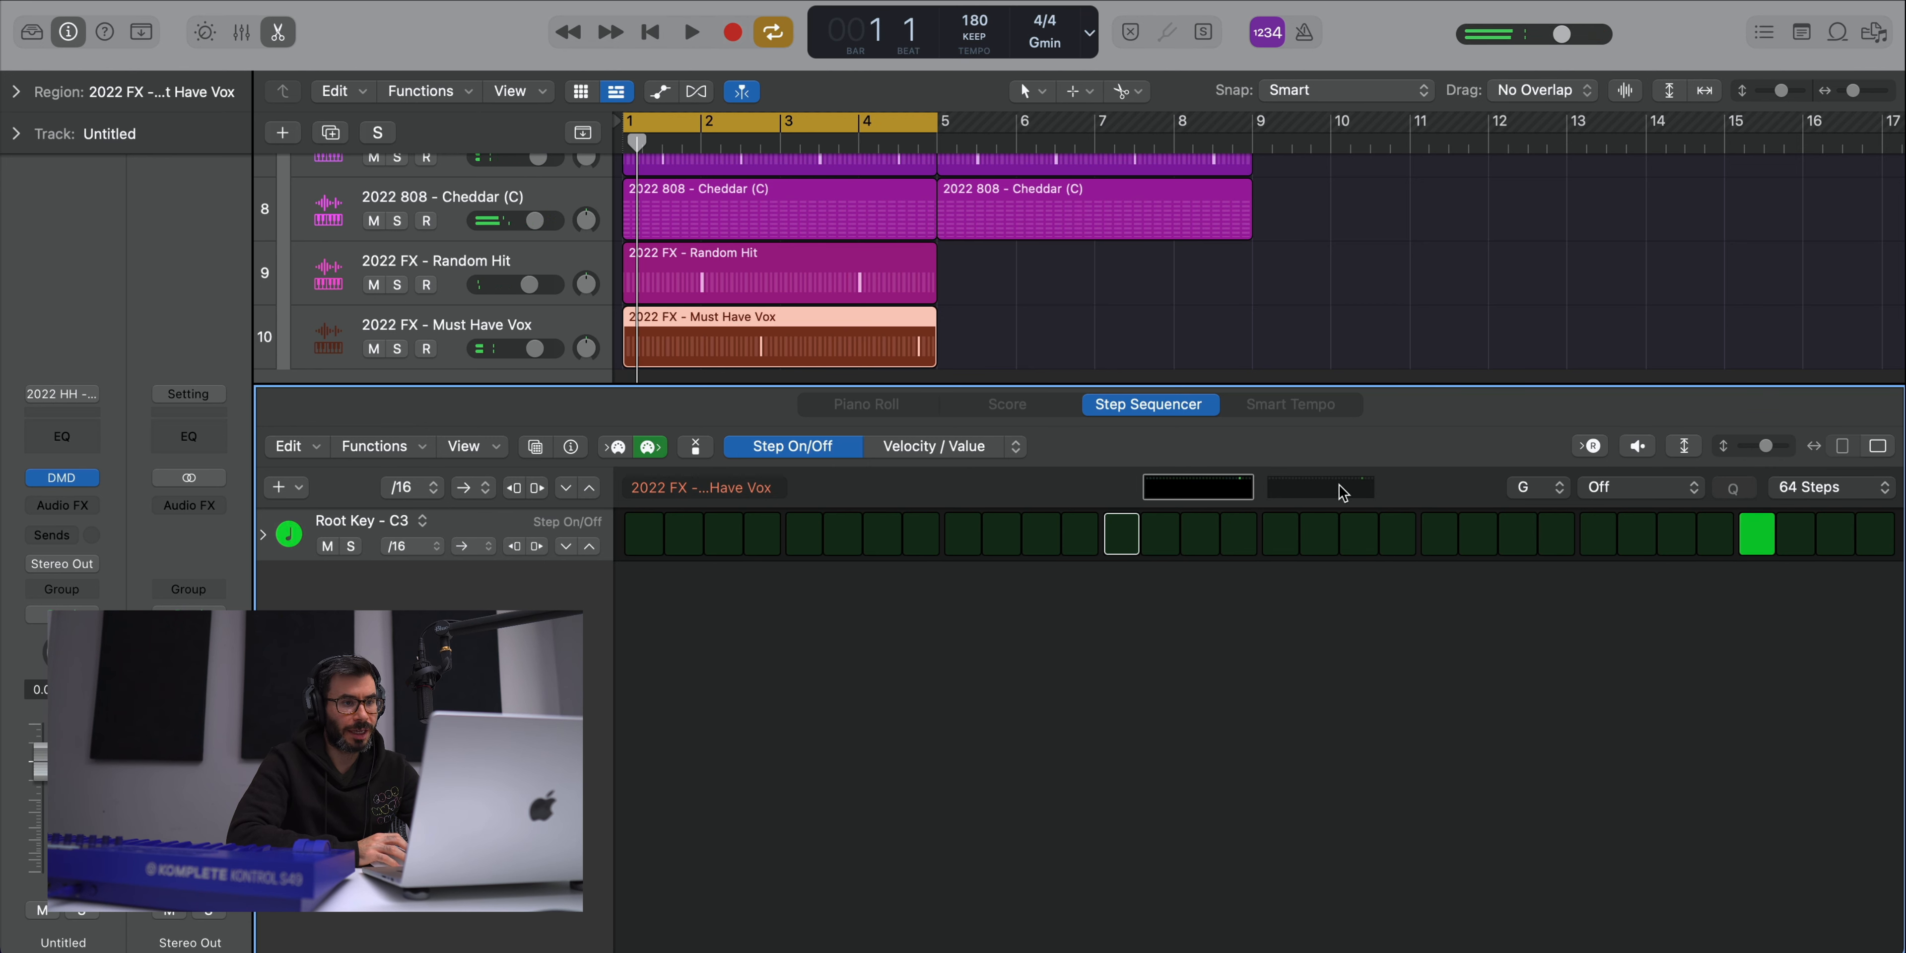
{"action": "key", "text": "space"}
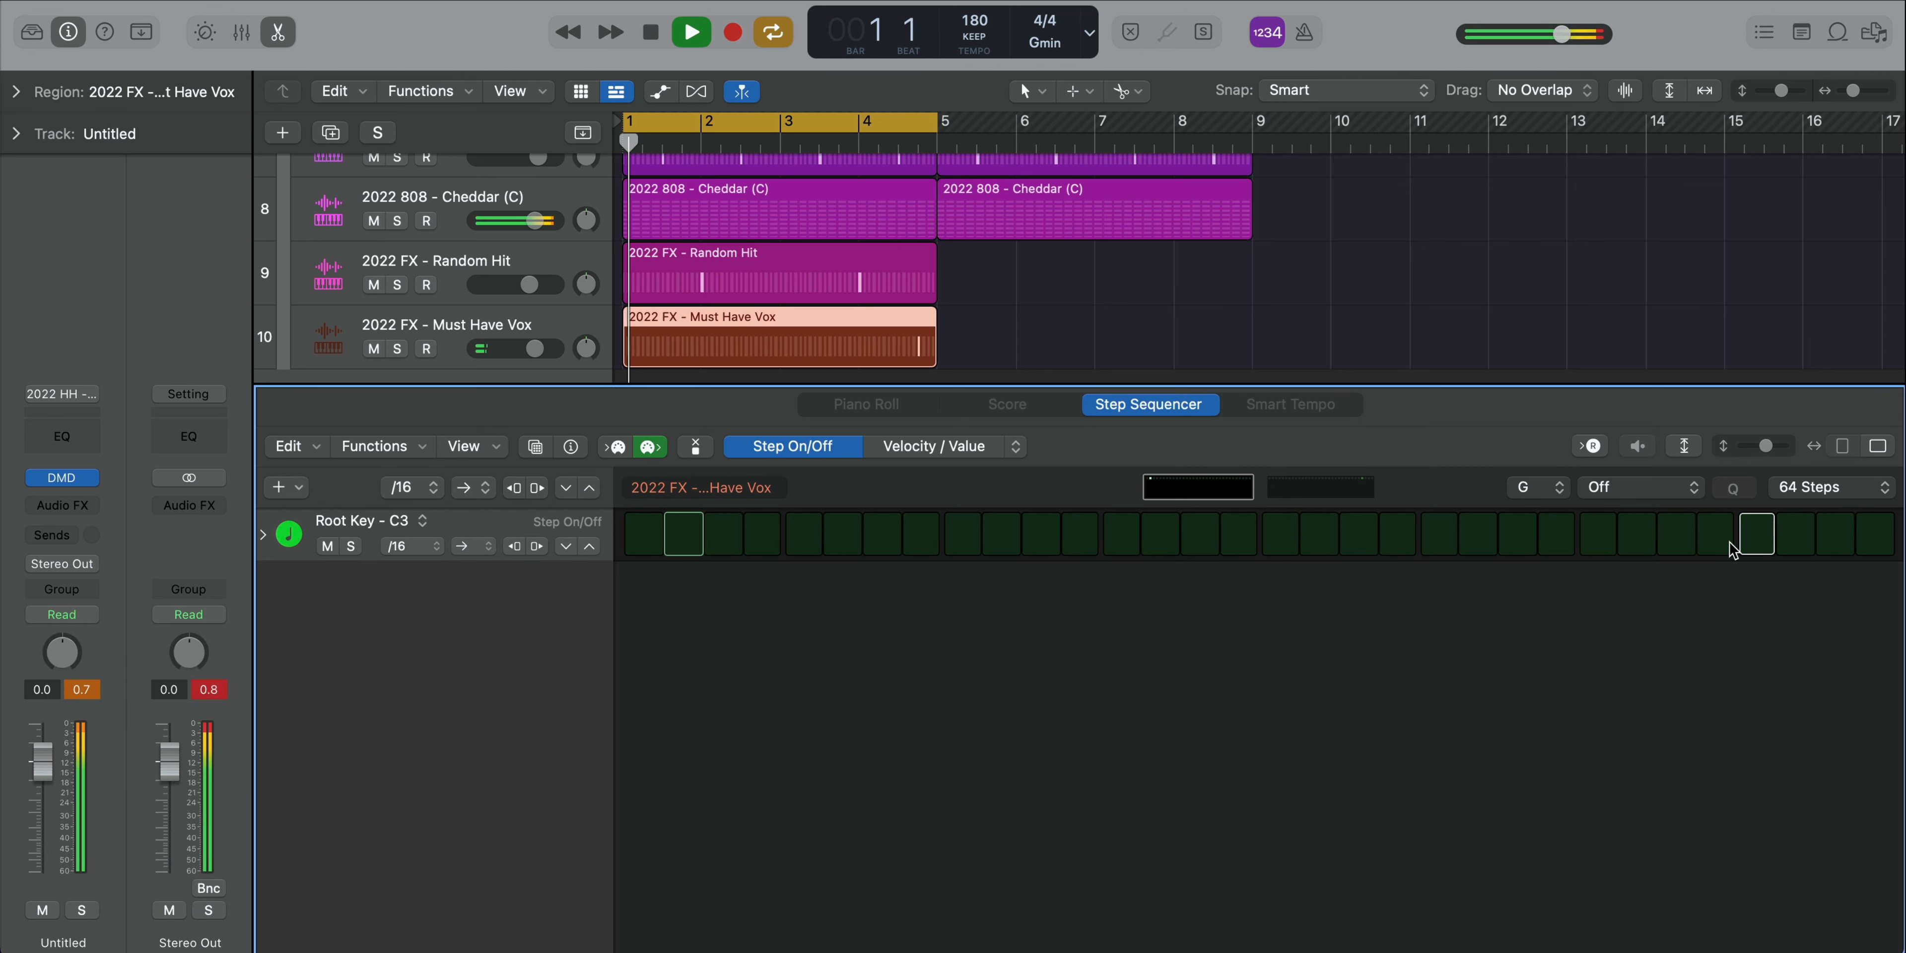
{"action": "key", "text": "e"}
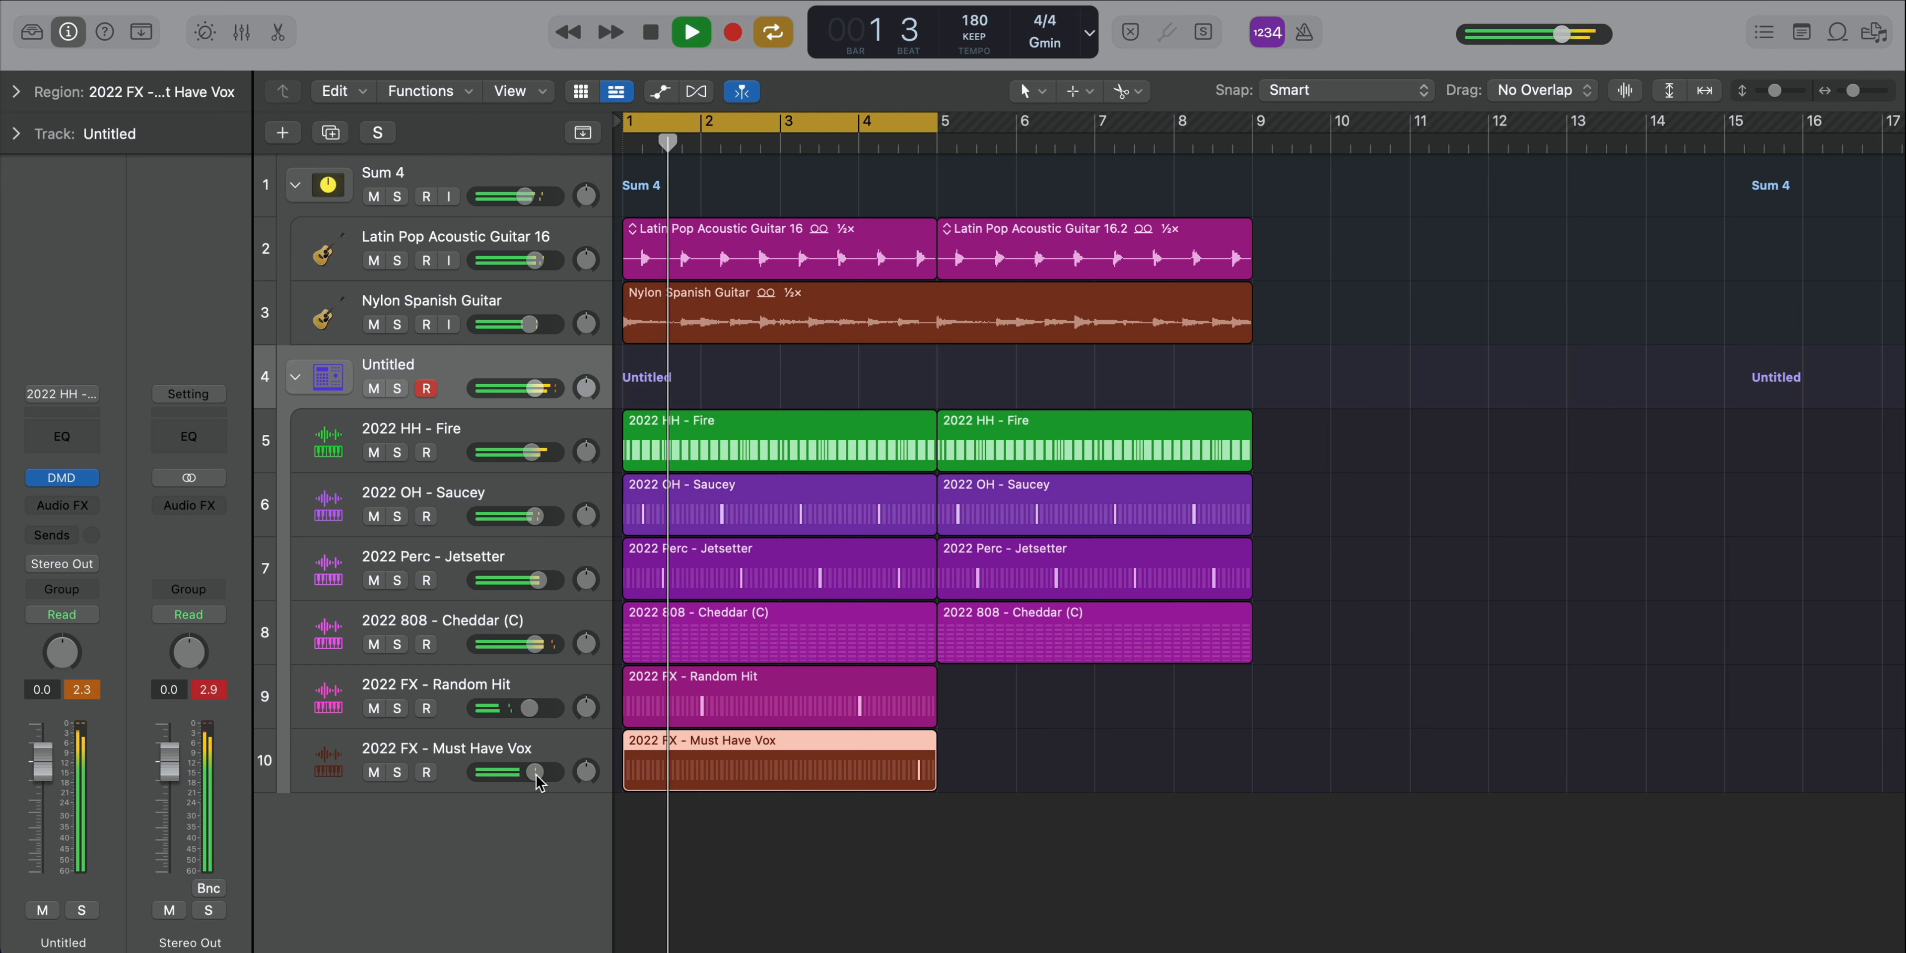
- Lower the Must Have Vox track to about -2.8 dB and pan the Random Hit track slightly left, then stop playback
{"action": "left_click_drag", "start_coordinate": [535, 772], "coordinate": [527, 772]}
{"action": "left_click_drag", "start_coordinate": [586, 708], "coordinate": [586, 712]}
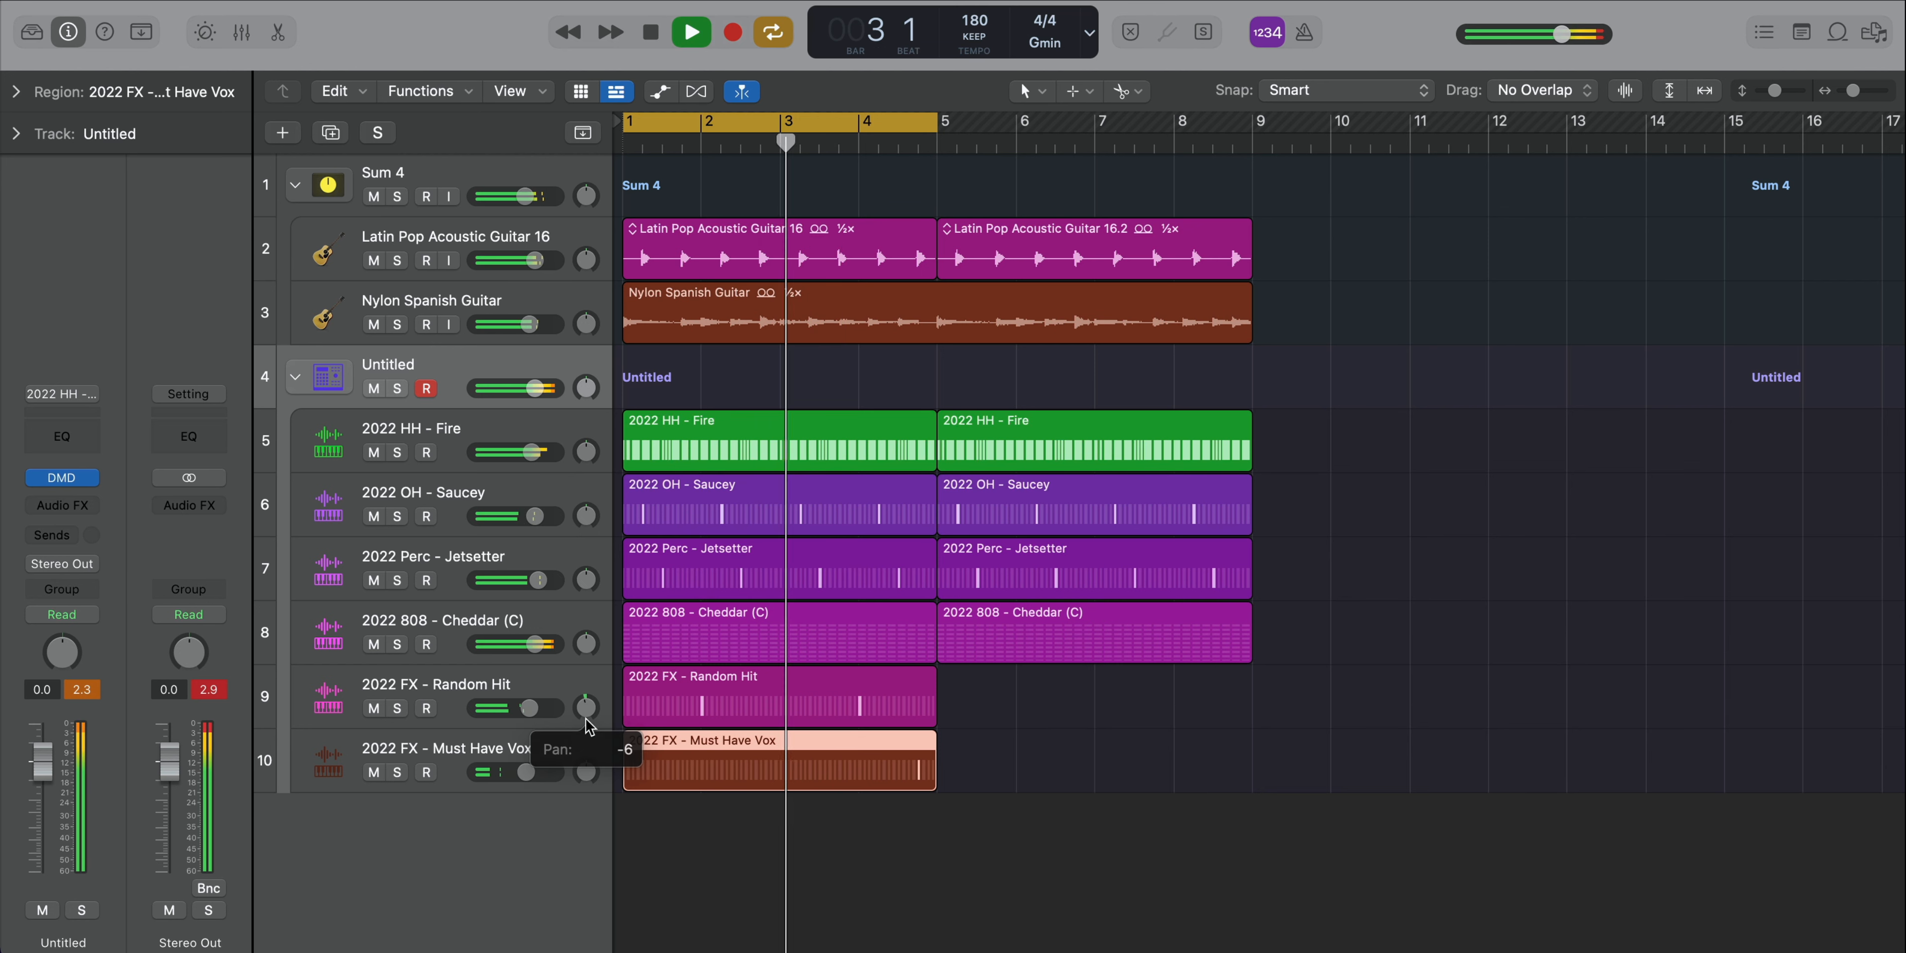
{"action": "left_click", "coordinate": [526, 772]}
{"action": "left_click", "coordinate": [526, 773]}
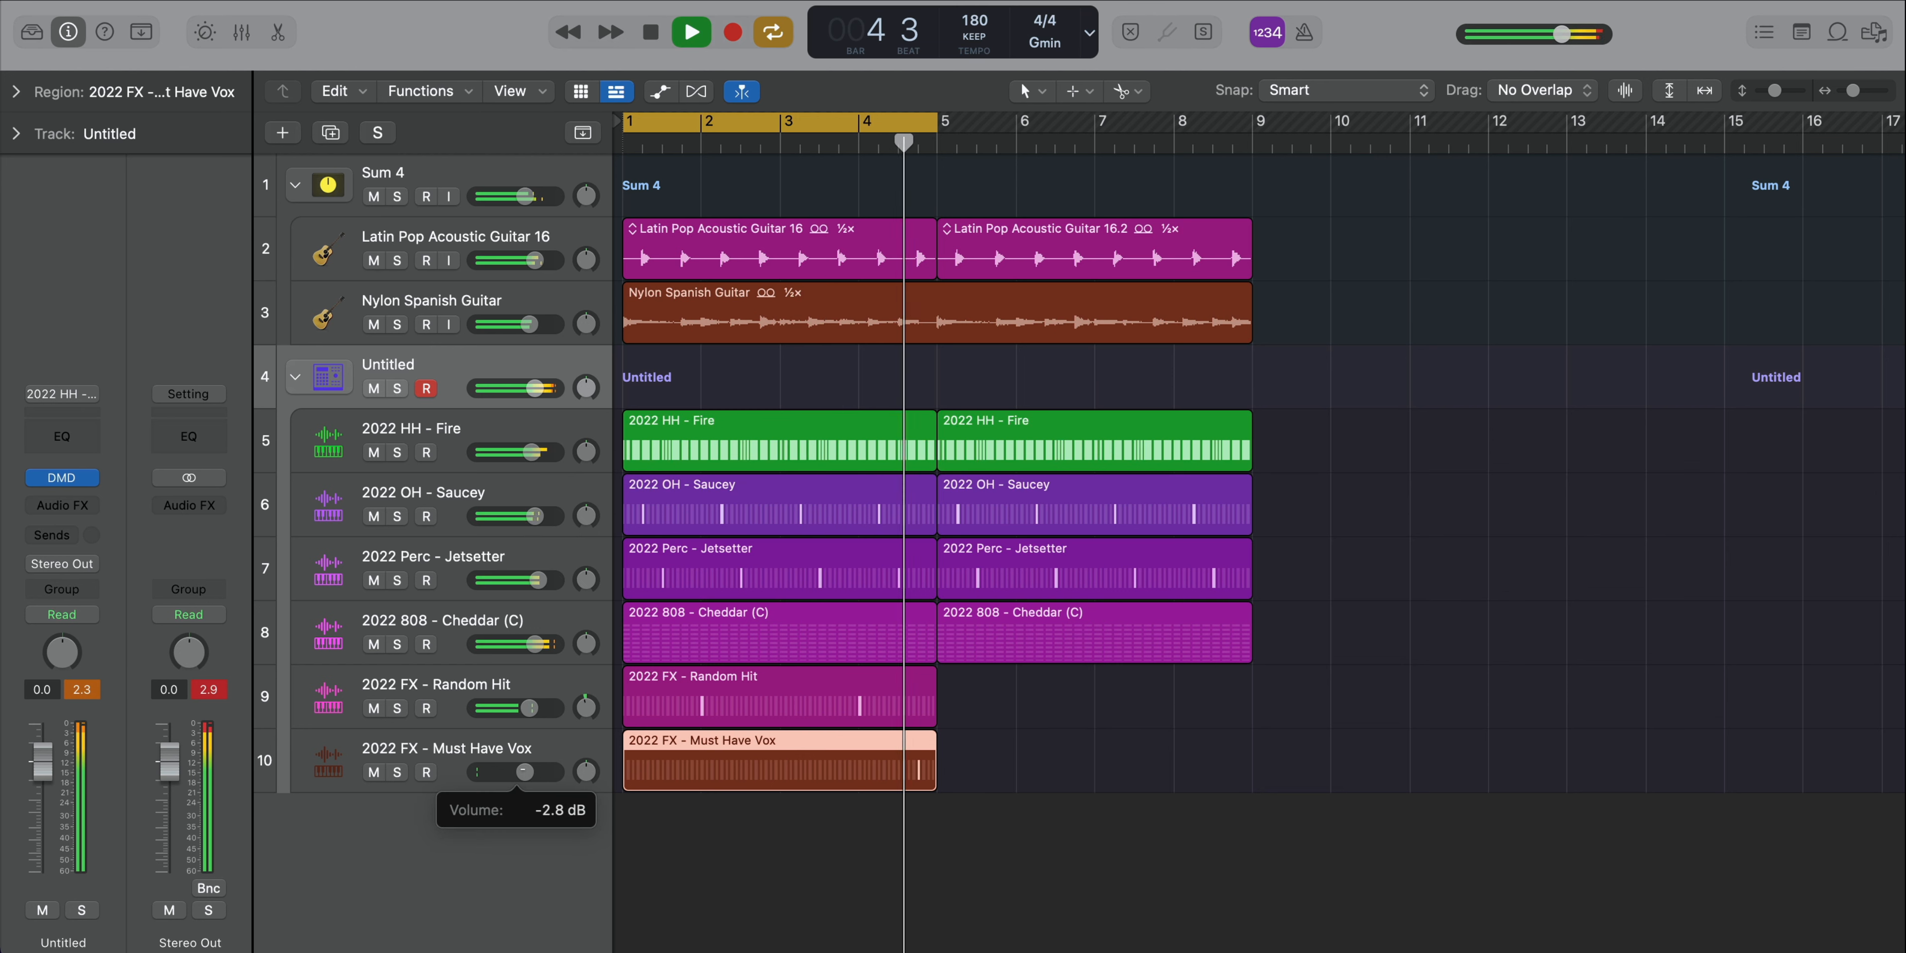
{"action": "key", "text": "space"}
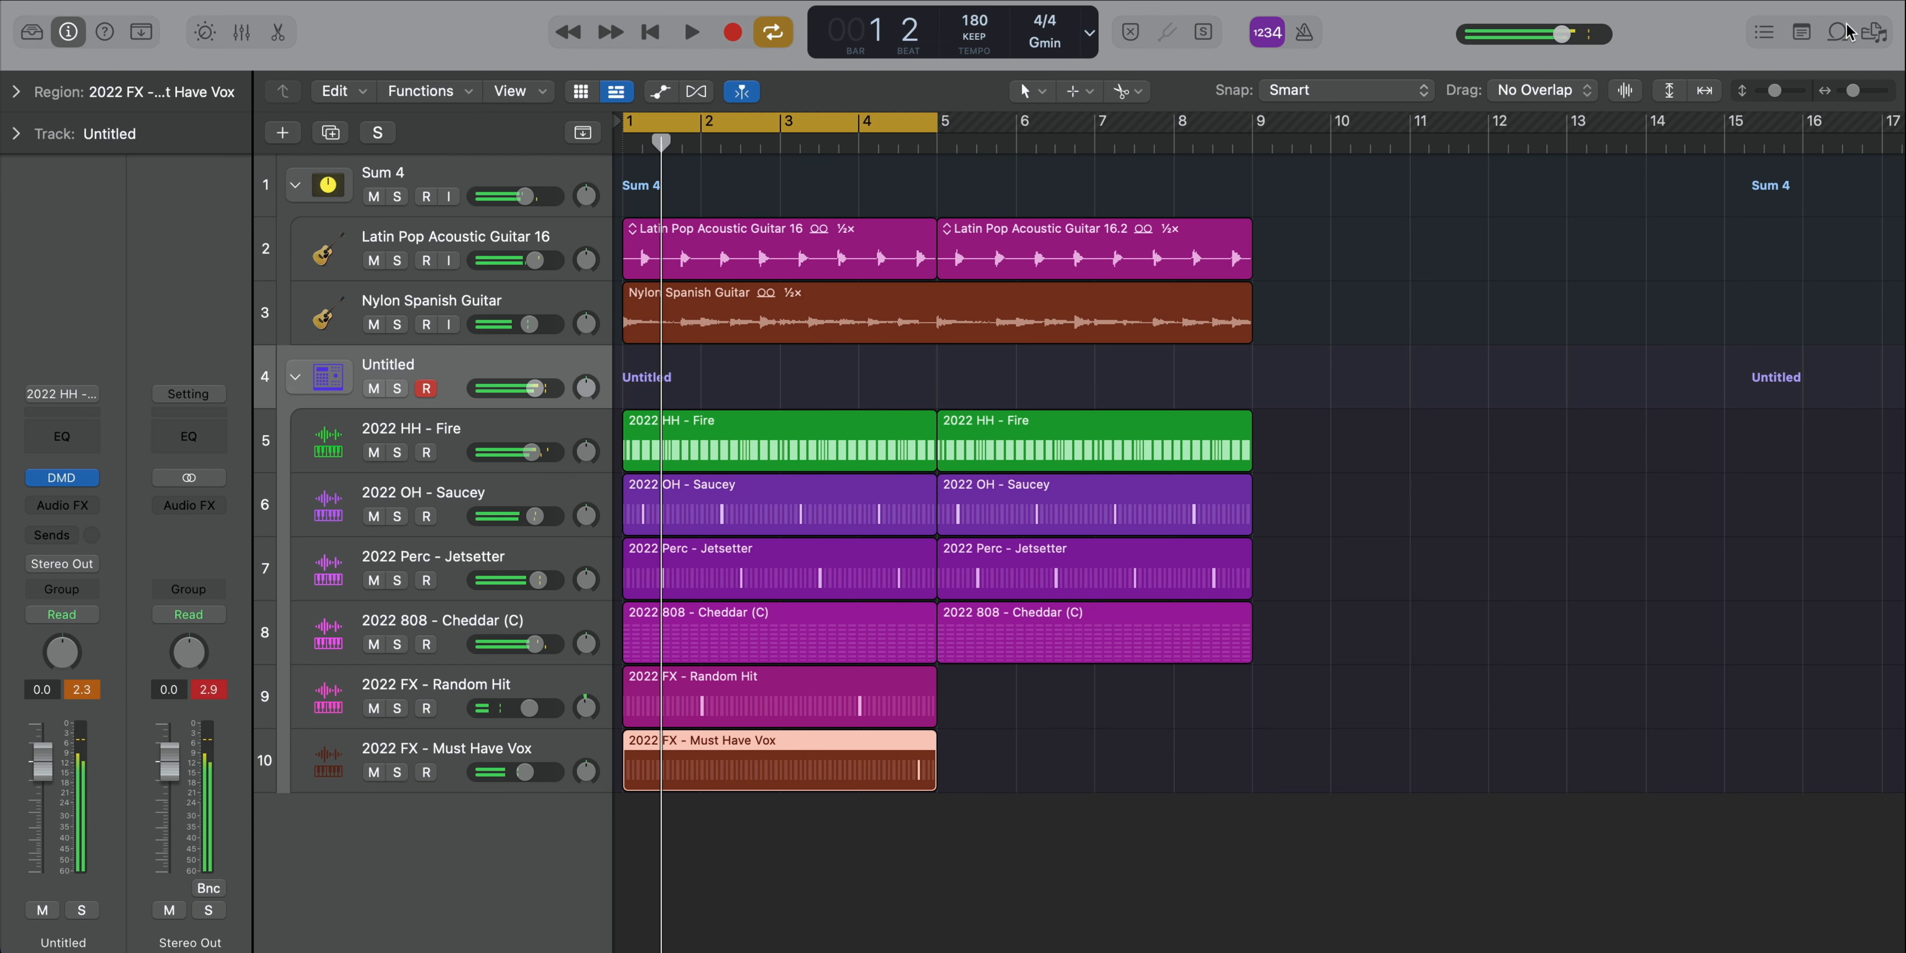
- Add the 2022 Kick - Punch sample to the kit and program a 32-step pattern with hits on steps 7, 19 and 21
{"action": "left_click", "coordinate": [1872, 31]}
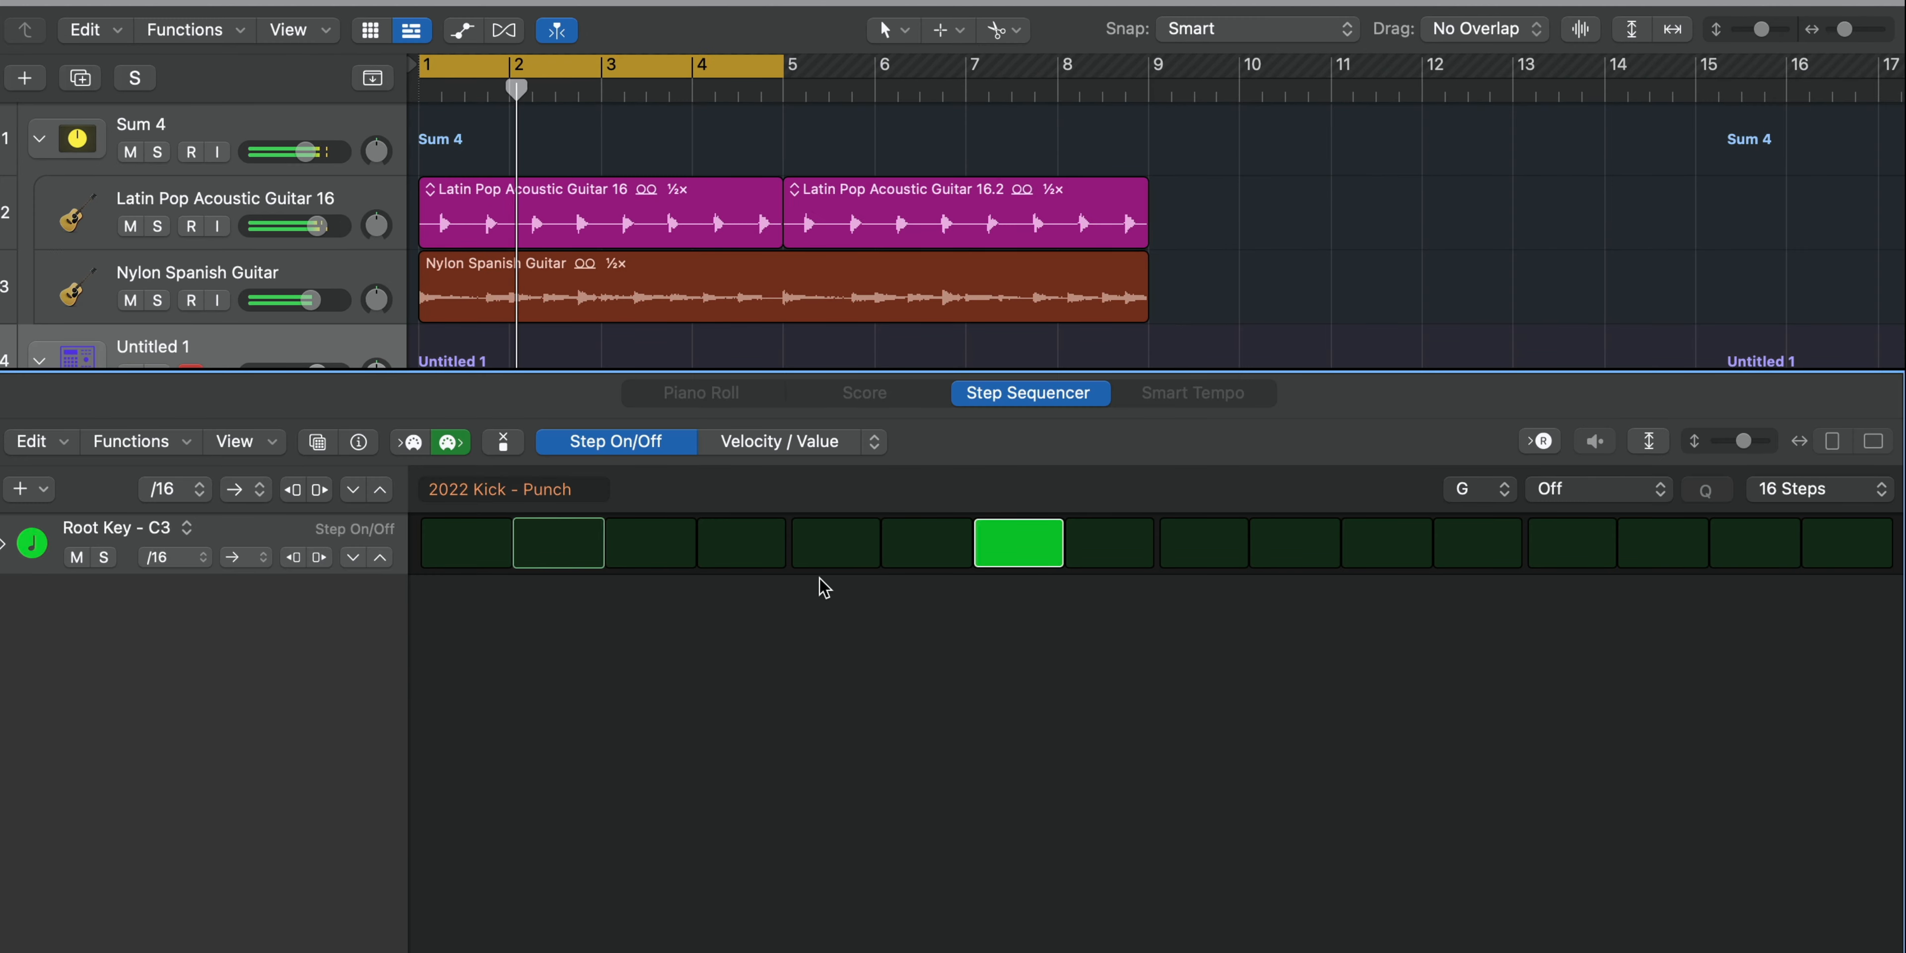
{"action": "left_click", "coordinate": [1810, 490]}
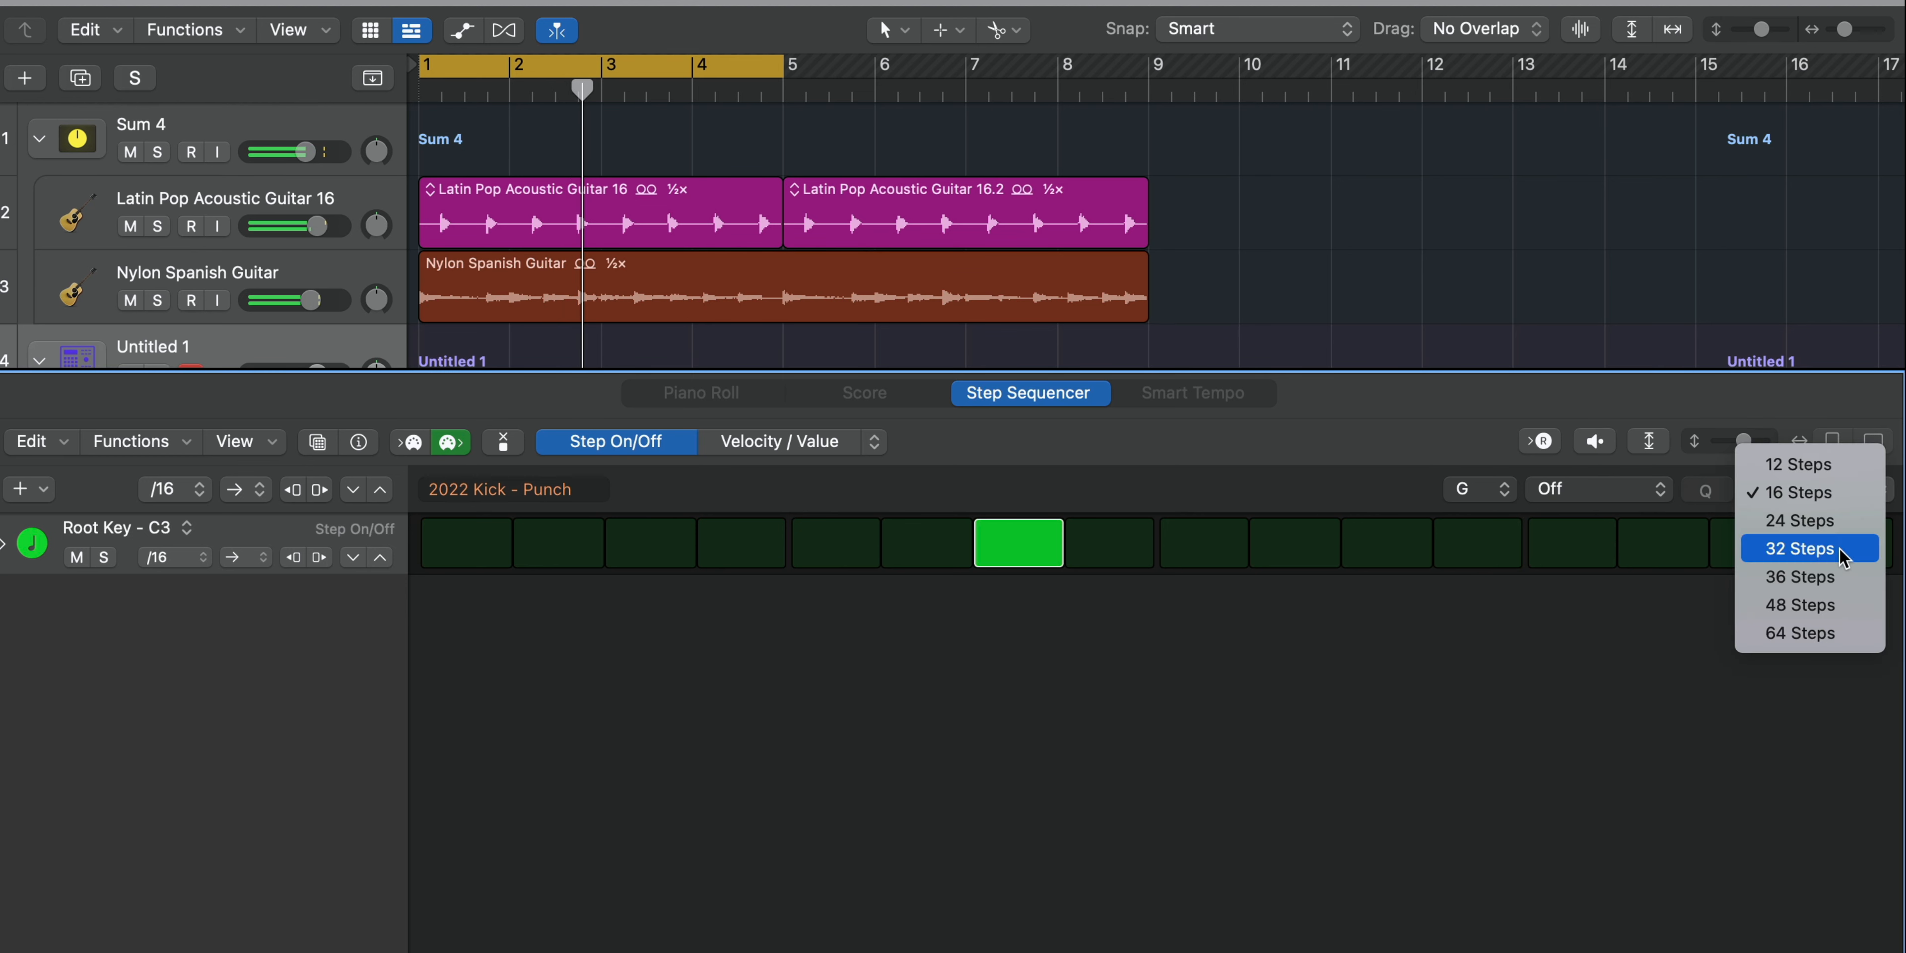
{"action": "left_click", "coordinate": [1798, 545]}
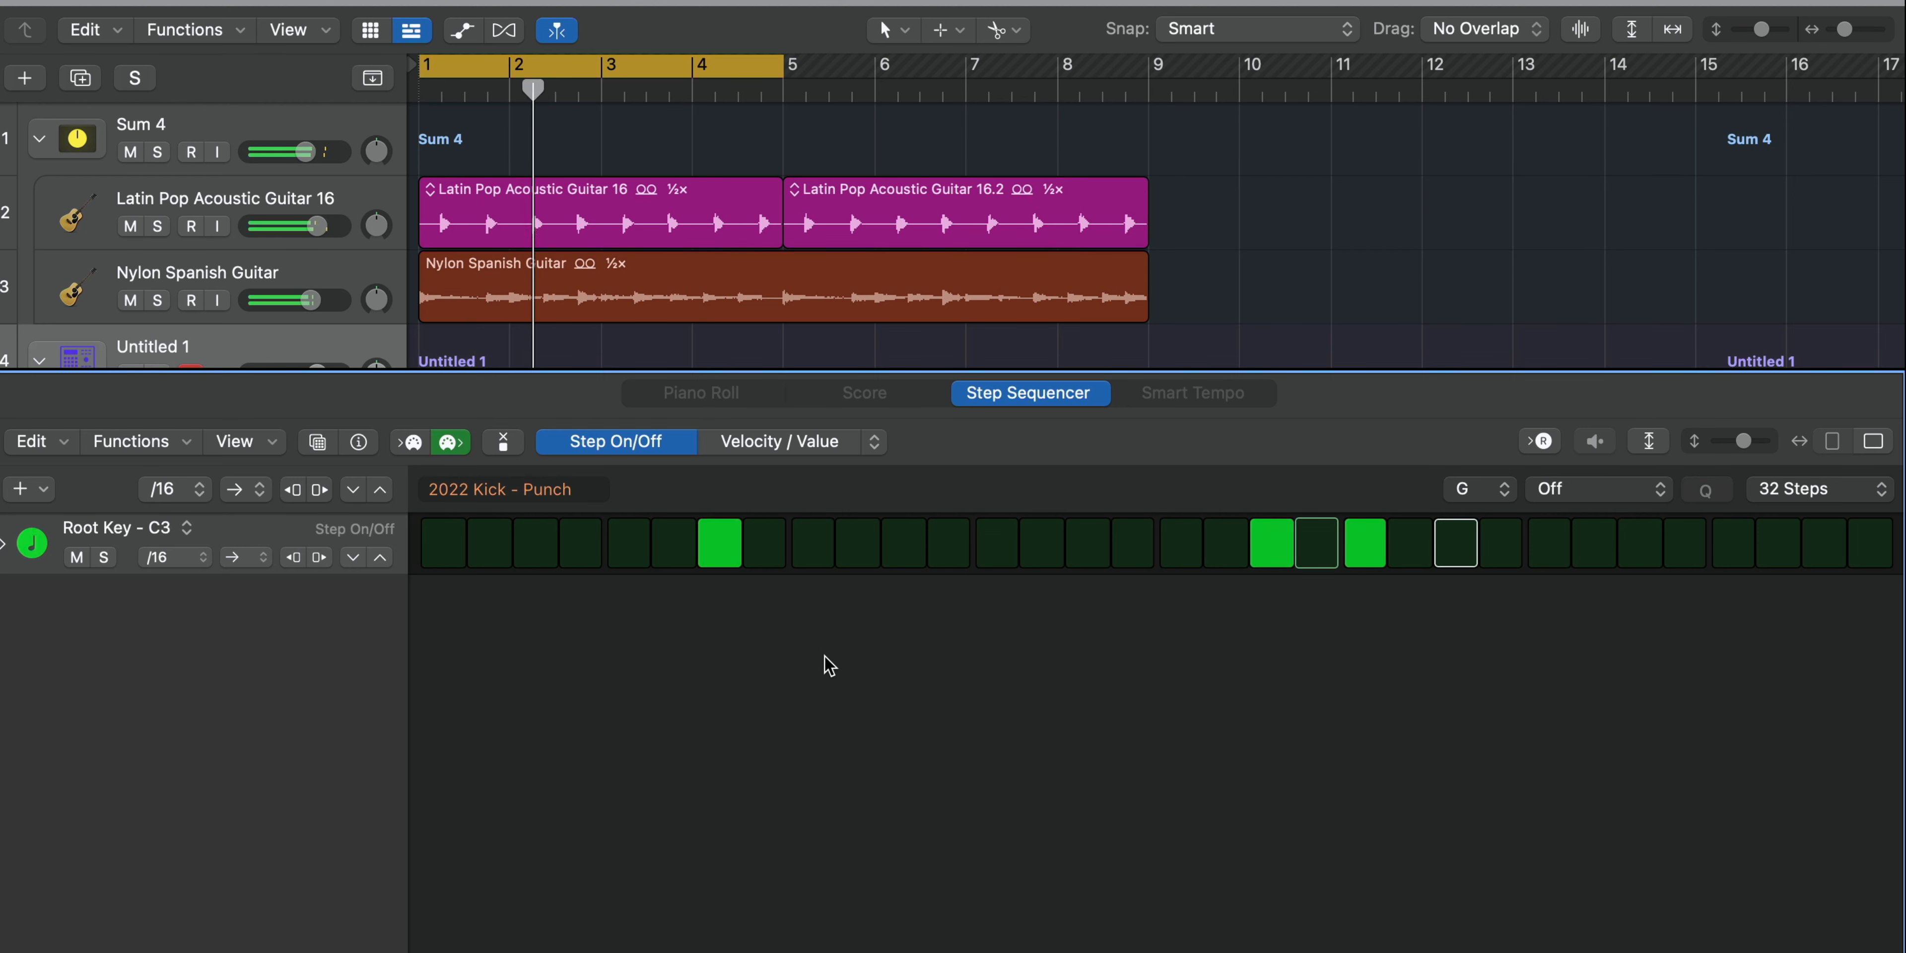
{"action": "key", "text": "e"}
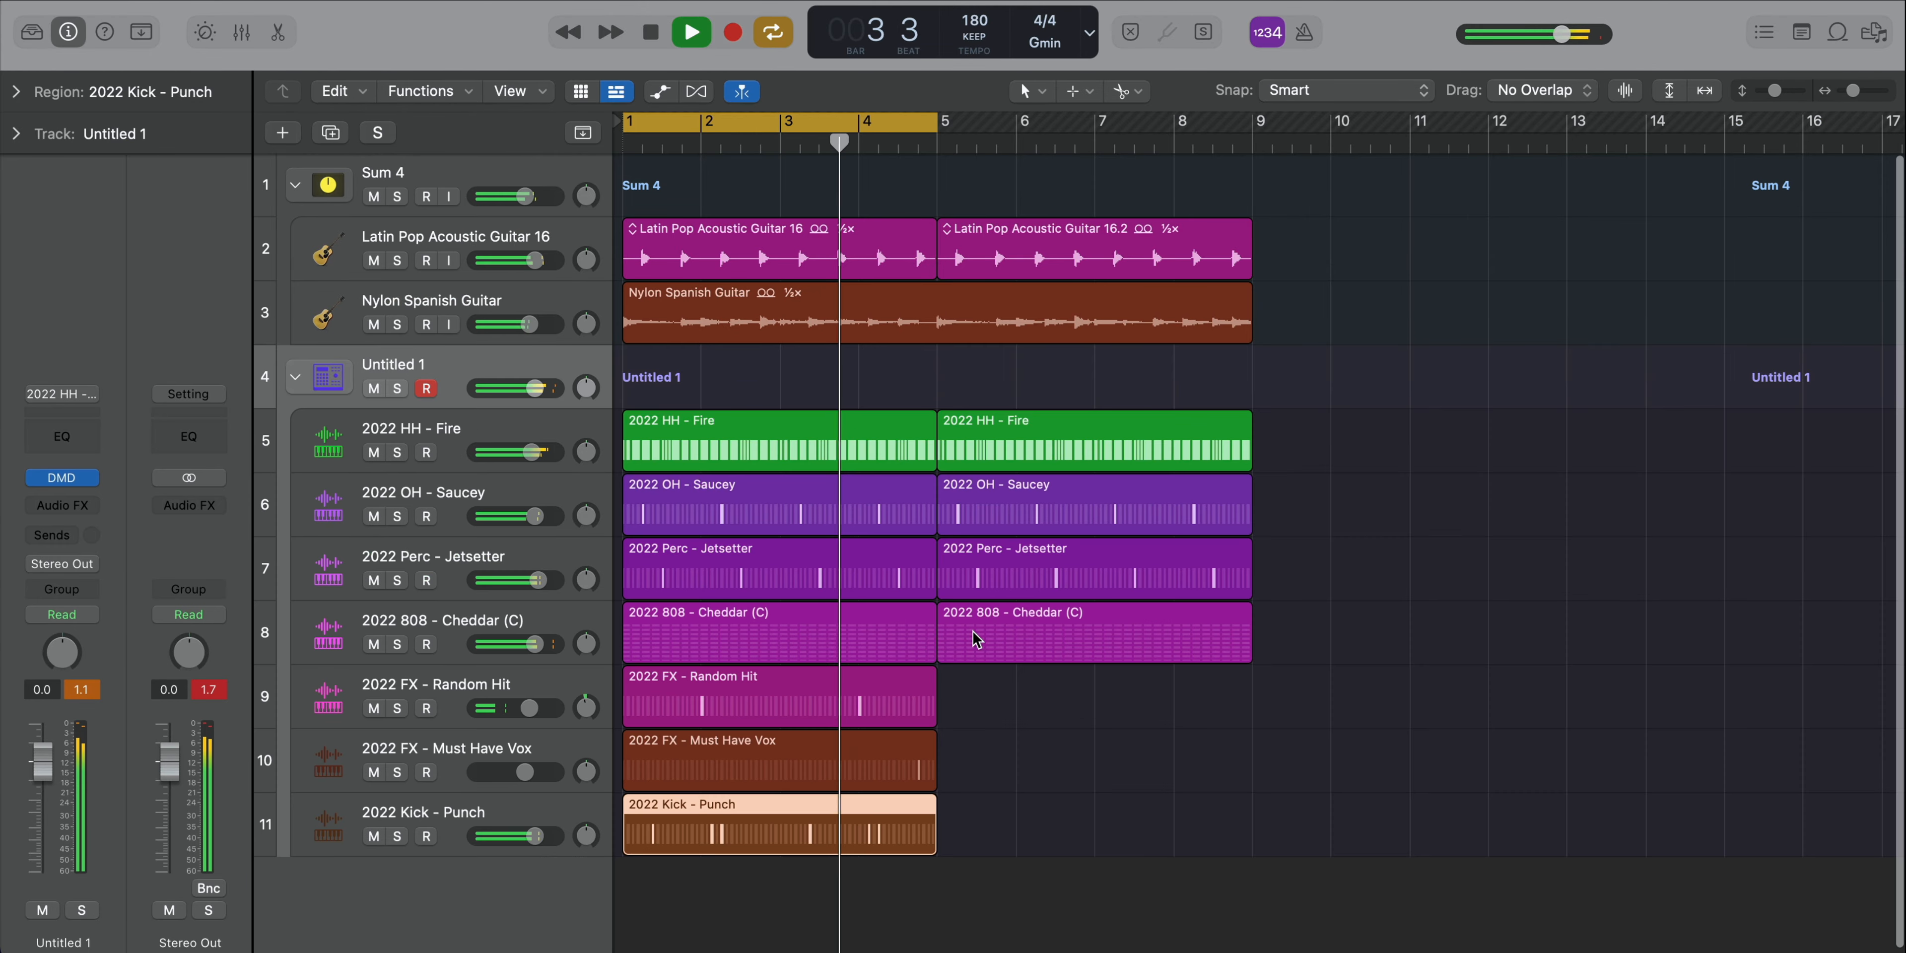
- Check the mixer briefly during playback, stop the beat and open the file browser at the Kick samples folder
{"action": "key", "text": "x"}
{"action": "key", "text": "x"}
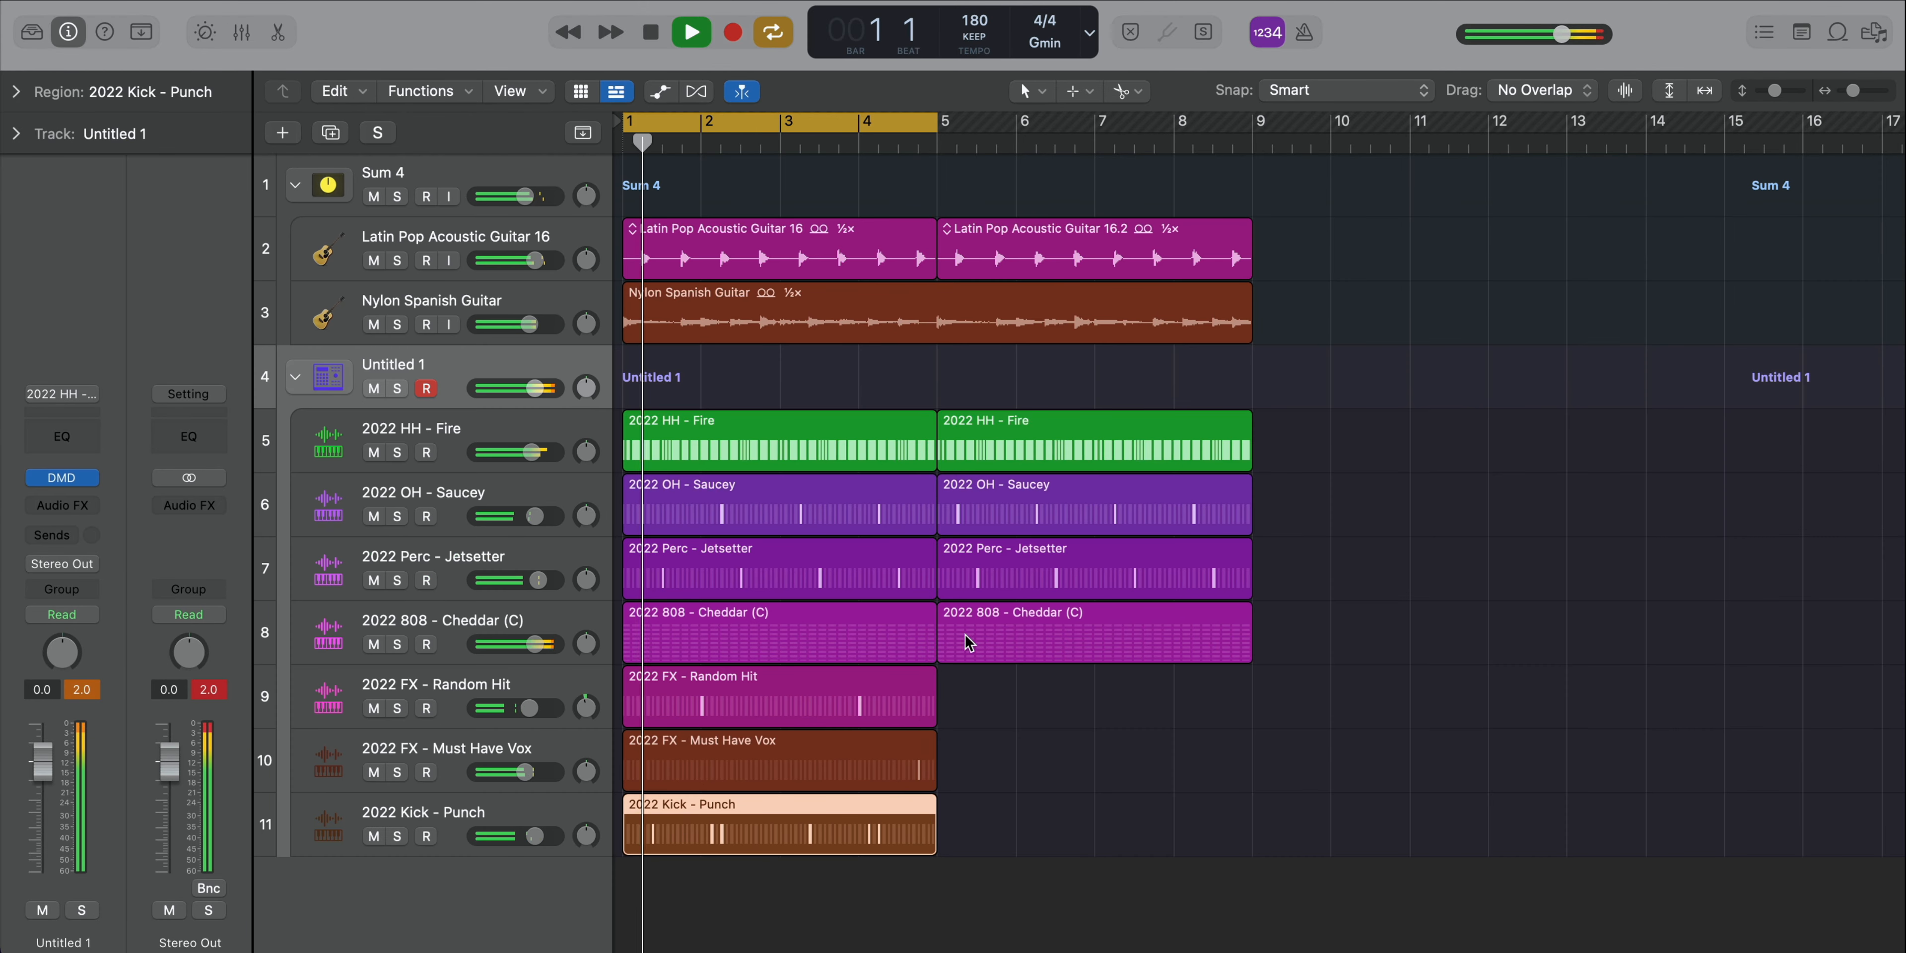
{"action": "key", "text": "space"}
{"action": "left_click", "coordinate": [1871, 35]}
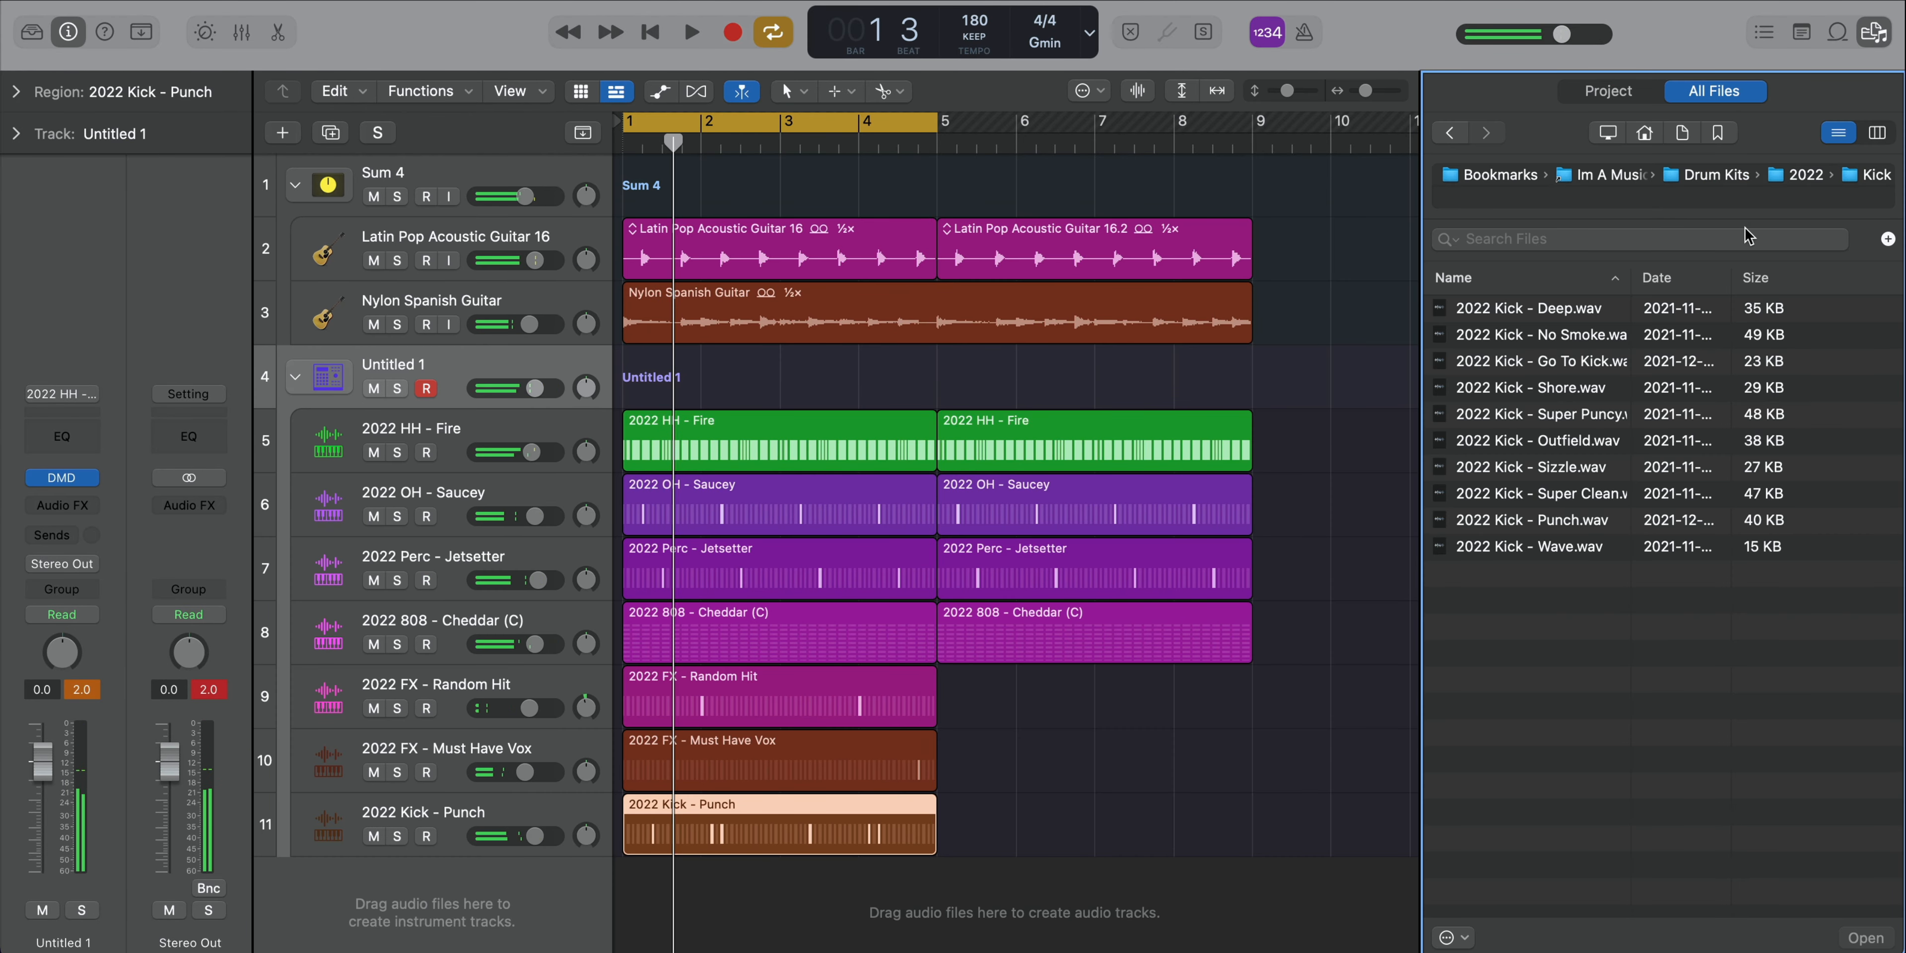